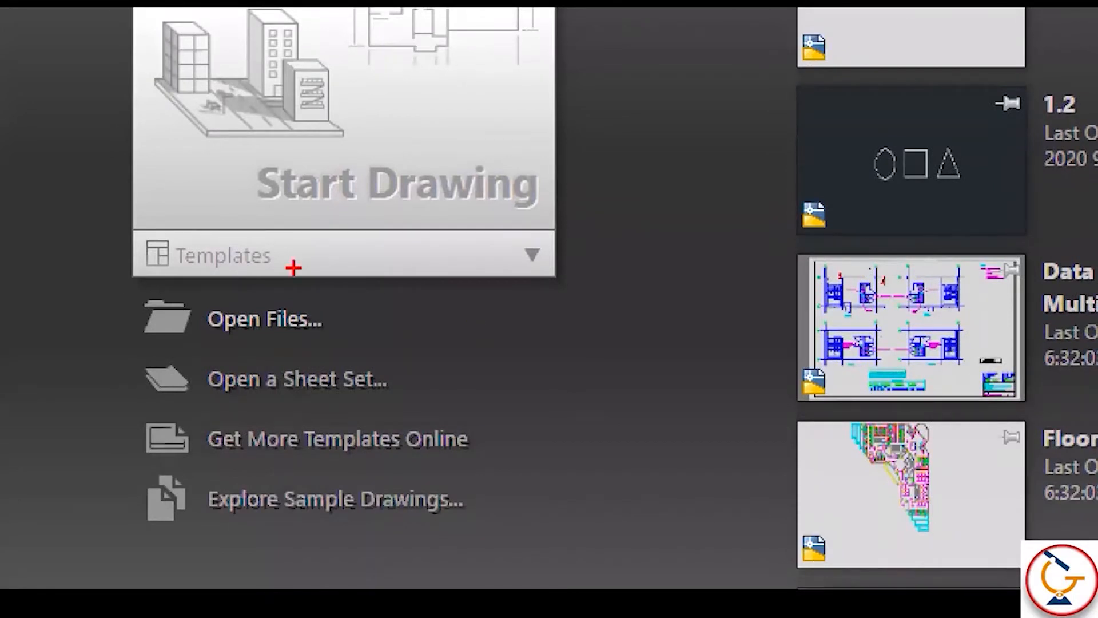
drag(301, 266, 345, 239)
drag(342, 325, 404, 298)
drag(399, 382, 444, 368)
mouse_move(482, 433)
mouse_down()
mouse_move(490, 447)
mouse_move(553, 411)
mouse_up()
drag(470, 497, 478, 525)
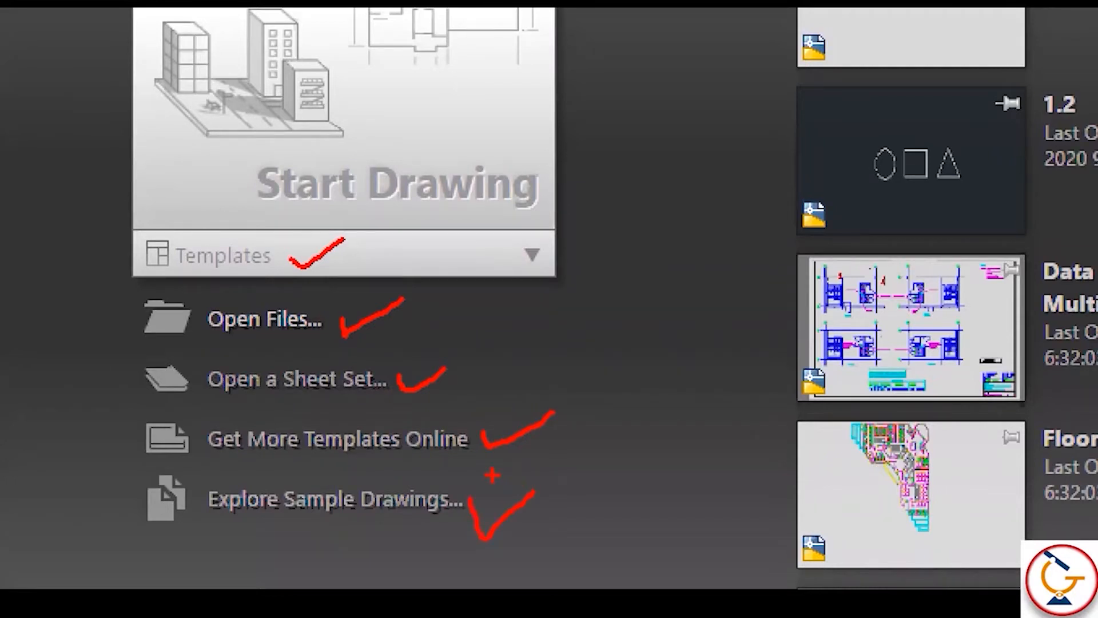
key(Escape)
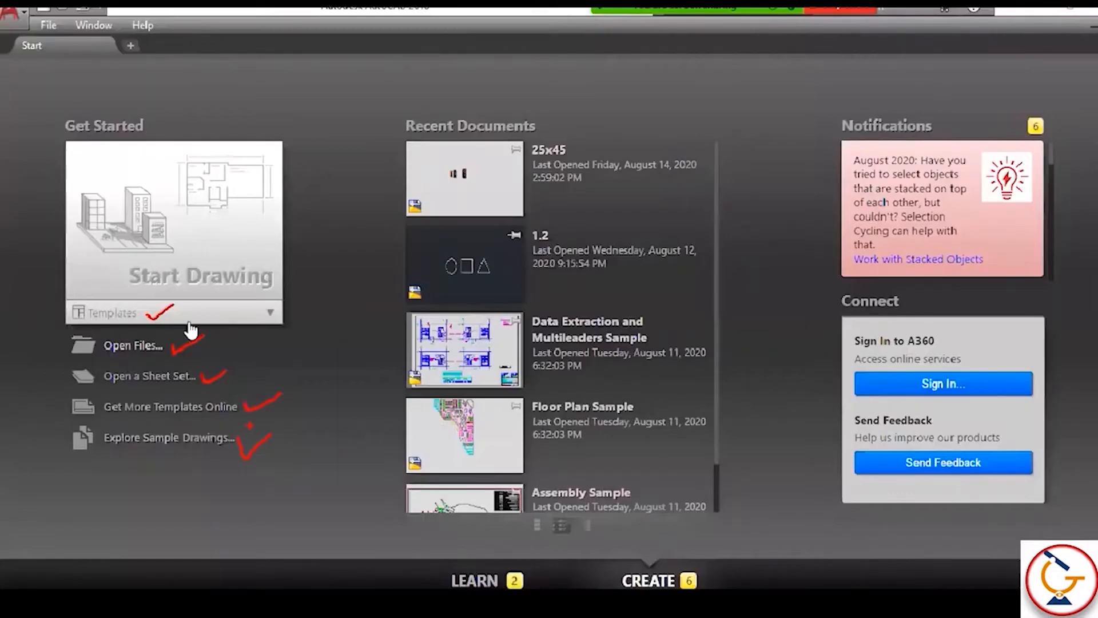
Step: Look through the available drawing templates and the list of recent documents
click(227, 316)
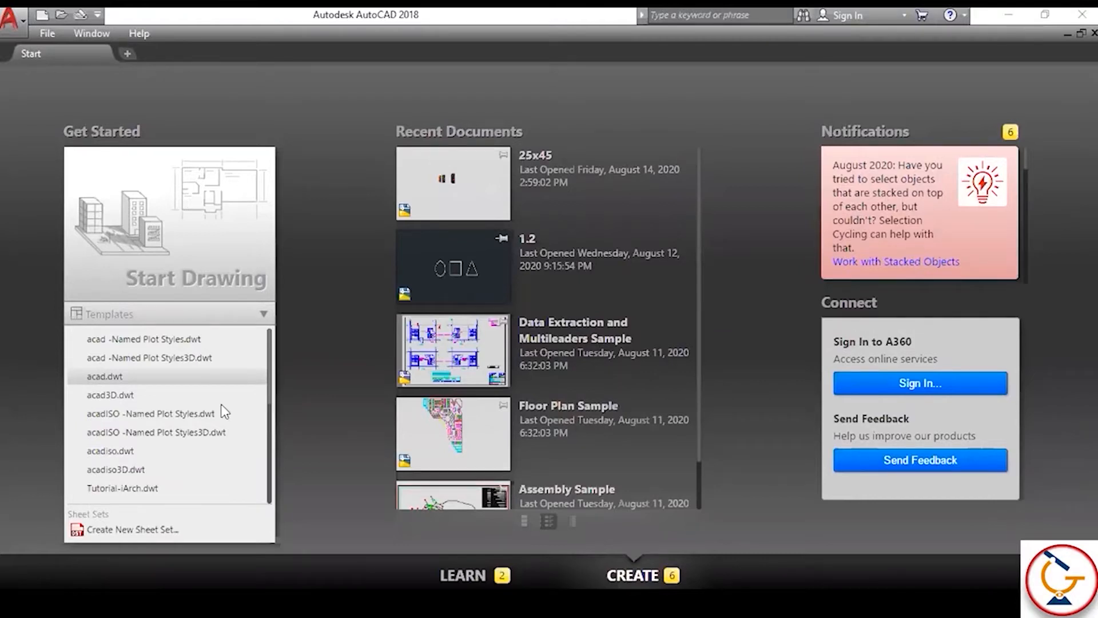
click(255, 387)
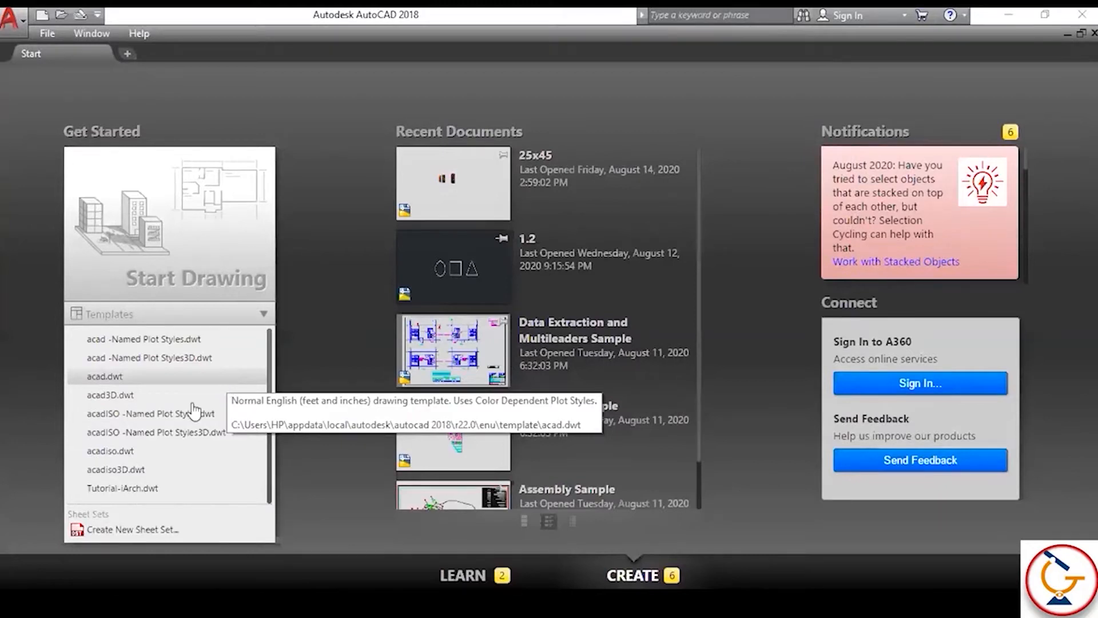
click(139, 343)
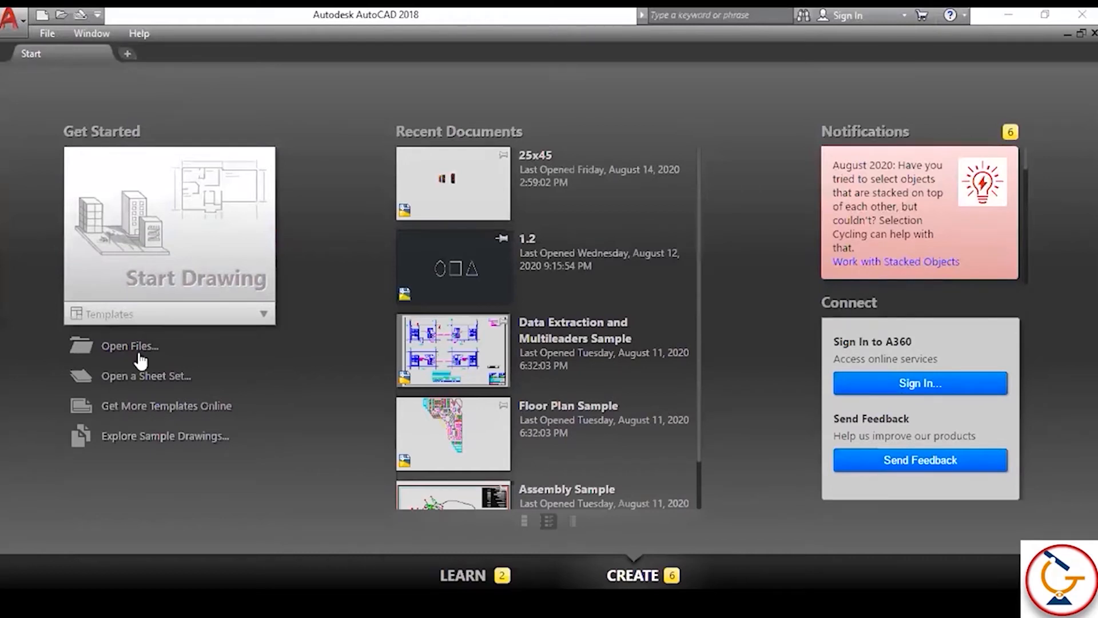
click(180, 319)
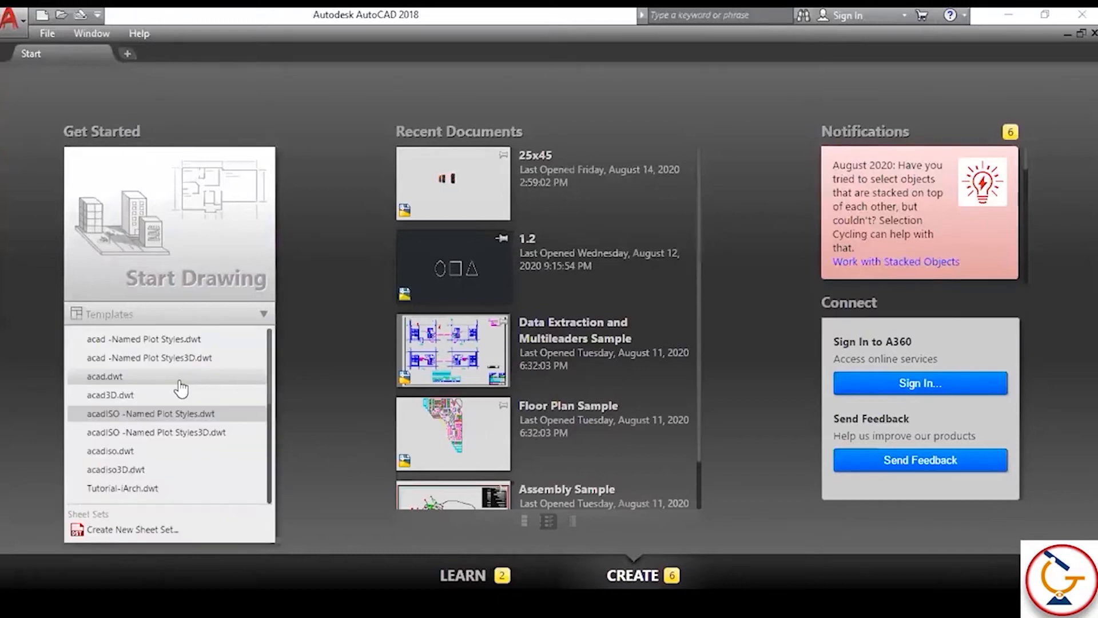
click(337, 313)
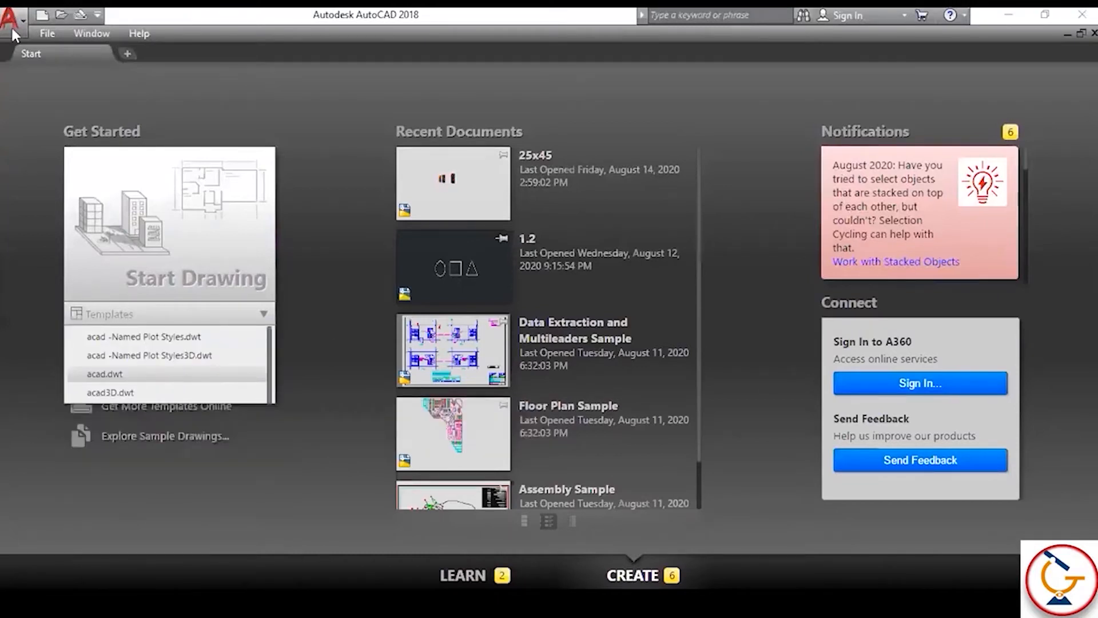
click(12, 25)
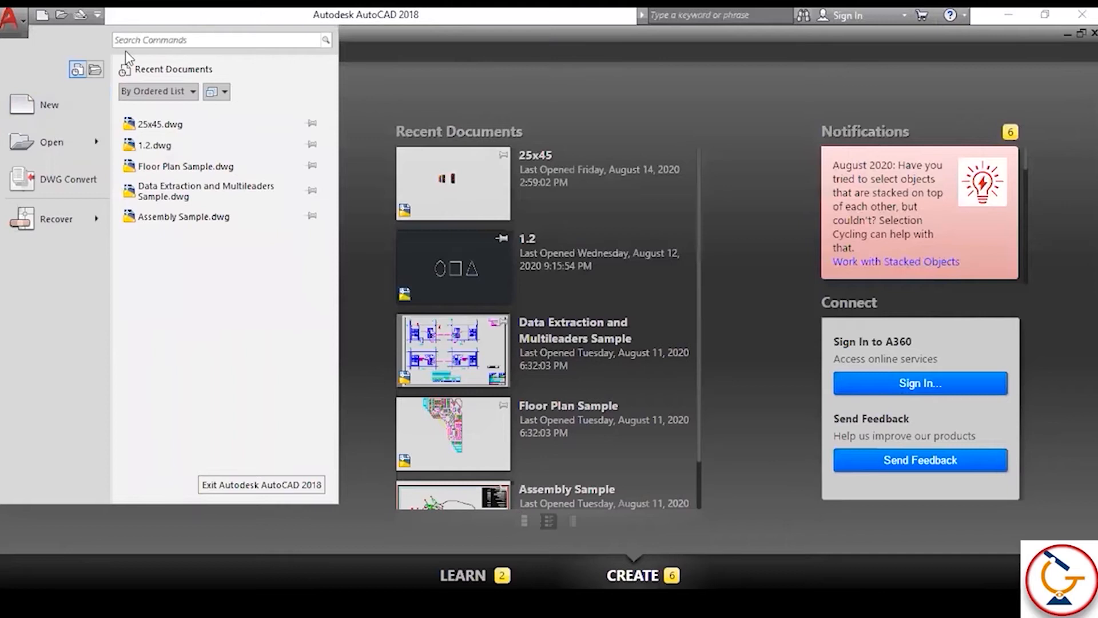
key(Escape)
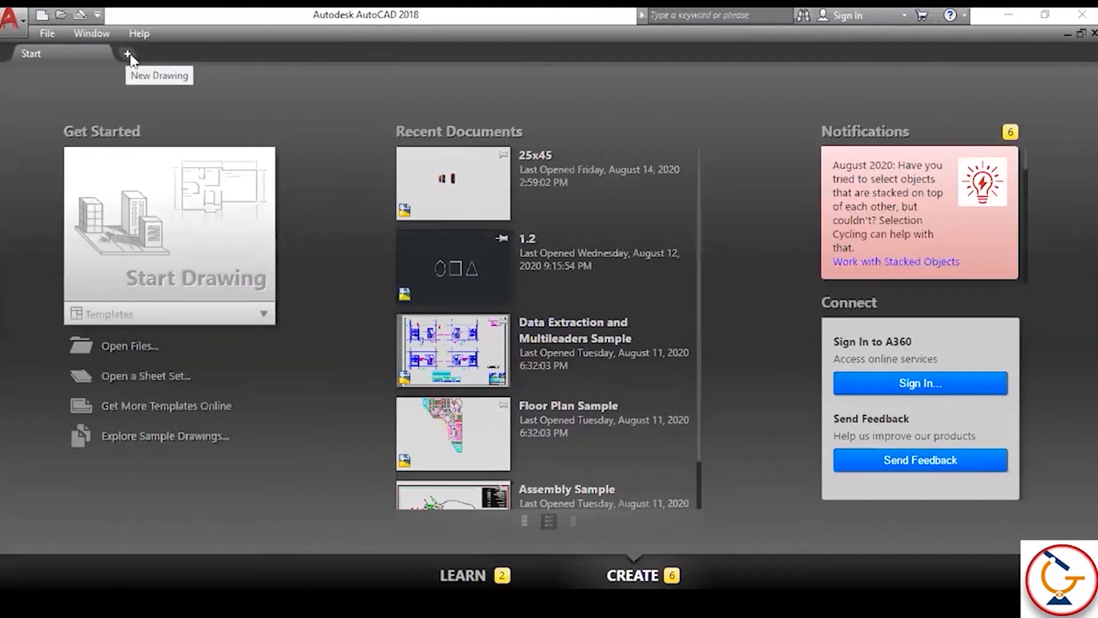
Step: Start a new blank drawing, and open and close a second blank drawing beside it
click(128, 53)
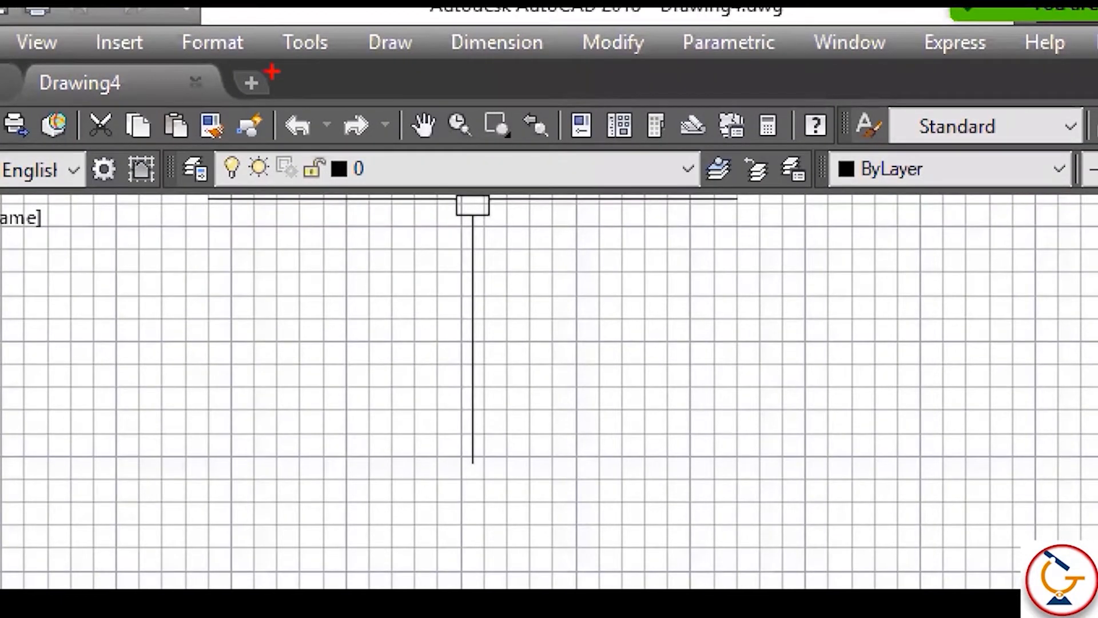
mouse_move(279, 72)
mouse_down()
mouse_move(231, 98)
mouse_move(226, 74)
mouse_up()
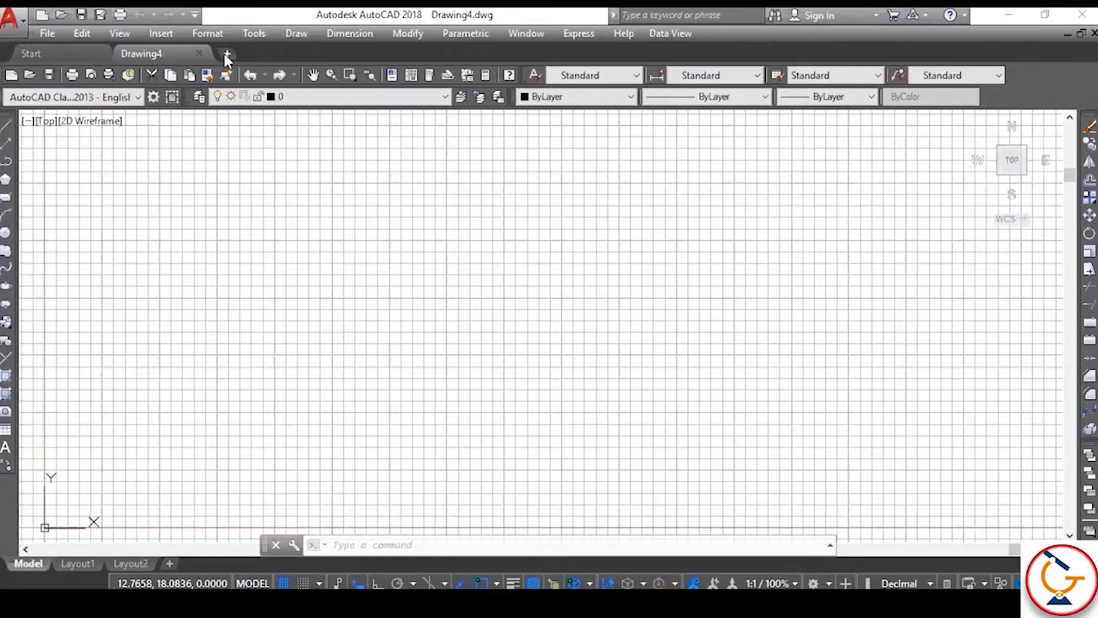
click(226, 54)
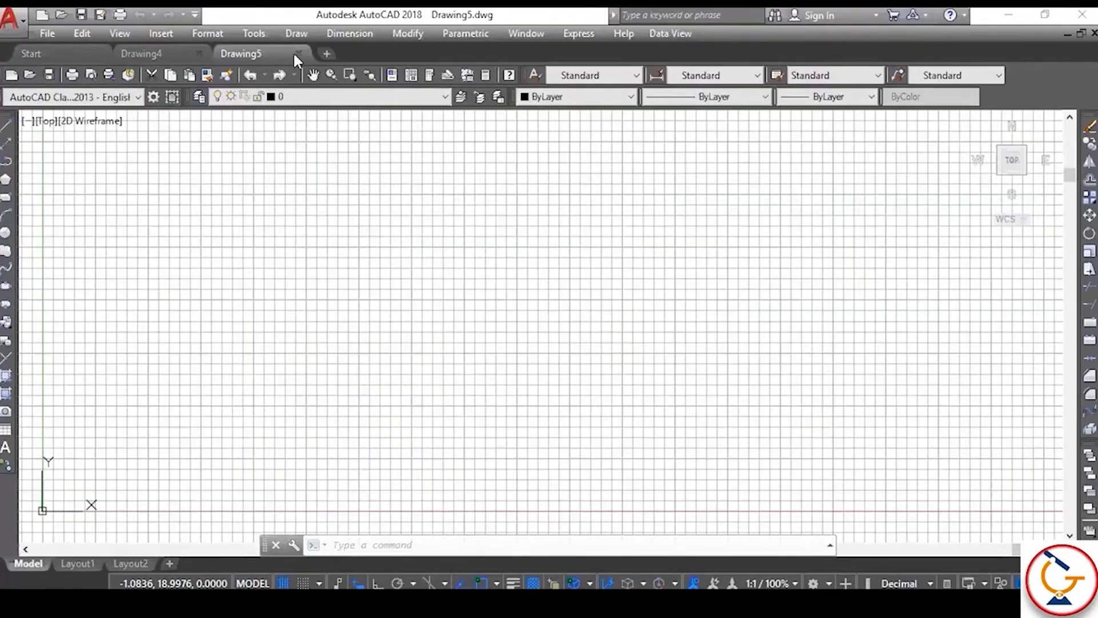
key(ctrl+F4)
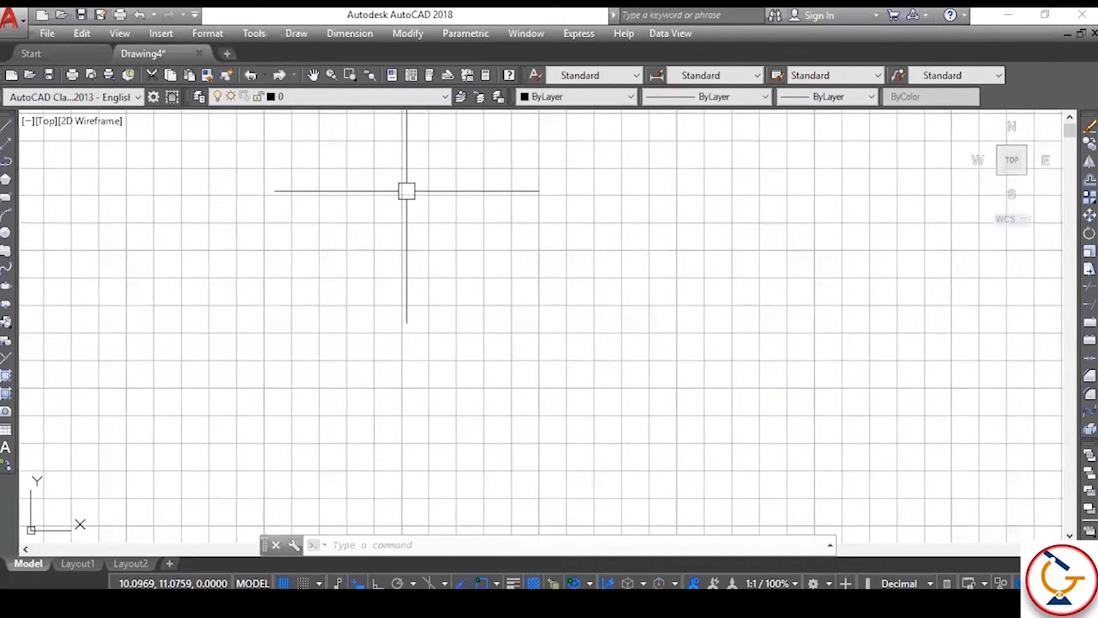
Step: Create two more new blank drawings alongside Drawing4
click(15, 27)
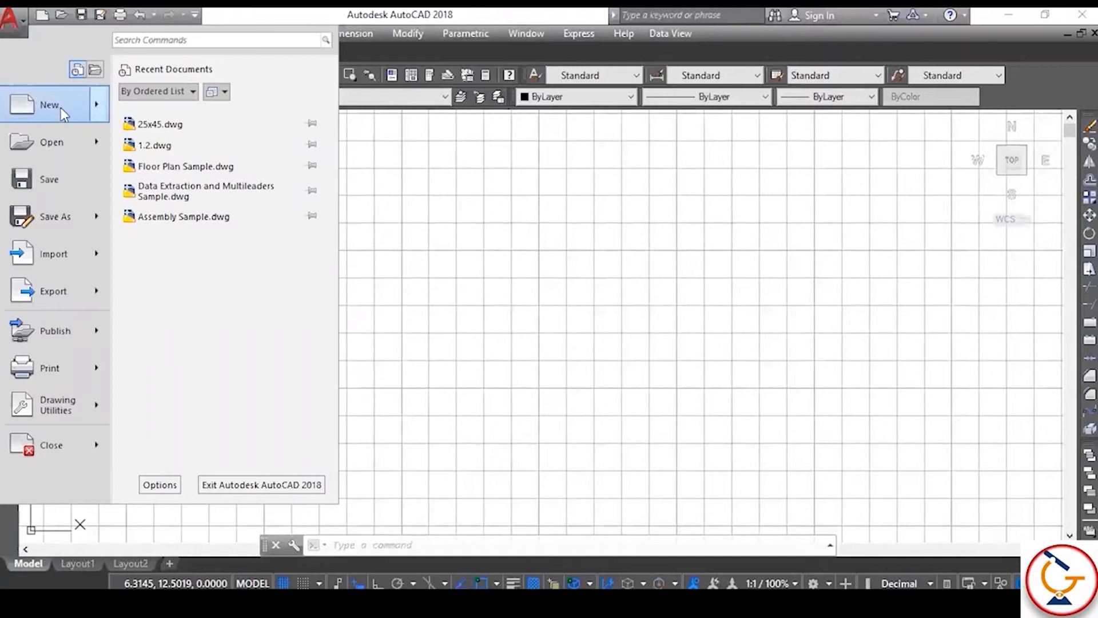
mouse_move(61, 108)
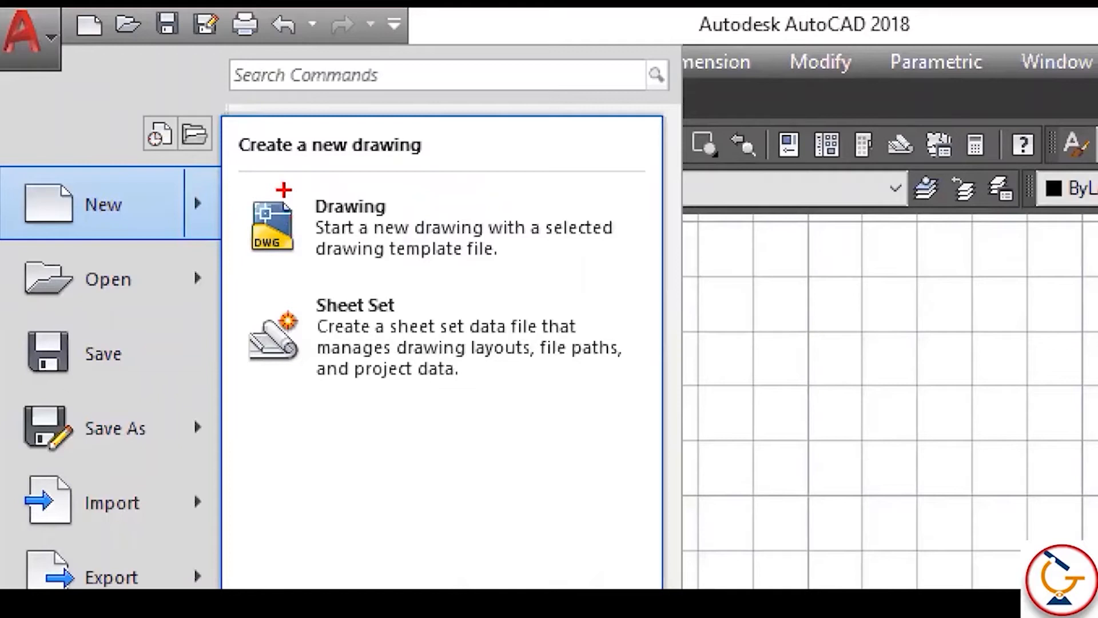
drag(257, 268, 306, 268)
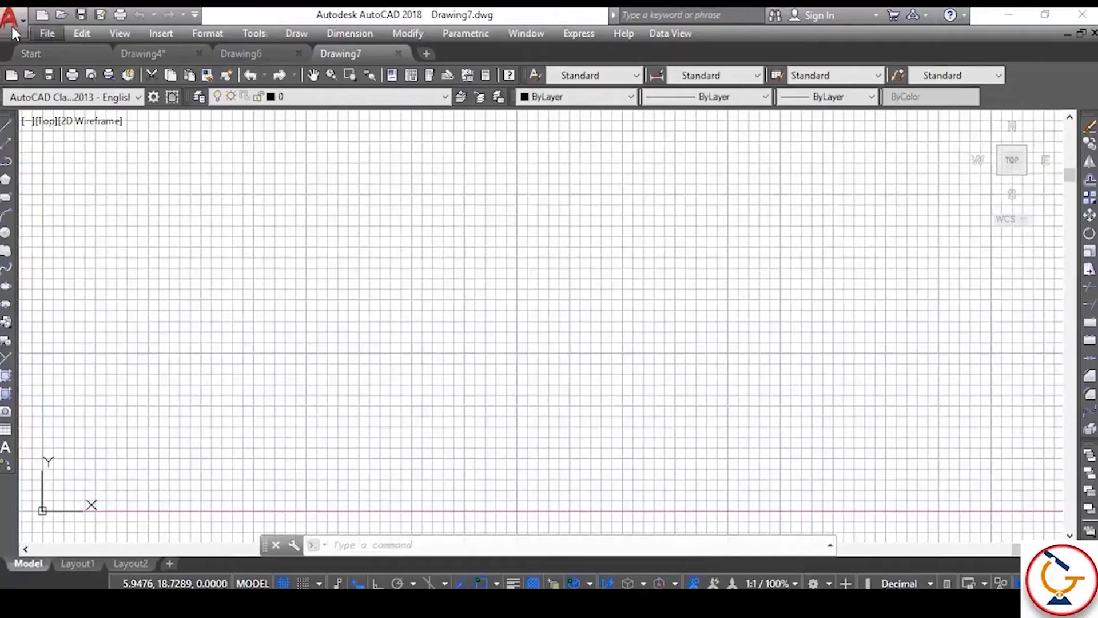
Step: Save the newest drawing as Drawing7.dwg in the Documents folder, looking through the available file types
click(12, 23)
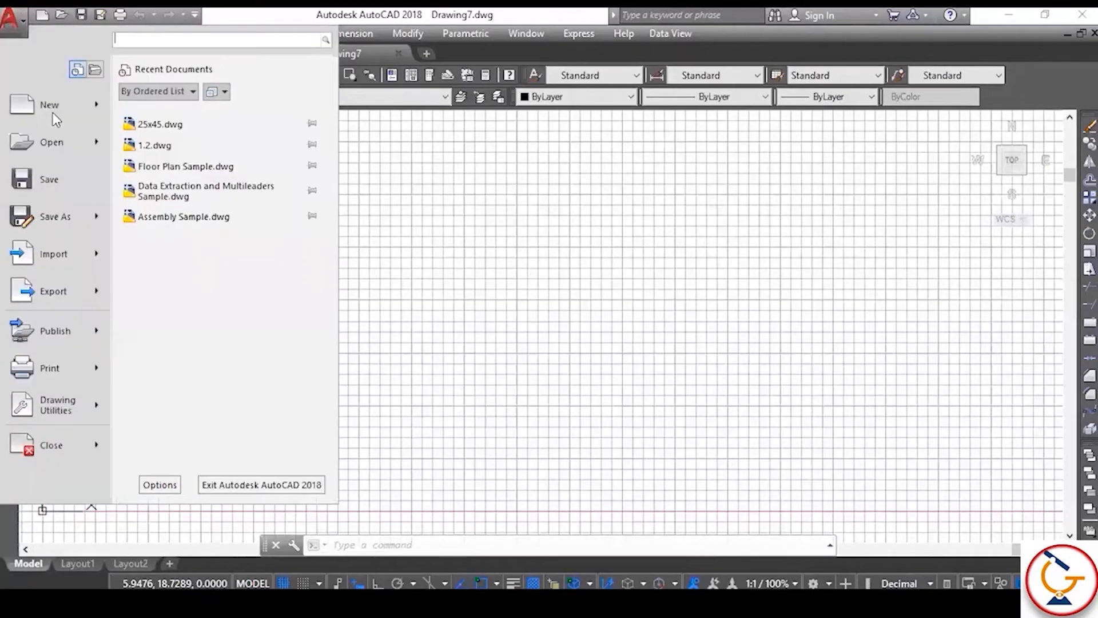
mouse_move(60, 112)
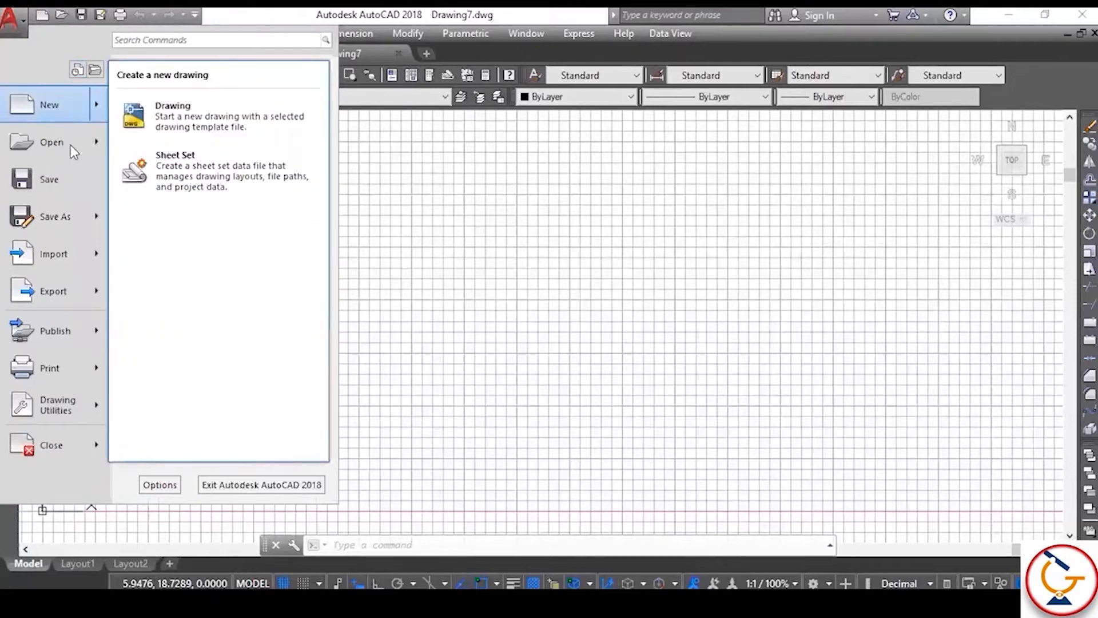
mouse_move(71, 145)
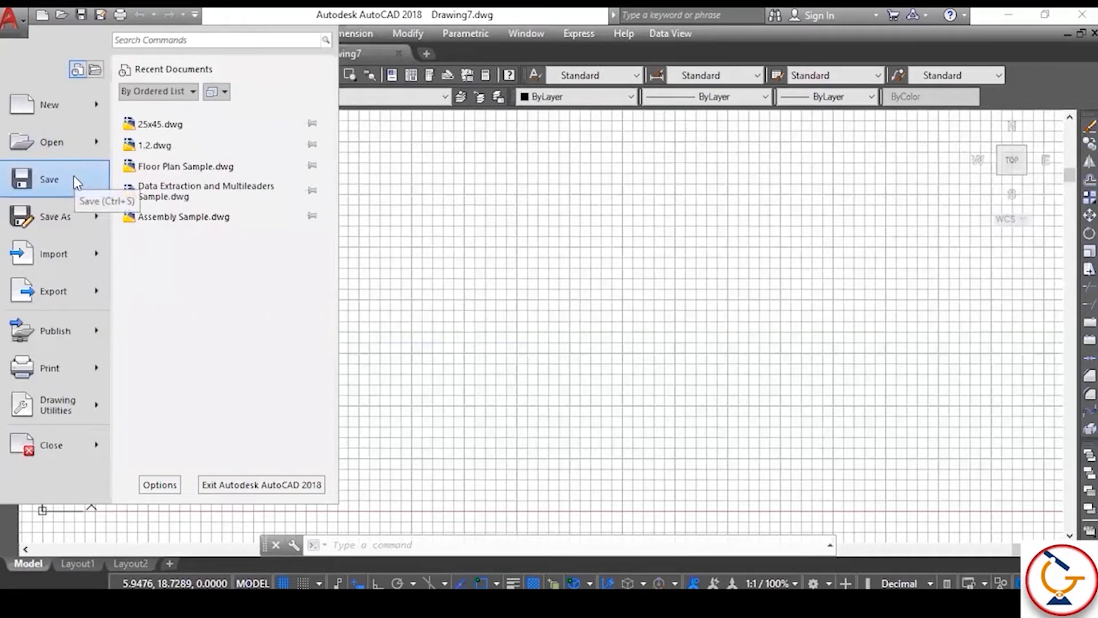
click(73, 175)
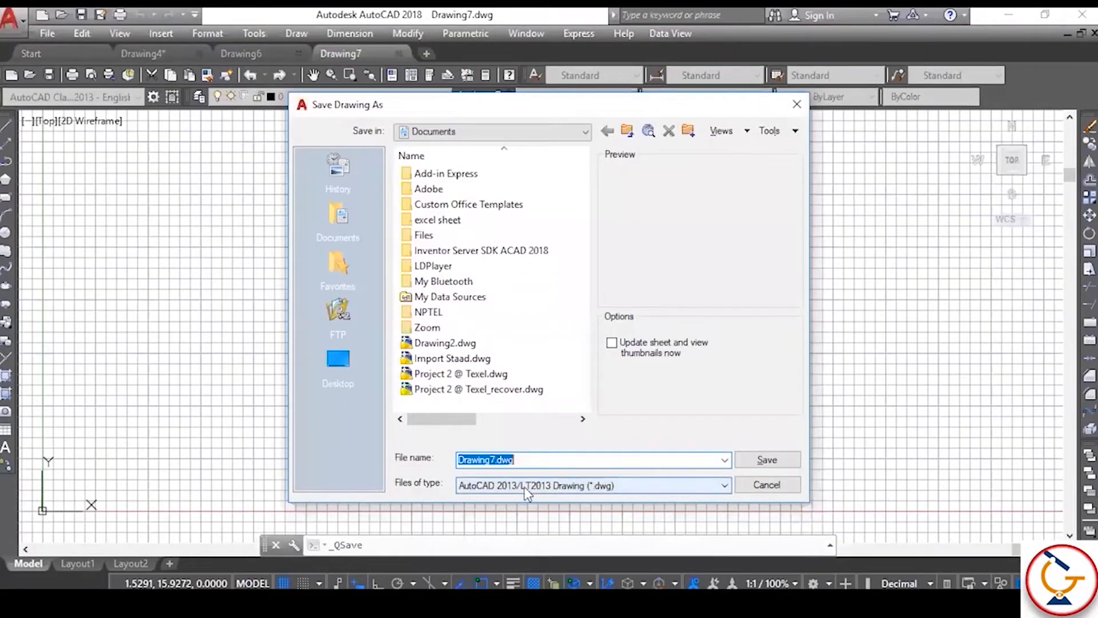
click(640, 493)
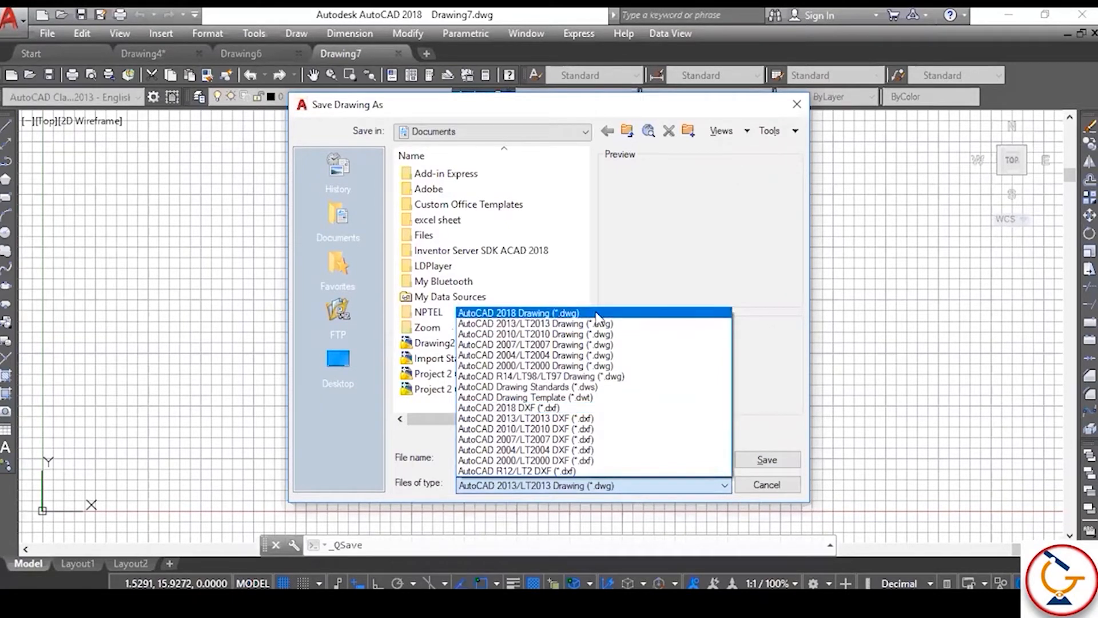
click(754, 470)
click(766, 459)
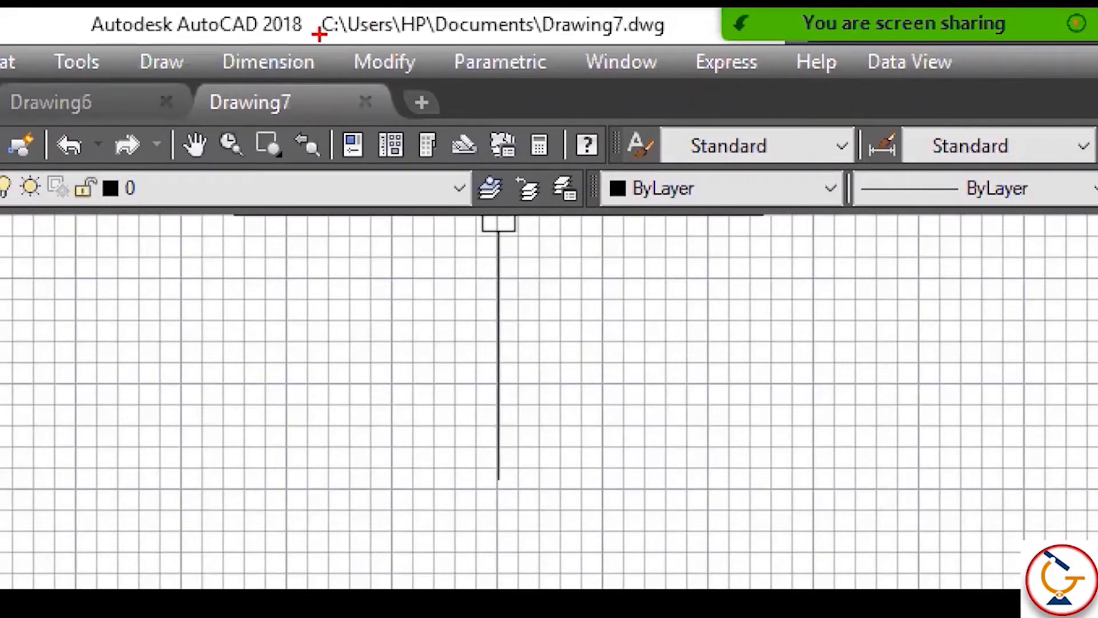
drag(320, 33, 640, 41)
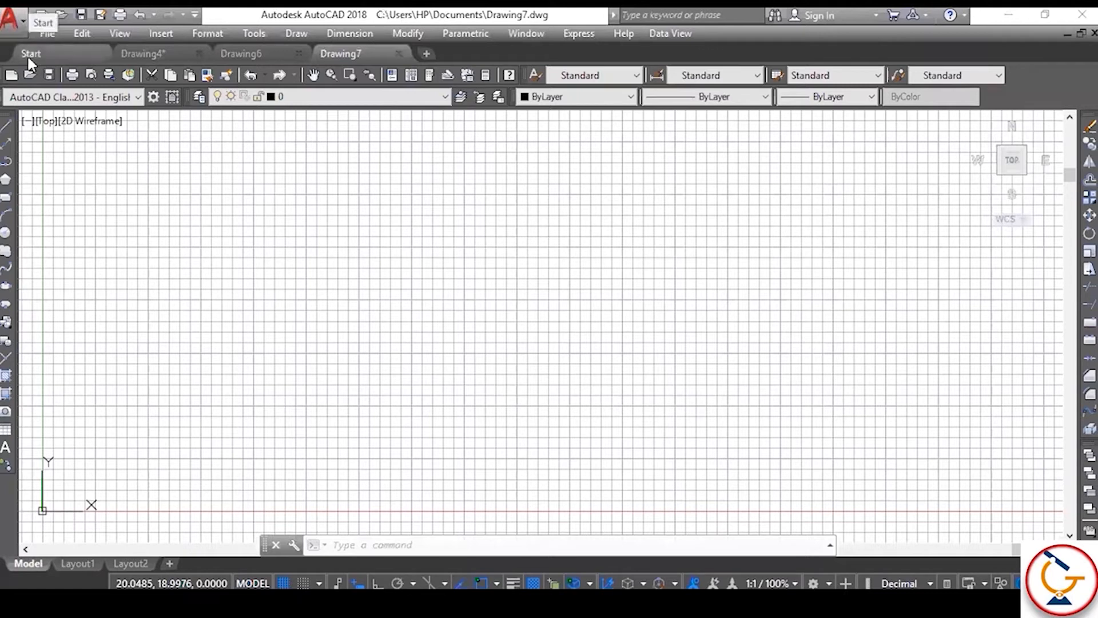
Step: Save Drawing4.dwg to the Desktop as an AutoCAD 2013/LT2013 Drawing and check the file there
click(171, 55)
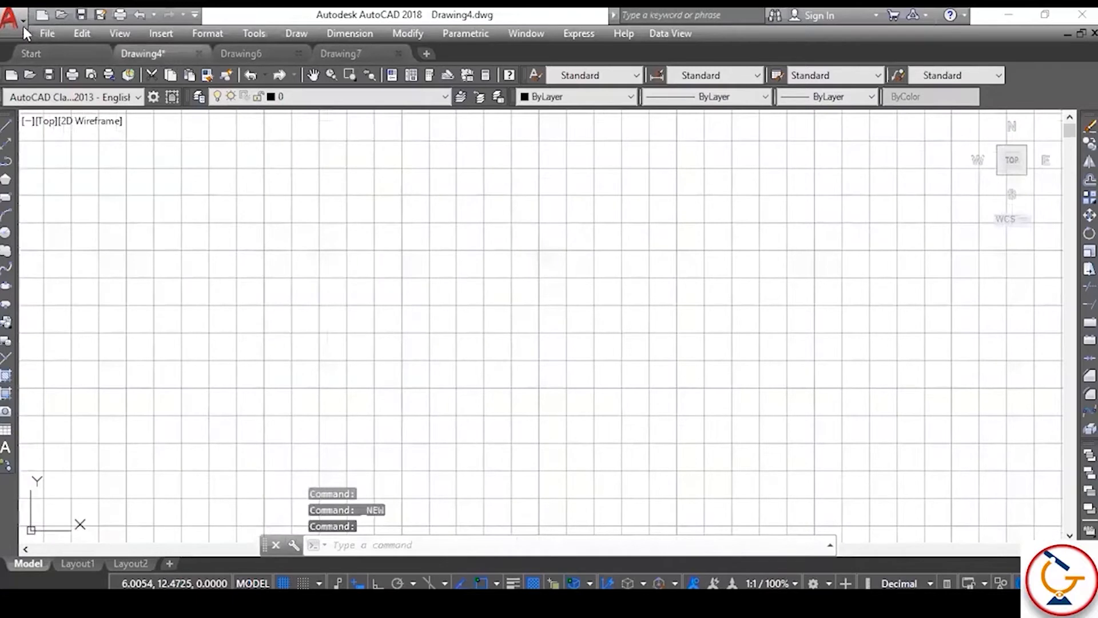
click(22, 24)
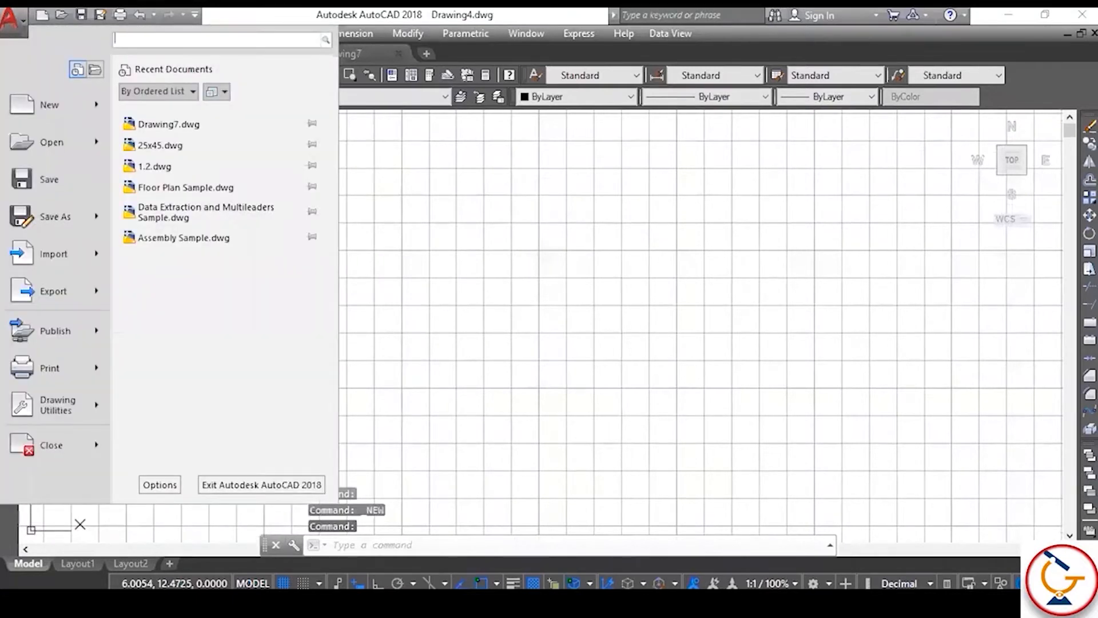
click(67, 185)
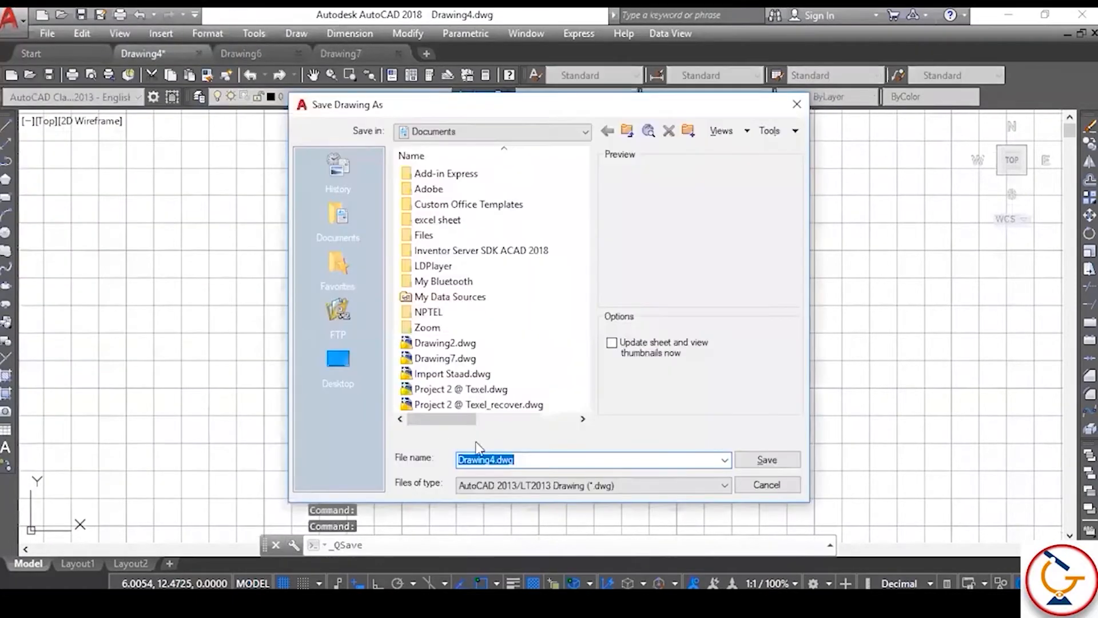
click(337, 364)
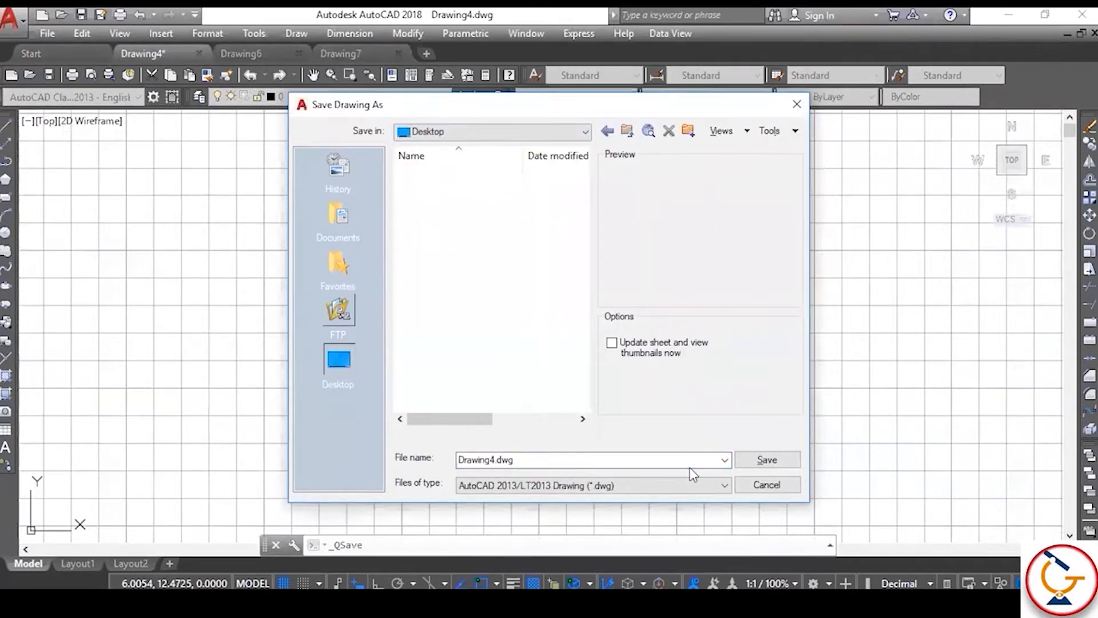
click(729, 485)
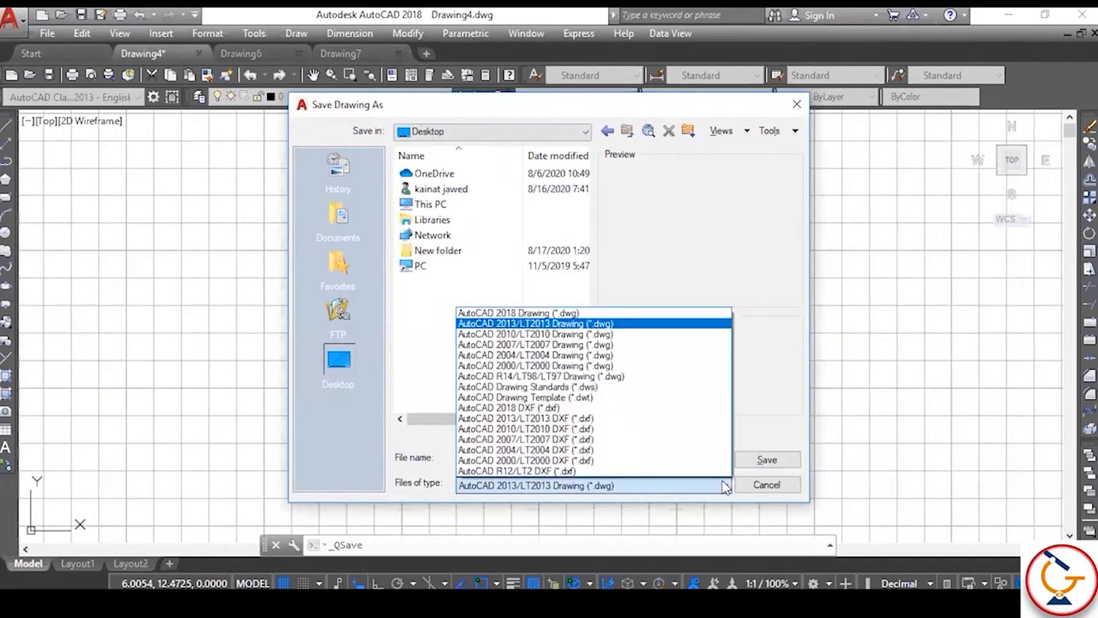
click(612, 324)
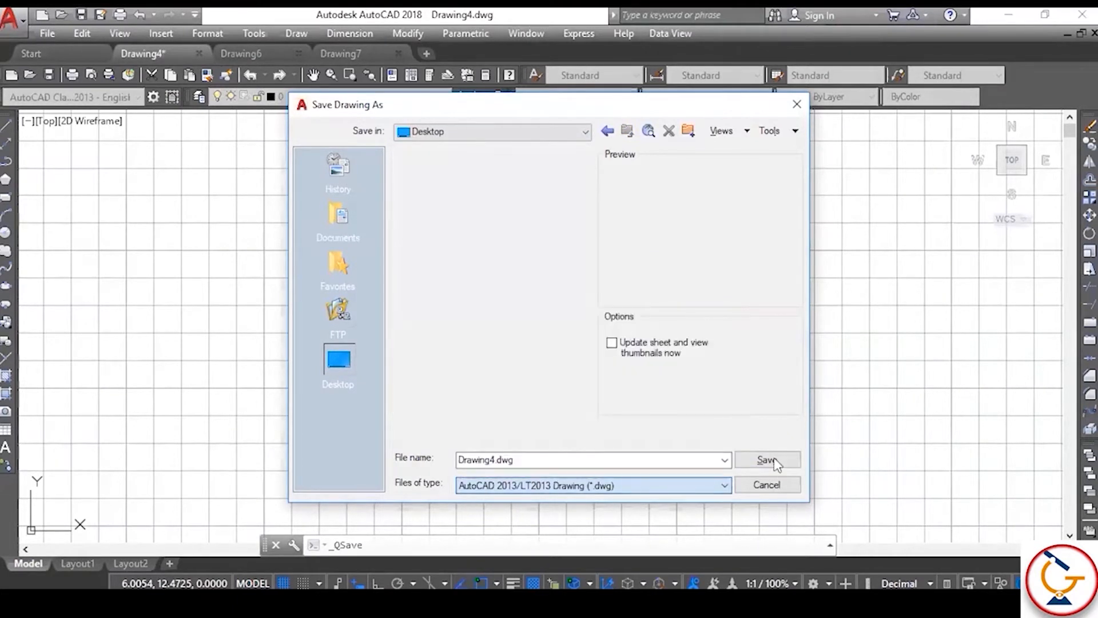
click(767, 460)
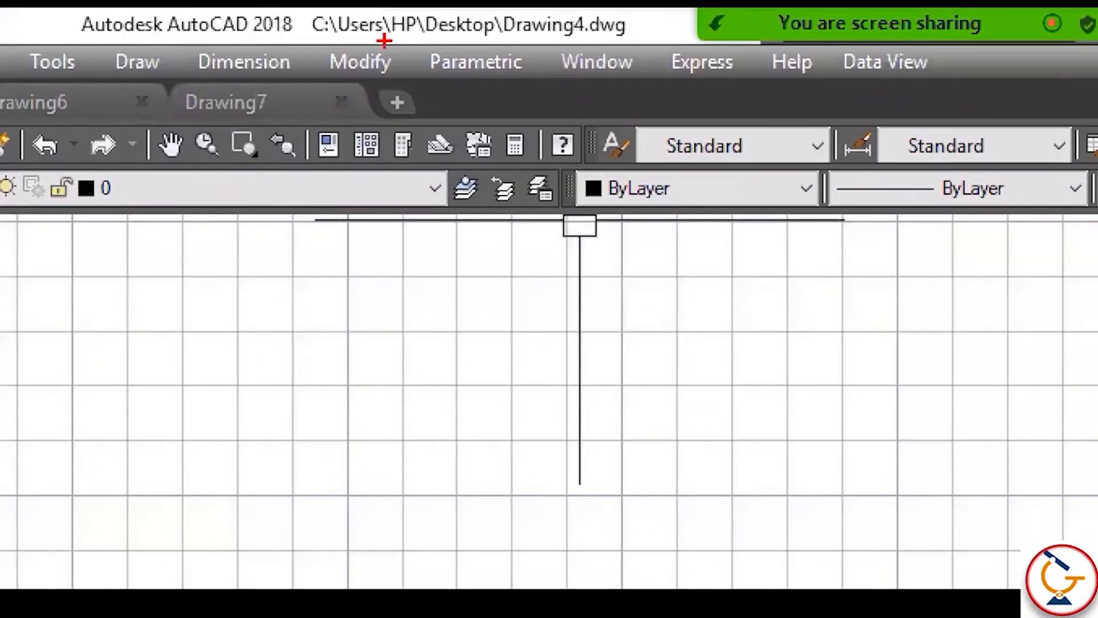
drag(444, 32, 501, 36)
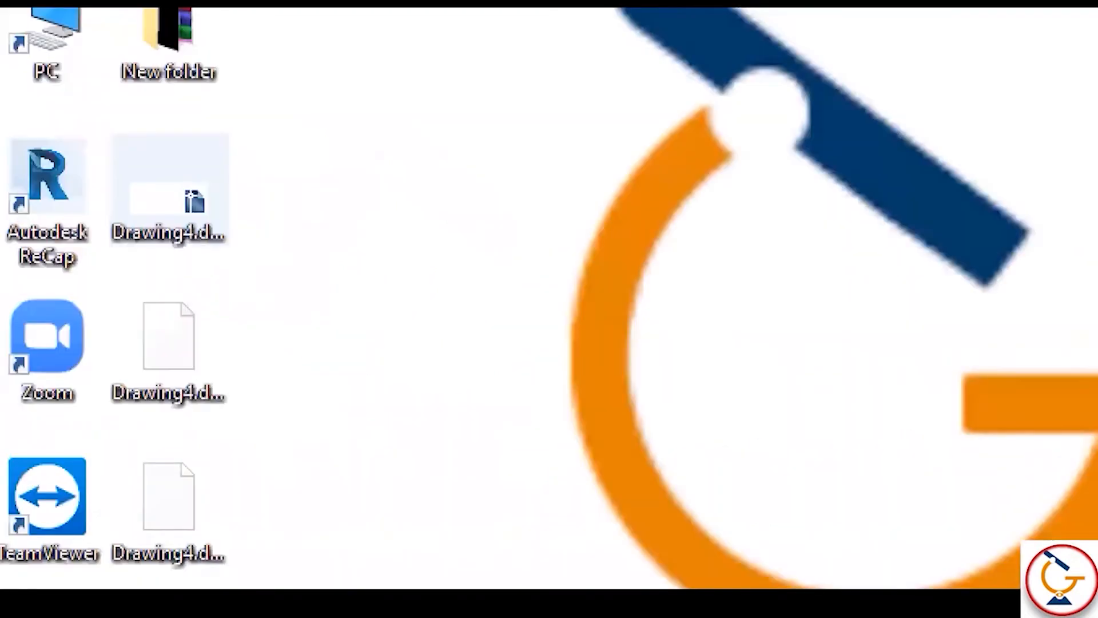
mouse_move(123, 161)
mouse_down()
mouse_move(257, 164)
mouse_move(124, 175)
mouse_up()
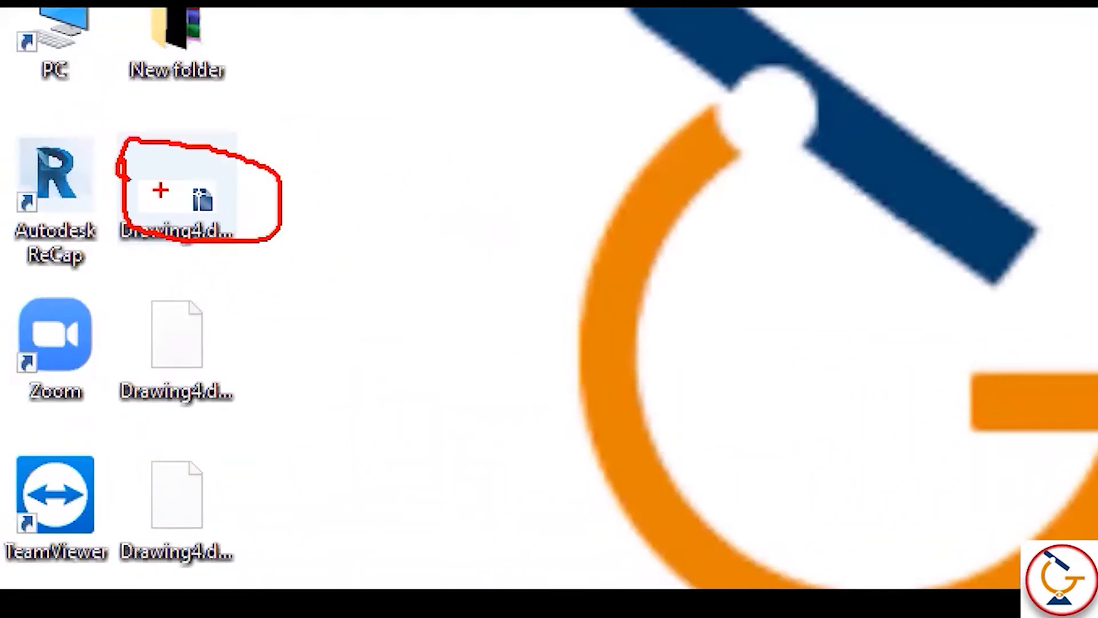
key(Escape)
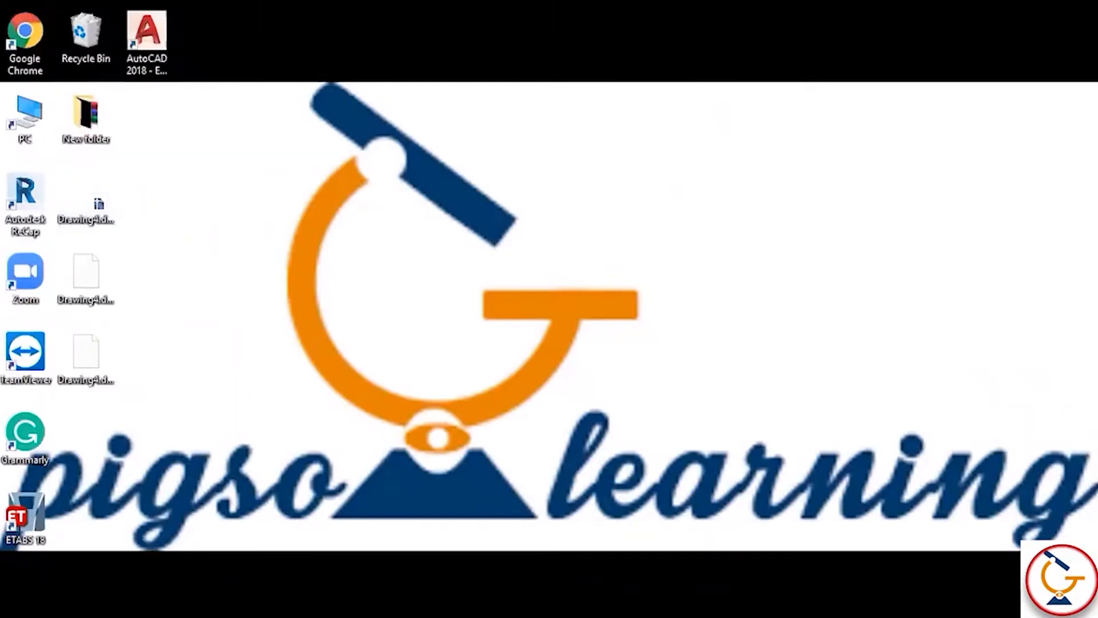
Step: Switch back to AutoCAD and review the Save As, Import and Export options available for Drawing7
click(833, 555)
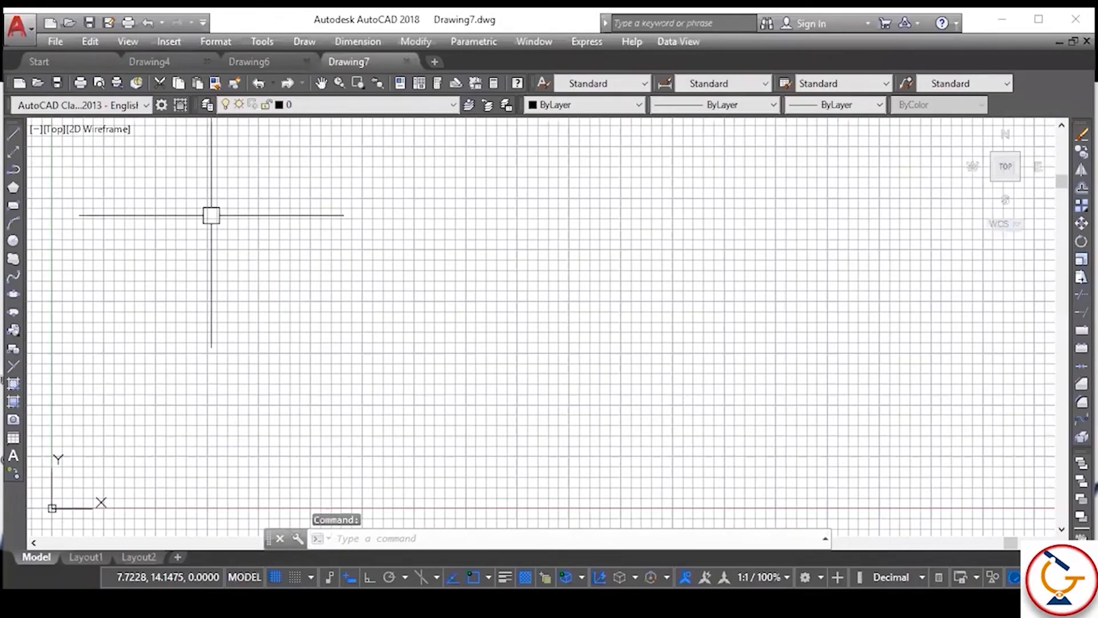
click(21, 32)
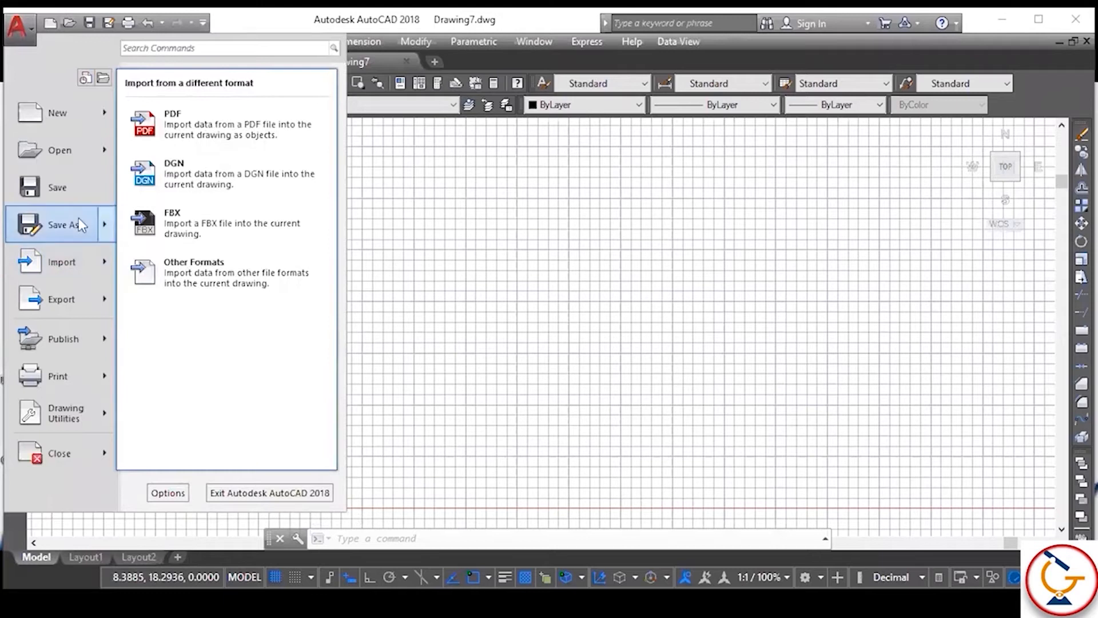
mouse_move(79, 219)
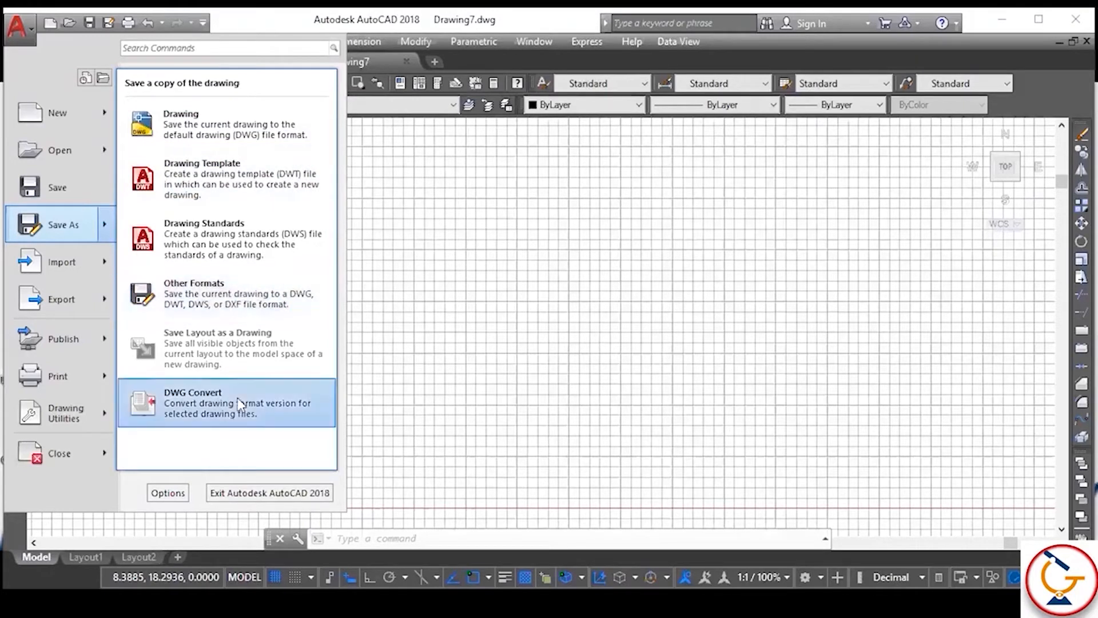
mouse_move(81, 269)
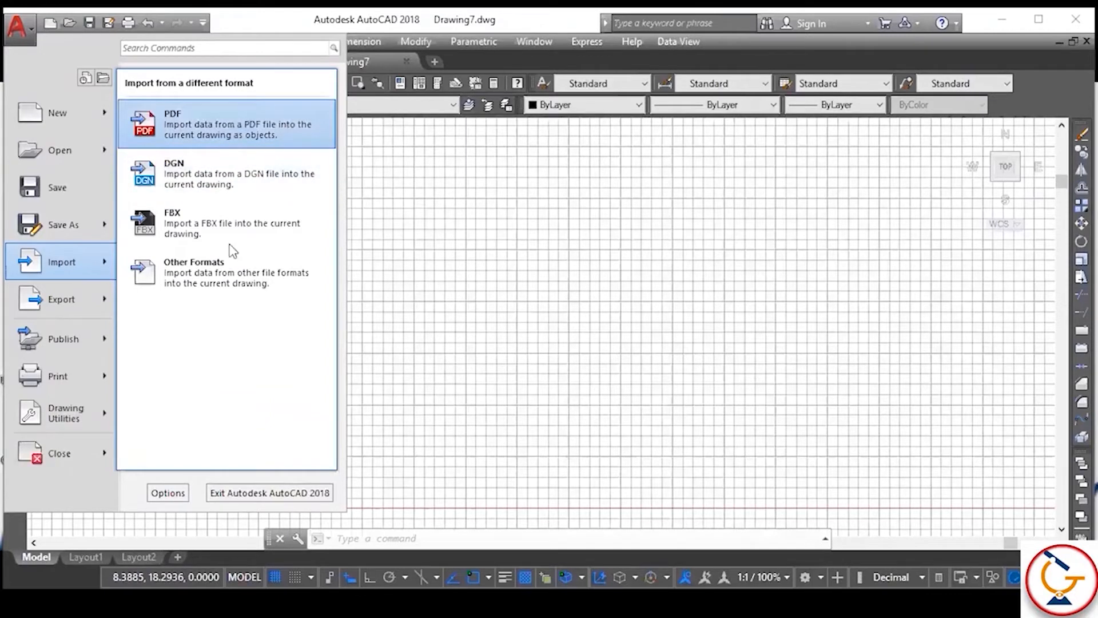
mouse_move(90, 294)
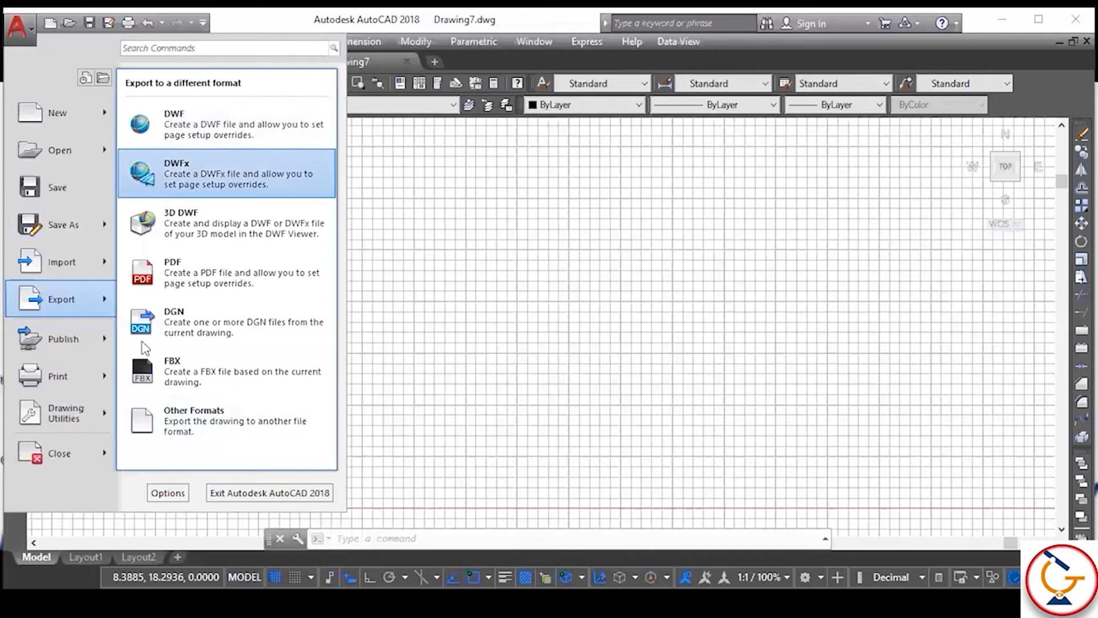
Step: Open the Publish dialog to view its sheet list, and close it without saving the list
click(226, 371)
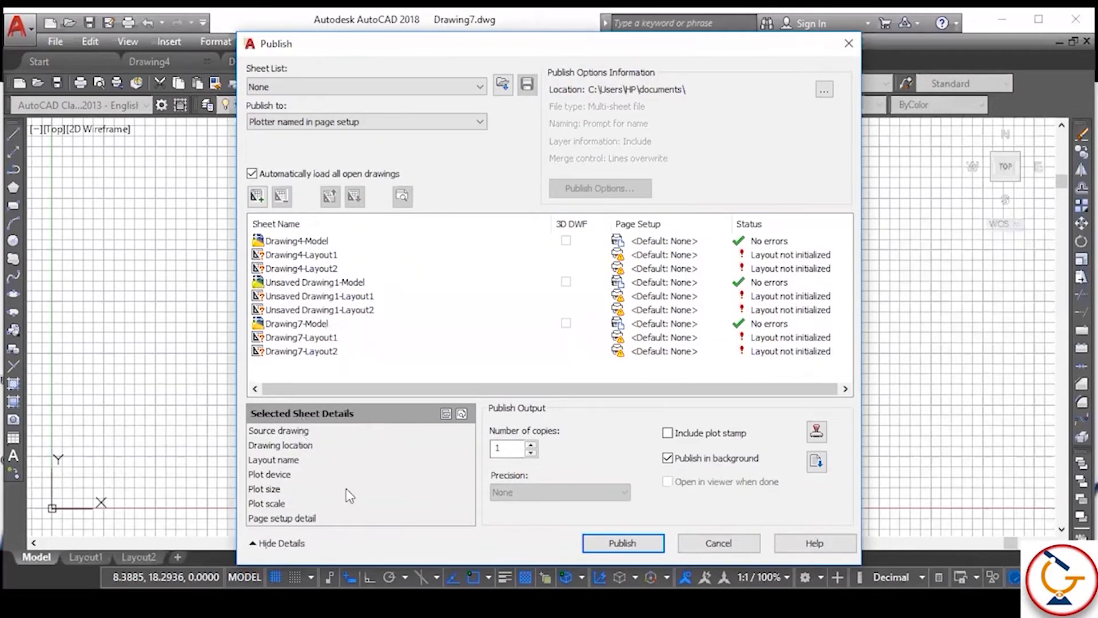
click(717, 544)
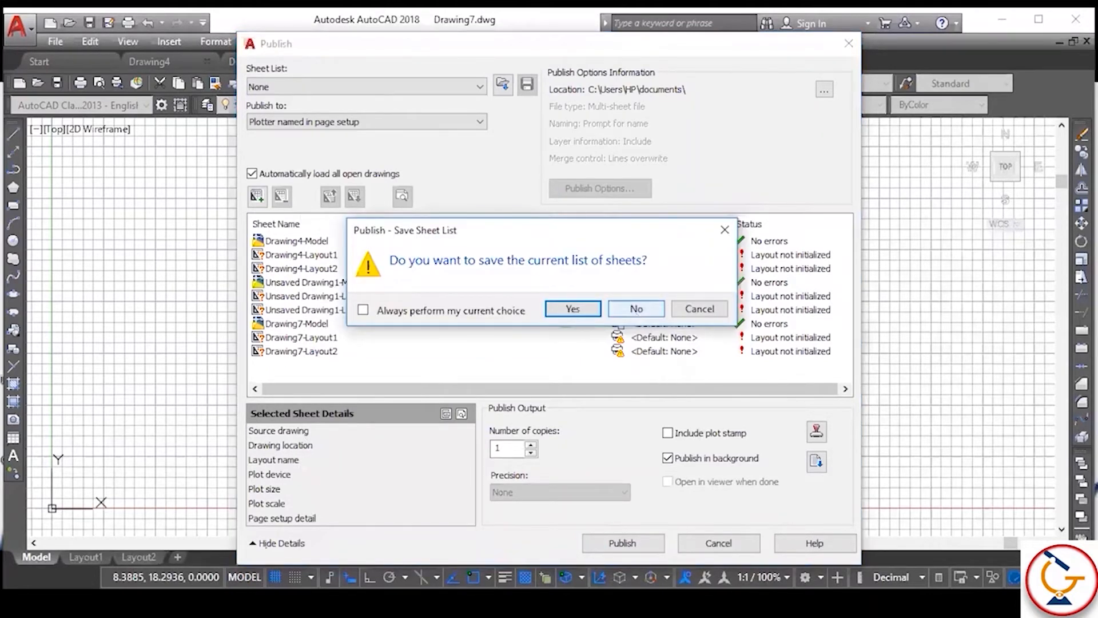
click(636, 309)
Step: Review the application's Publish, Print and Drawing Utilities options for the current drawing
click(20, 27)
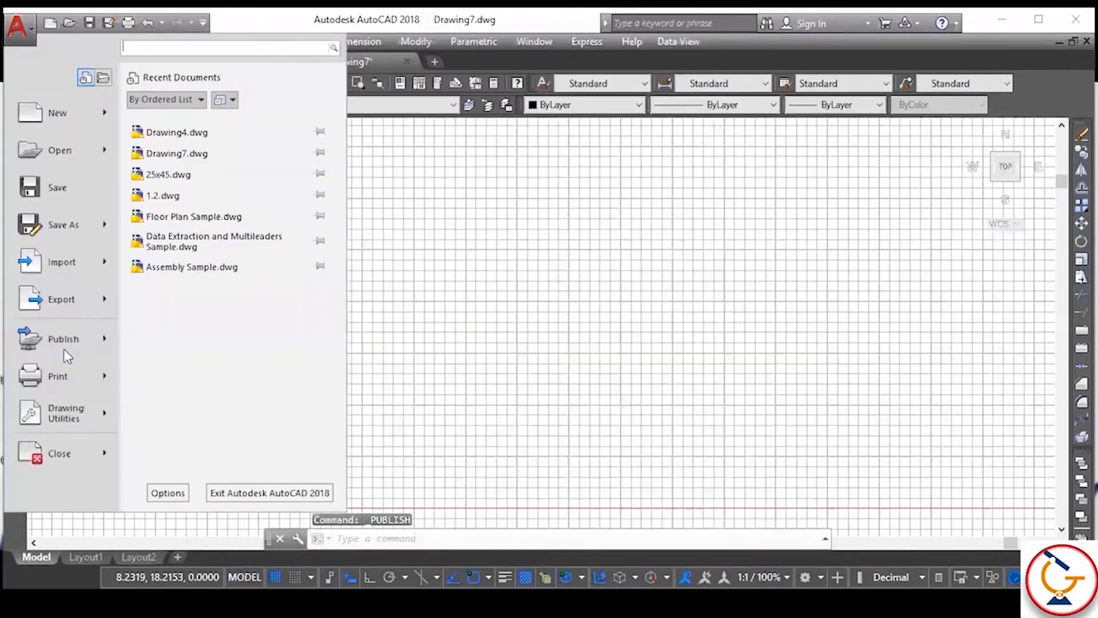
mouse_move(105, 338)
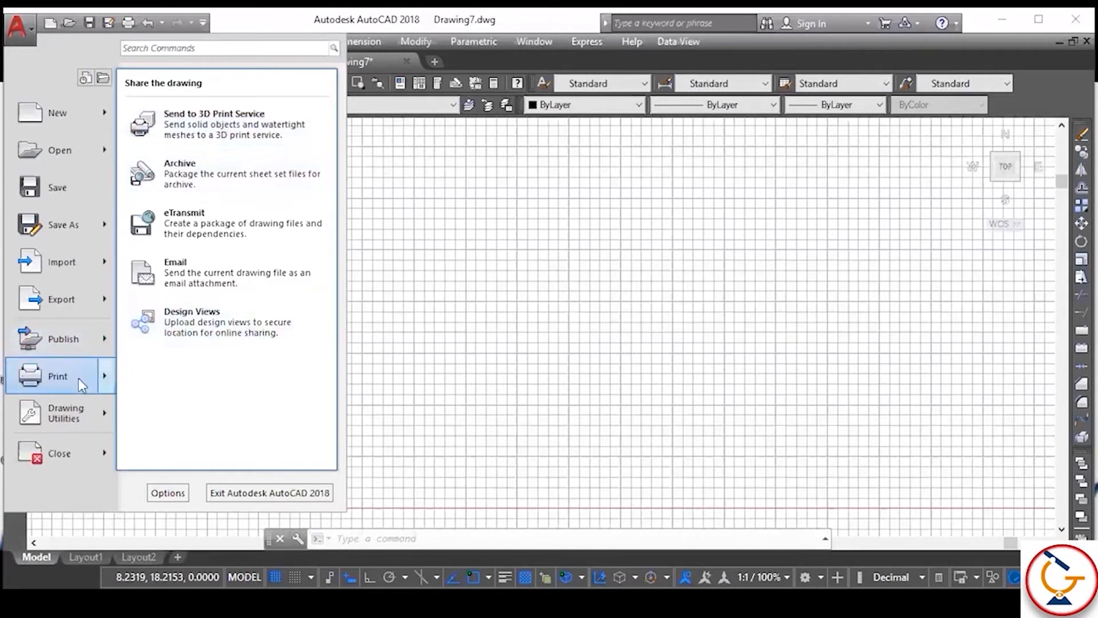
mouse_move(78, 379)
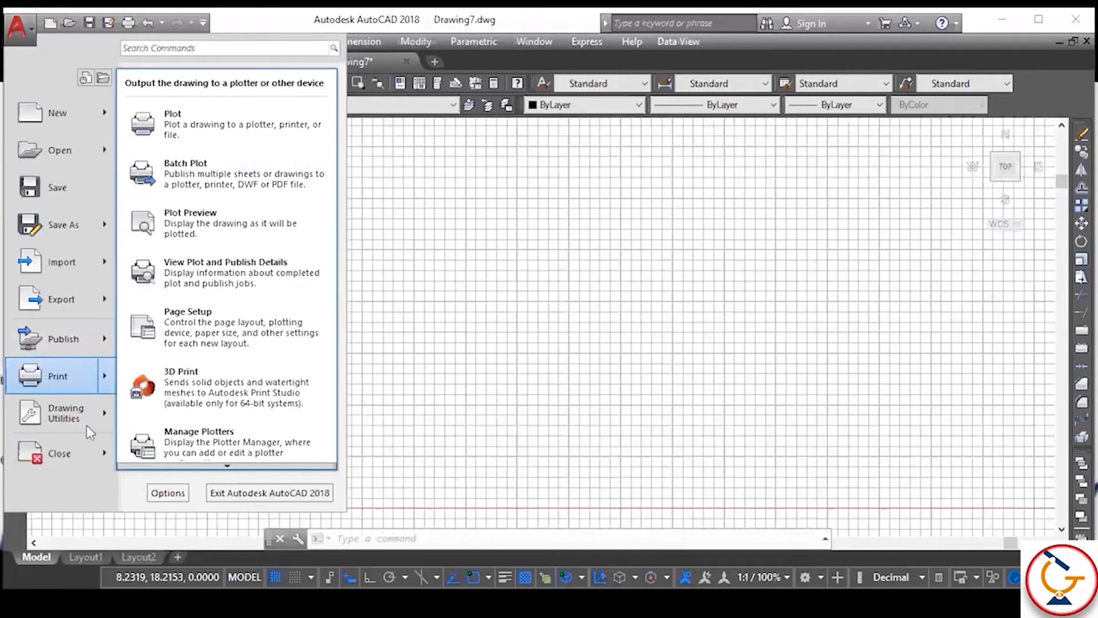
mouse_move(94, 413)
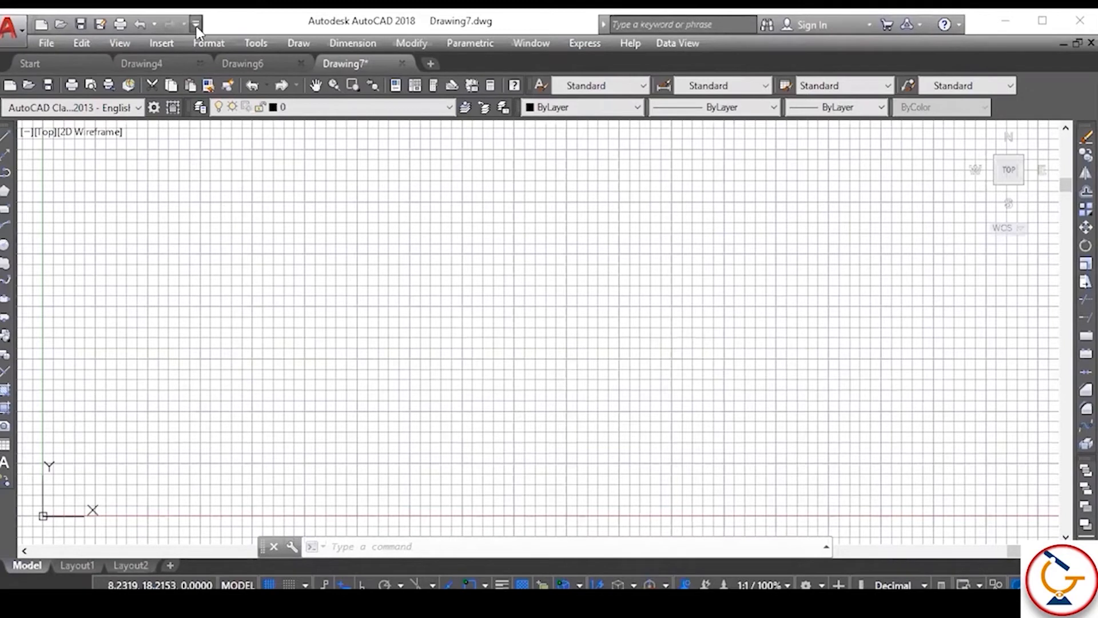
Step: Hide the menu bar, and show it again
click(196, 25)
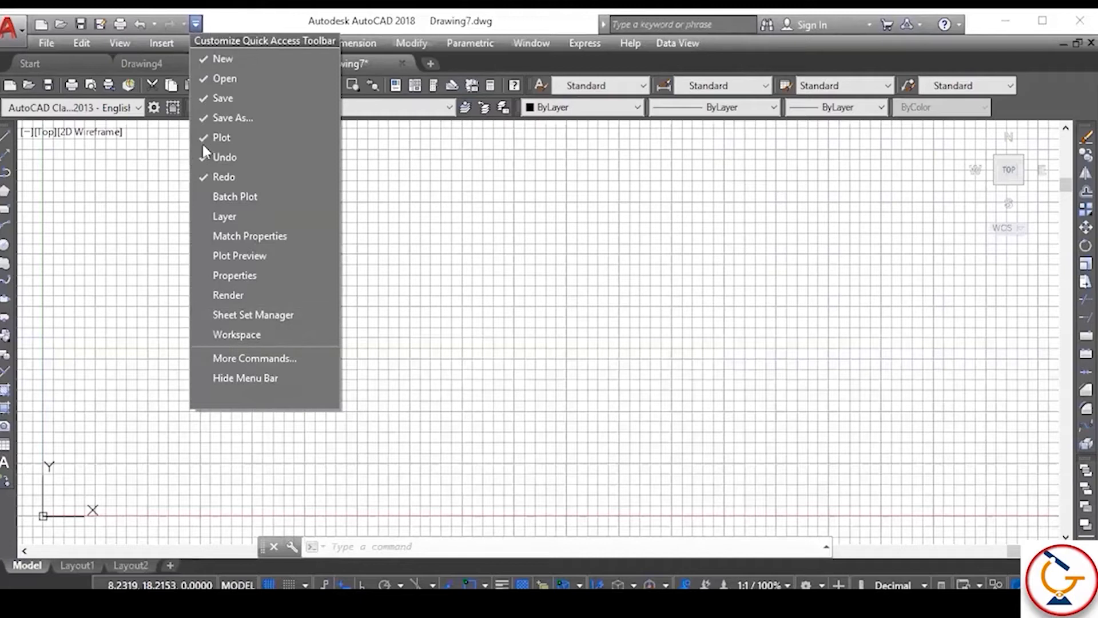
click(238, 378)
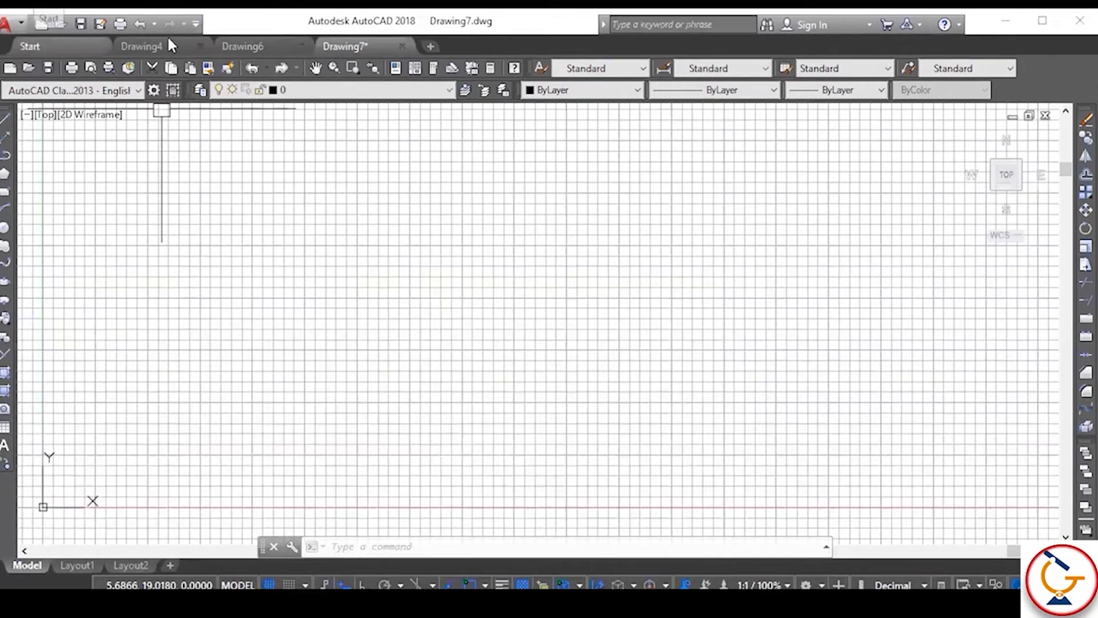
click(196, 24)
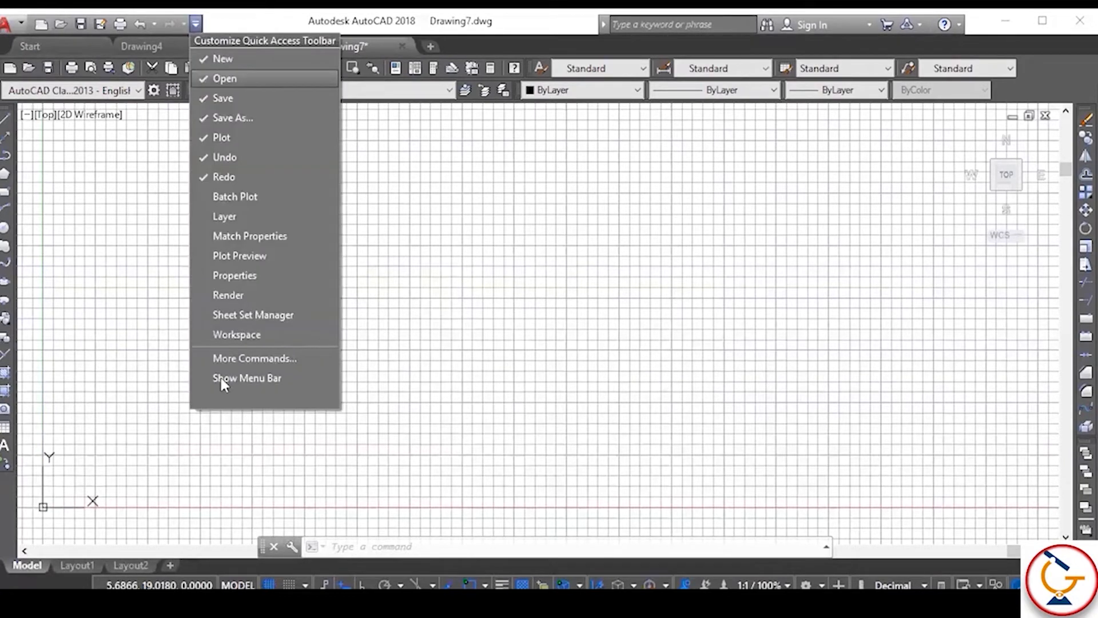
click(220, 378)
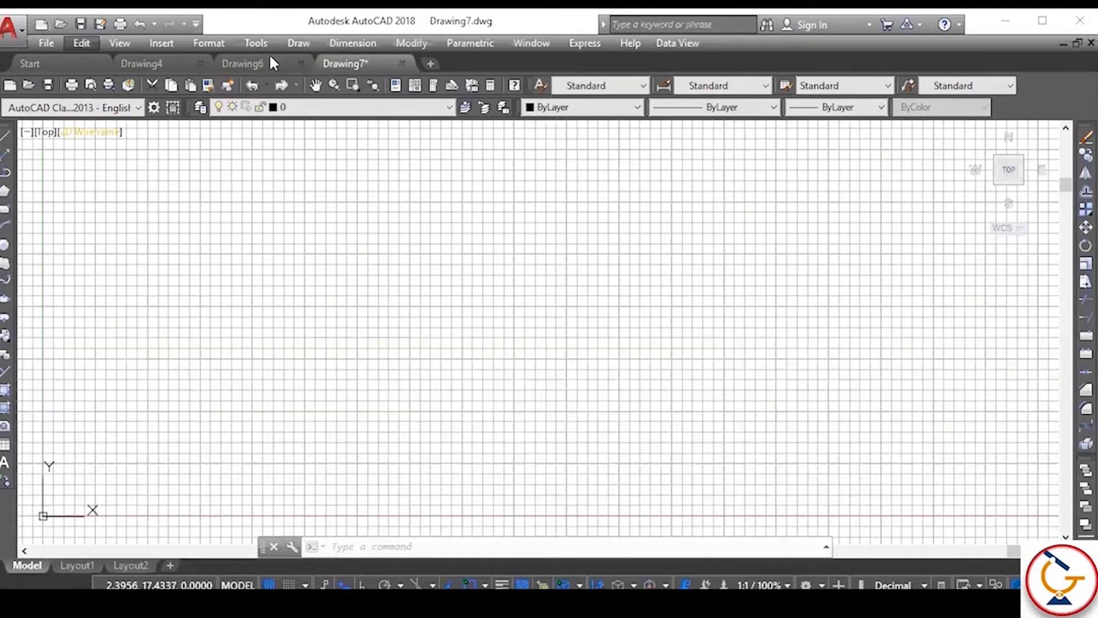
click(197, 25)
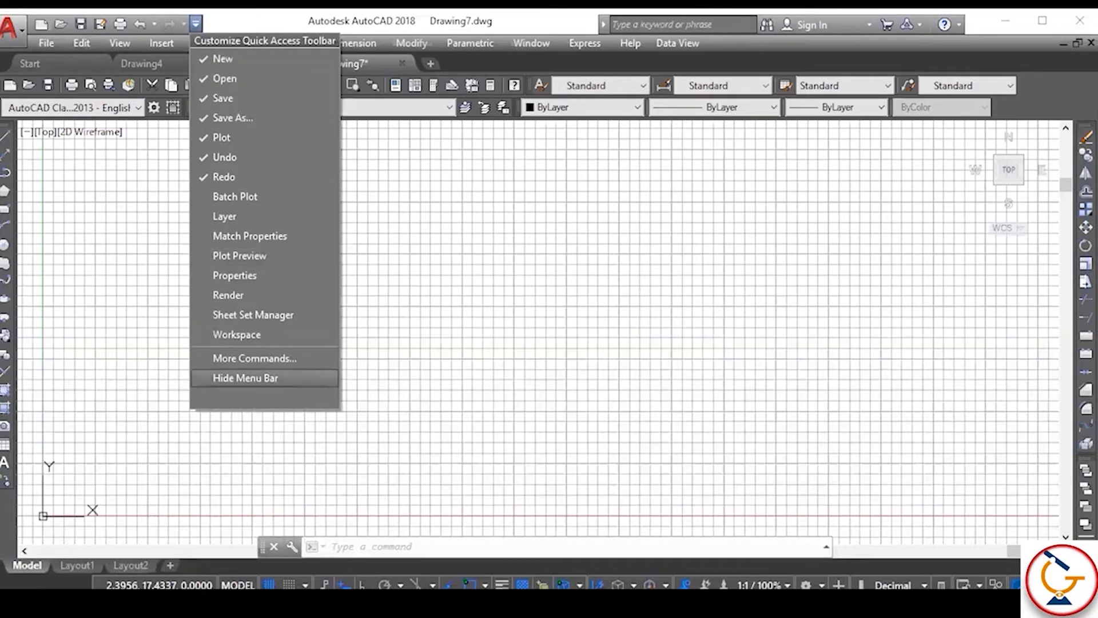
right_click(1051, 91)
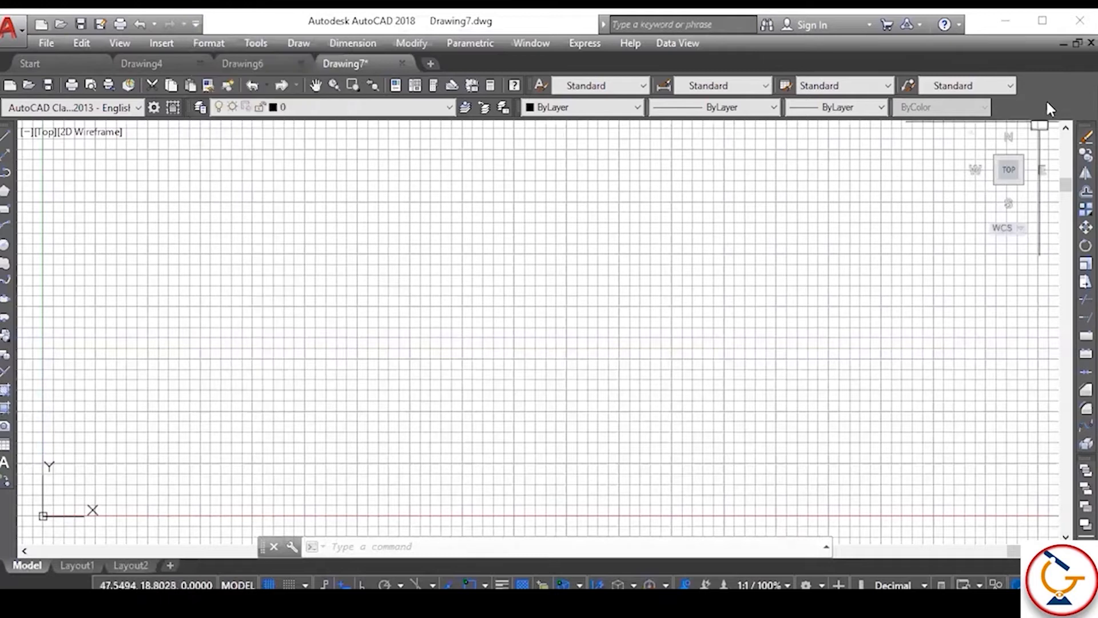
right_click(1032, 64)
click(1053, 56)
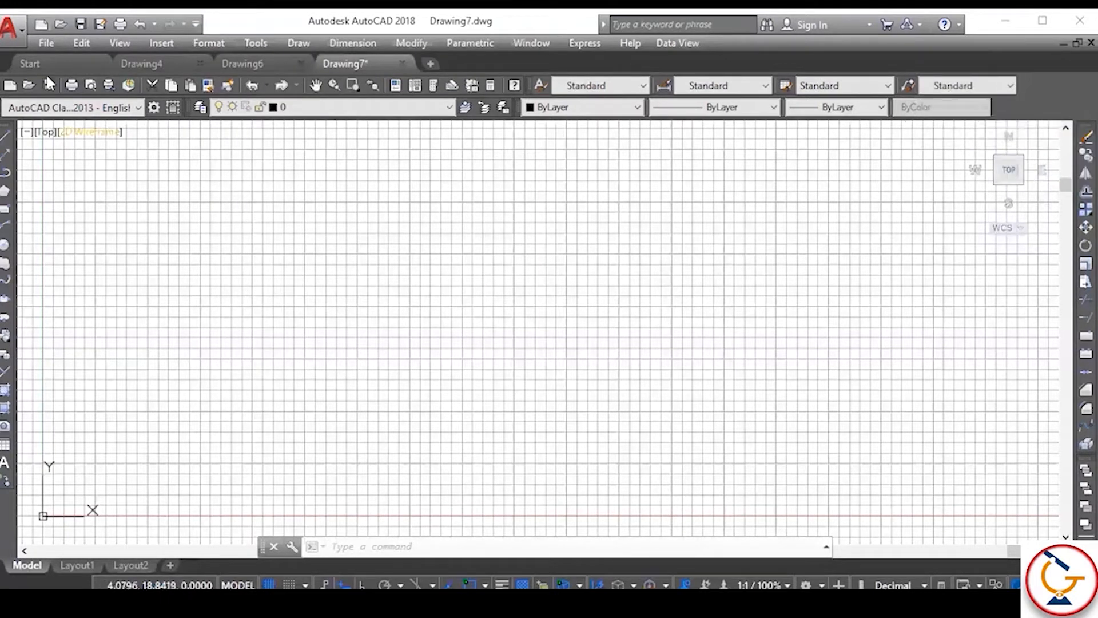
Step: Search the application's commands for "Circle", look through the matches, and close the search
click(22, 36)
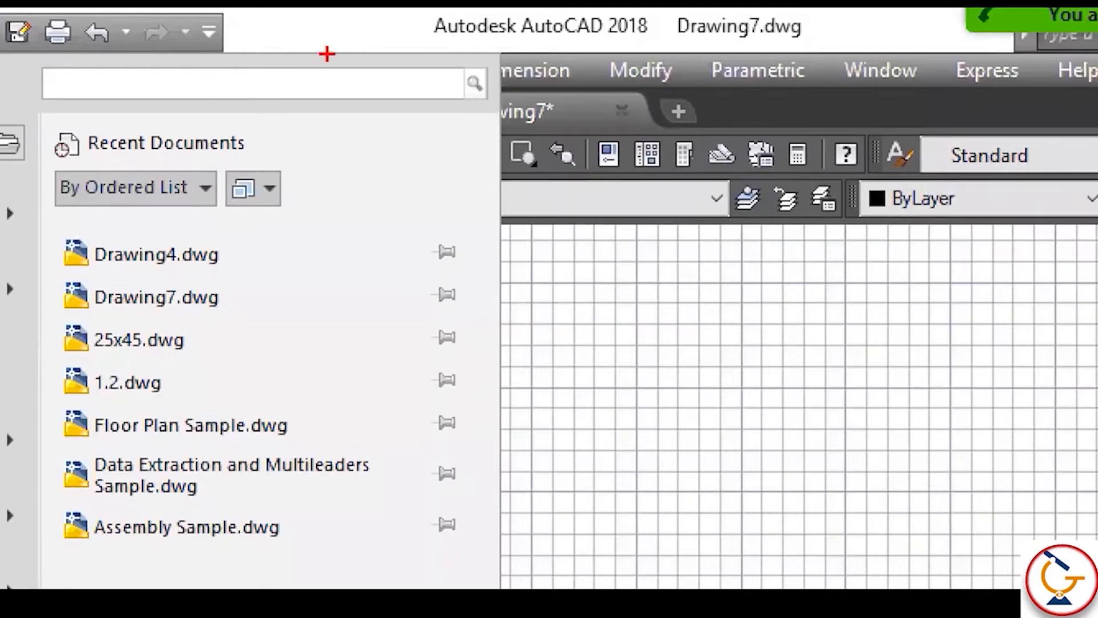
key(Escape)
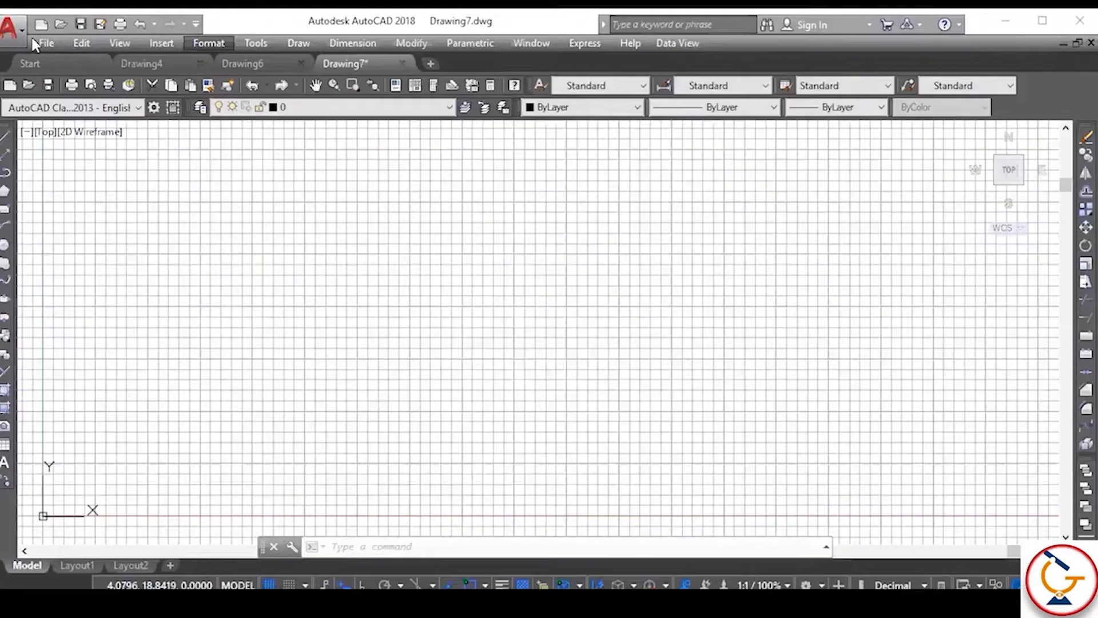
click(9, 27)
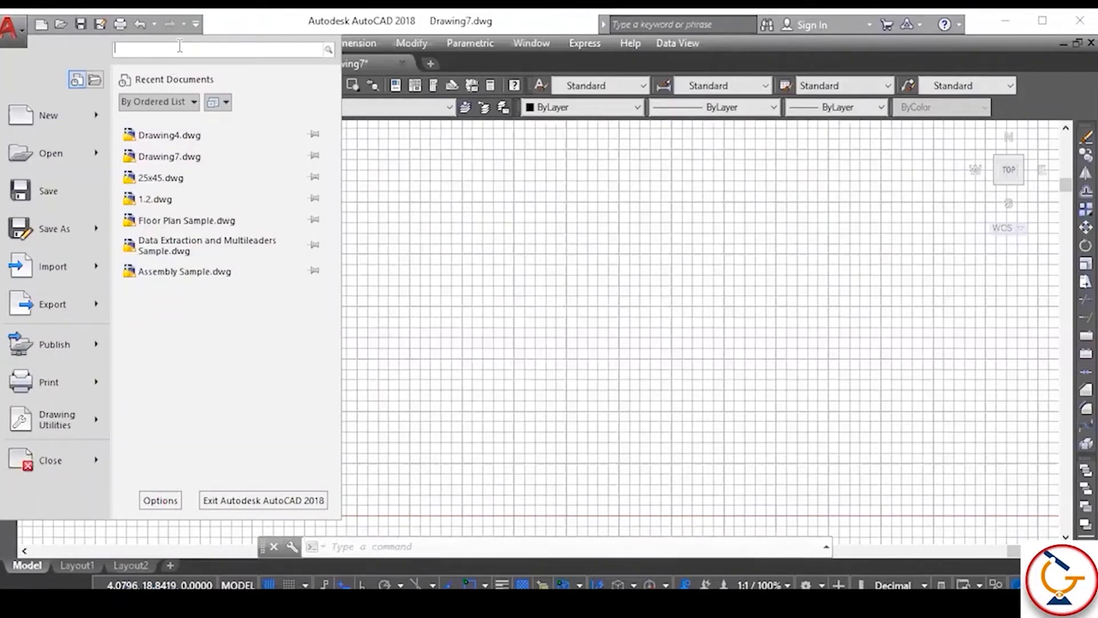
text(C)
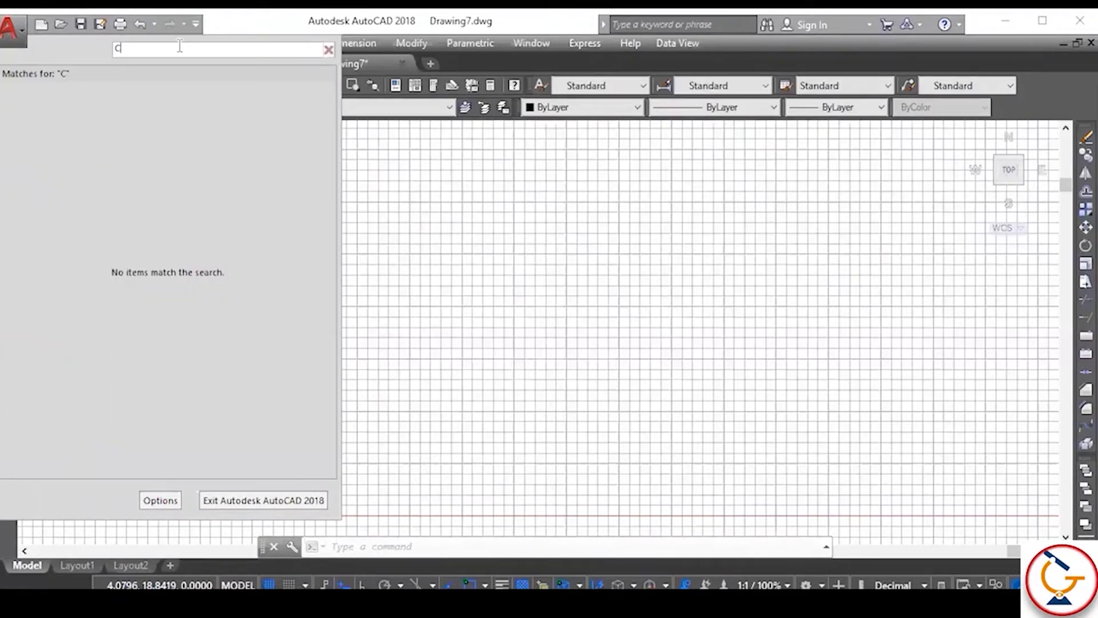
text(ircle)
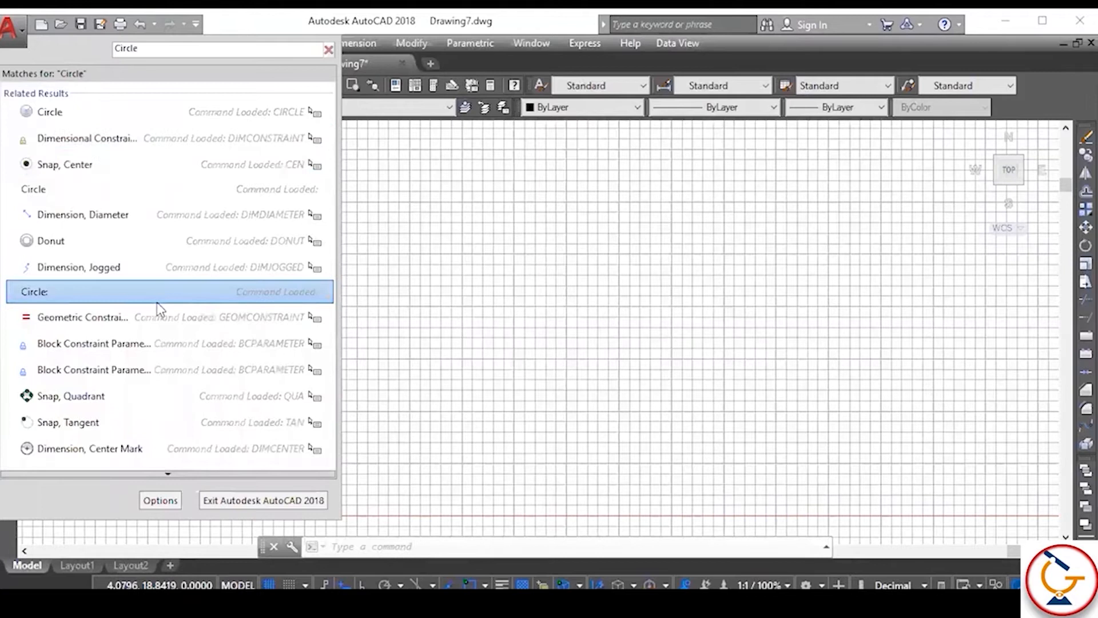
scroll(160, 309, down, 3)
scroll(157, 283, down, 4)
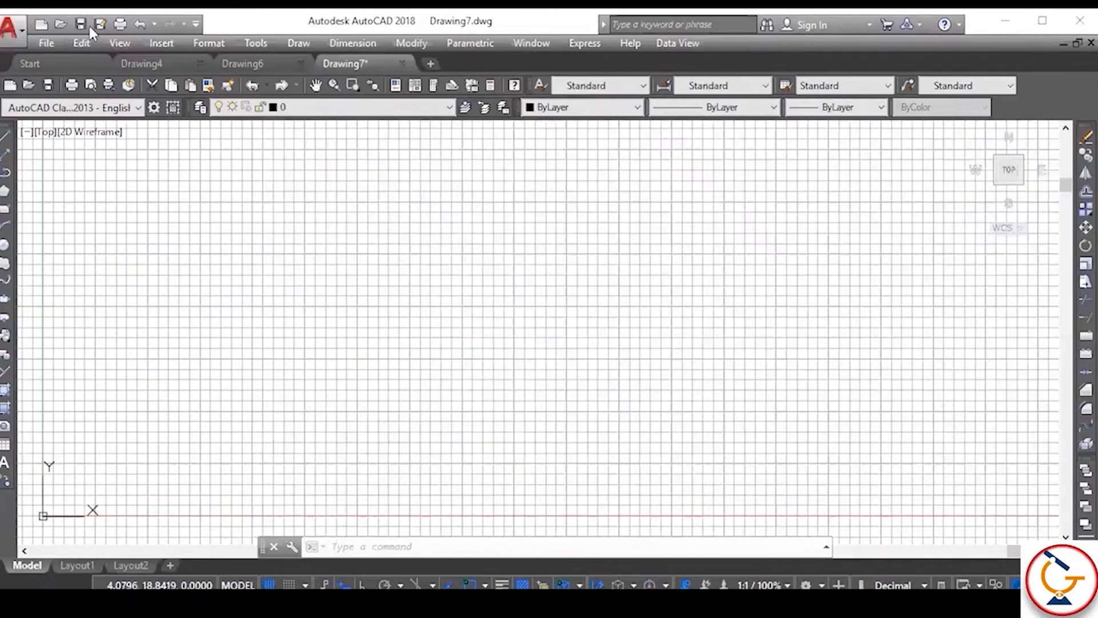
click(167, 59)
Step: Examine the available File commands and compare them with the application's own file options
click(46, 44)
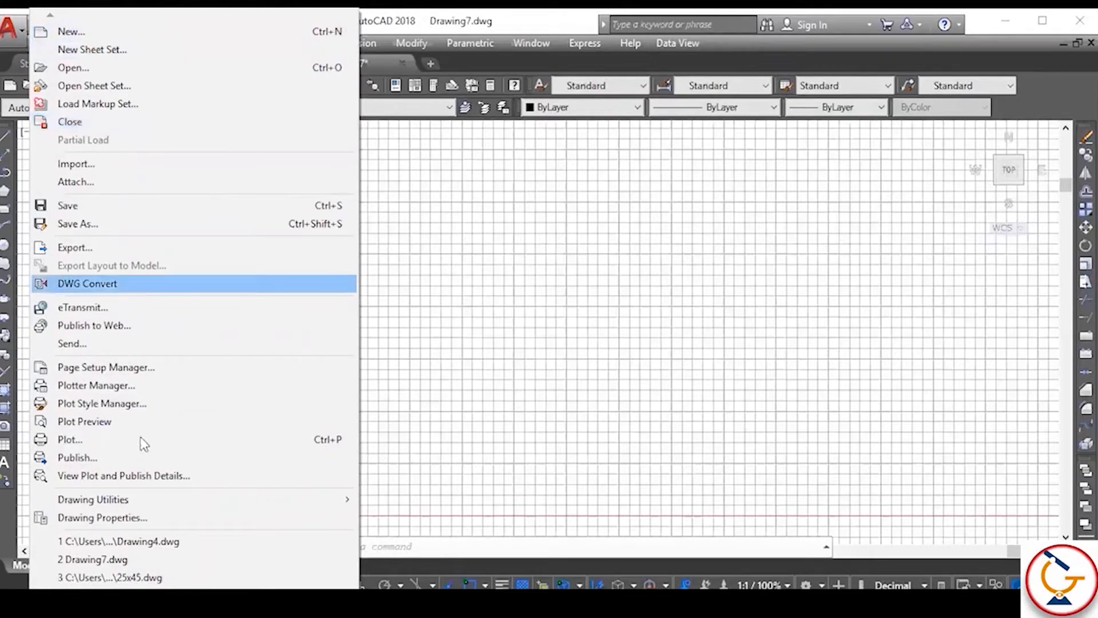
click(71, 440)
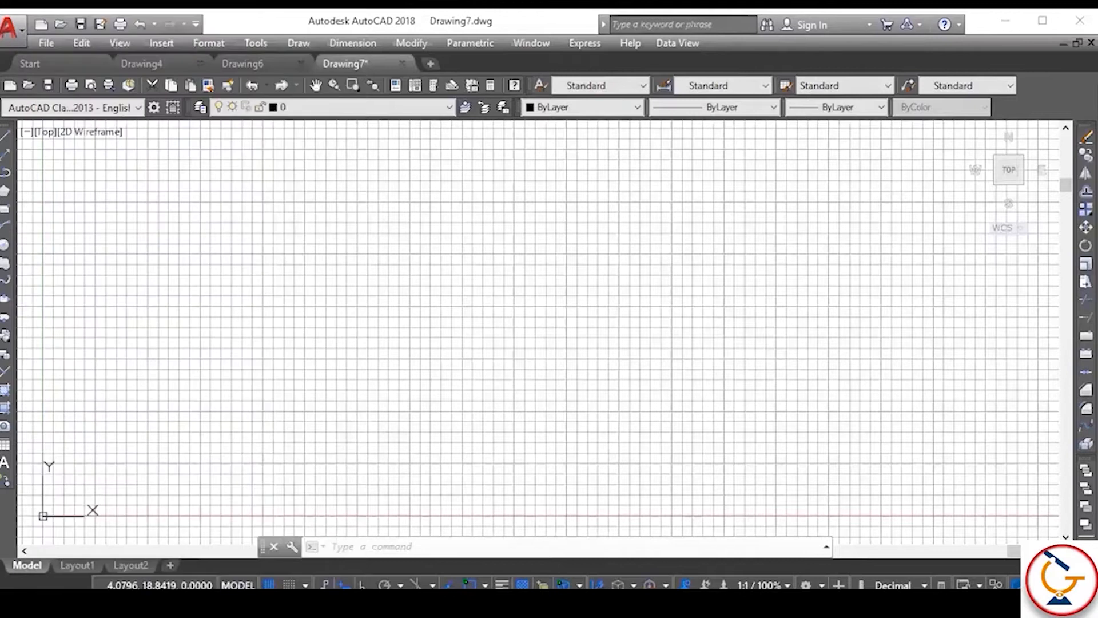
click(493, 348)
click(133, 173)
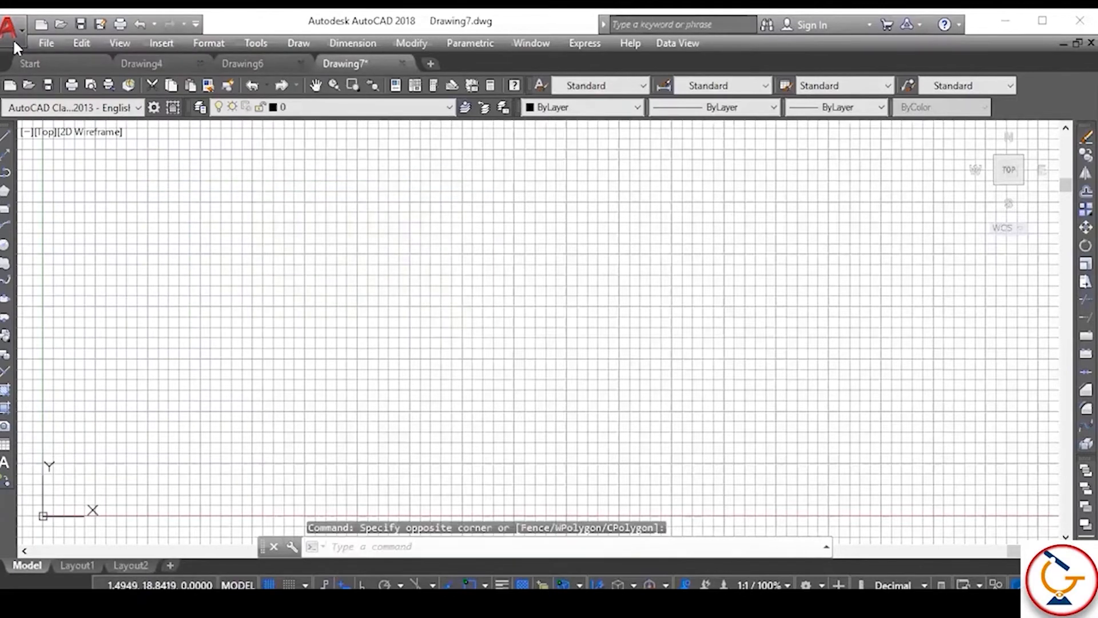
click(15, 30)
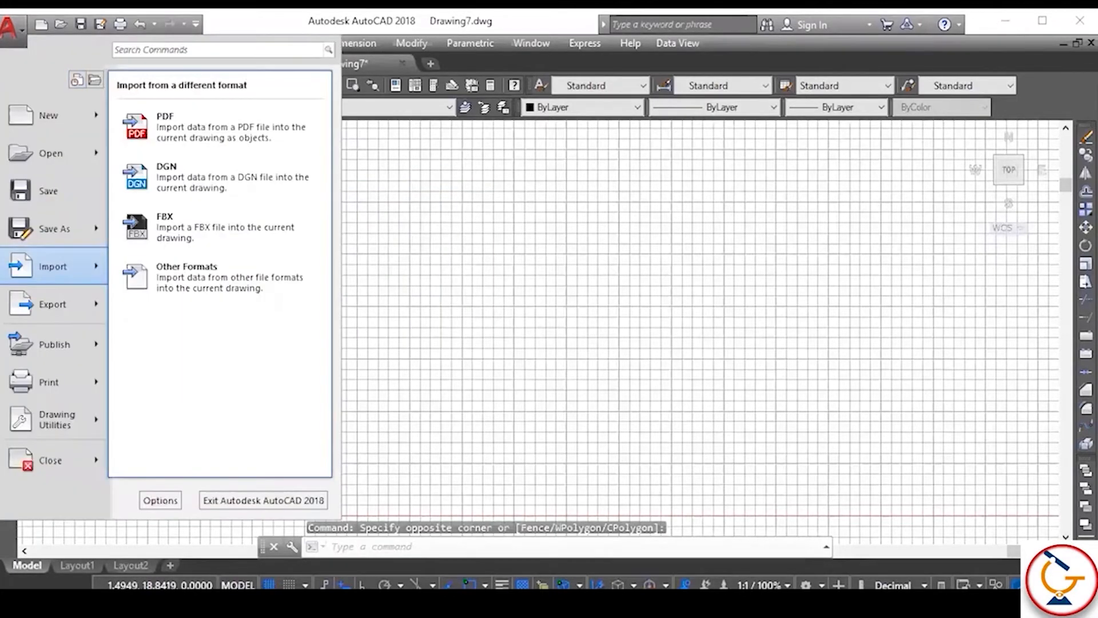
key(Escape)
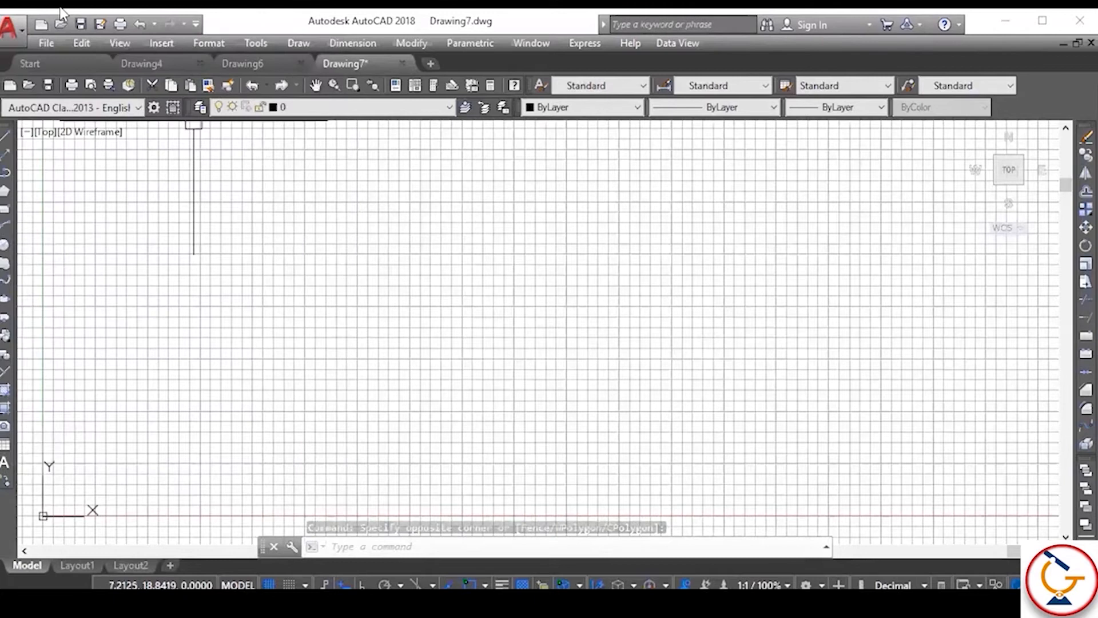
Step: Look through the Edit, View, Insert, Format and Tools commands, including the available palettes
click(82, 44)
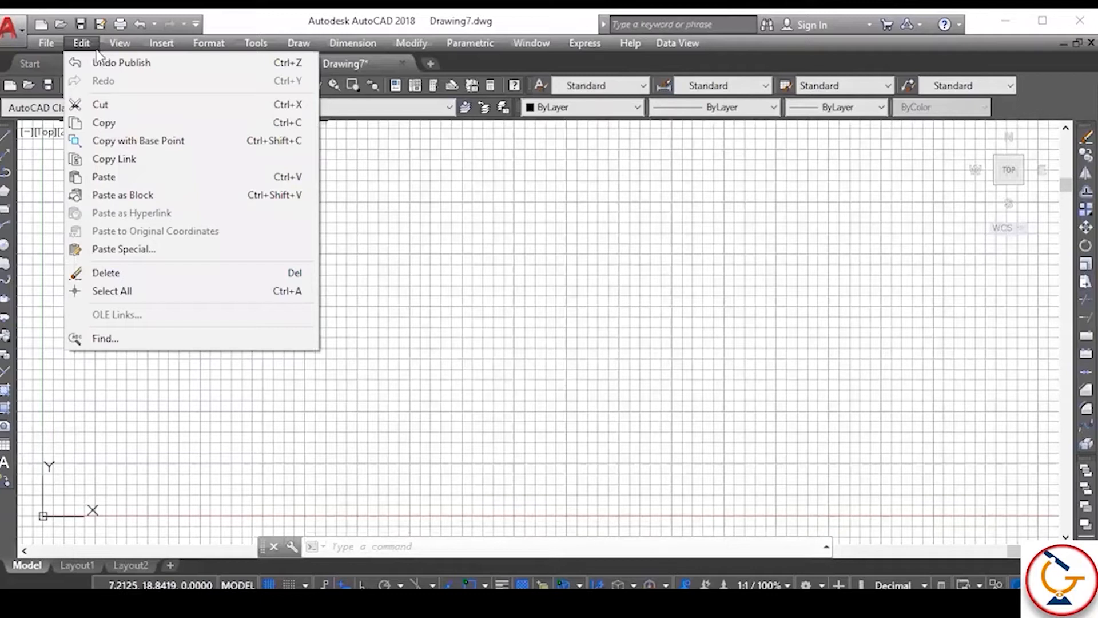
mouse_move(117, 45)
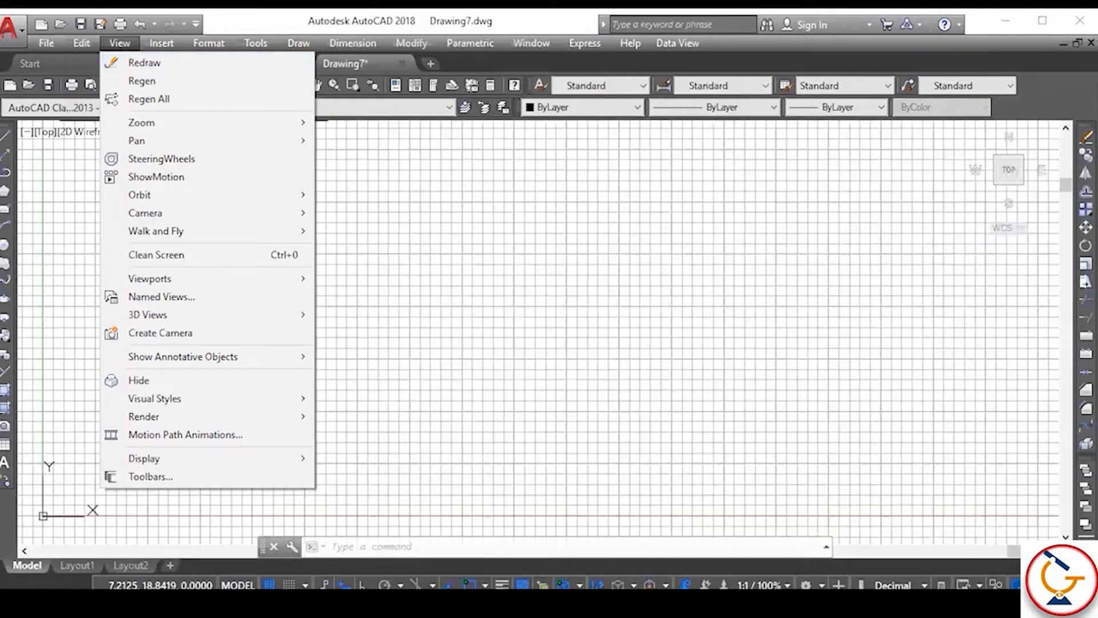
click(400, 220)
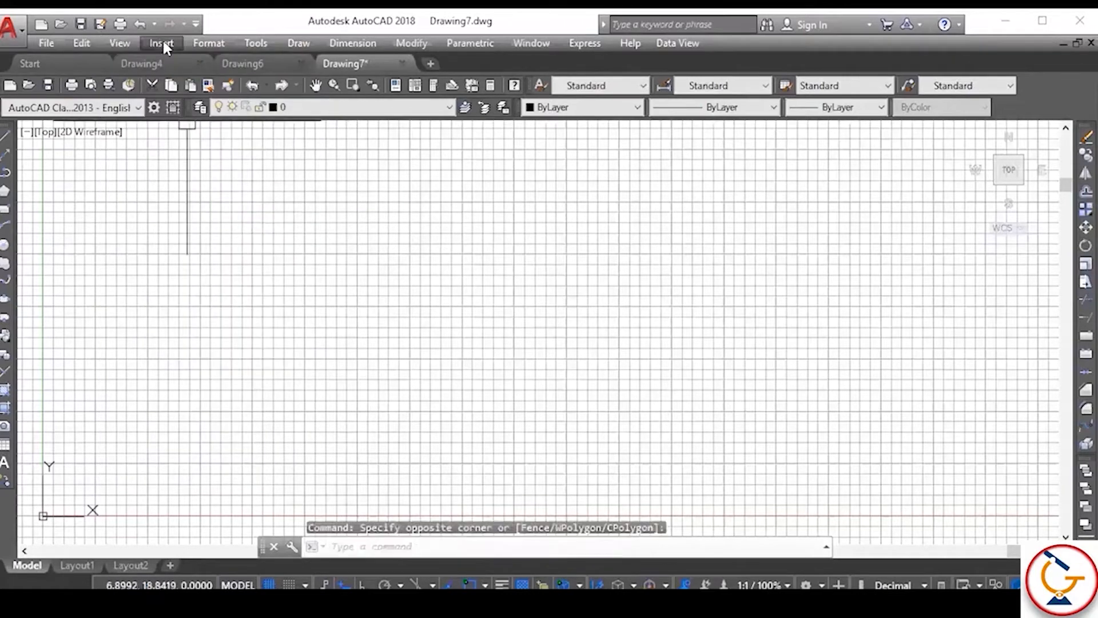
click(164, 44)
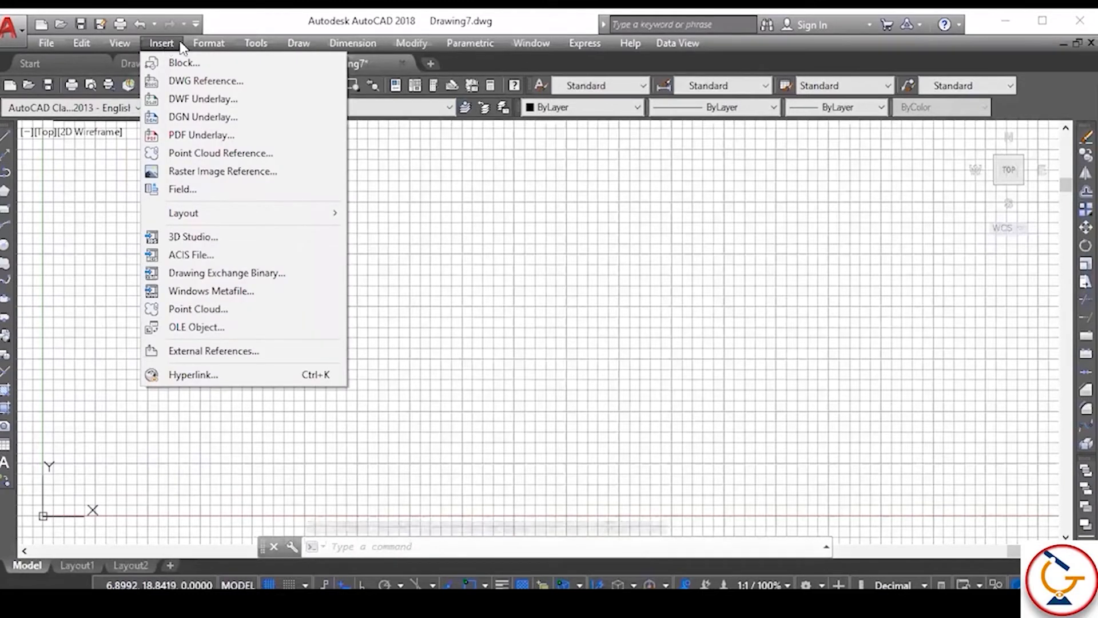
click(210, 44)
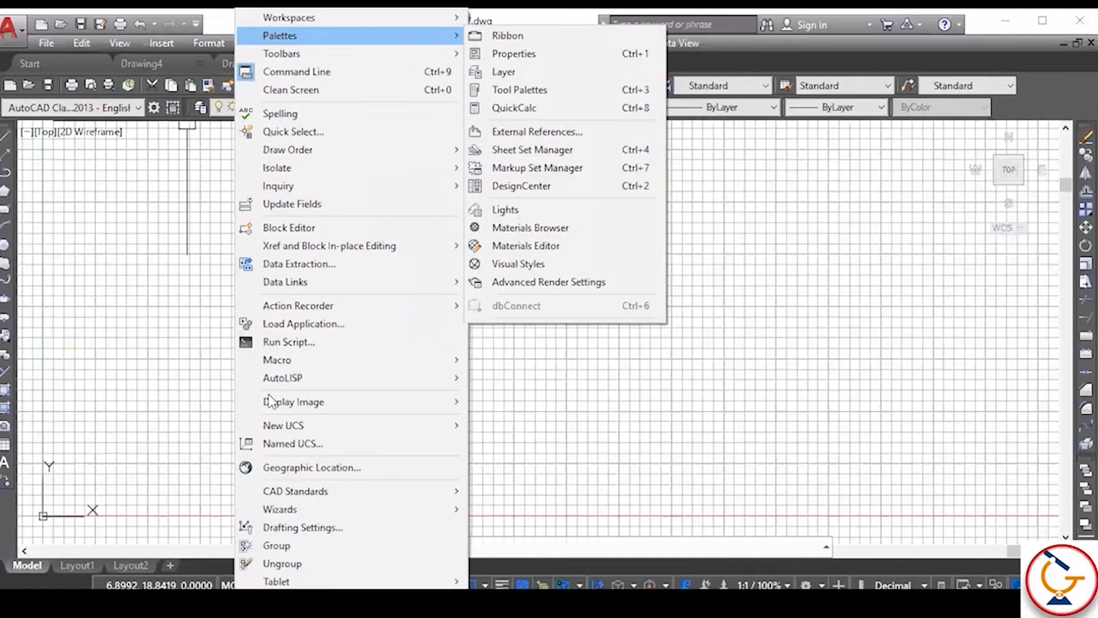
click(32, 240)
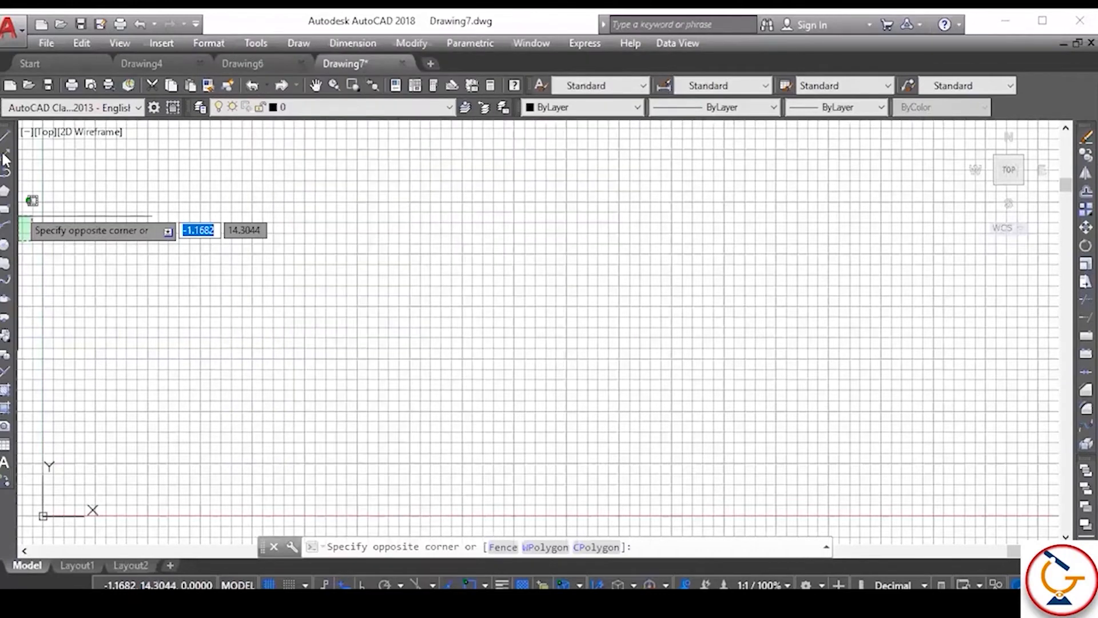
Step: Examine the descriptions of the Line and Construction Line drawing tools
key(Escape)
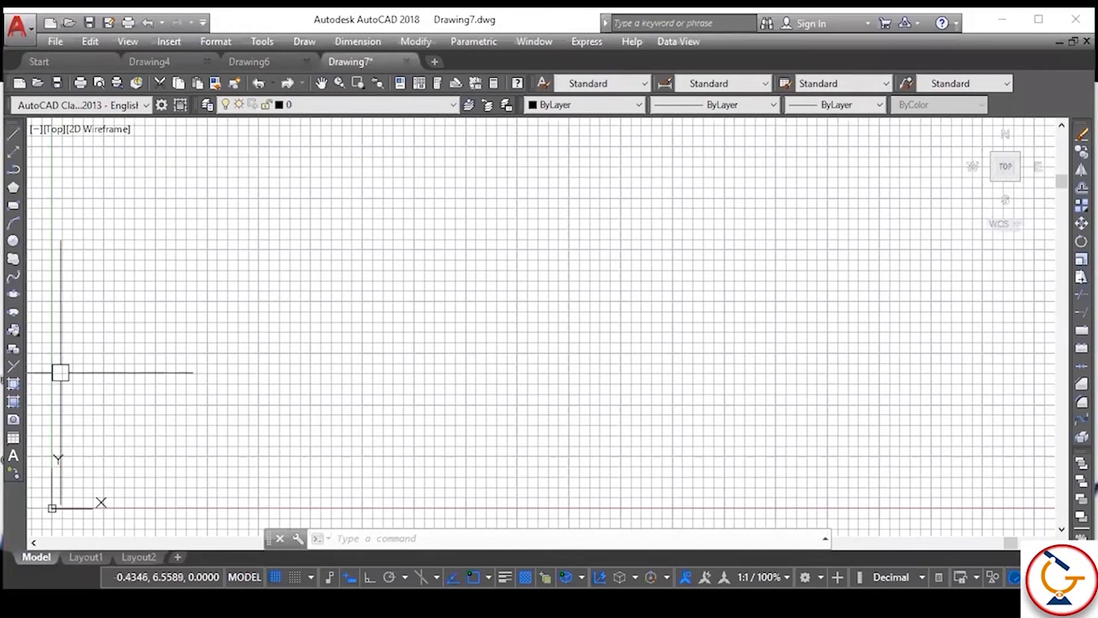
click(1039, 20)
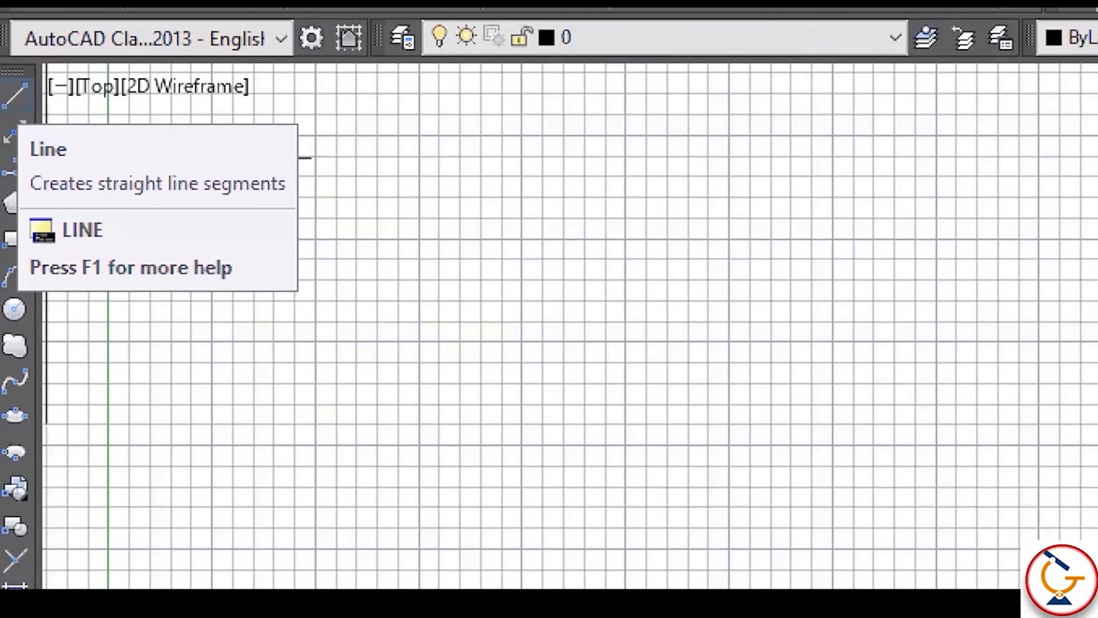
mouse_move(39, 202)
mouse_down()
mouse_move(196, 216)
mouse_move(275, 198)
mouse_up()
key(Escape)
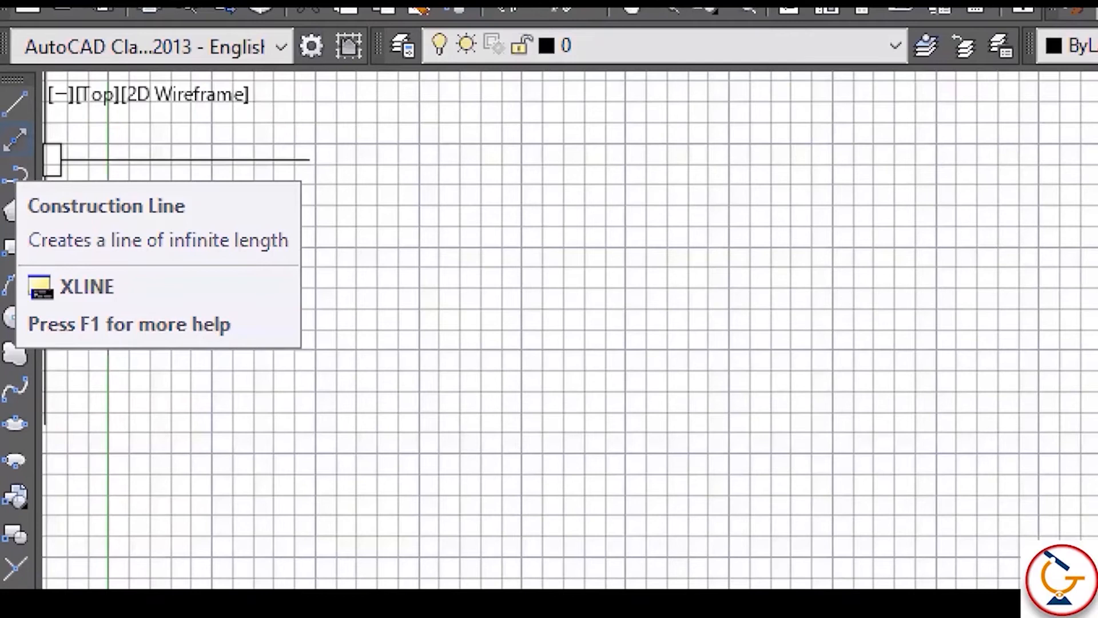
click(51, 240)
drag(29, 257, 298, 258)
key(Escape)
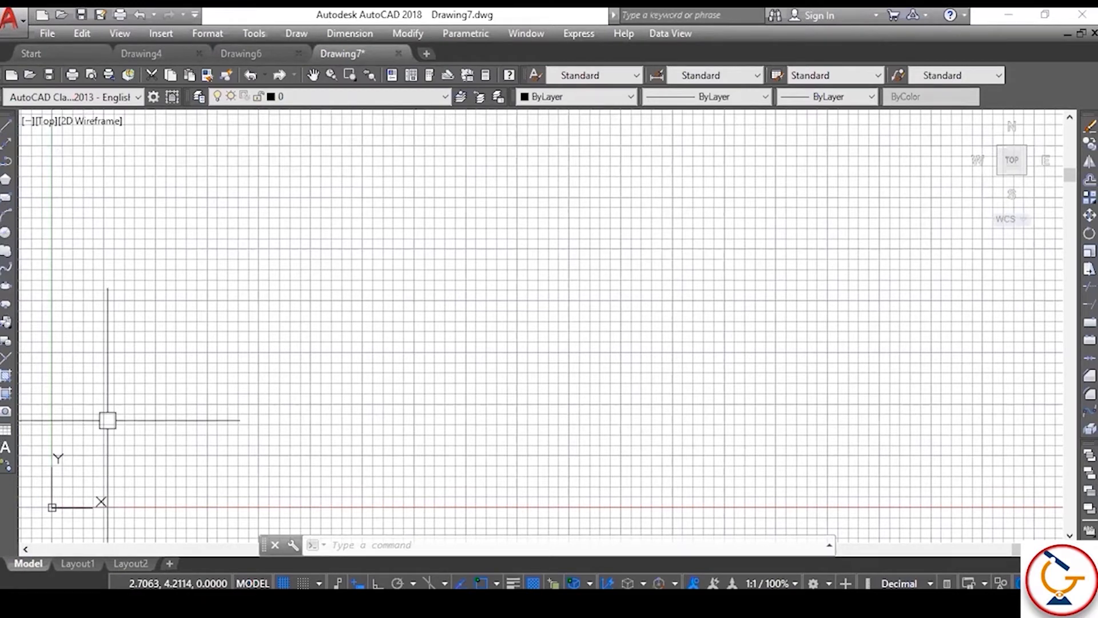
Step: Close Drawing7 without saving its changes
scroll(107, 421, down, 3)
scroll(217, 408, up, 3)
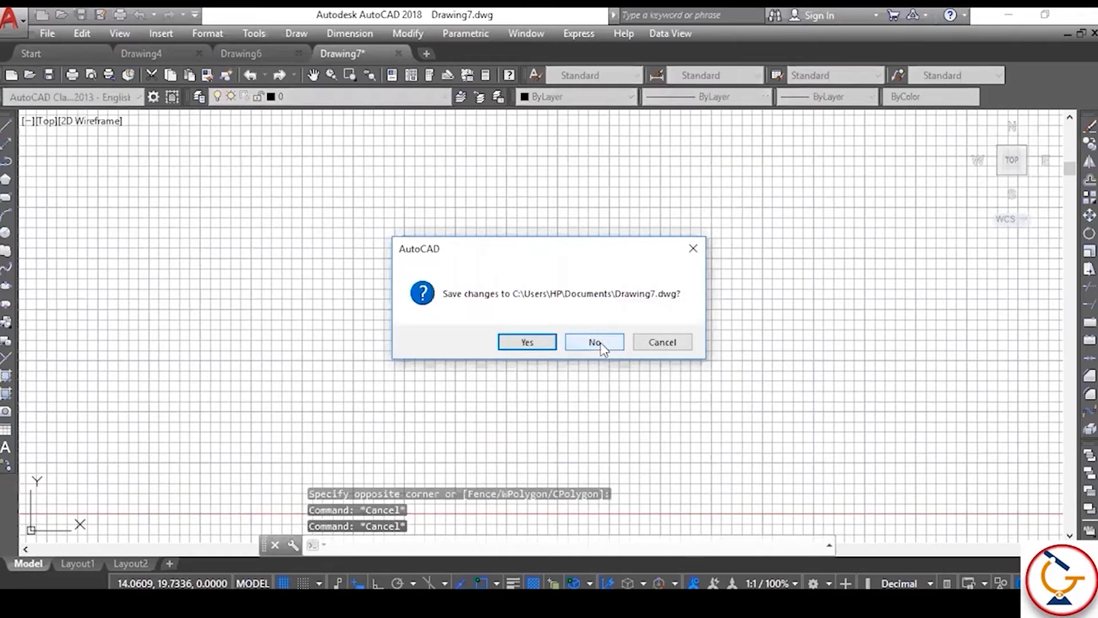
click(594, 342)
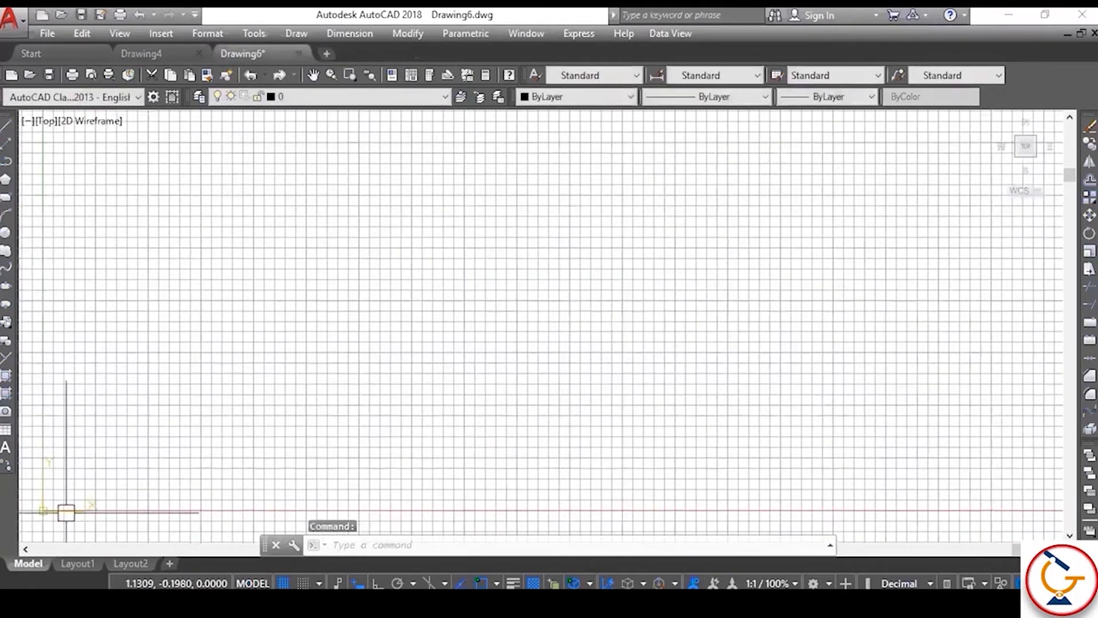
Step: Add the workspace selector to the Quick Access Toolbar and choose the AutoCAD Classic - Migrated from AutoCAD 2013 - English workspace
click(142, 99)
click(190, 26)
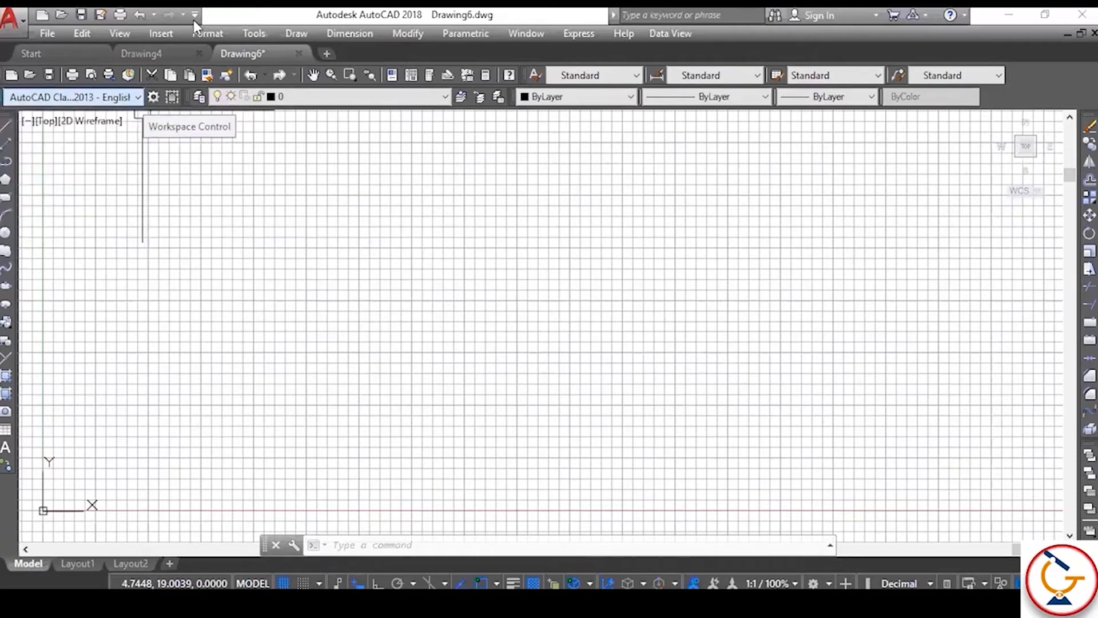
click(194, 15)
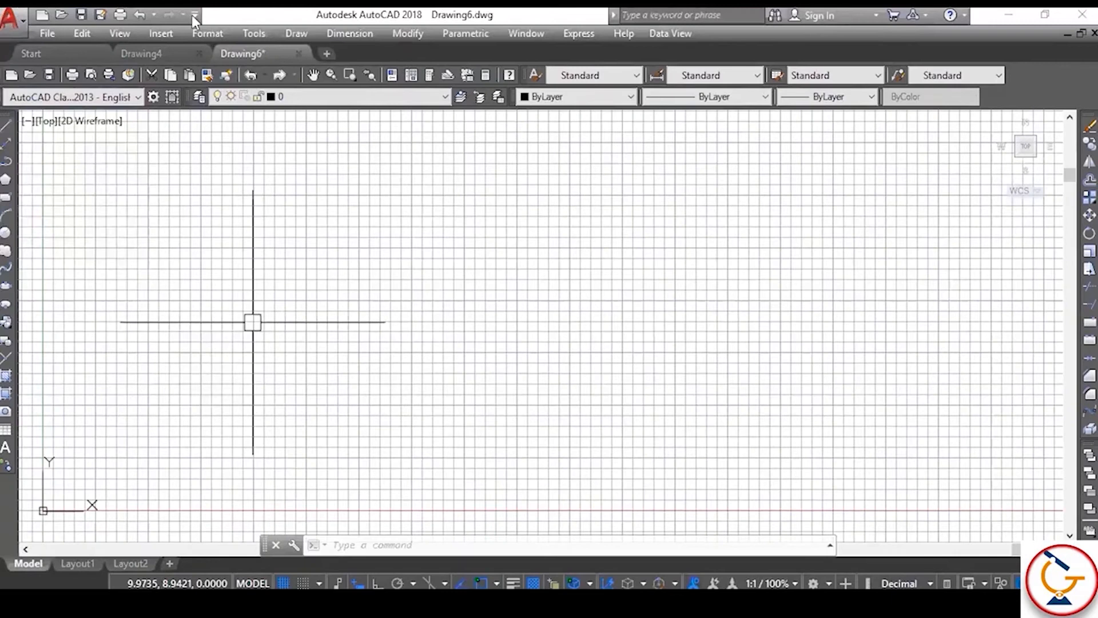
click(193, 16)
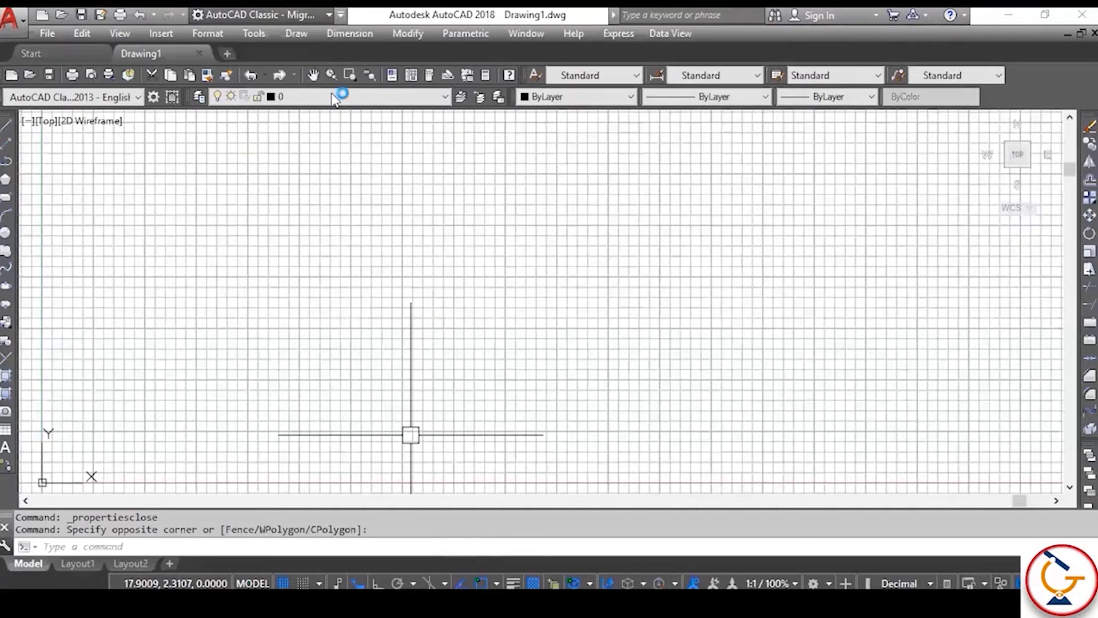
click(329, 16)
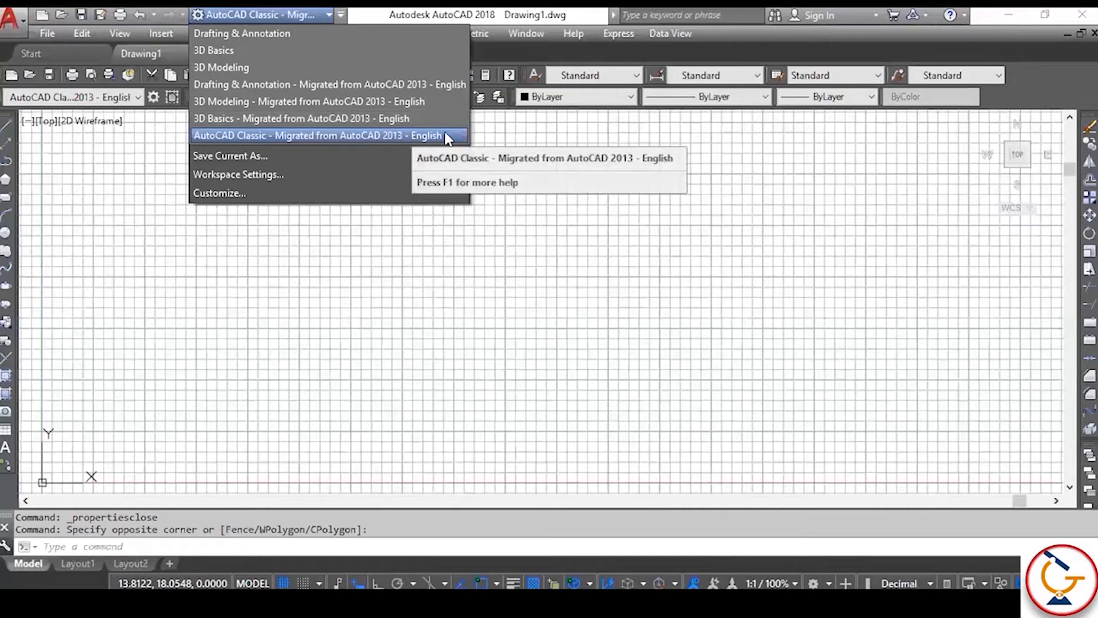
click(317, 136)
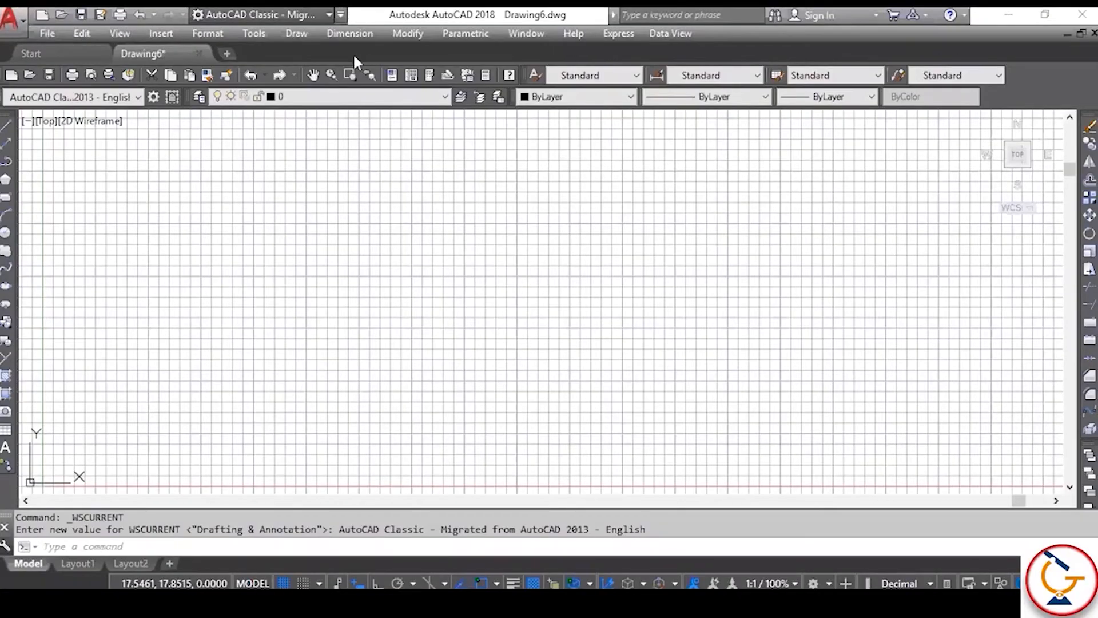
Step: Hide the menu bar and bring it back using the Quick Access Toolbar customization options
click(340, 14)
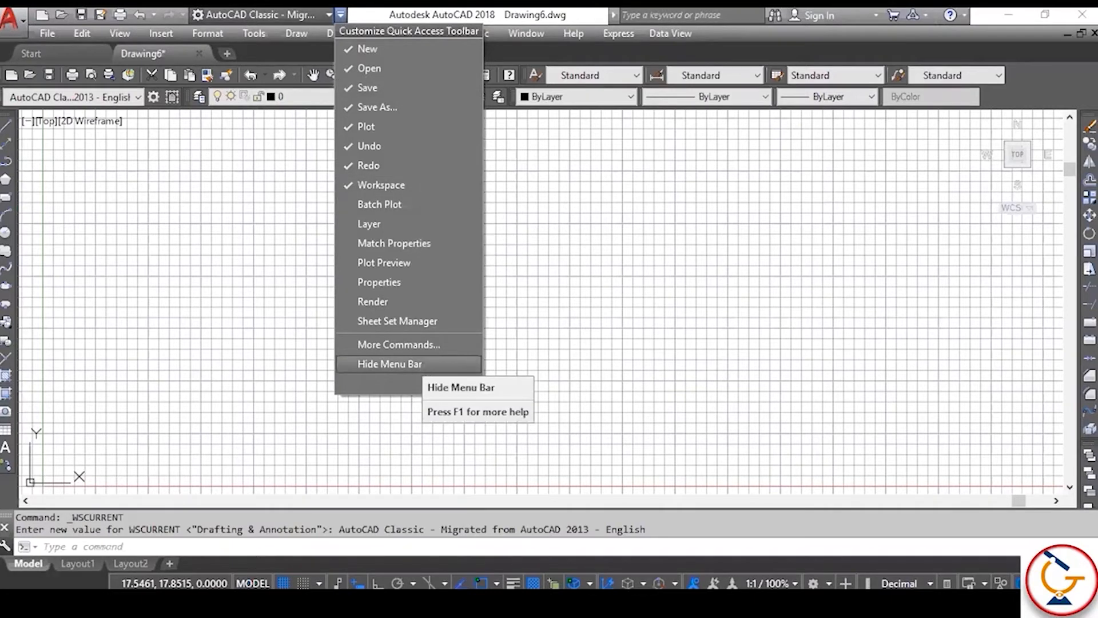
key(Return)
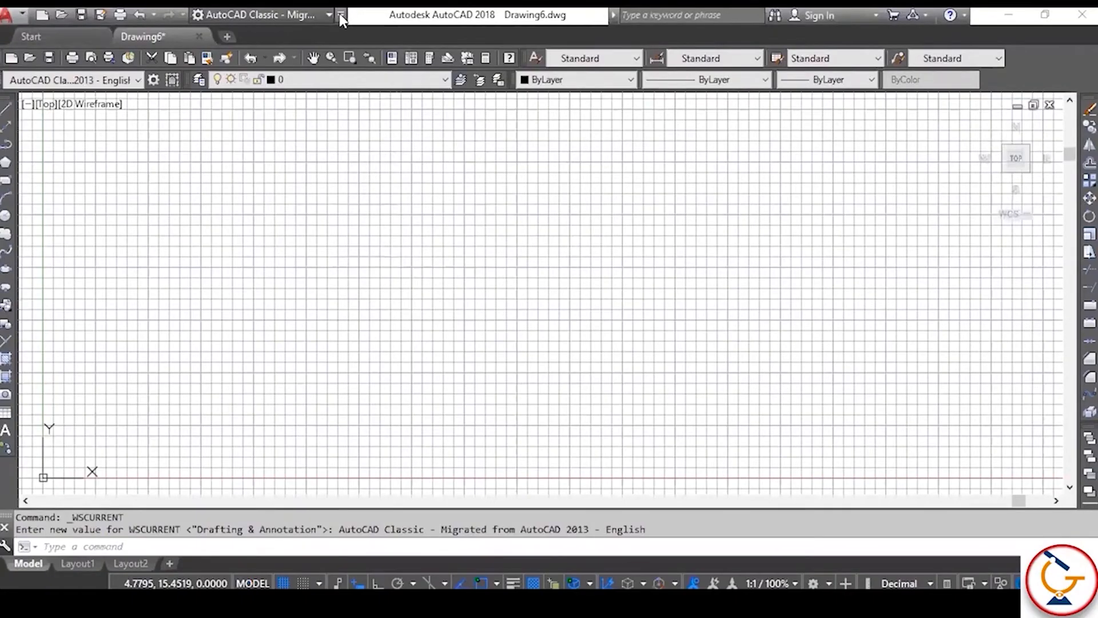
click(341, 15)
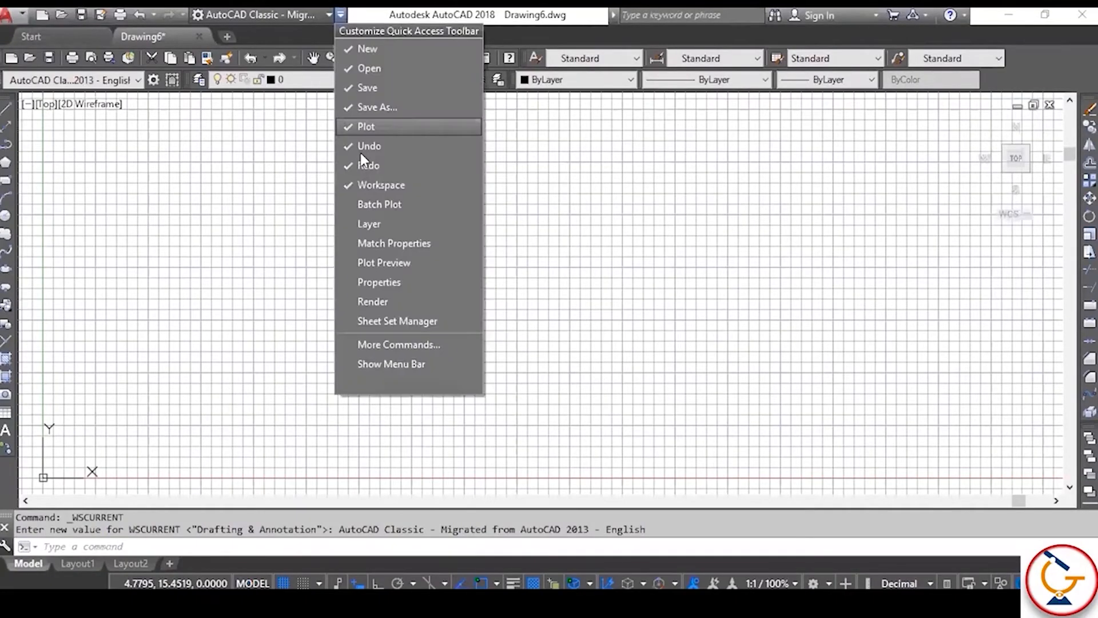
click(395, 365)
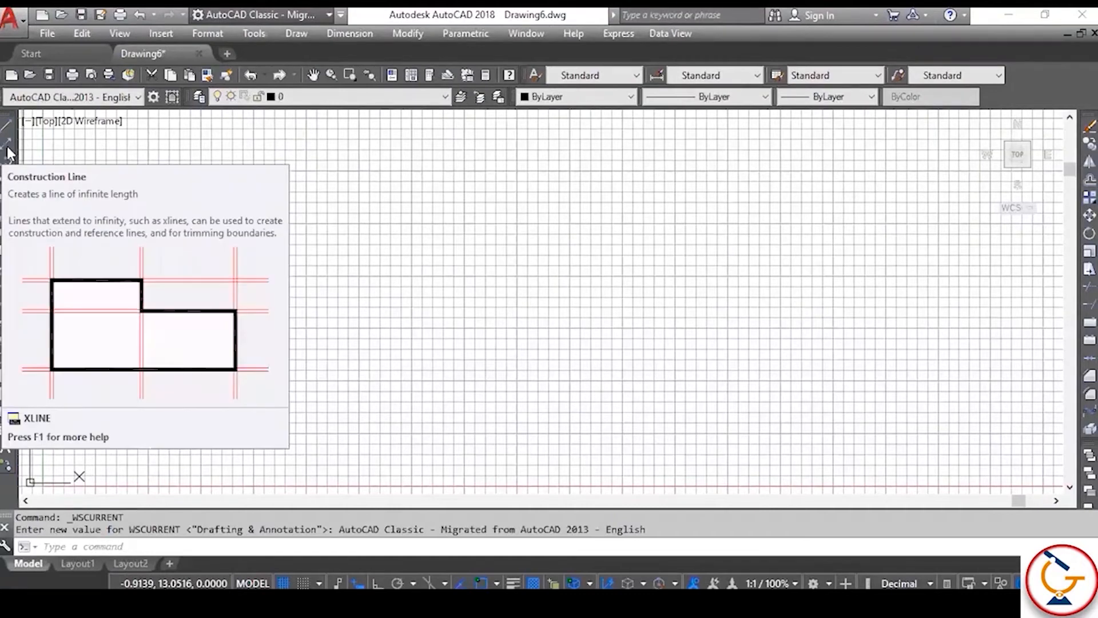
Step: Draw a zigzag of four connected line segments in the middle of the drawing, the first about 20.5 units long
click(7, 147)
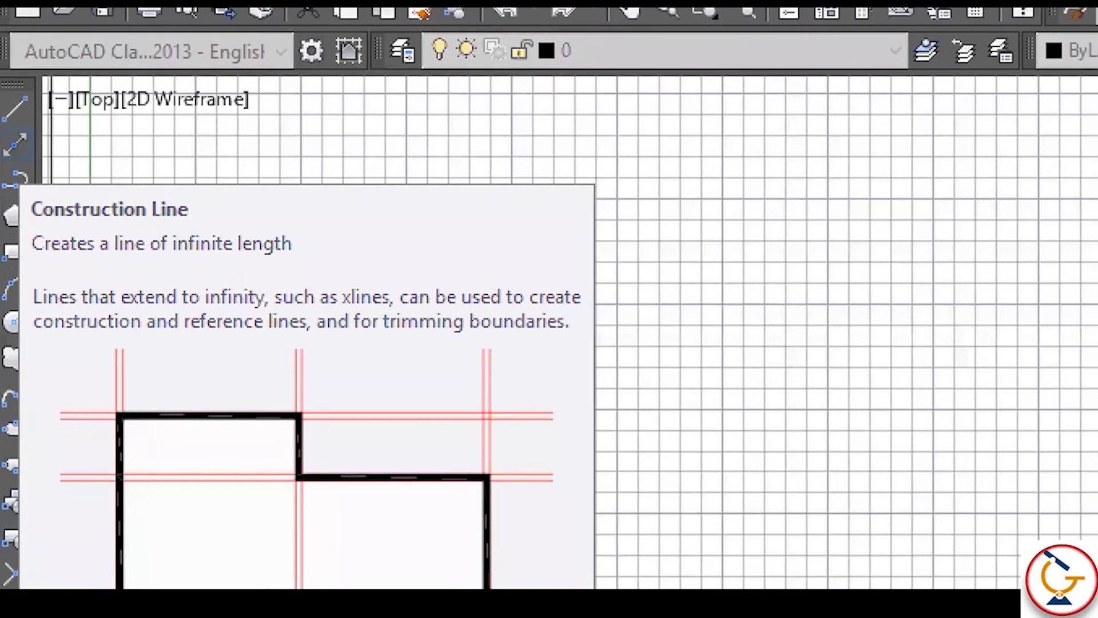
click(15, 145)
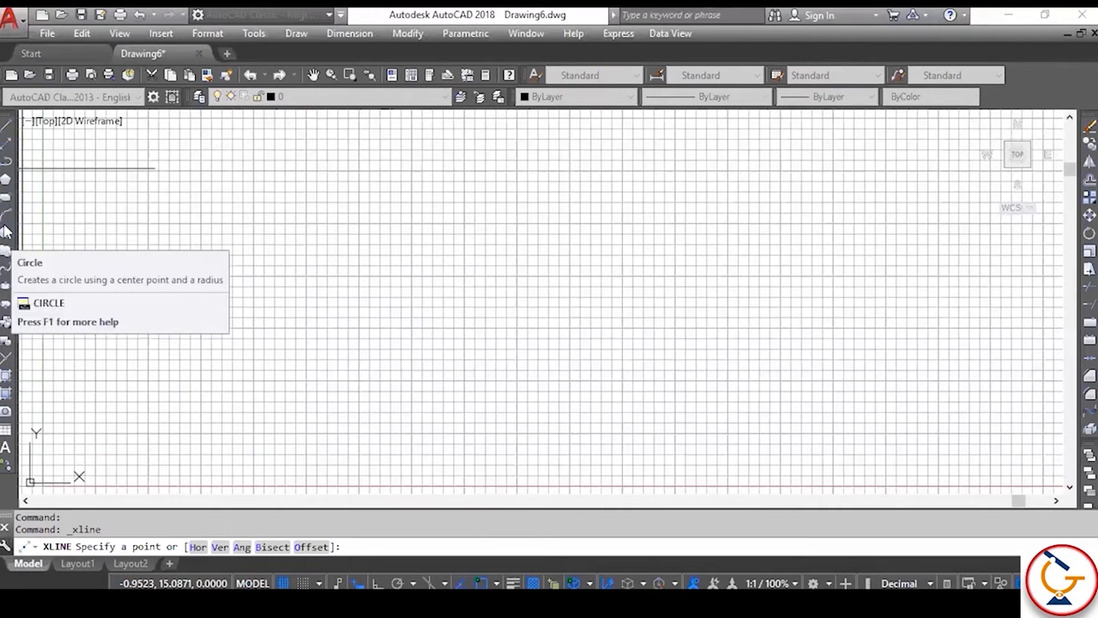
click(5, 128)
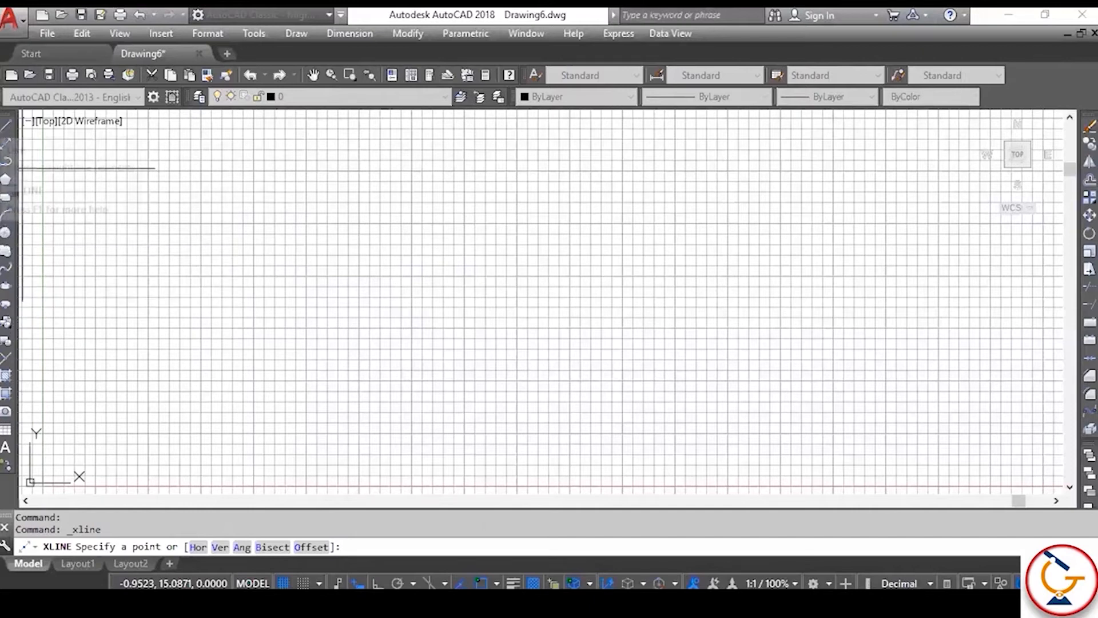
click(203, 241)
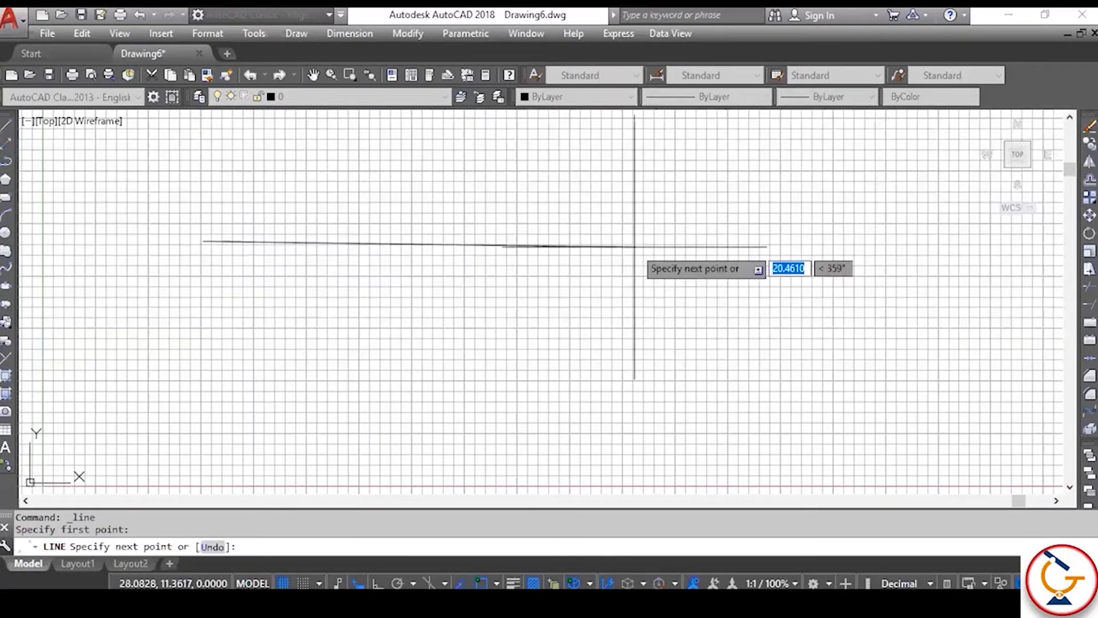
click(634, 246)
click(391, 355)
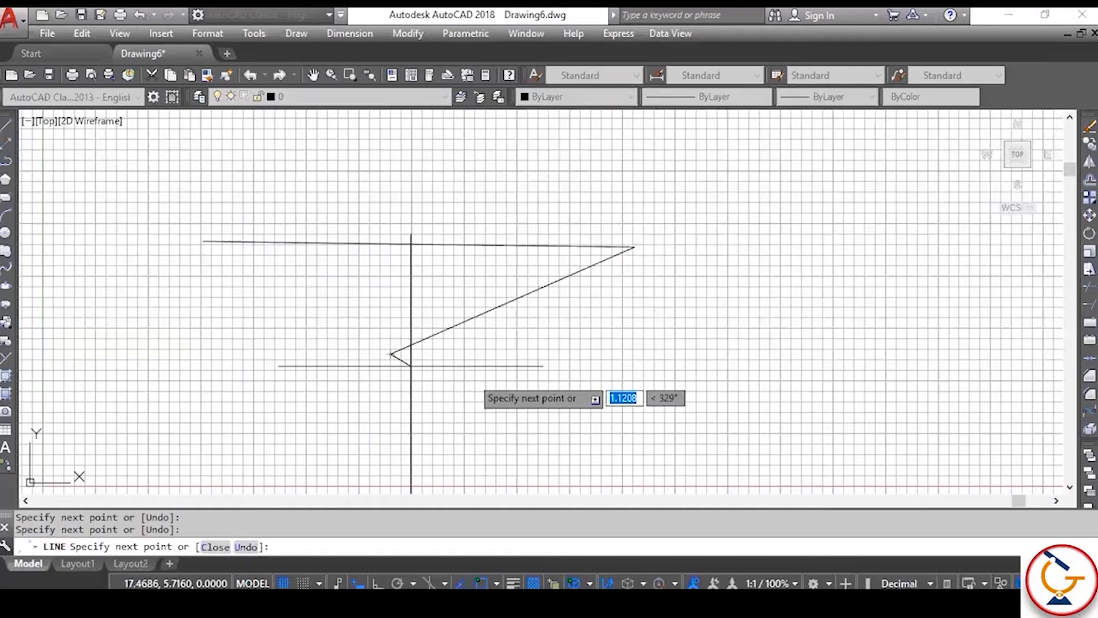
click(601, 376)
click(664, 207)
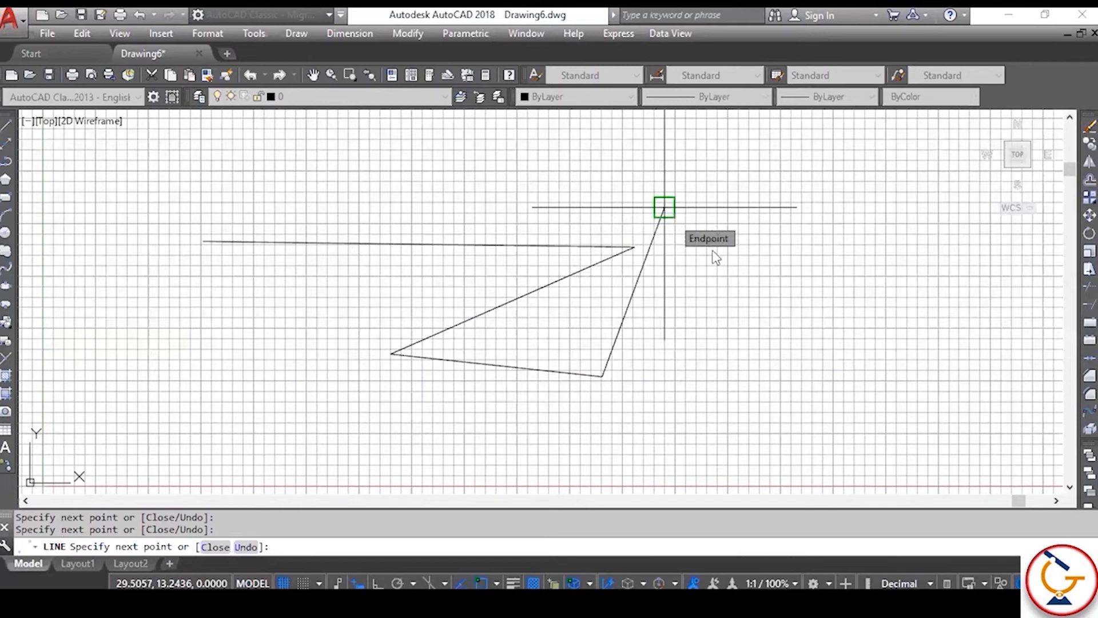
key(Escape)
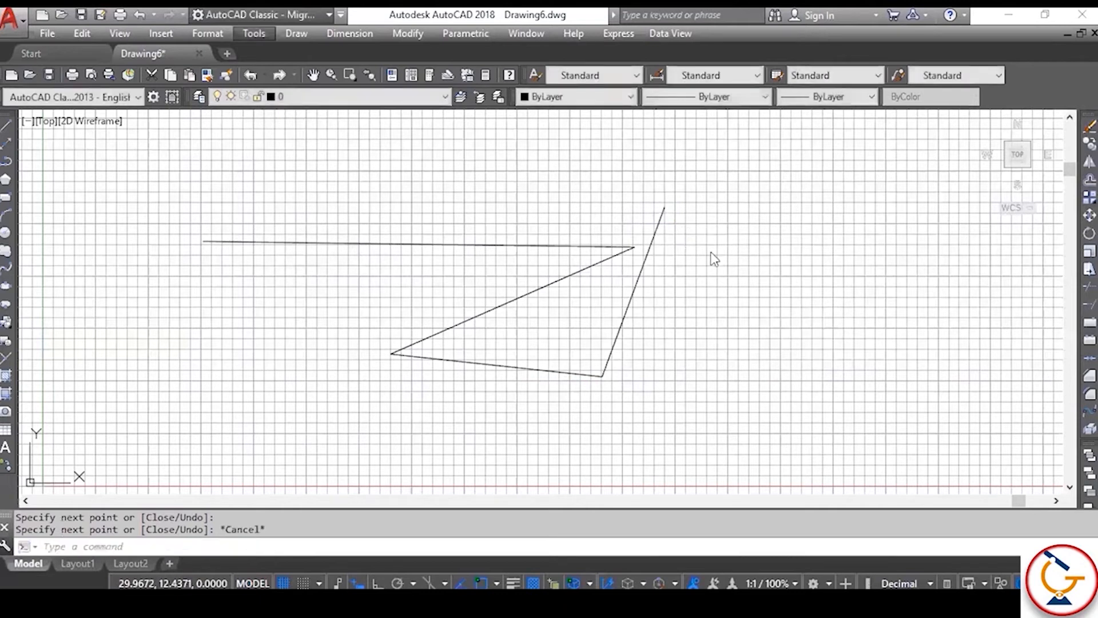
Step: Erase the four zigzag line segments one after another
text(e)
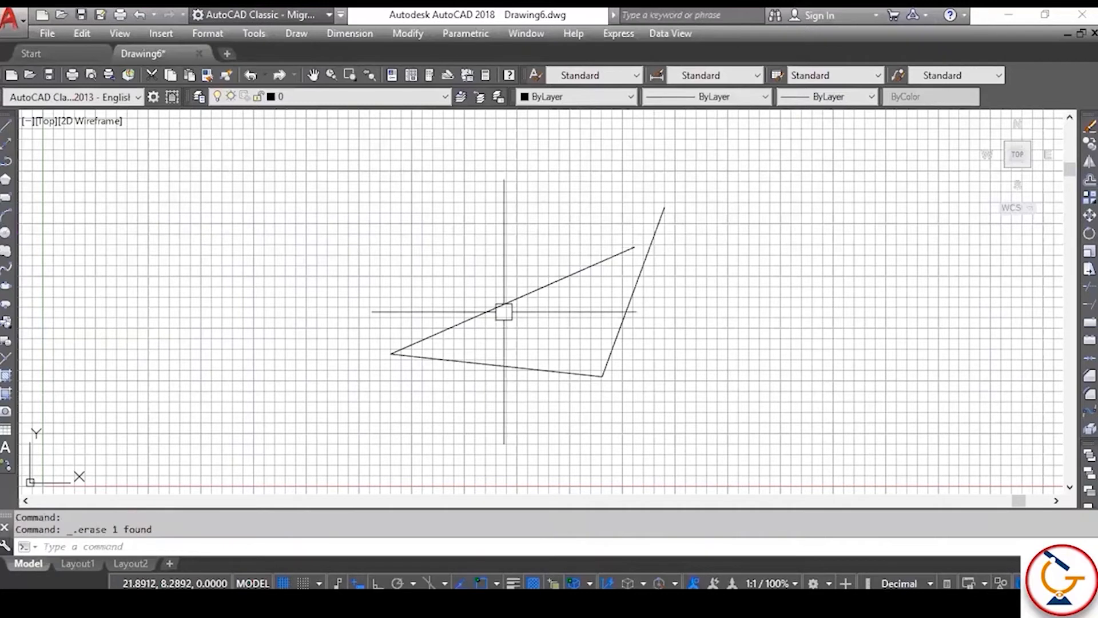
click(503, 311)
key(Delete)
click(504, 369)
key(Delete)
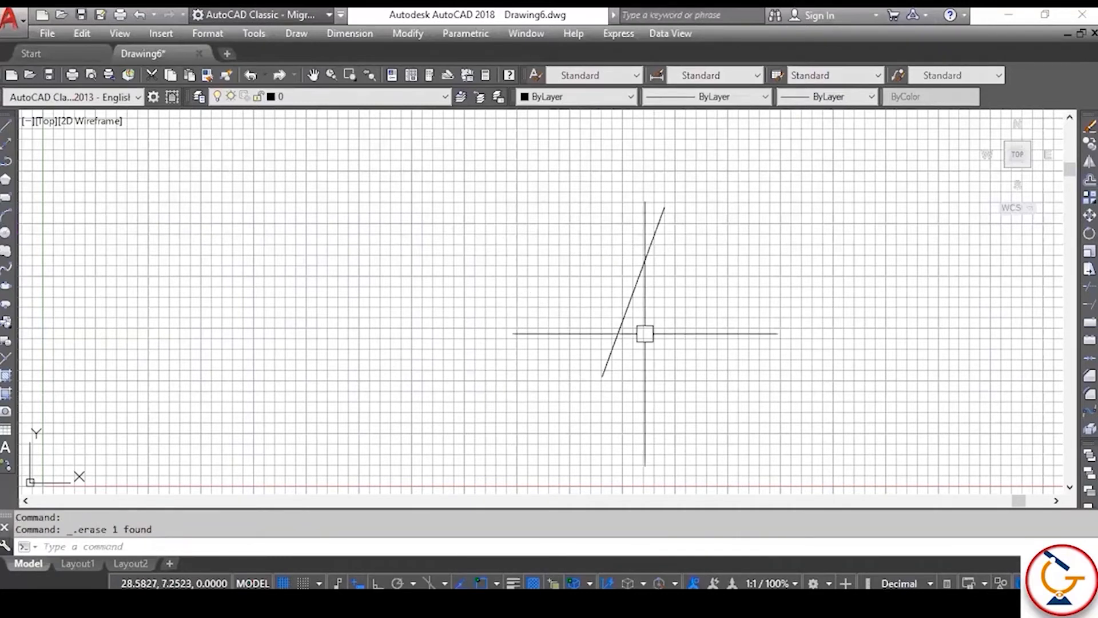
click(633, 292)
key(Delete)
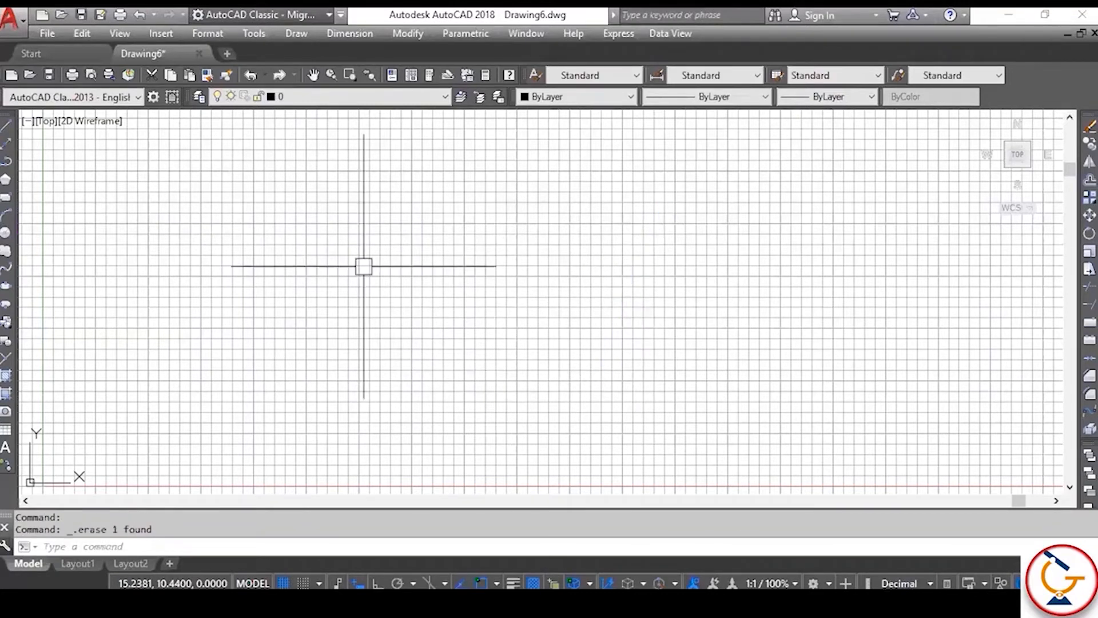
text(E)
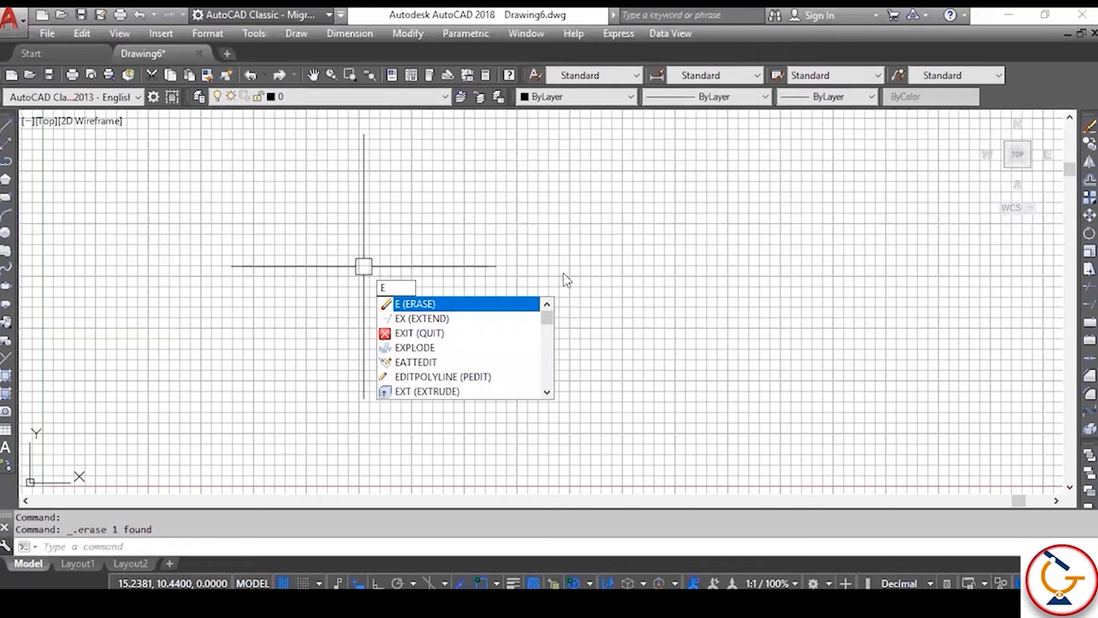
key(Return)
click(564, 271)
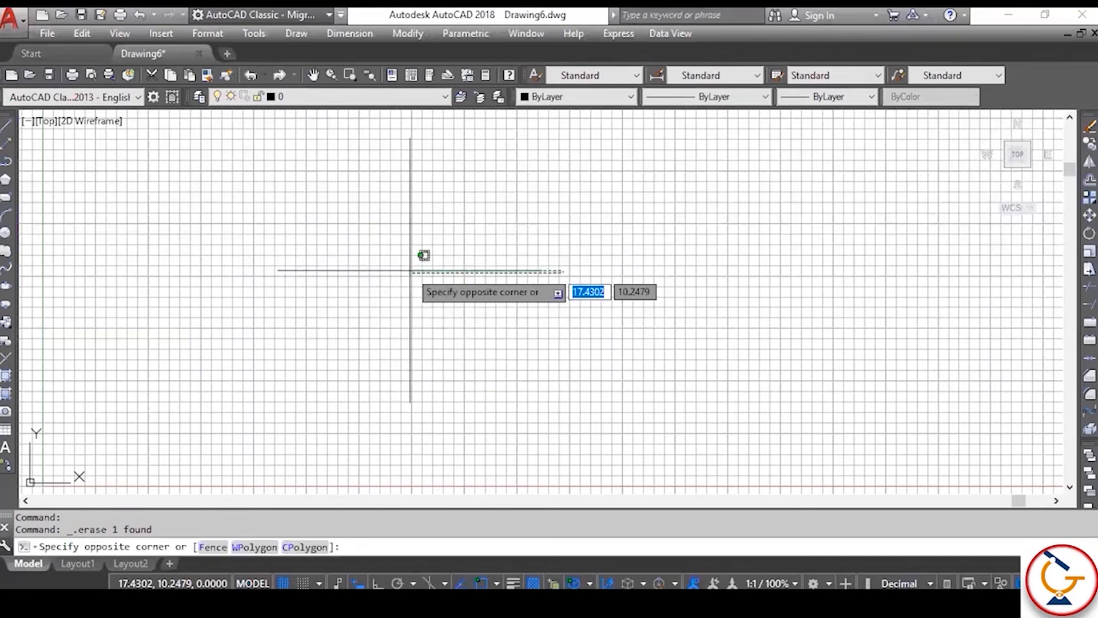
click(410, 271)
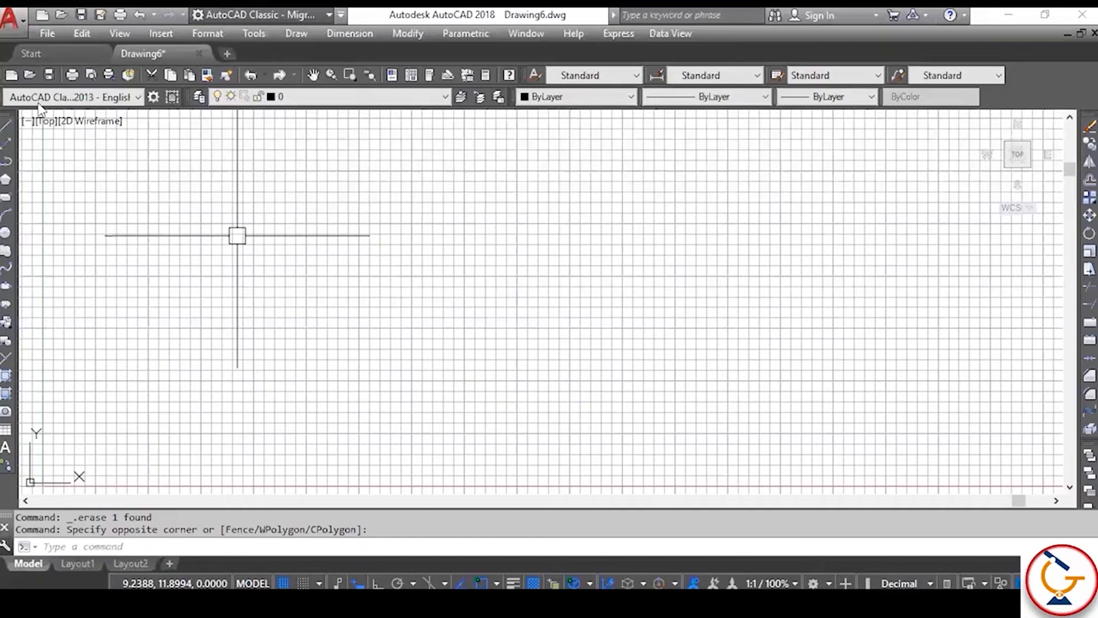
Step: Open the Drawing Units settings from the application's drawing utilities
click(13, 19)
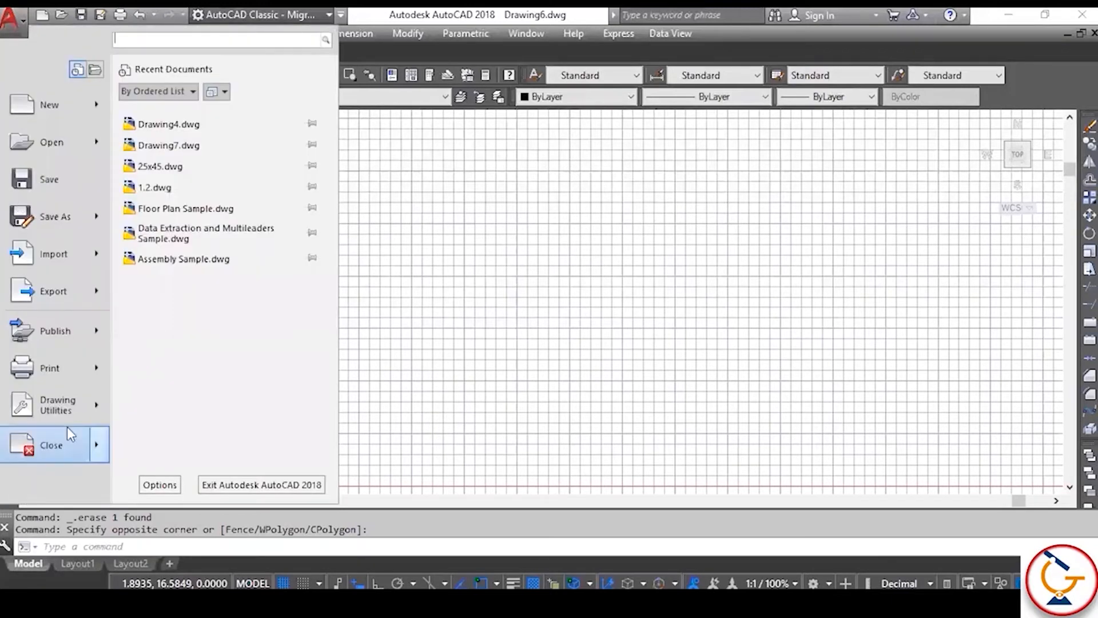
mouse_move(63, 406)
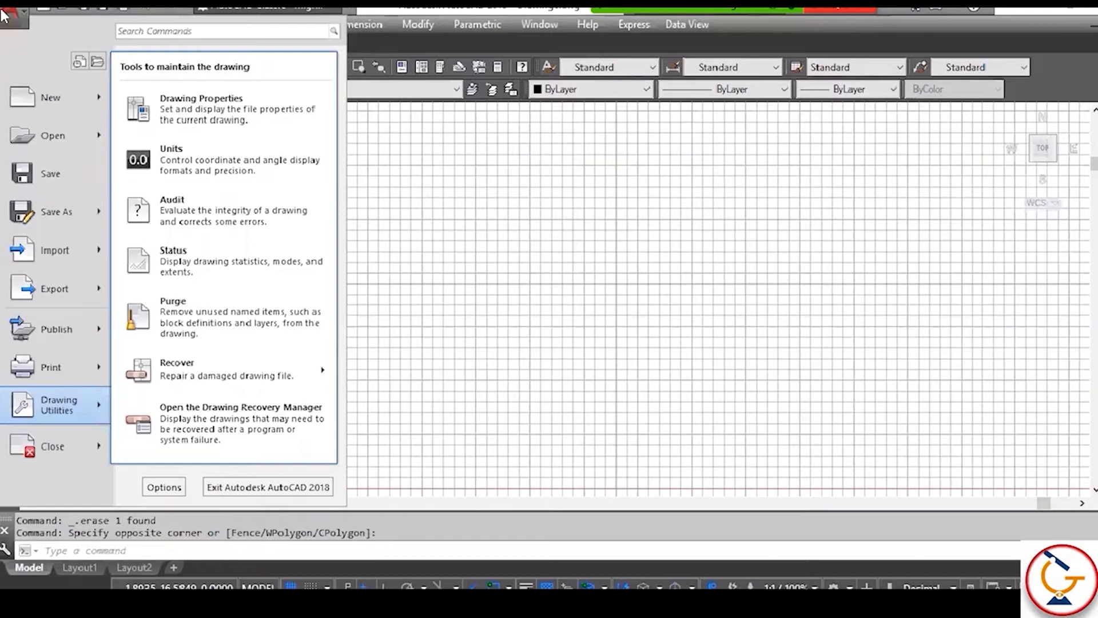
click(3, 15)
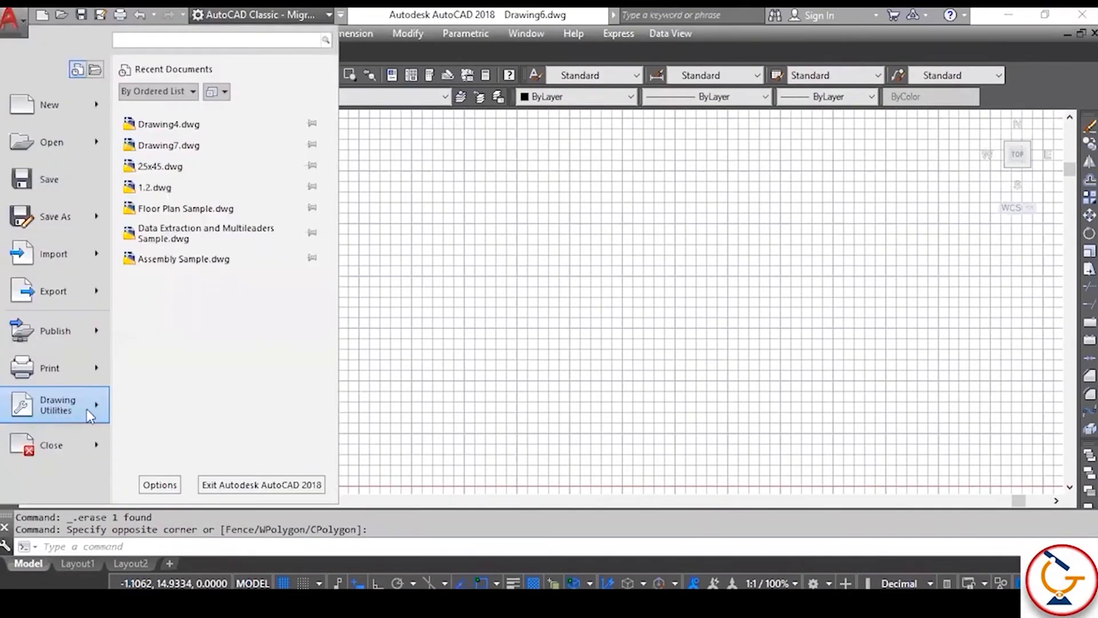
mouse_move(87, 409)
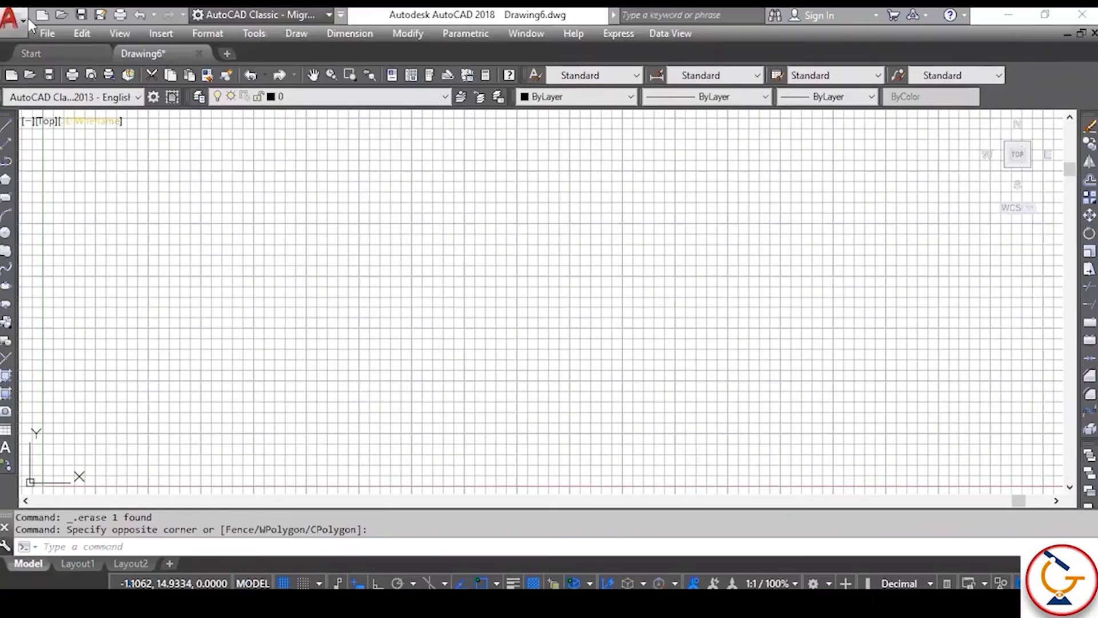
click(23, 18)
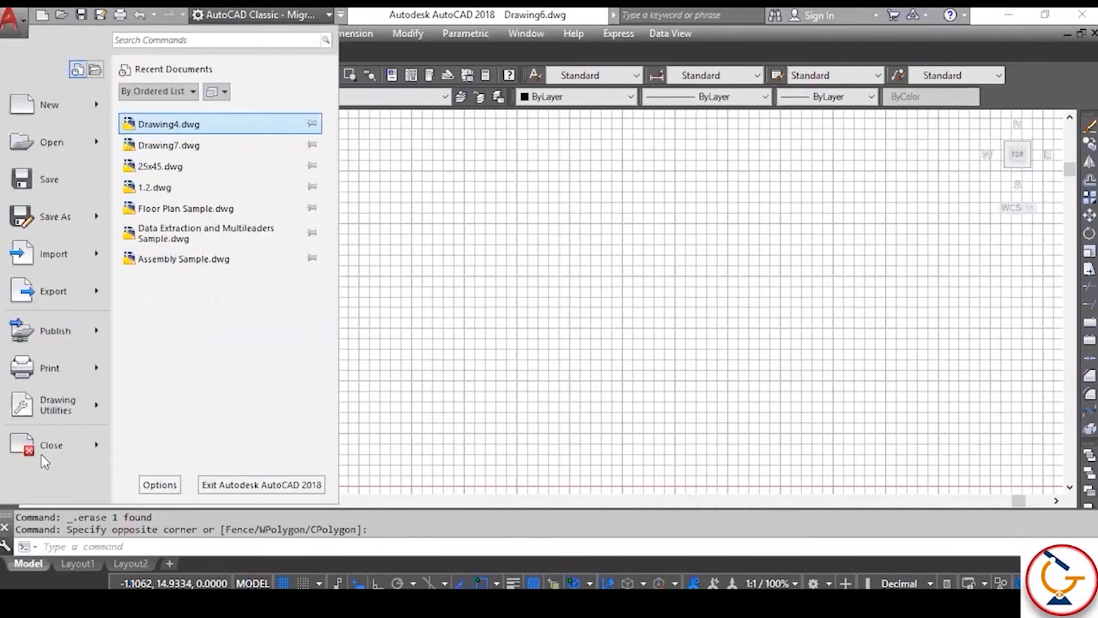
mouse_move(57, 410)
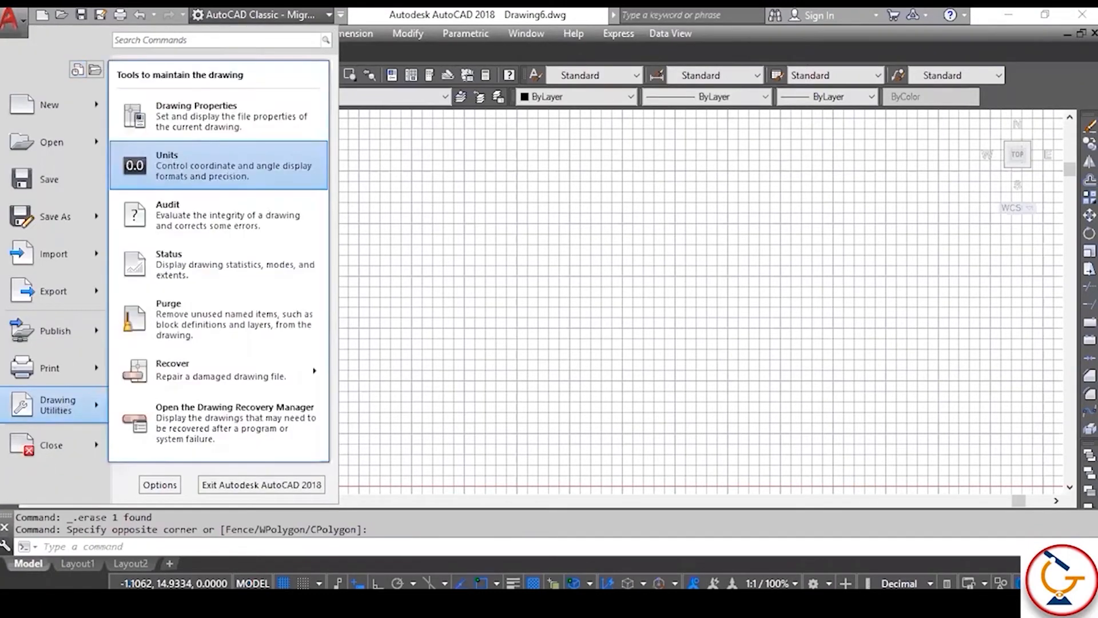
click(277, 180)
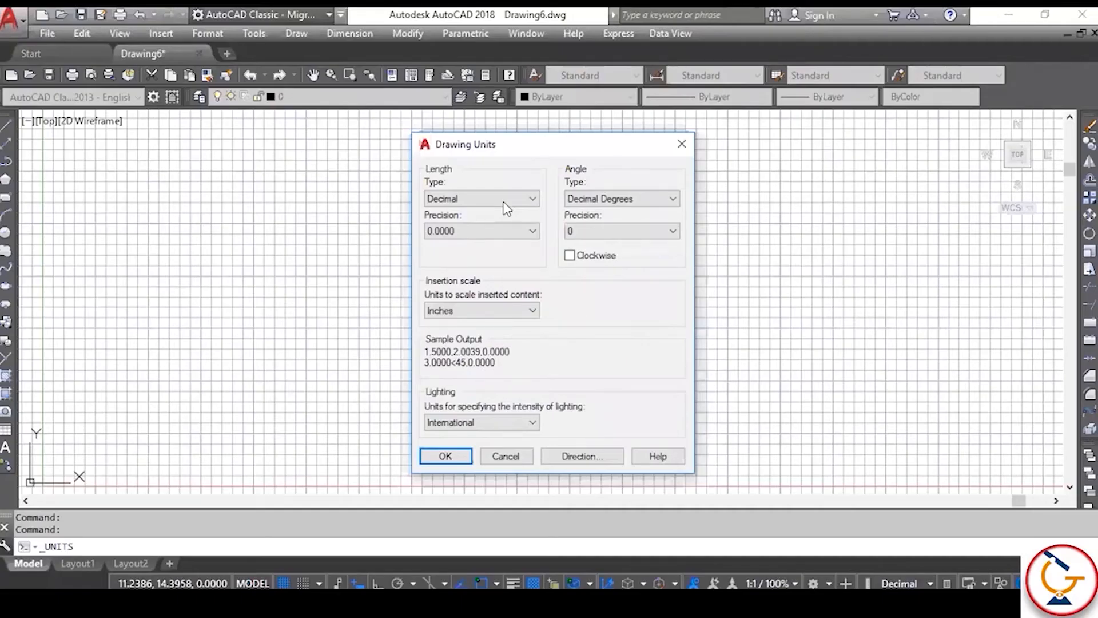
Step: Set the length type to Architectural with a precision of 0'-0 1/16"
click(542, 163)
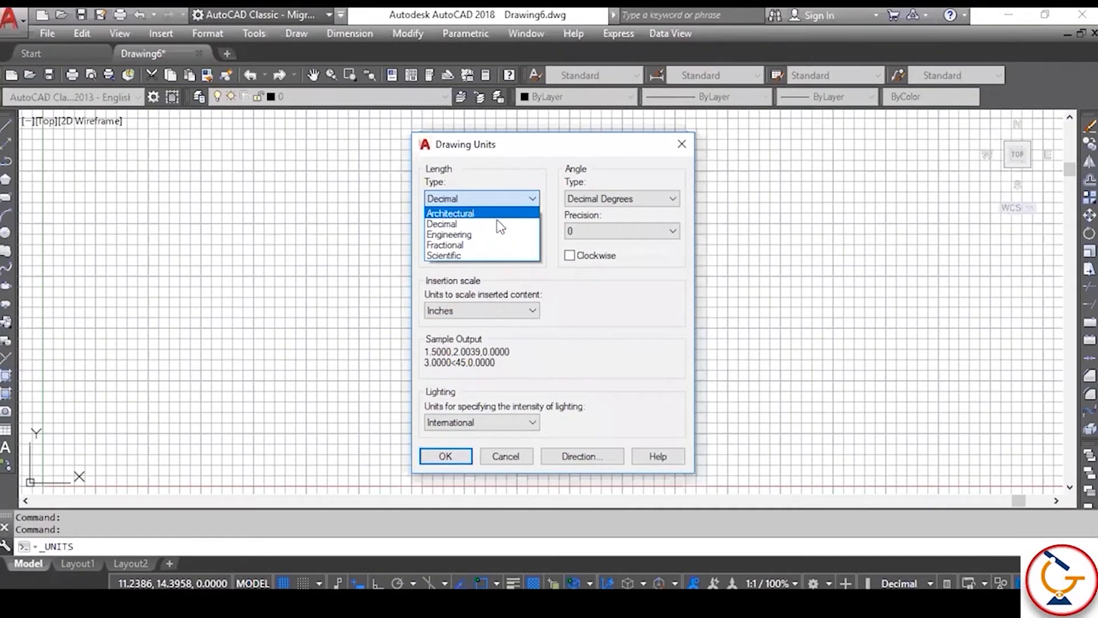
click(498, 217)
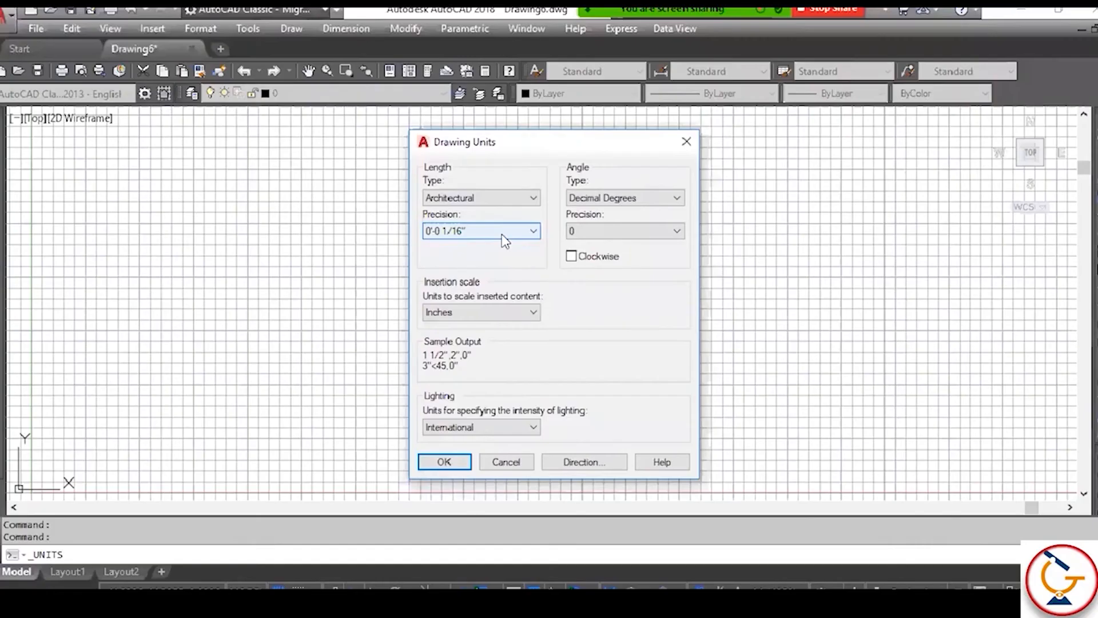
click(502, 233)
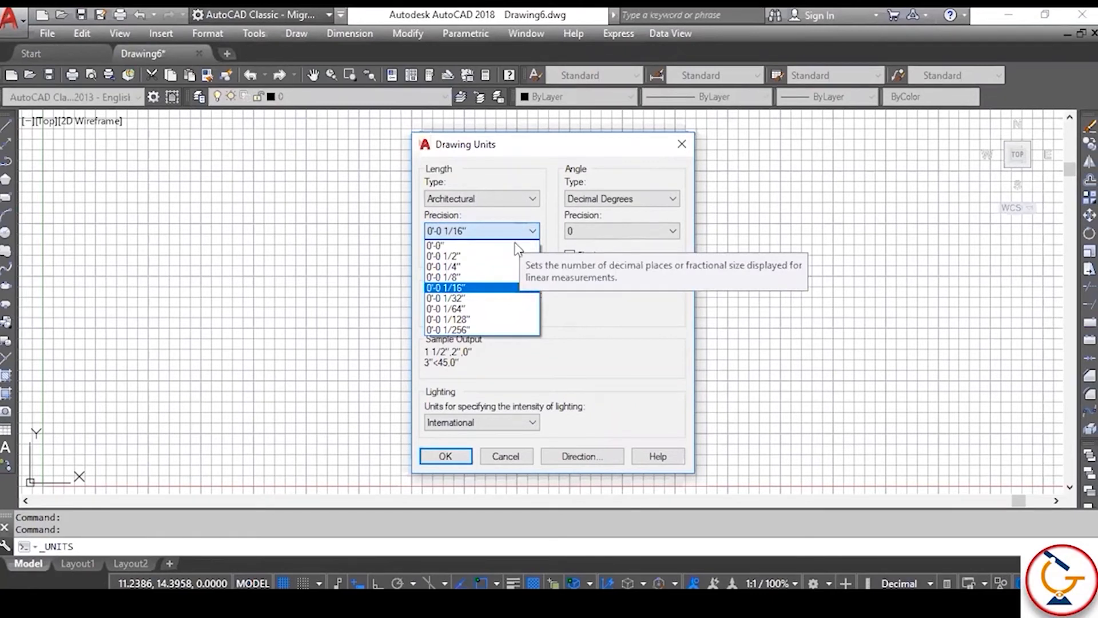
click(522, 240)
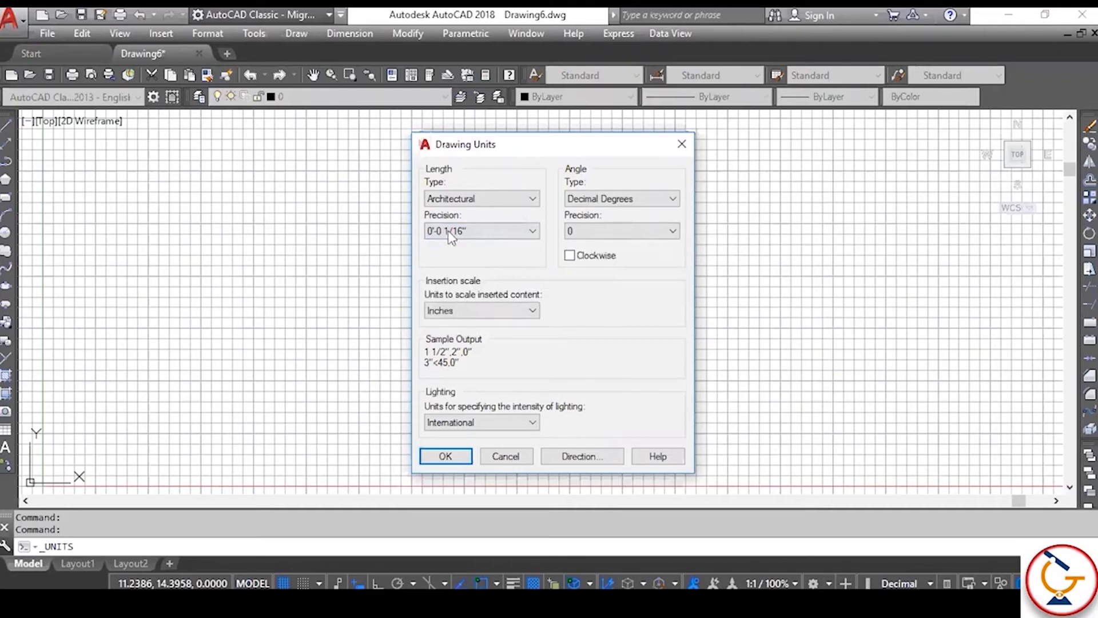
click(481, 231)
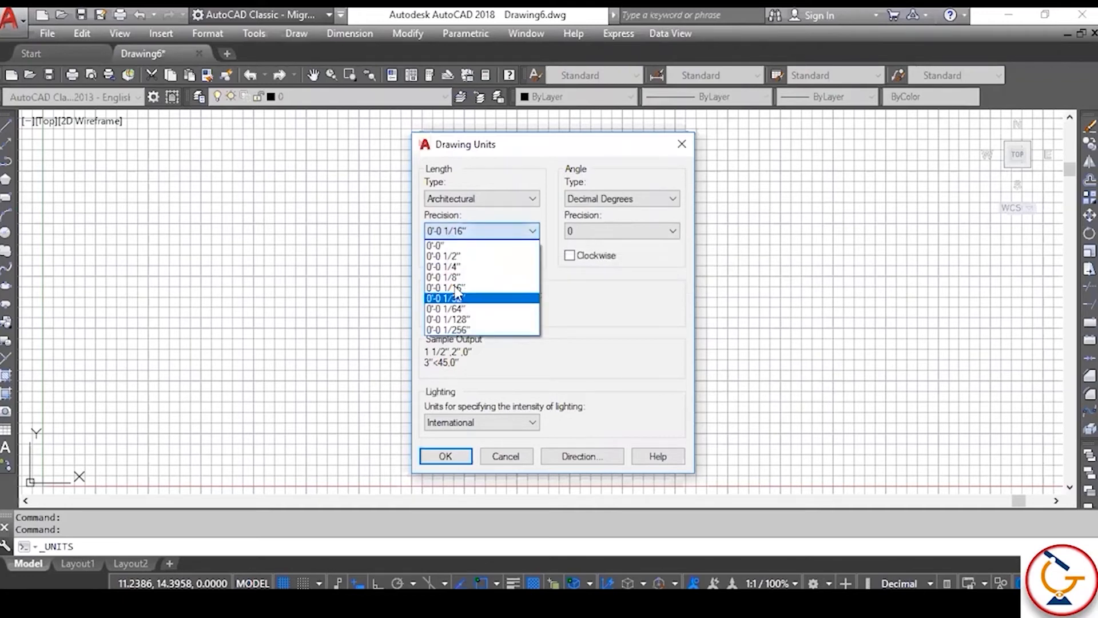
click(452, 288)
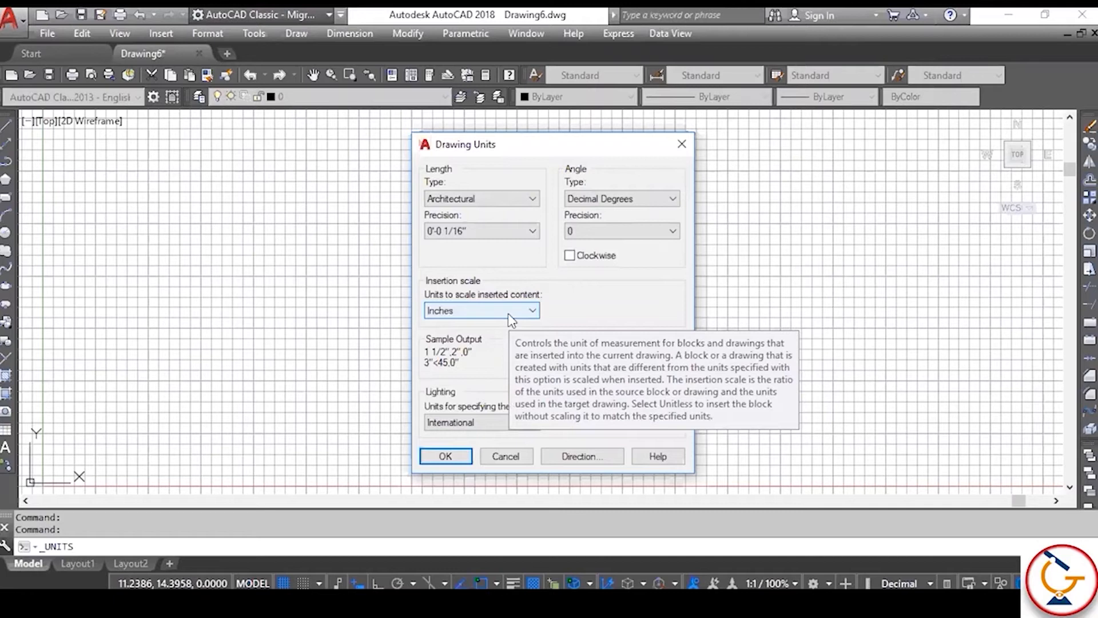
Step: Examine the precision options offered for architectural length units
click(482, 232)
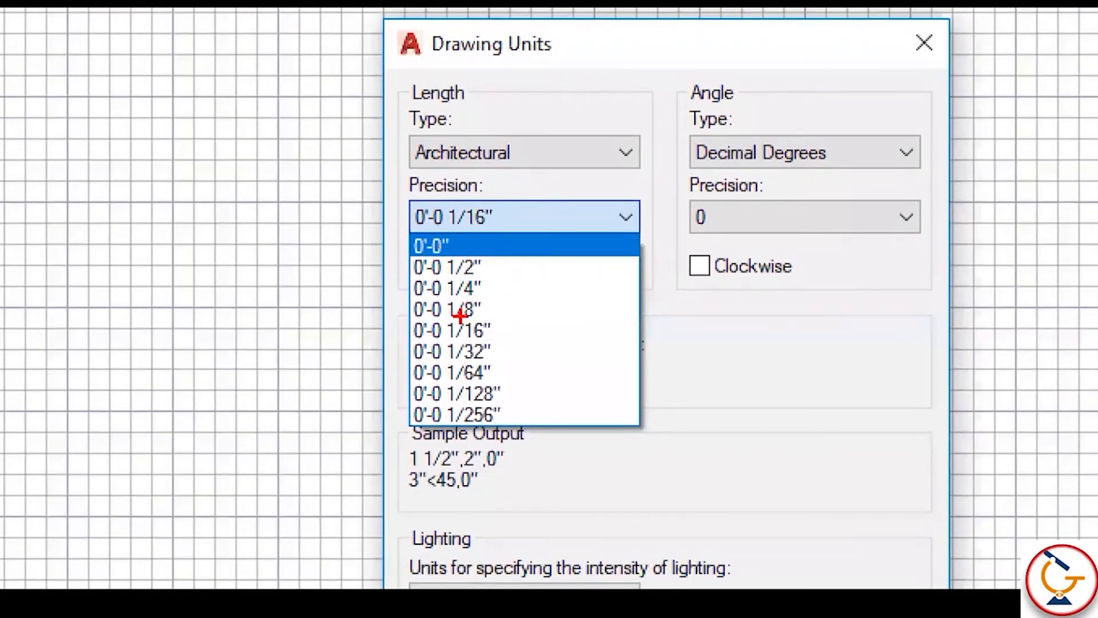
mouse_move(544, 247)
mouse_down()
mouse_move(575, 254)
mouse_move(545, 245)
mouse_up()
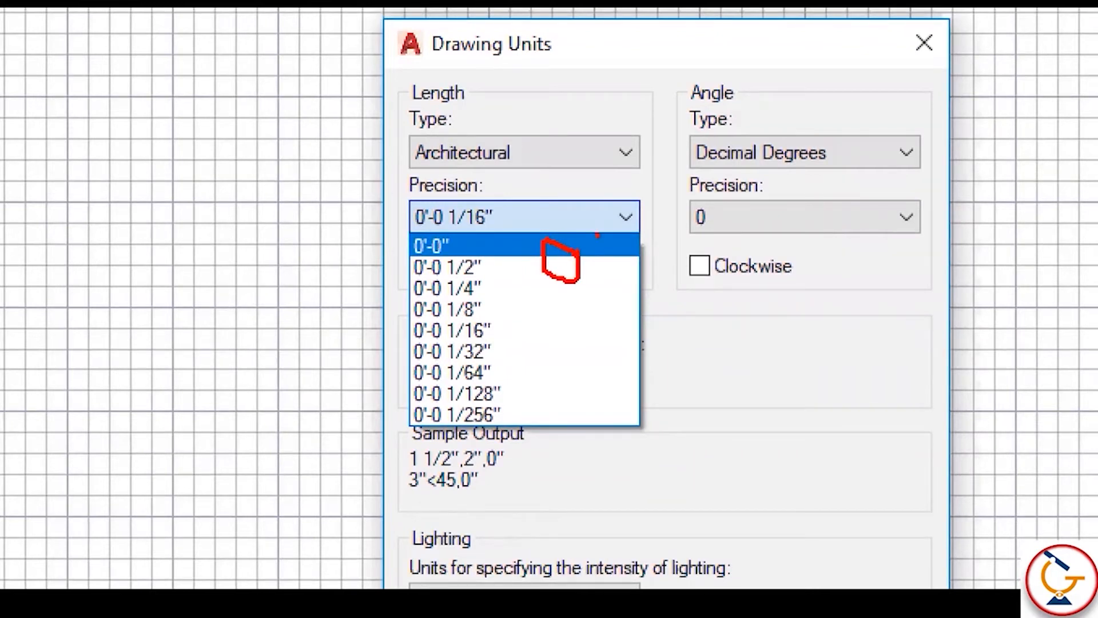
drag(597, 235, 593, 251)
drag(611, 238, 613, 261)
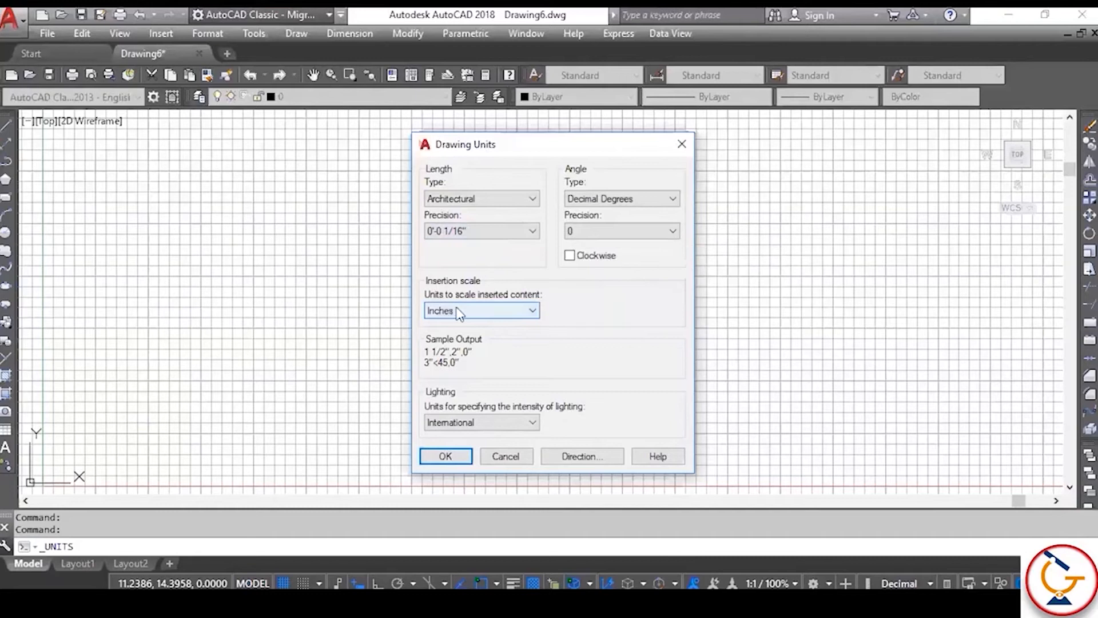
Step: Look through the available insertion scale units and the units for lighting intensity
click(518, 312)
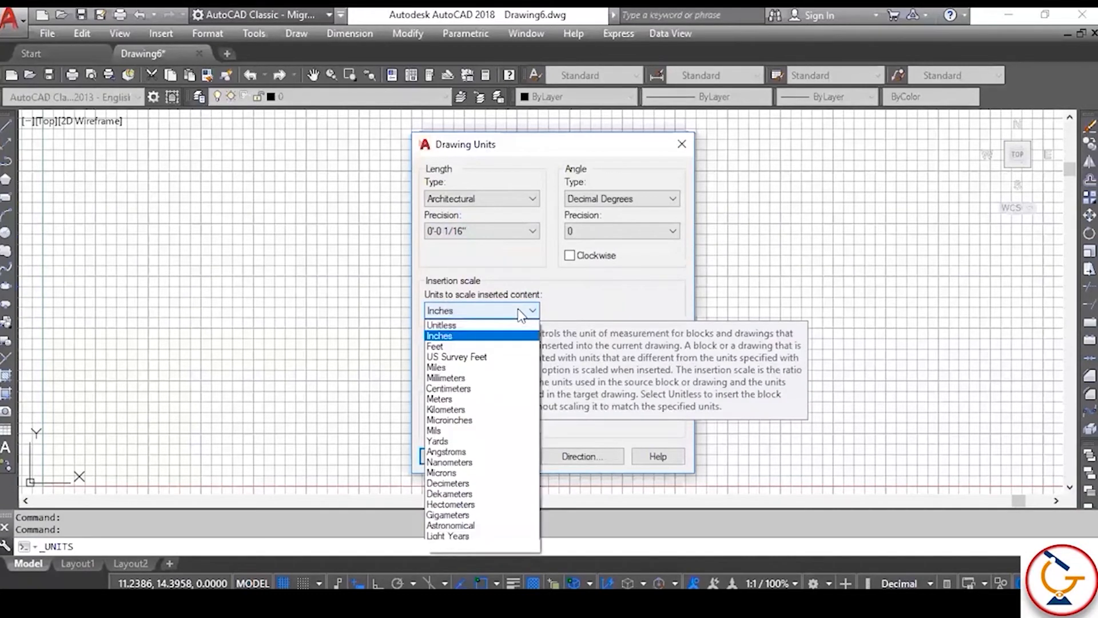
click(519, 313)
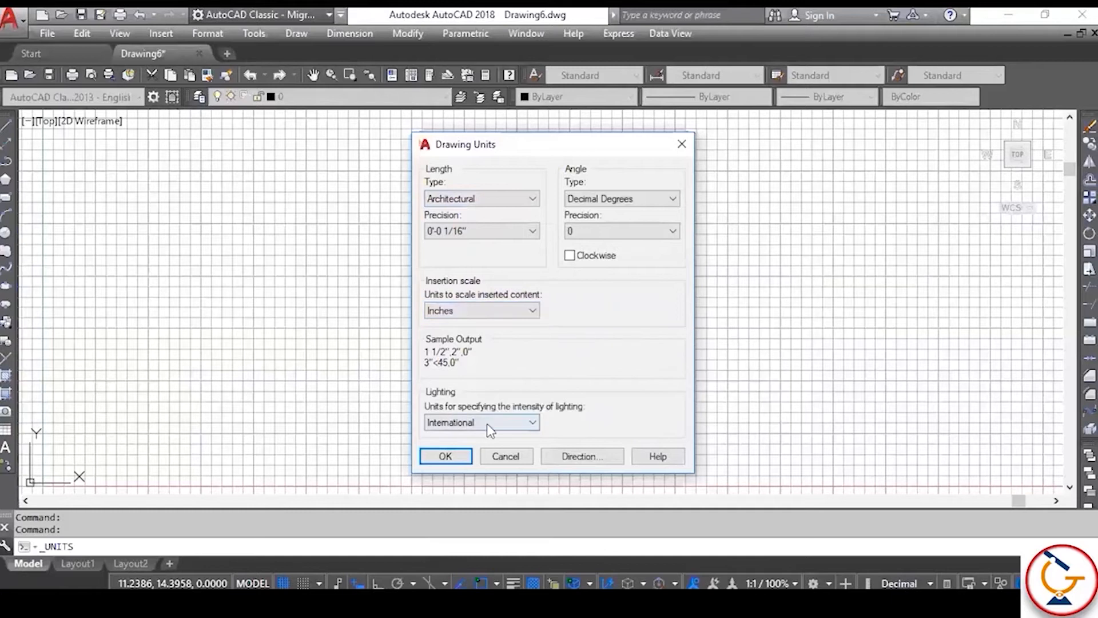
click(529, 423)
click(528, 422)
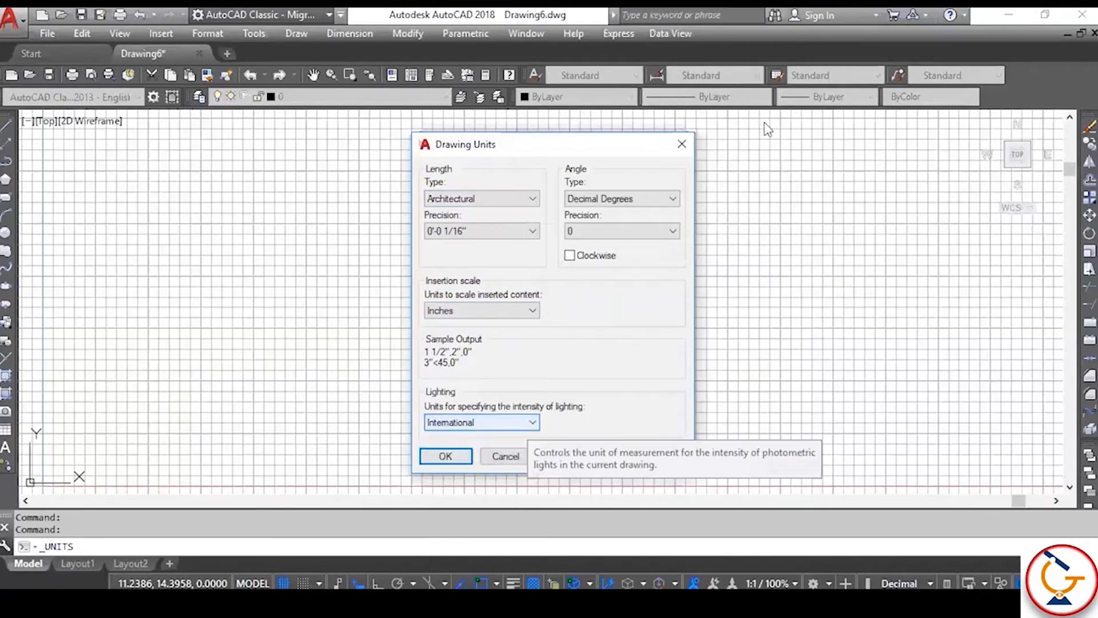
Step: Choose Decimal Degrees as the angle type and apply the drawing units
click(615, 200)
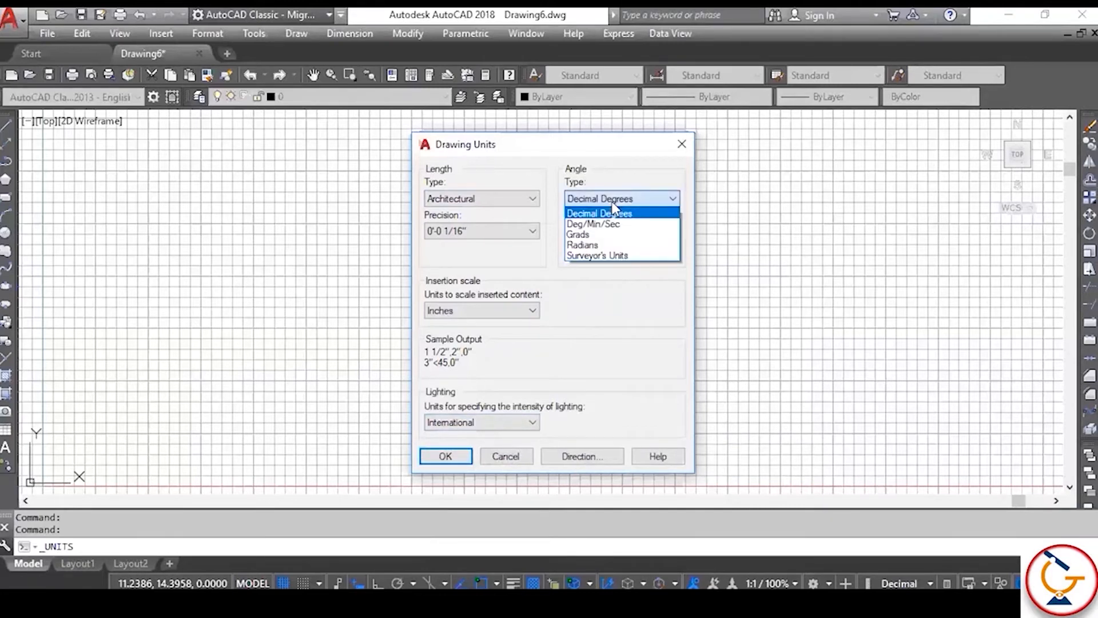
click(613, 211)
click(463, 460)
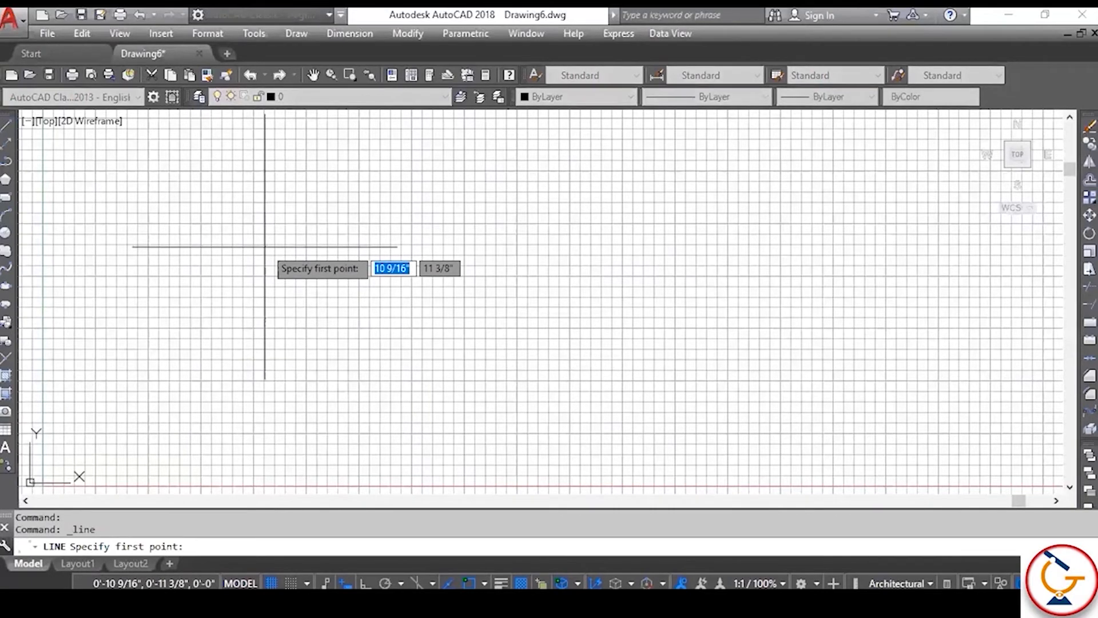
Step: Draw a single, nearly horizontal line 10' long in the drawing area
click(265, 247)
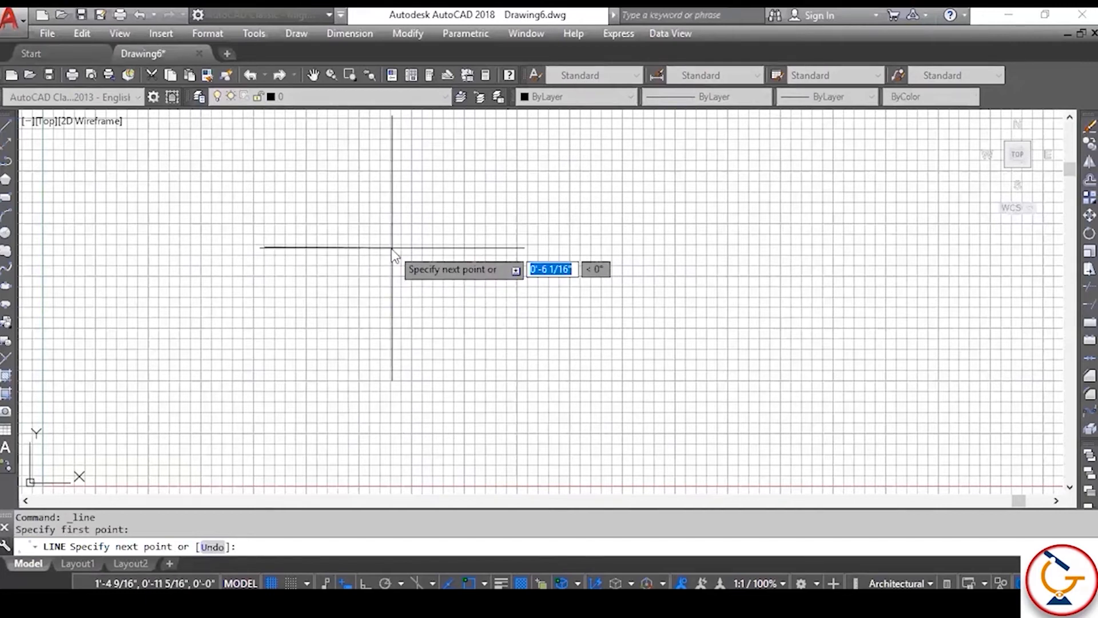
text(10')
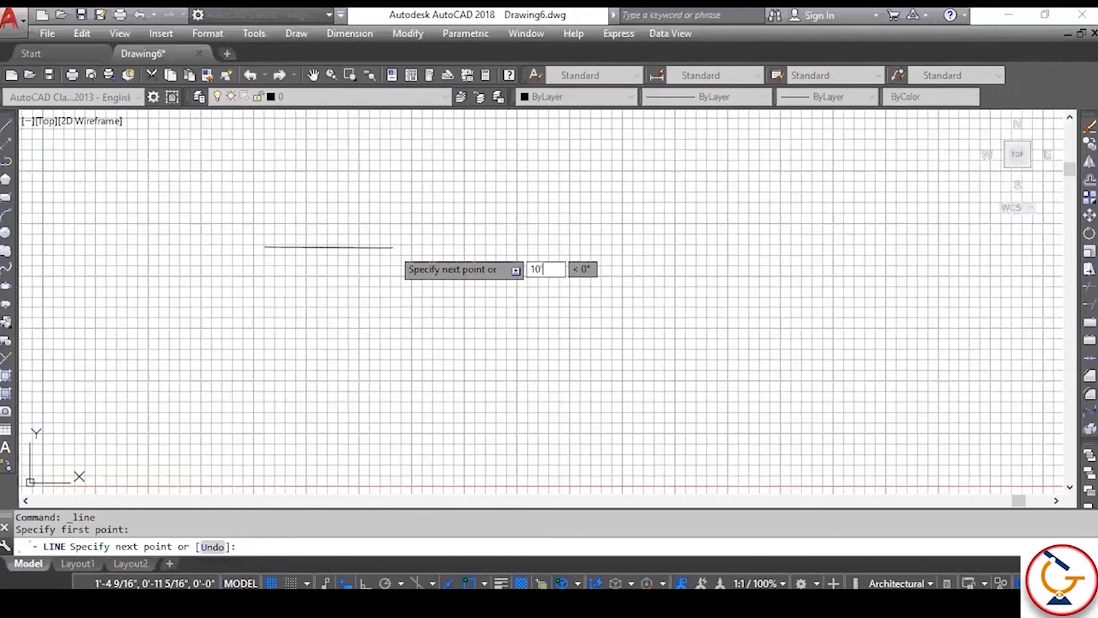
key(Return)
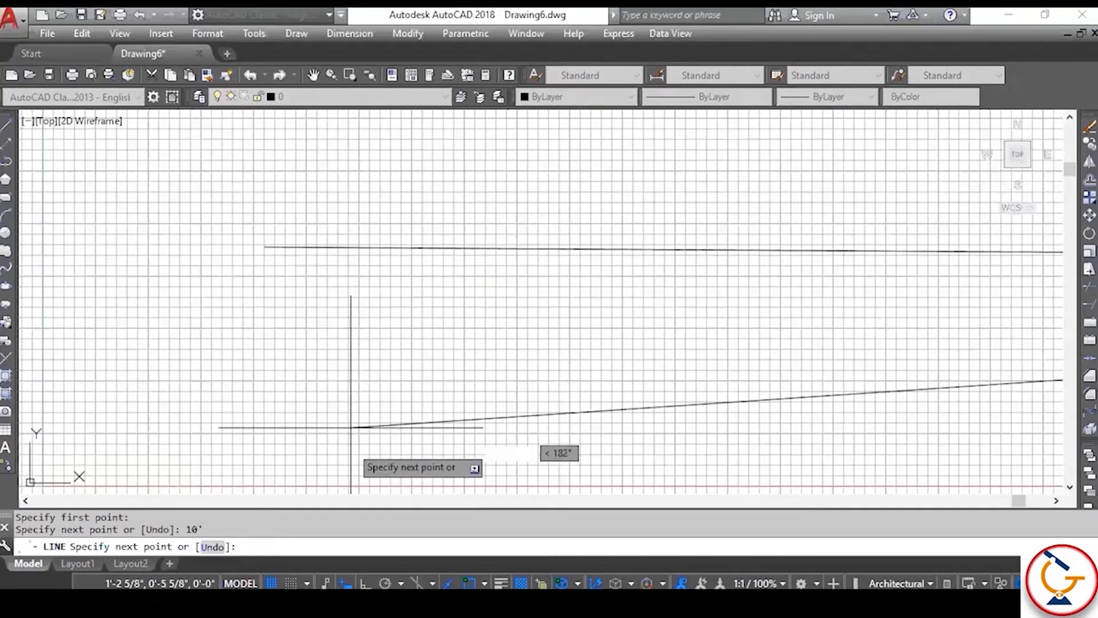
key(Escape)
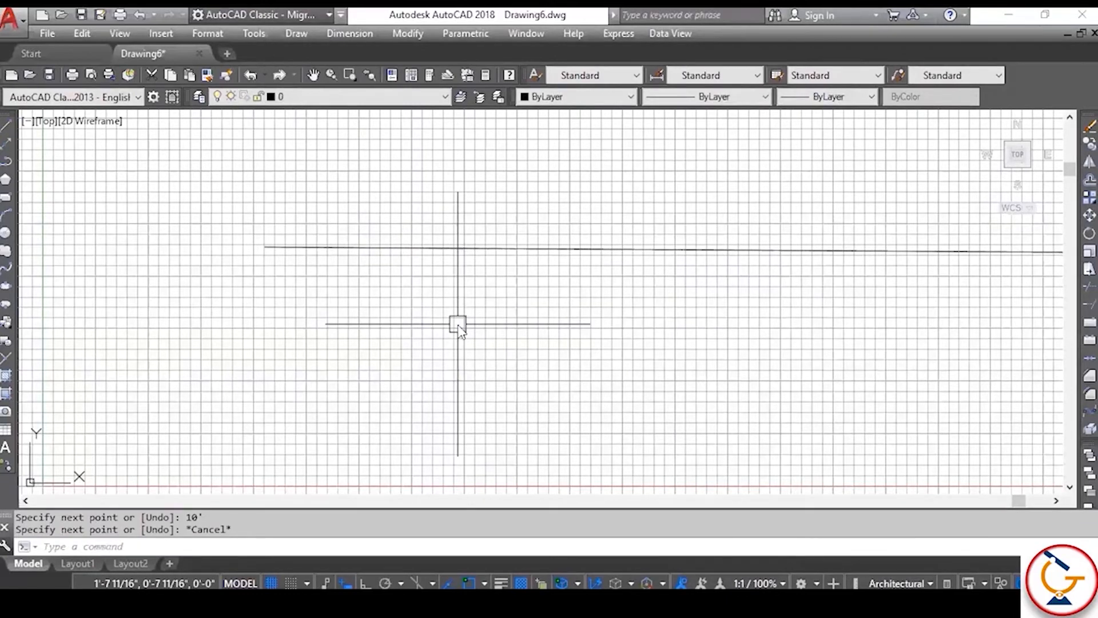
Step: Zoom to show the whole drawing and examine the 10' line at different magnifications
text(z)
key(Return)
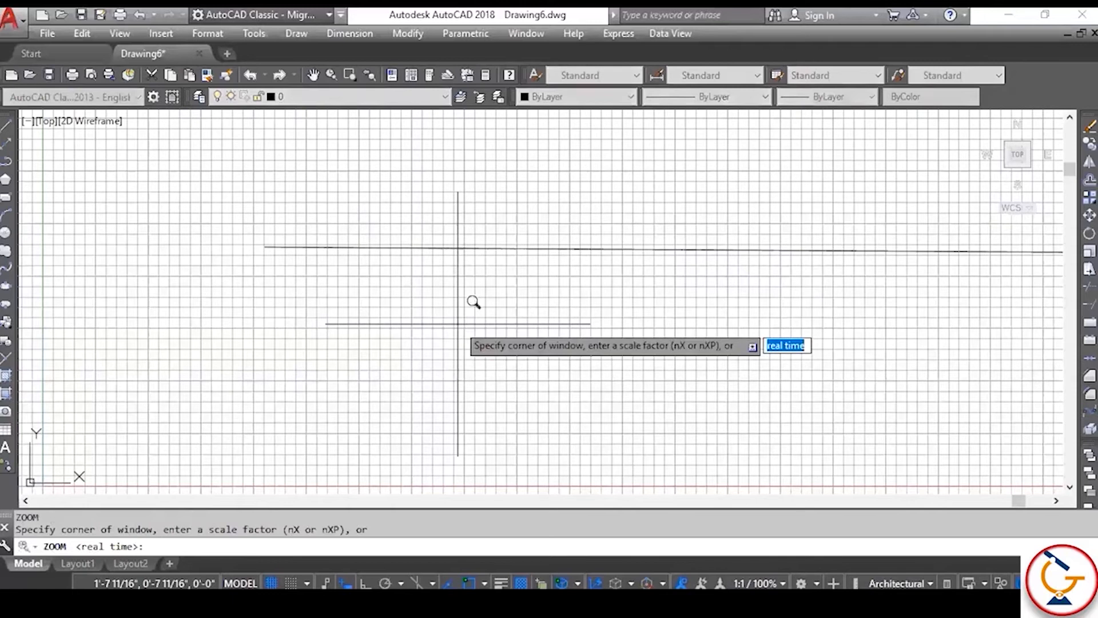
text(a)
key(Return)
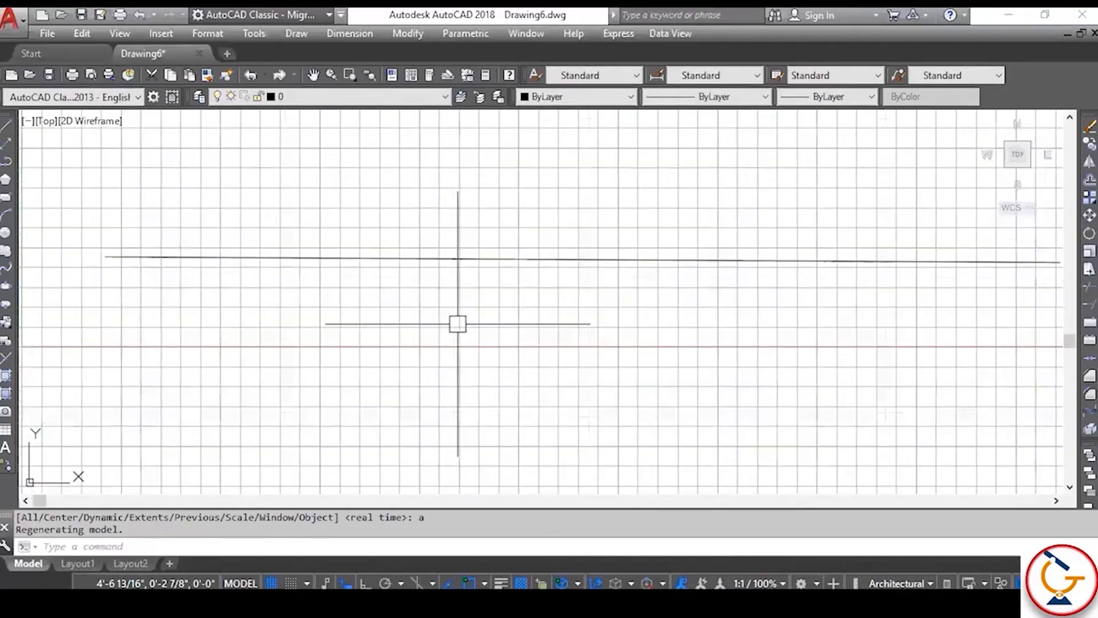
scroll(458, 324, up, 2)
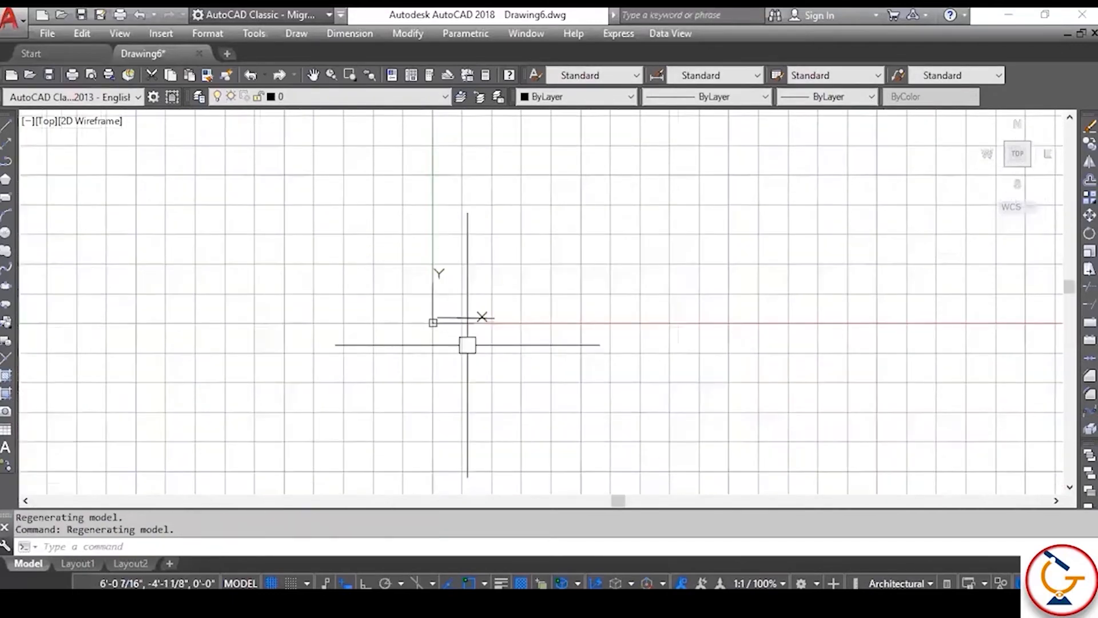
scroll(467, 345, up, 5)
scroll(418, 211, up, 2)
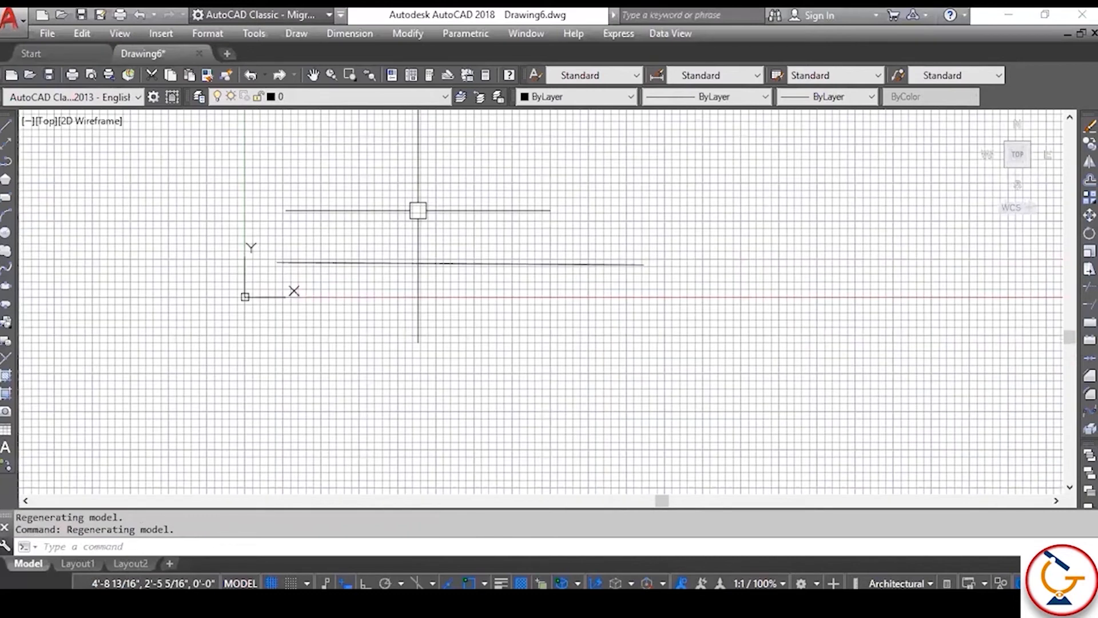
scroll(416, 244, up, 2)
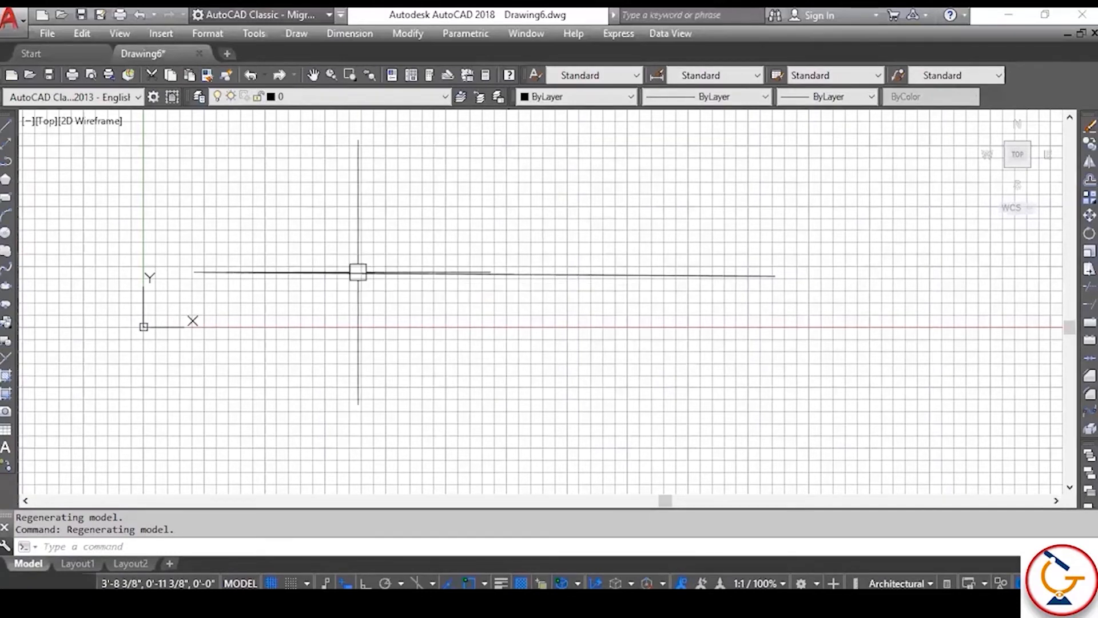
scroll(358, 271, up, 4)
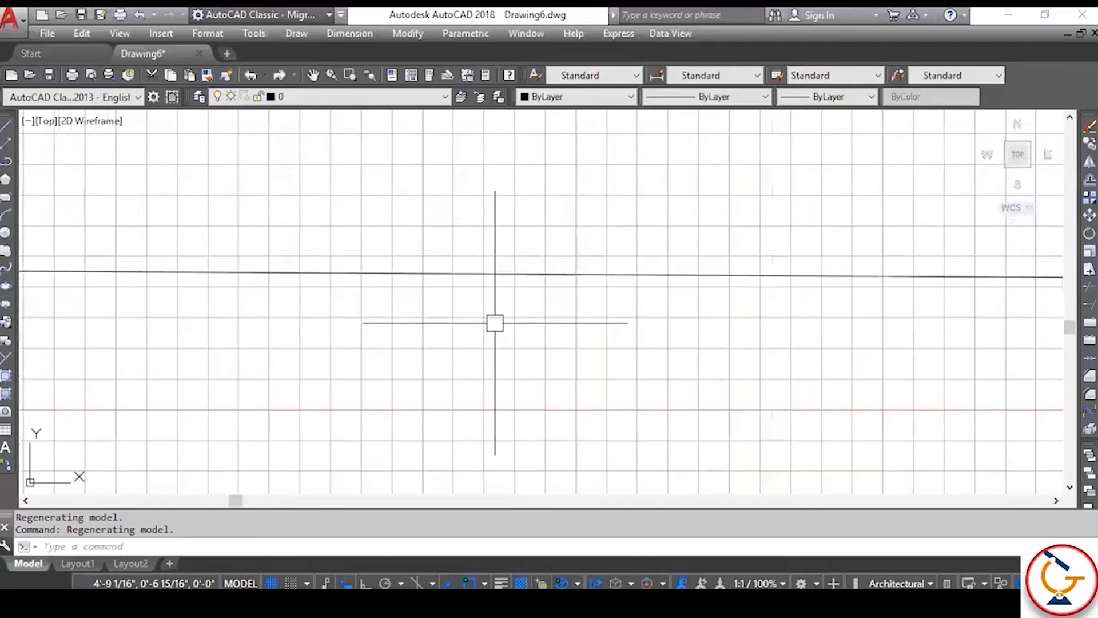
scroll(356, 324, down, 4)
scroll(394, 412, down, 4)
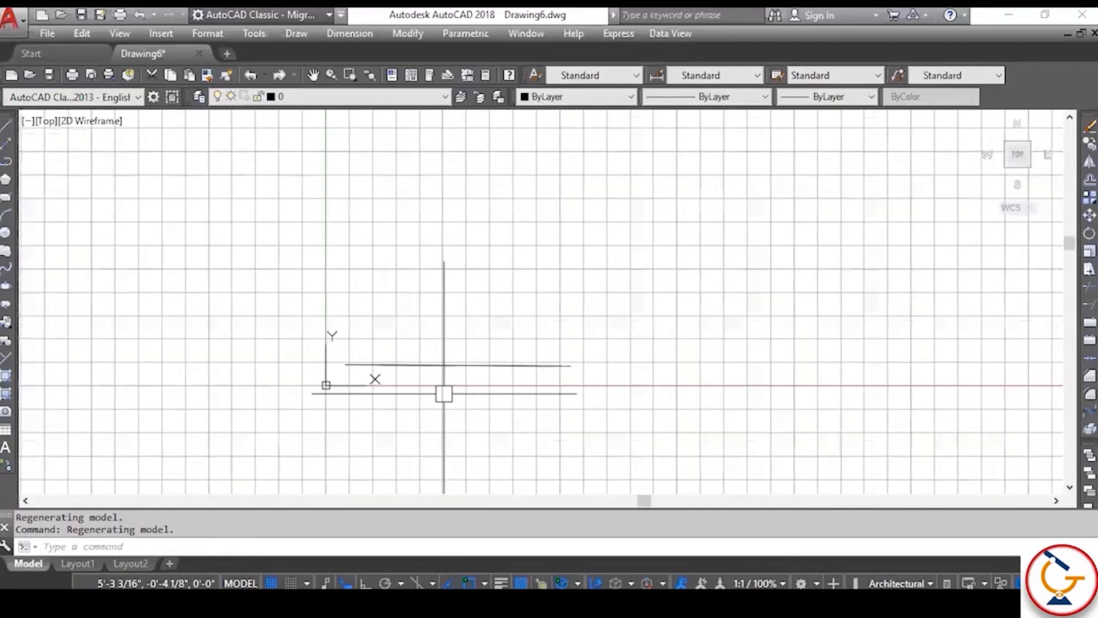
scroll(444, 394, up, 8)
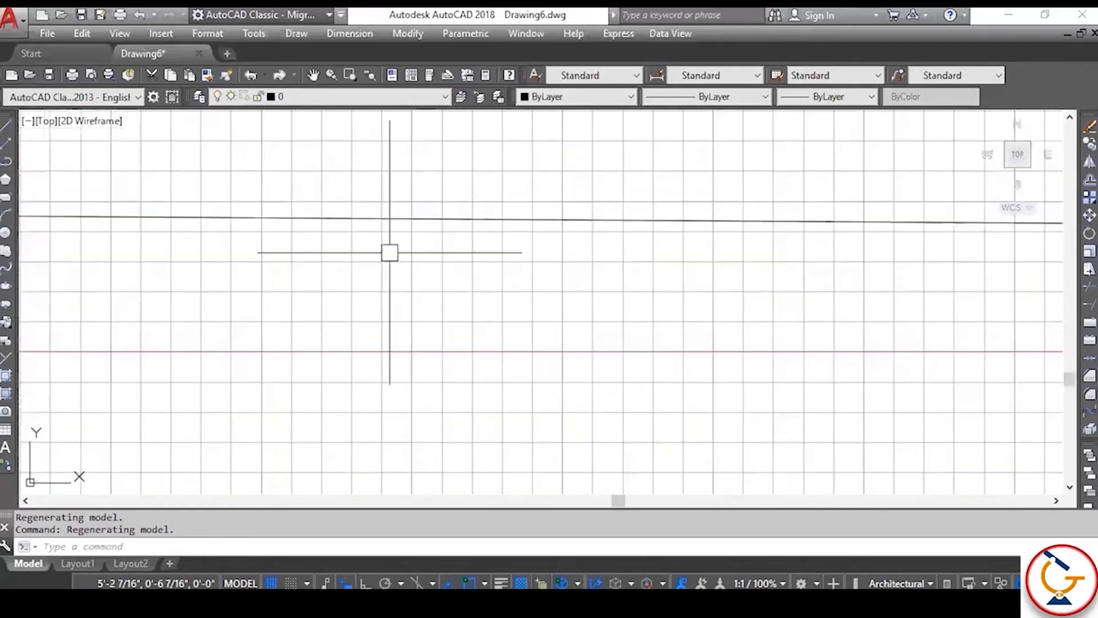
Step: Erase the 10' line from the drawing
scroll(389, 252, down, 1)
click(409, 260)
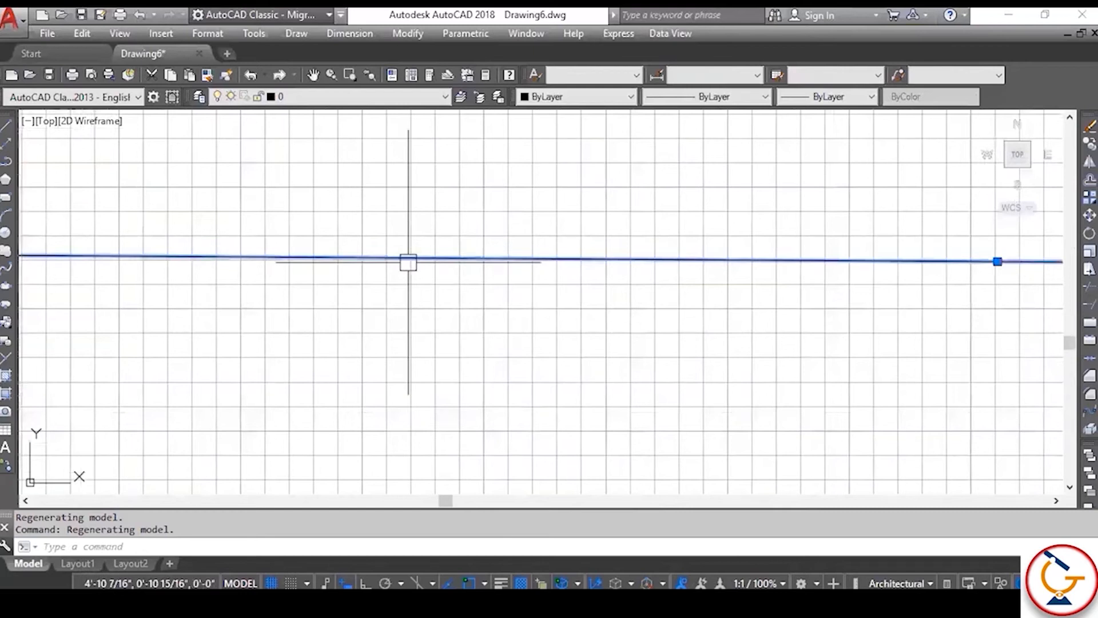
key(Delete)
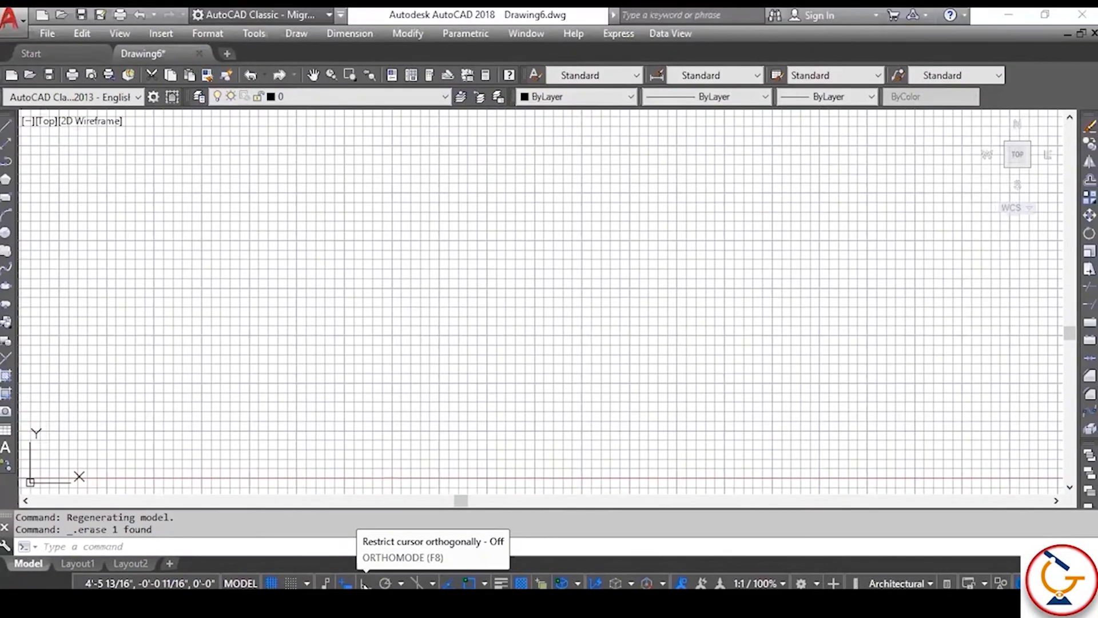
Step: Turn on Ortho mode so the cursor is restricted to horizontal and vertical directions
click(365, 582)
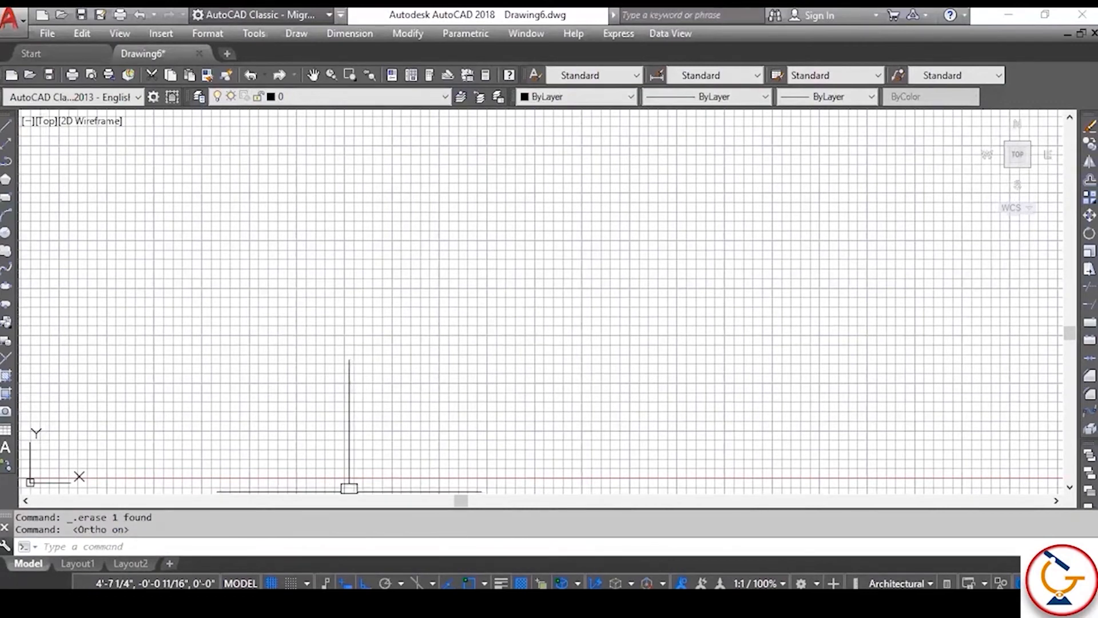
key(XF86AudioRaiseVolume)
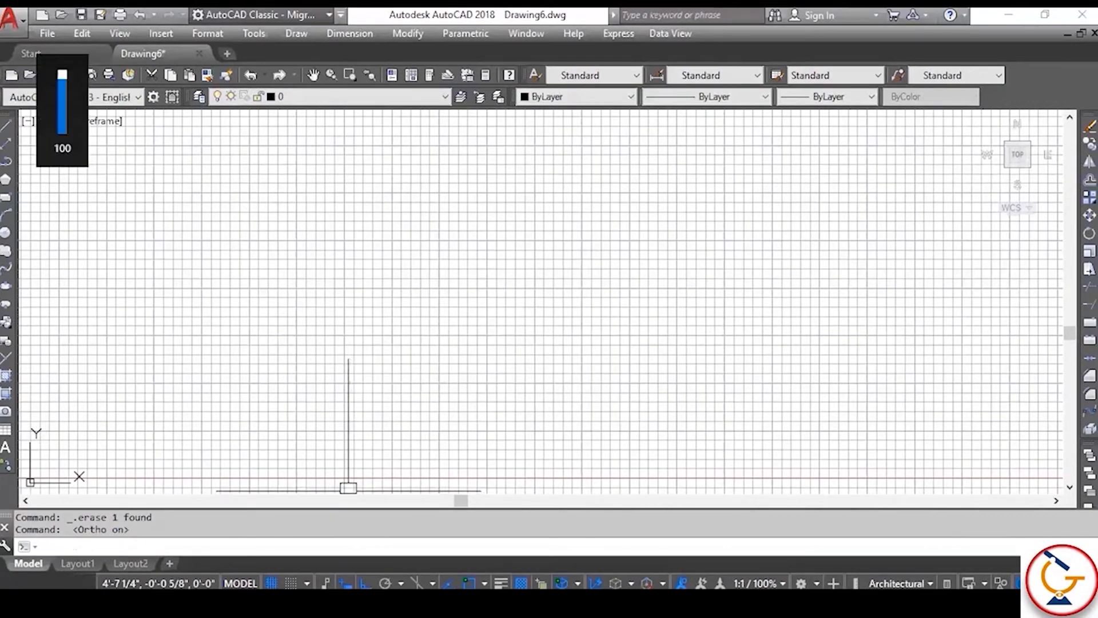
key(XF86AudioMute)
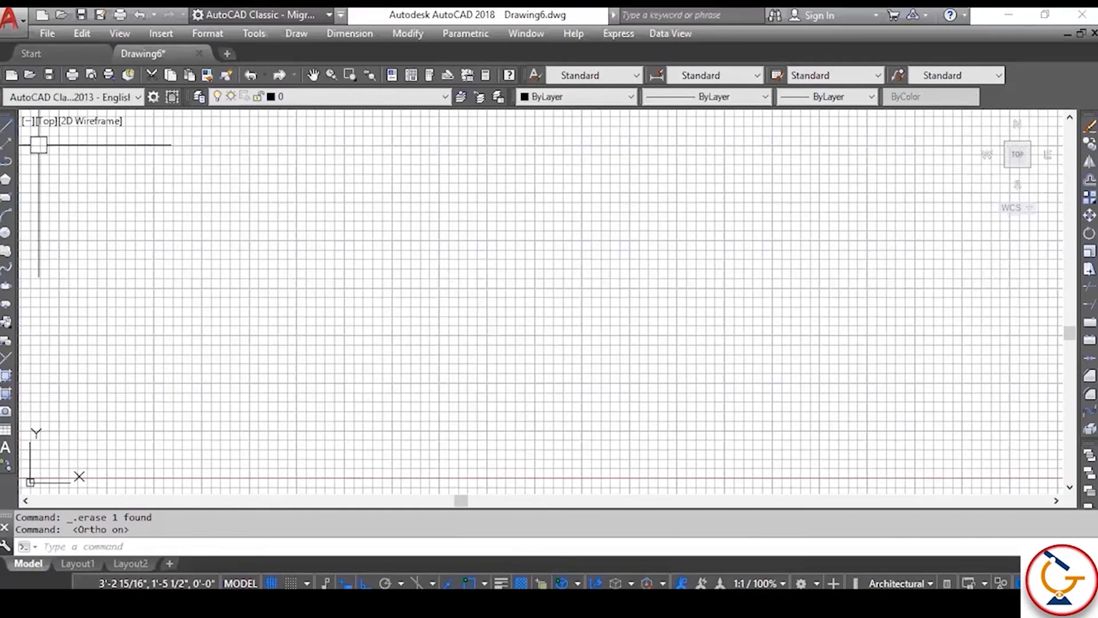
click(6, 124)
click(247, 275)
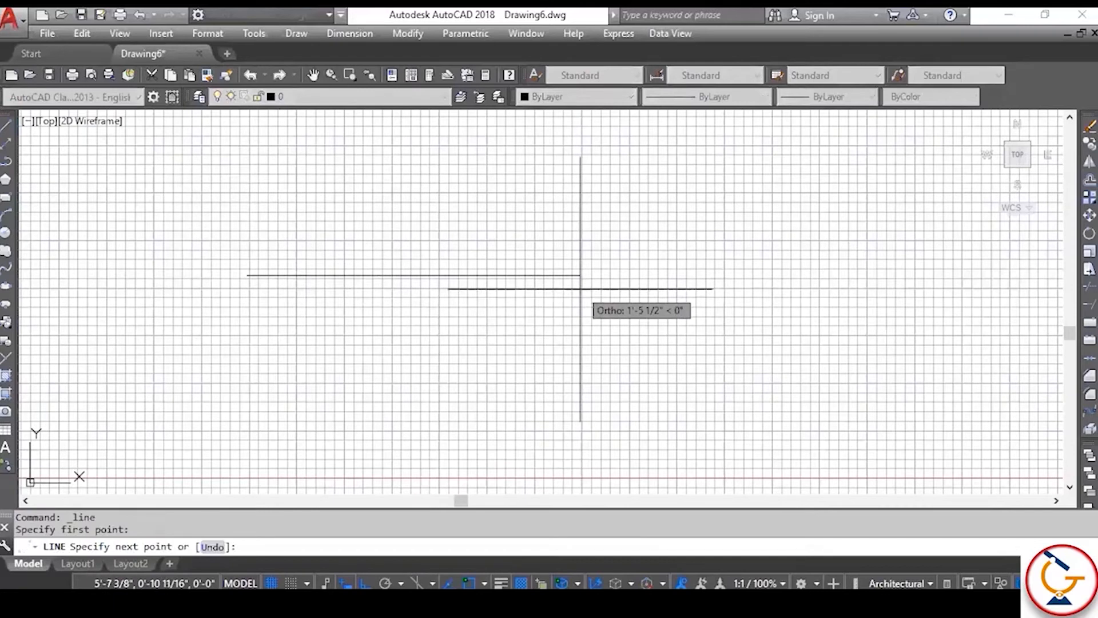
key(Escape)
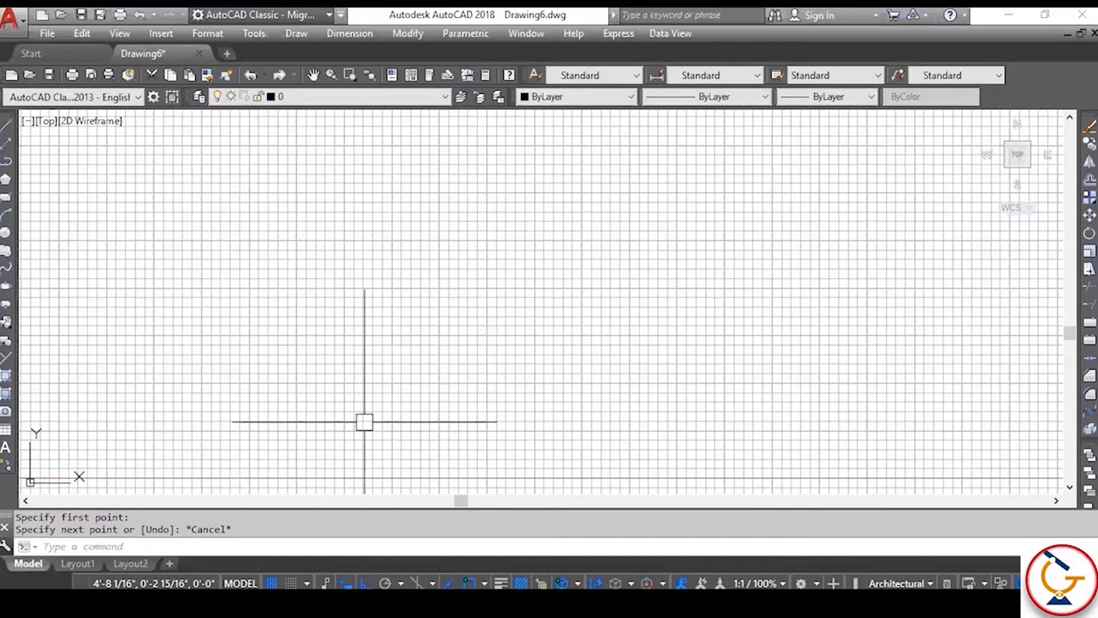
Step: Turn off the grid display in the drawing area
key(F7)
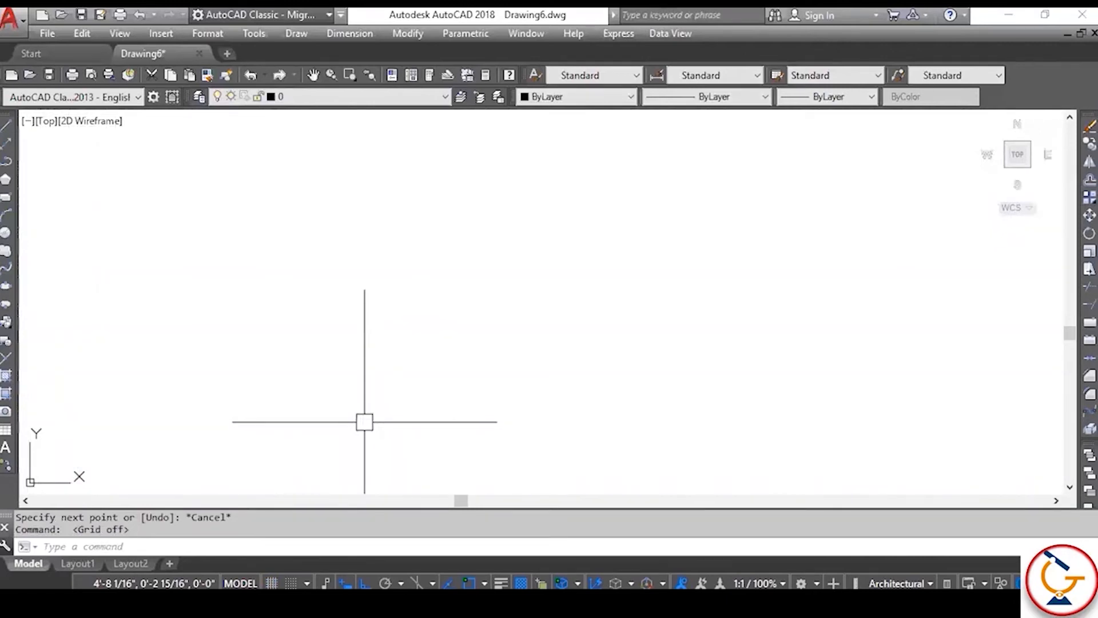
key(F7)
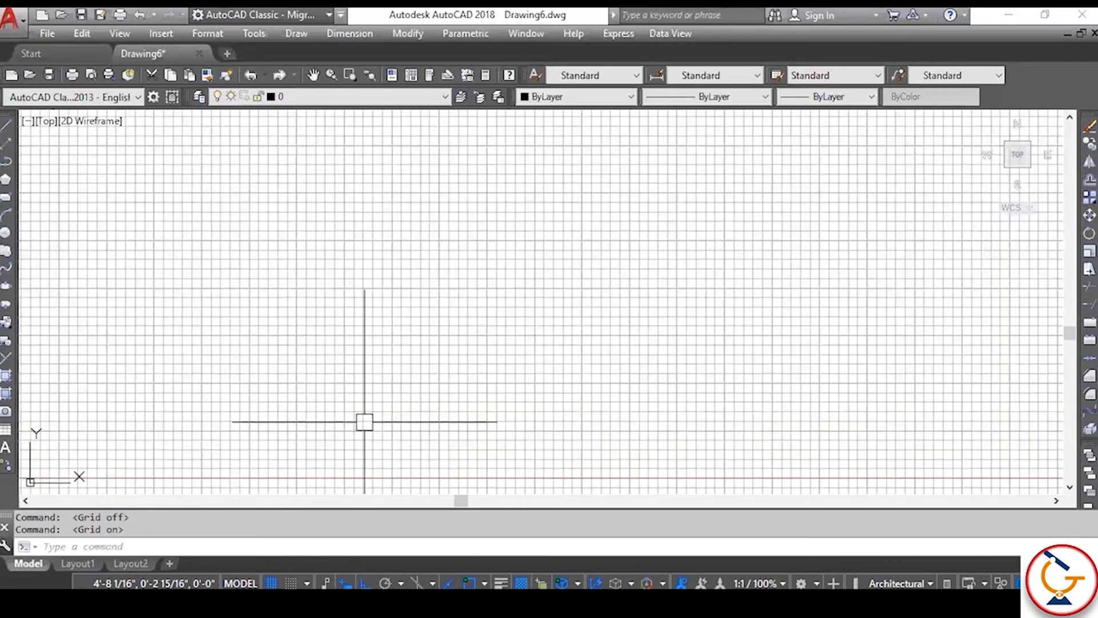
key(F7)
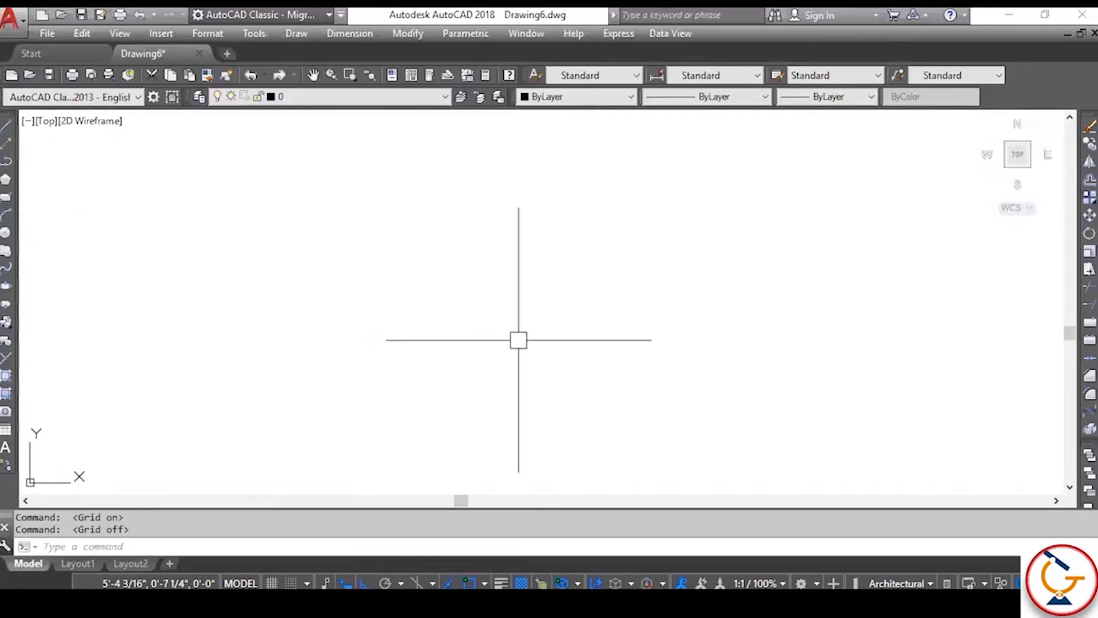
Step: Turn off Ortho mode so lines can be drawn at any angle
key(XF86AudioRaiseVolume)
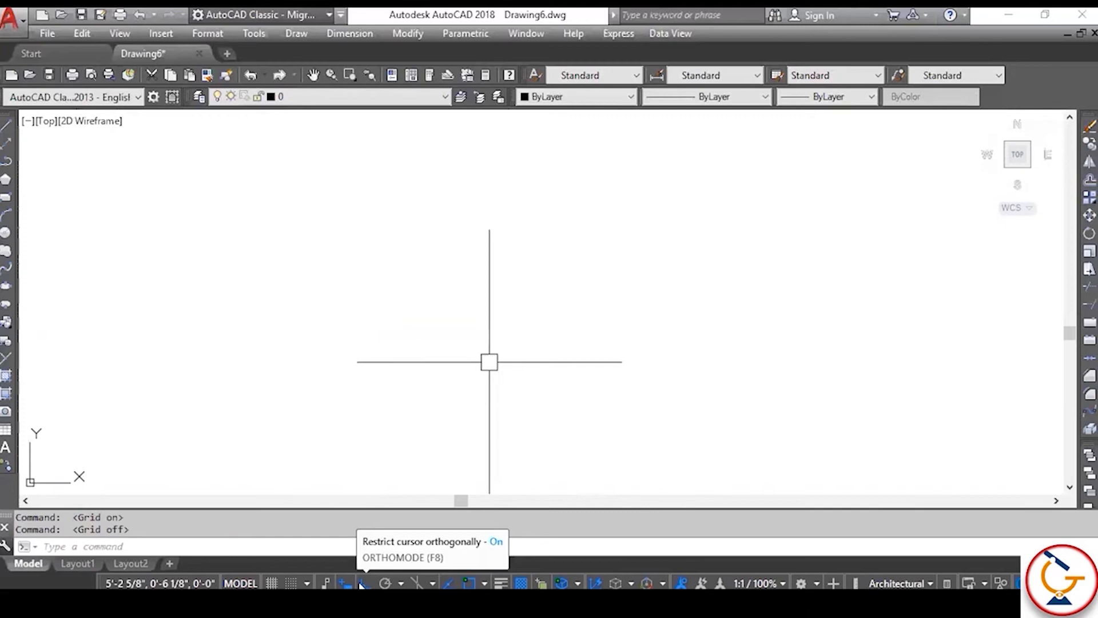
key(F8)
key(XF86AudioRaiseVolume)
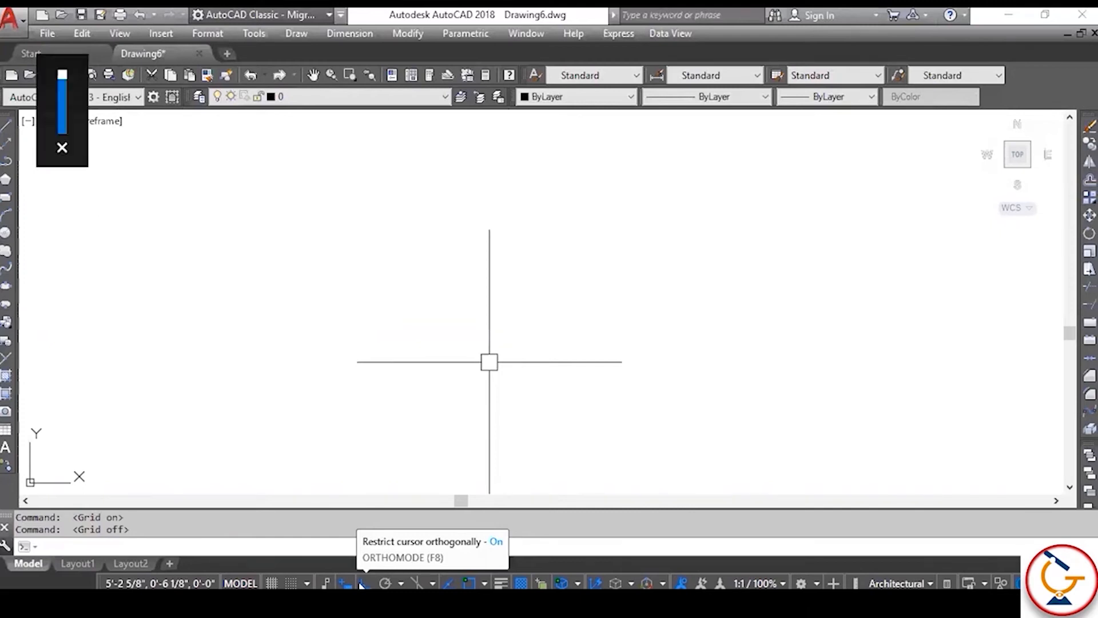
key(F8)
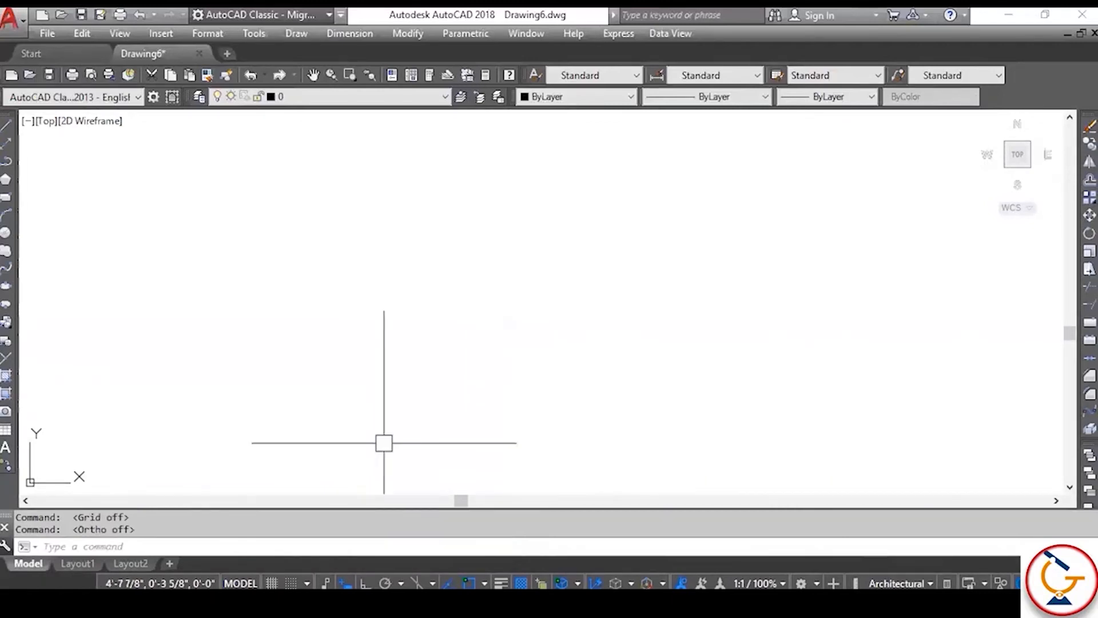
Step: Draw a single line sloping slightly downward to the right across the middle of the drawing area
click(6, 127)
click(286, 262)
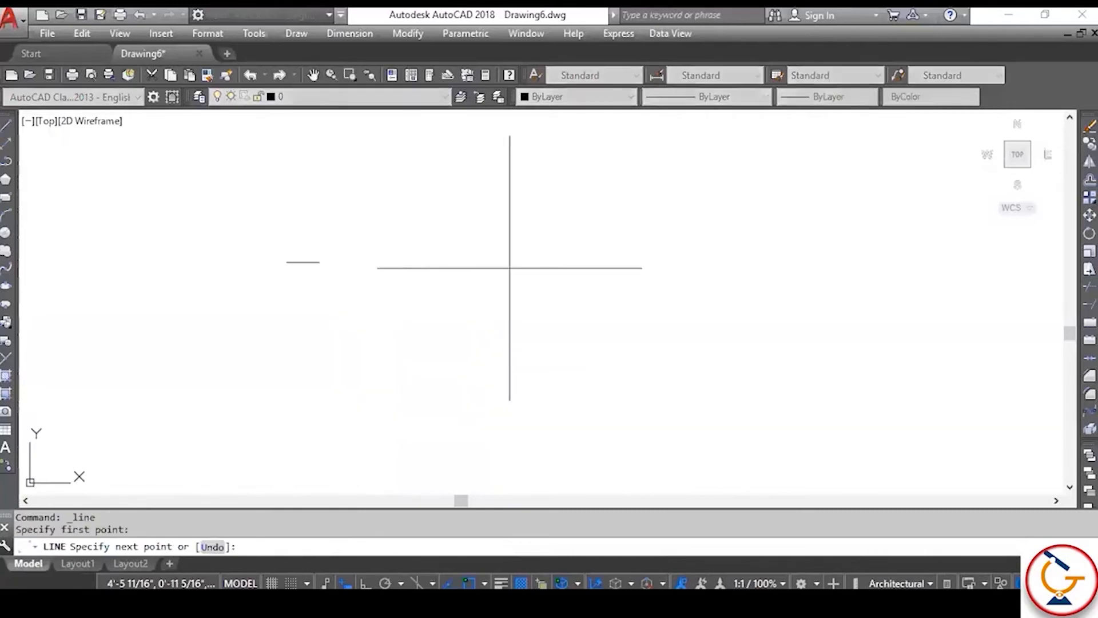
click(737, 316)
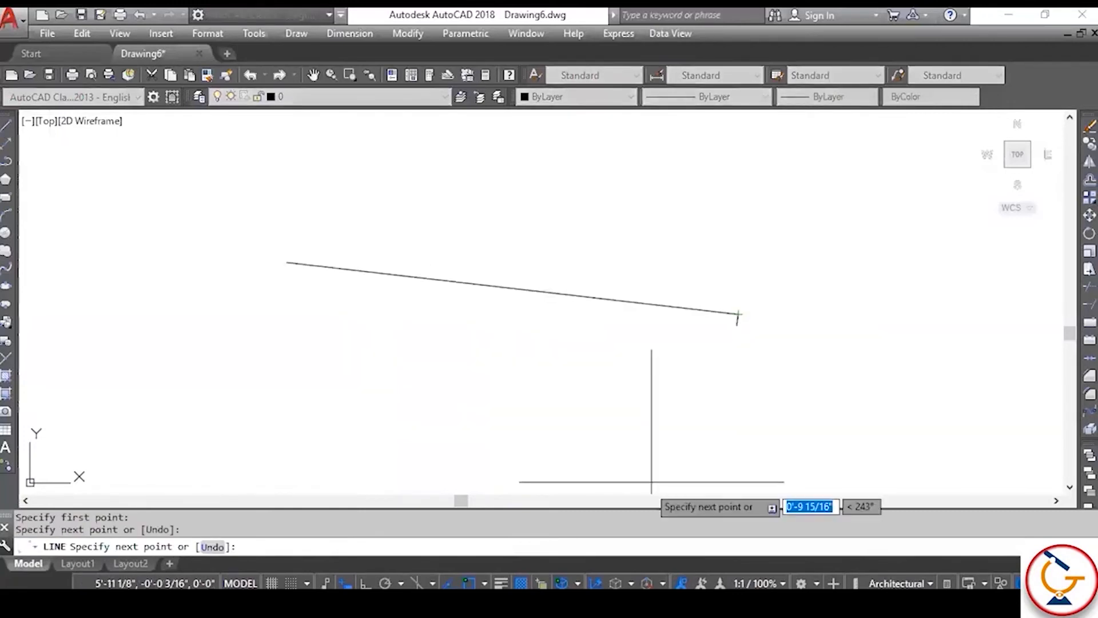
key(Escape)
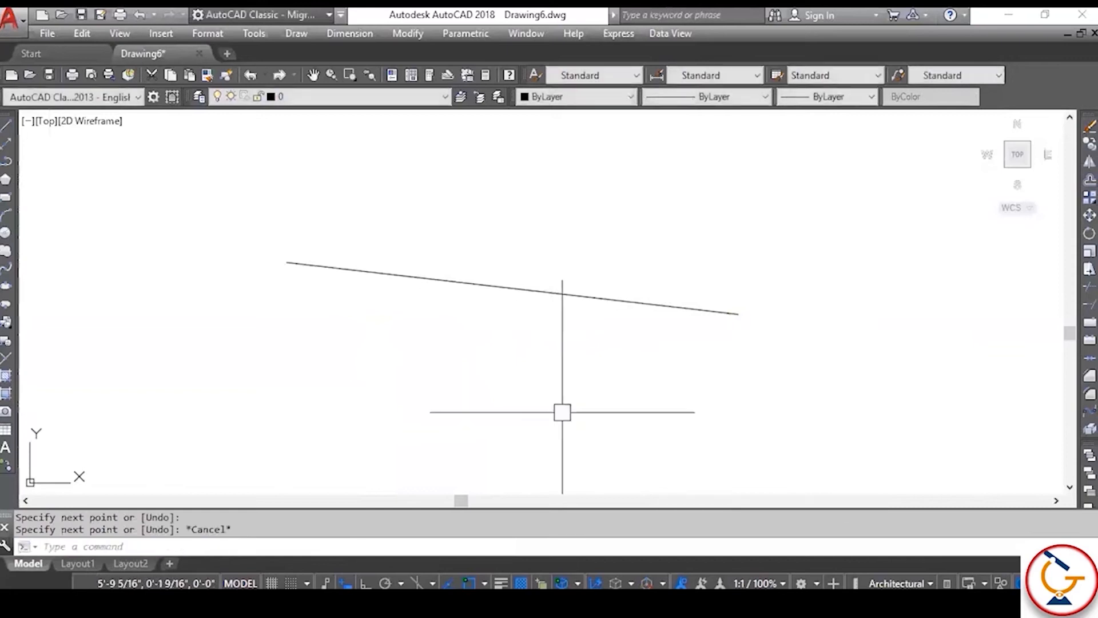
Step: Examine the sloping line at different magnifications and turn Ortho mode back on
scroll(441, 289, up, 4)
scroll(440, 290, up, 2)
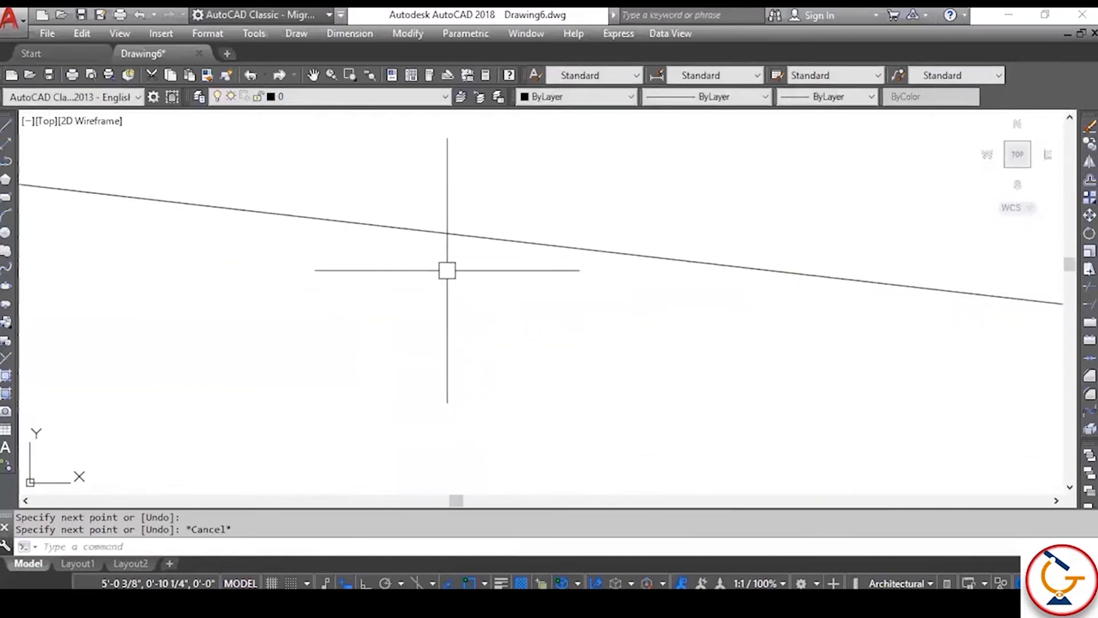
scroll(447, 270, down, 5)
scroll(475, 303, up, 4)
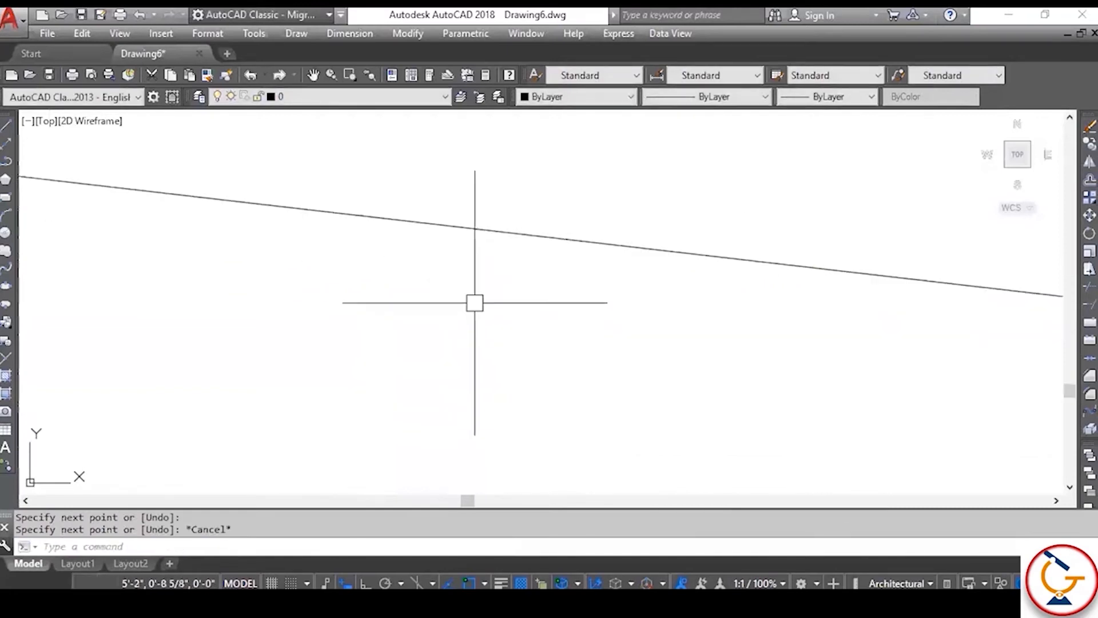
scroll(474, 303, down, 2)
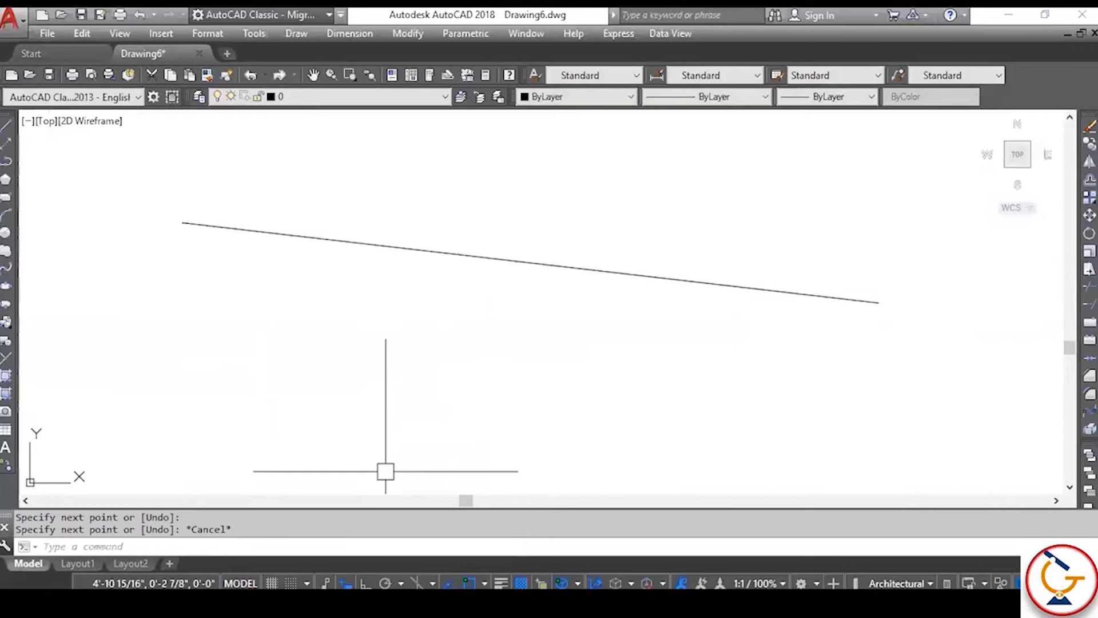
key(F8)
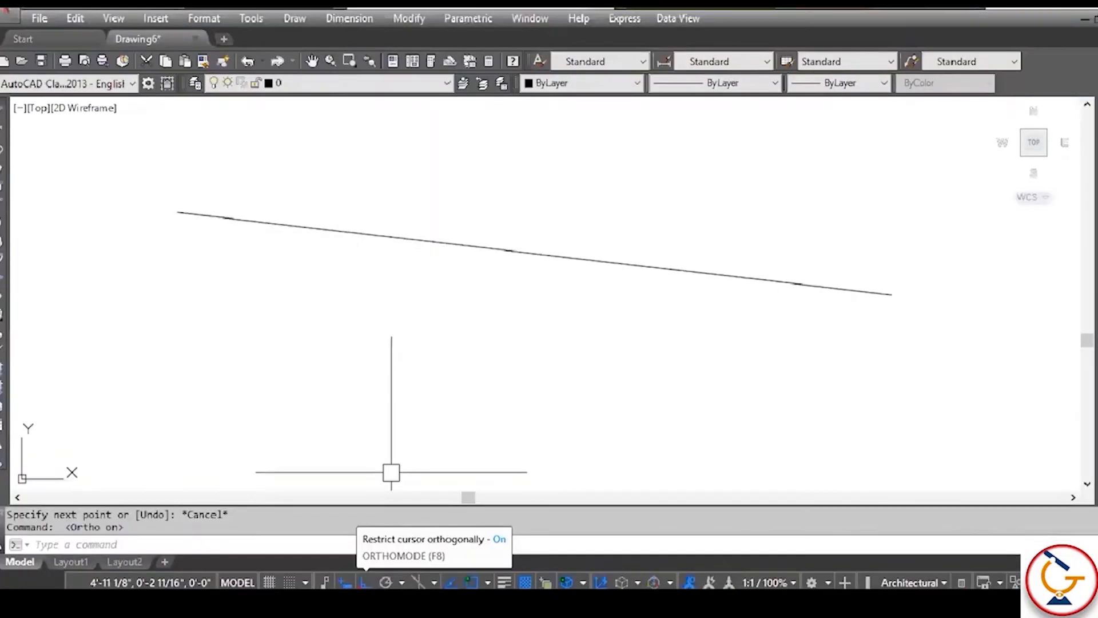
click(365, 583)
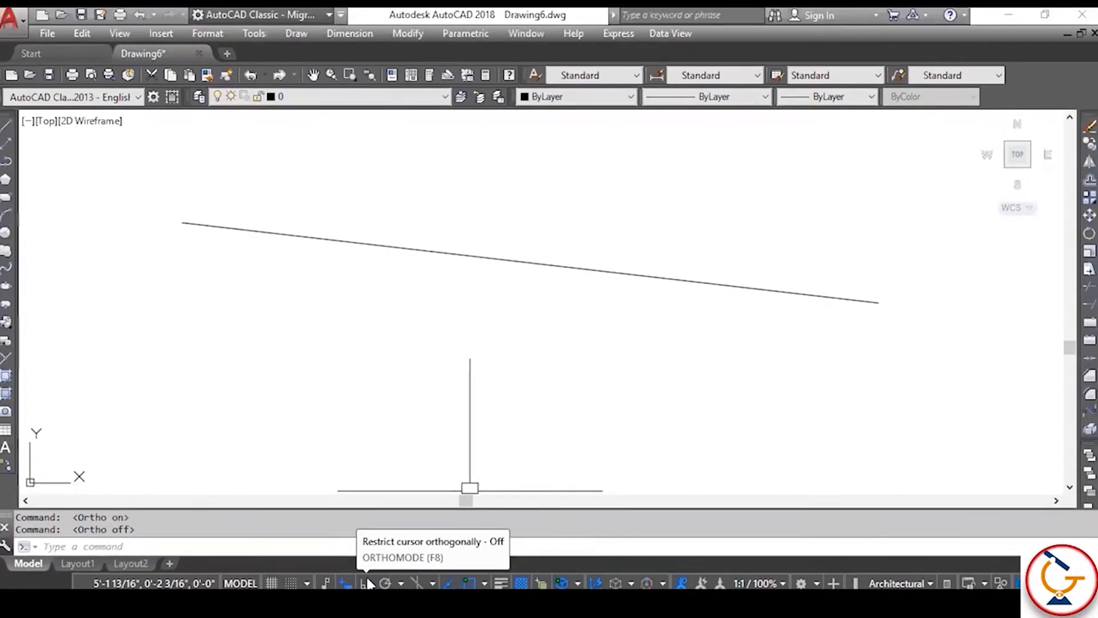
click(362, 579)
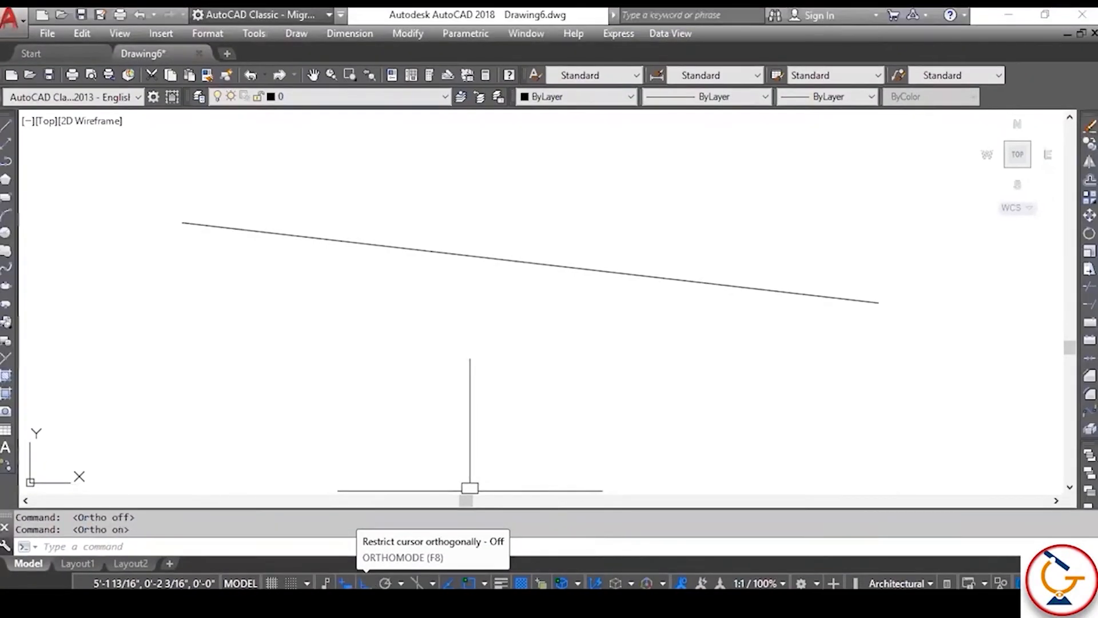
Step: Draw two overlapping horizontal line segments just above the sloping line, spanning slightly beyond both its ends
click(6, 125)
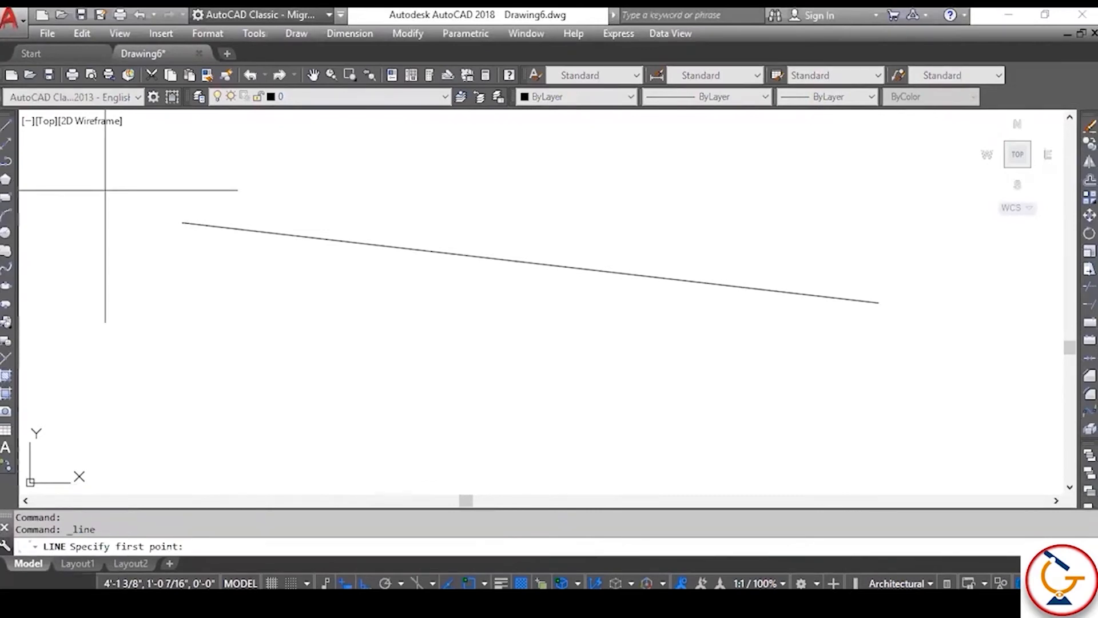
click(182, 222)
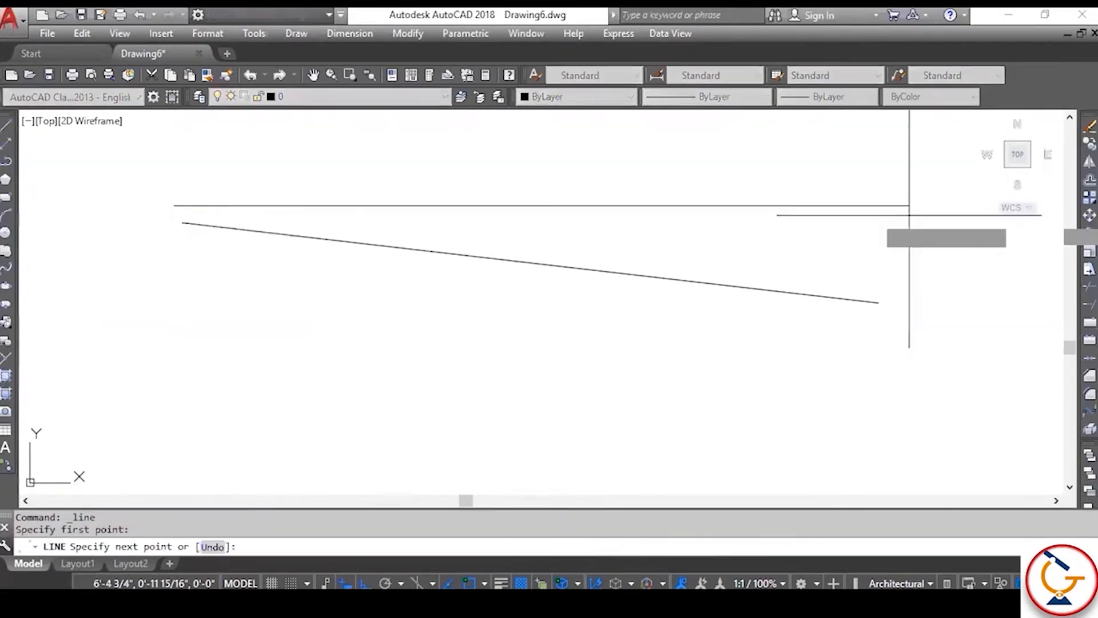
click(909, 204)
click(157, 258)
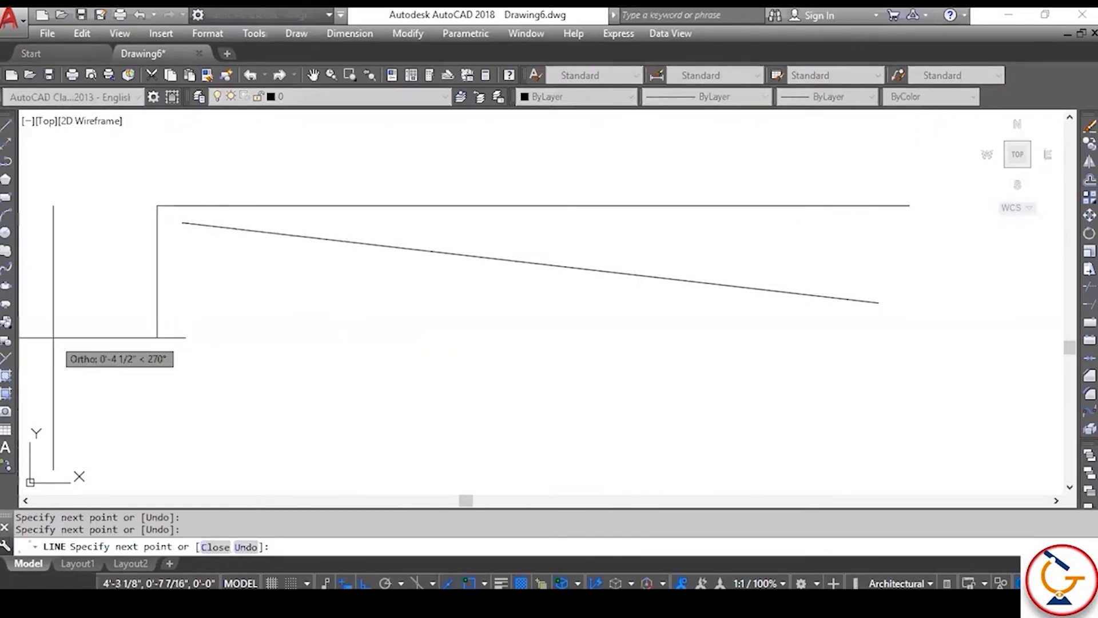
key(Escape)
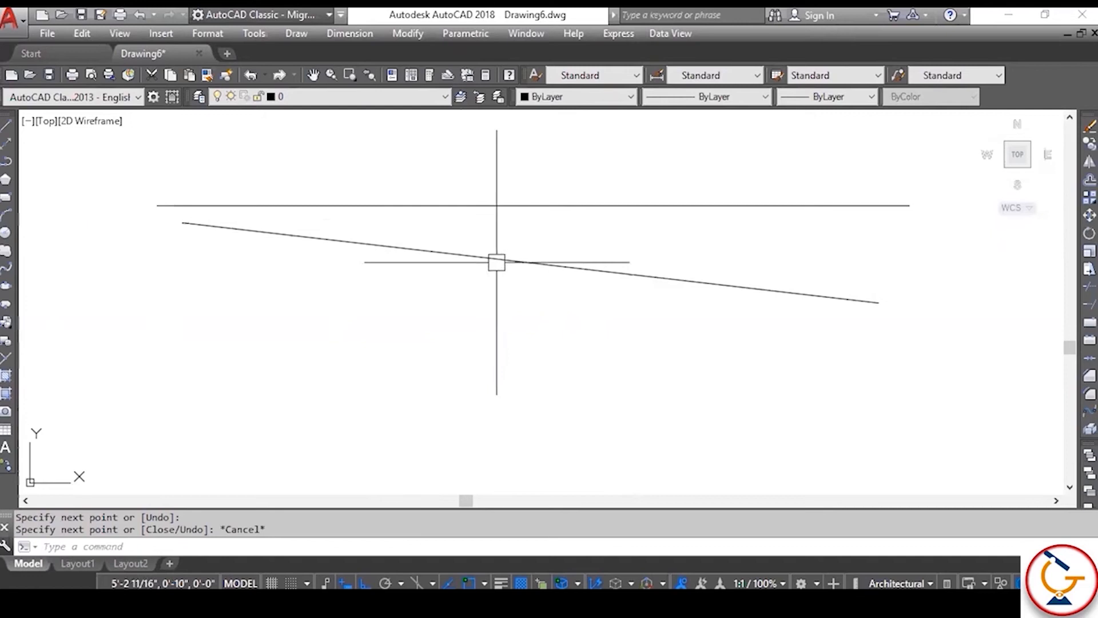
Step: Try to erase the sloping line and the horizontal line above it with the Erase command
text(E)
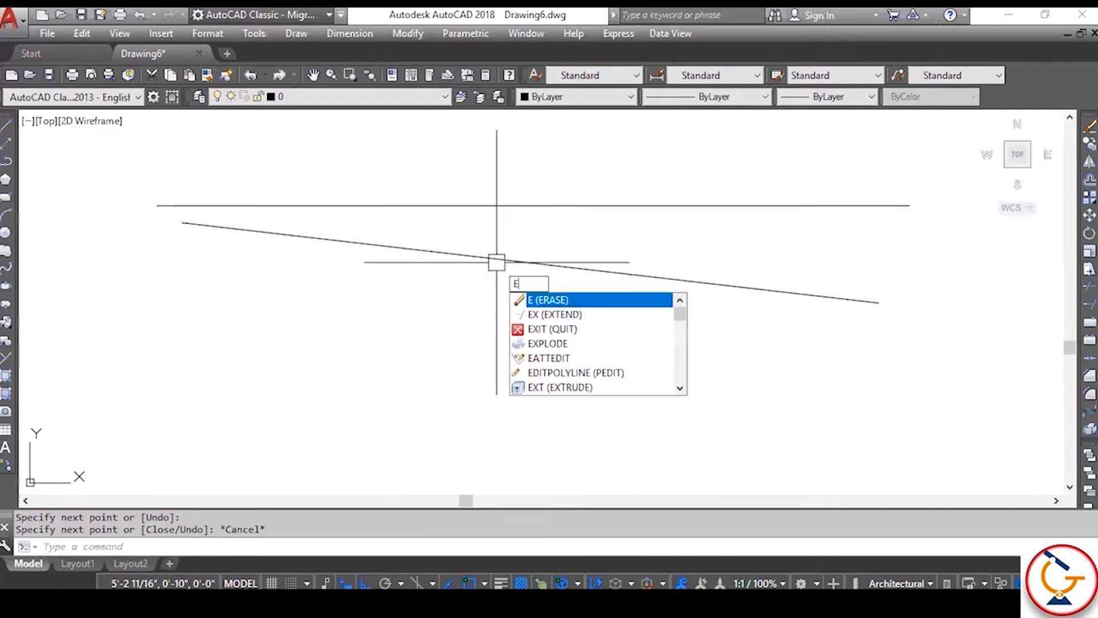
key(Return)
click(496, 261)
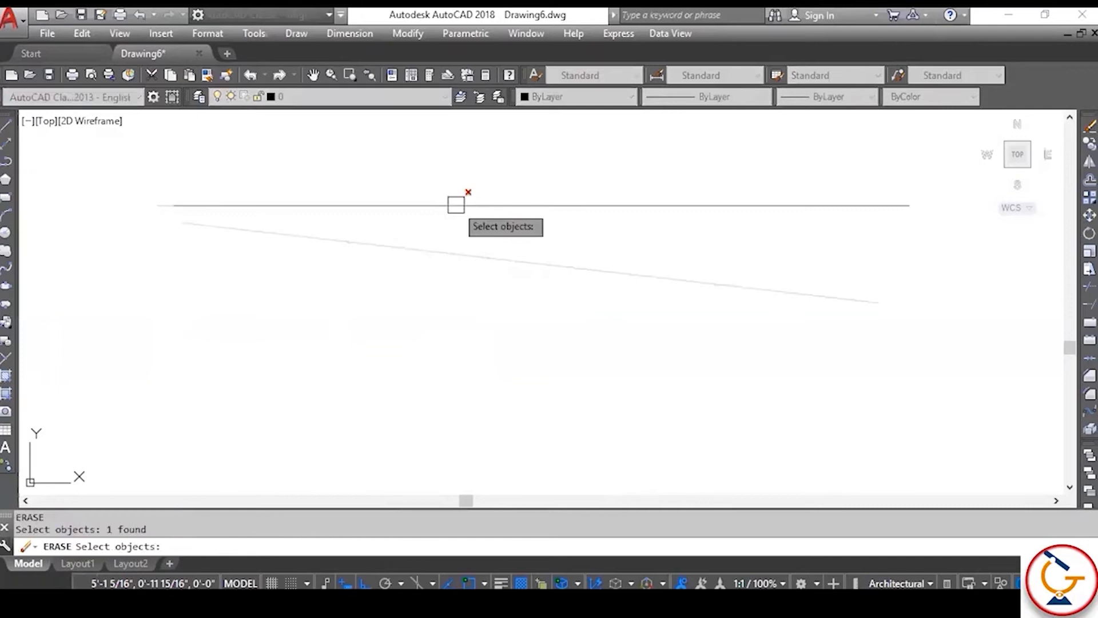
click(456, 204)
click(436, 204)
click(436, 204)
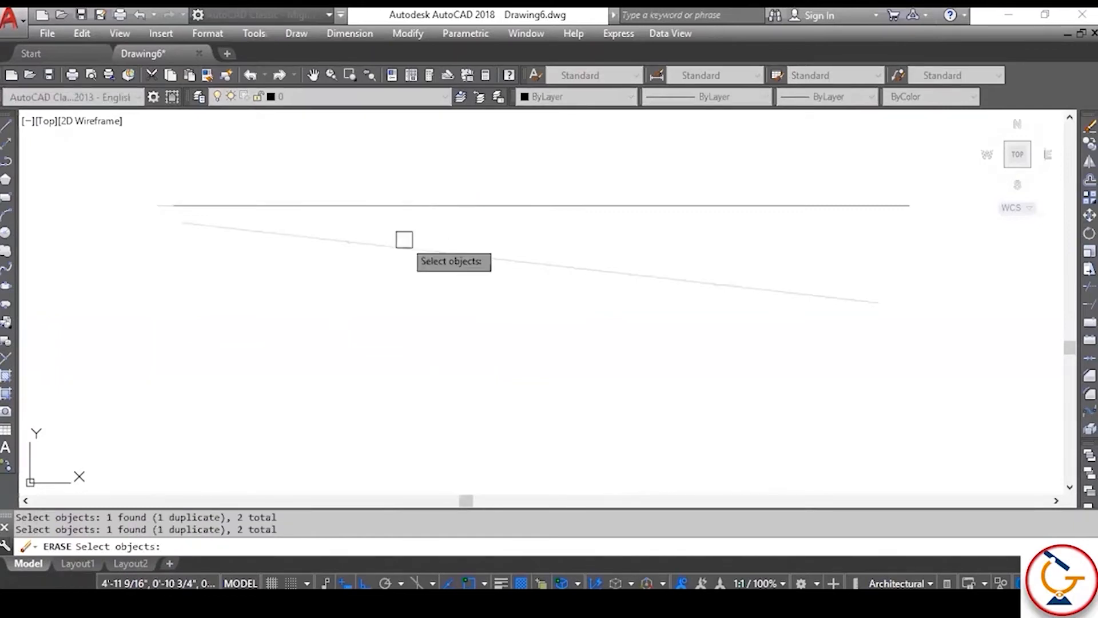
key(Escape)
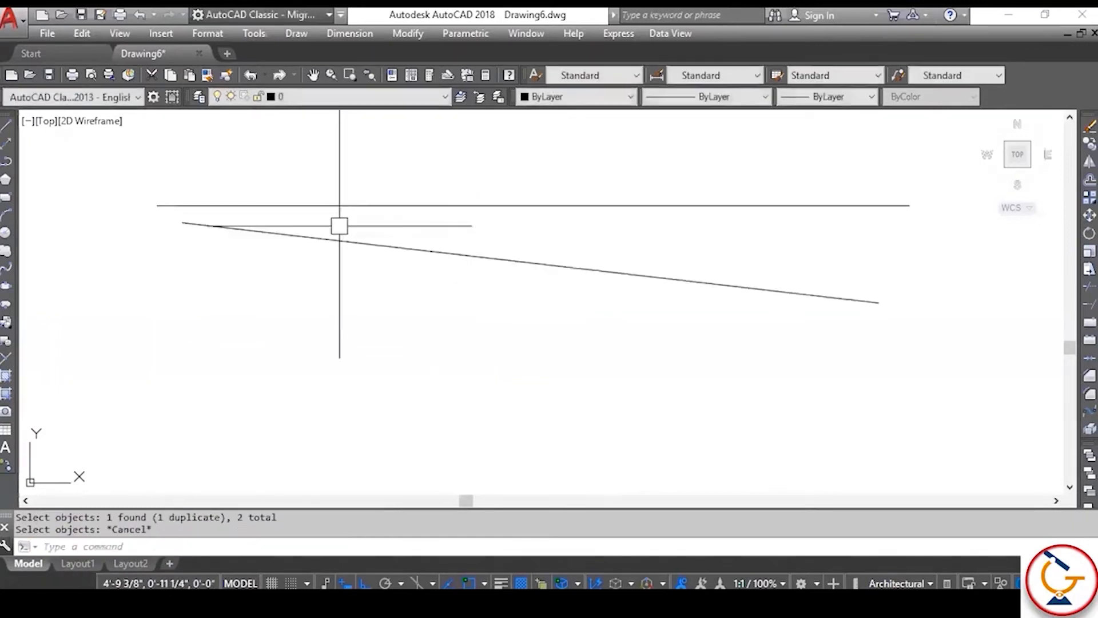
Step: Delete the horizontal line segments and the sloping line, leaving the drawing area empty
click(382, 205)
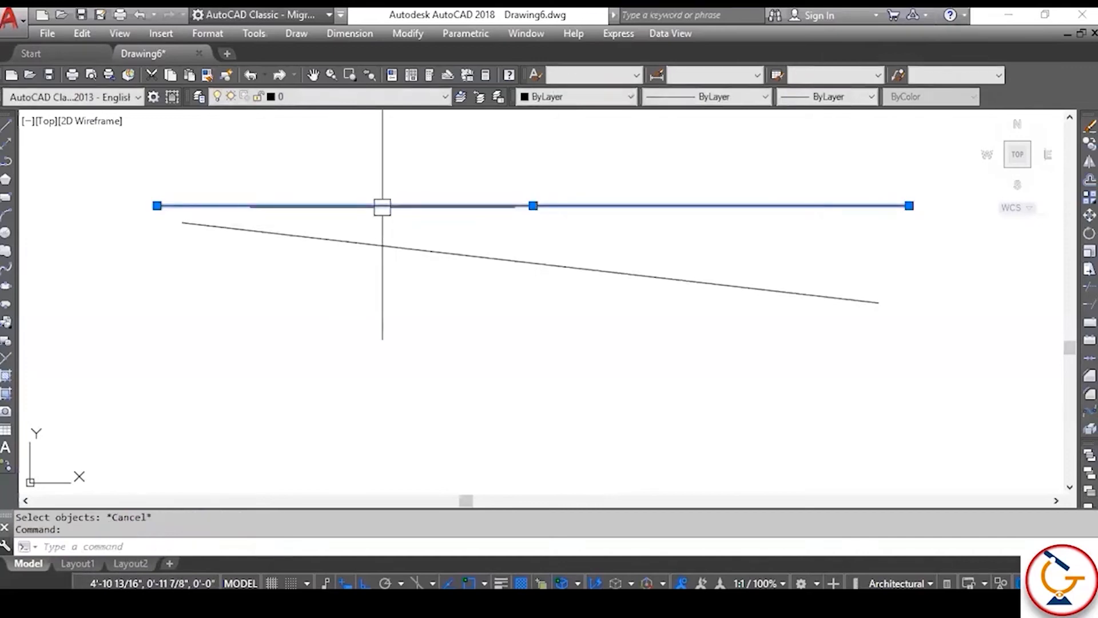
key(Delete)
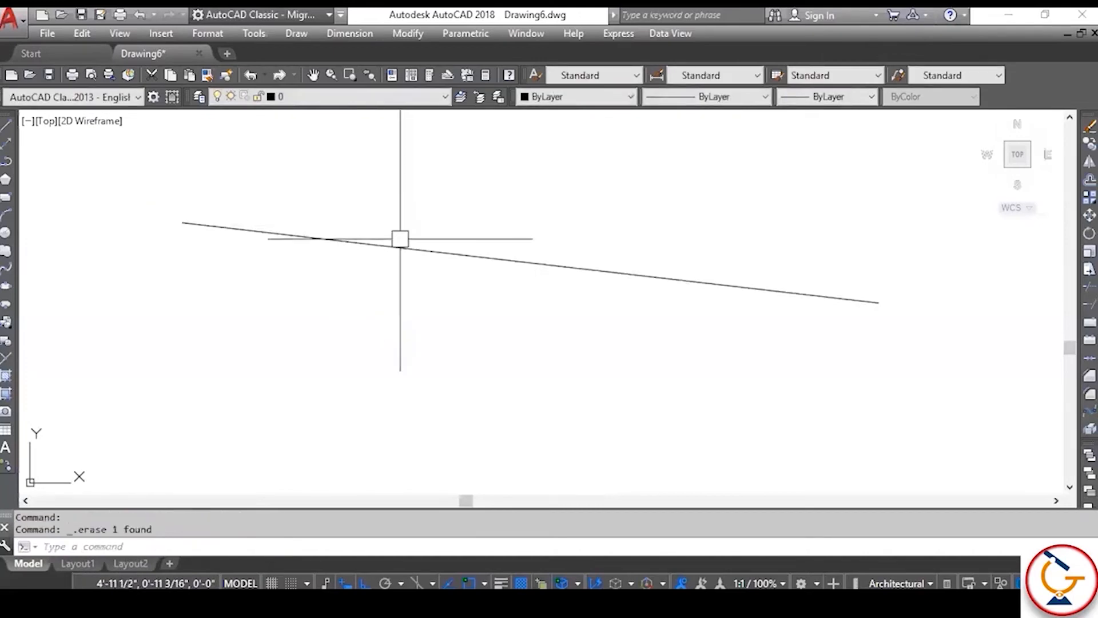
click(396, 245)
key(Delete)
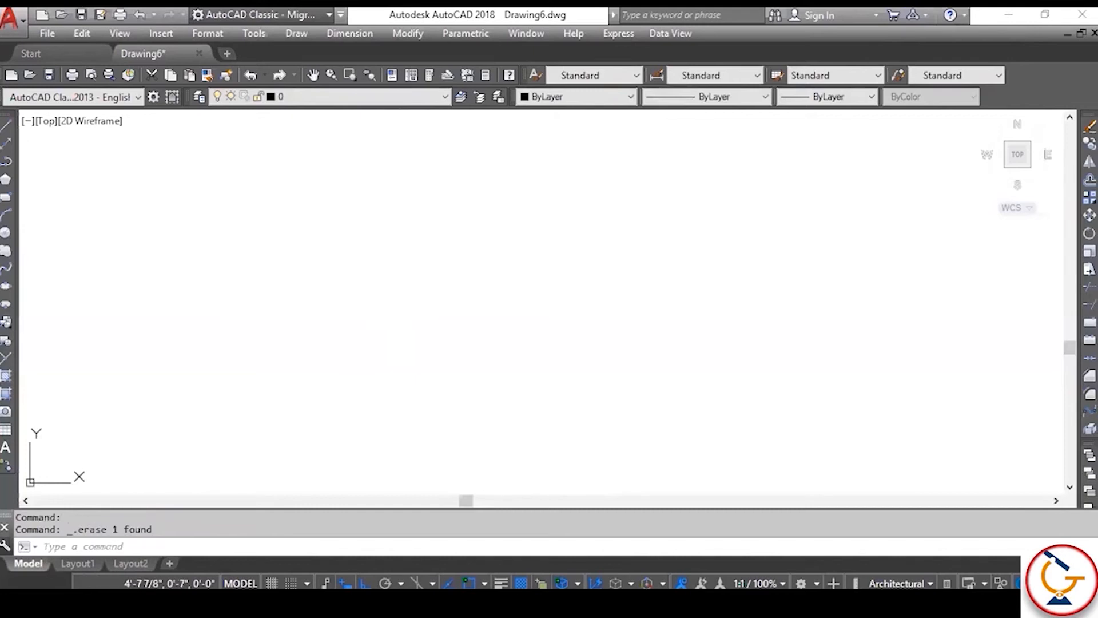
key(Escape)
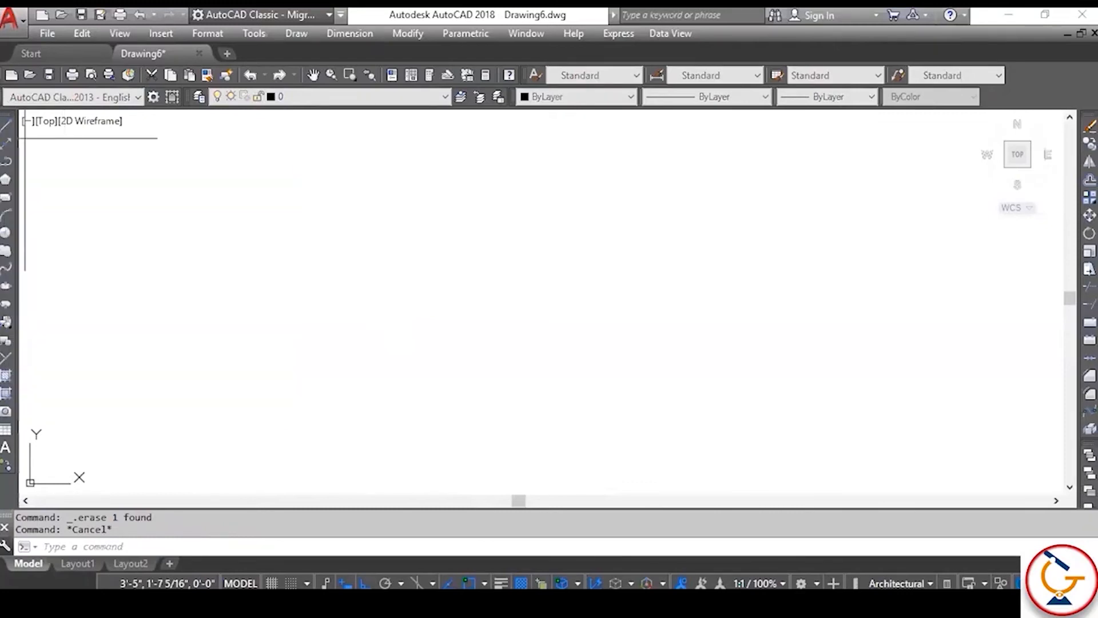
Step: Draw a horizontal line 10'6" long towards the right with the Line command and end the command
click(6, 124)
click(338, 270)
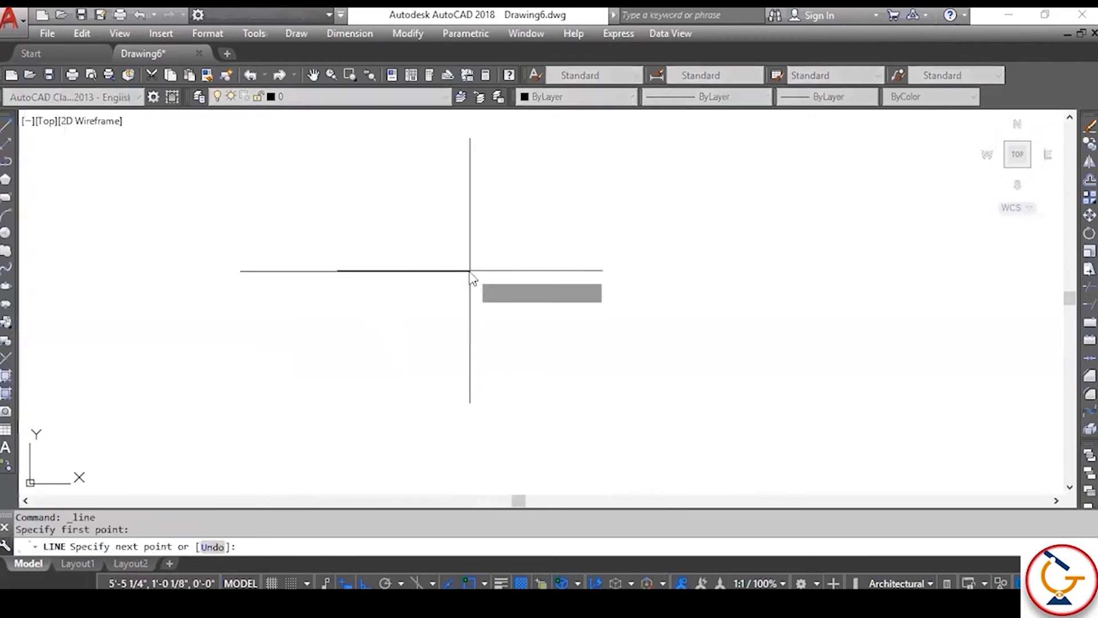
text(10)
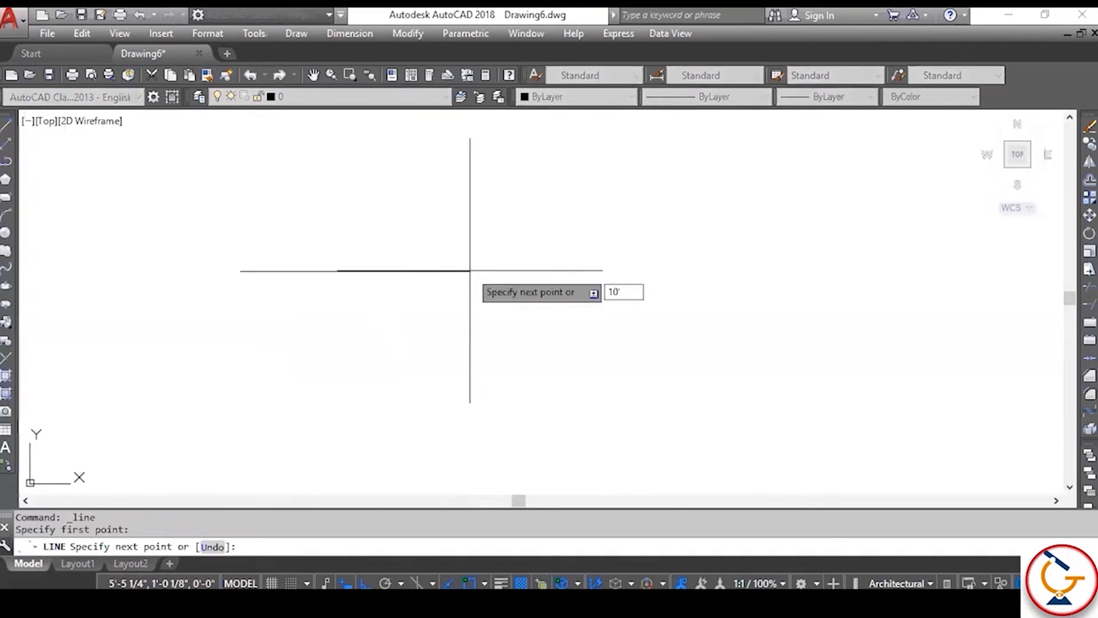
text(')
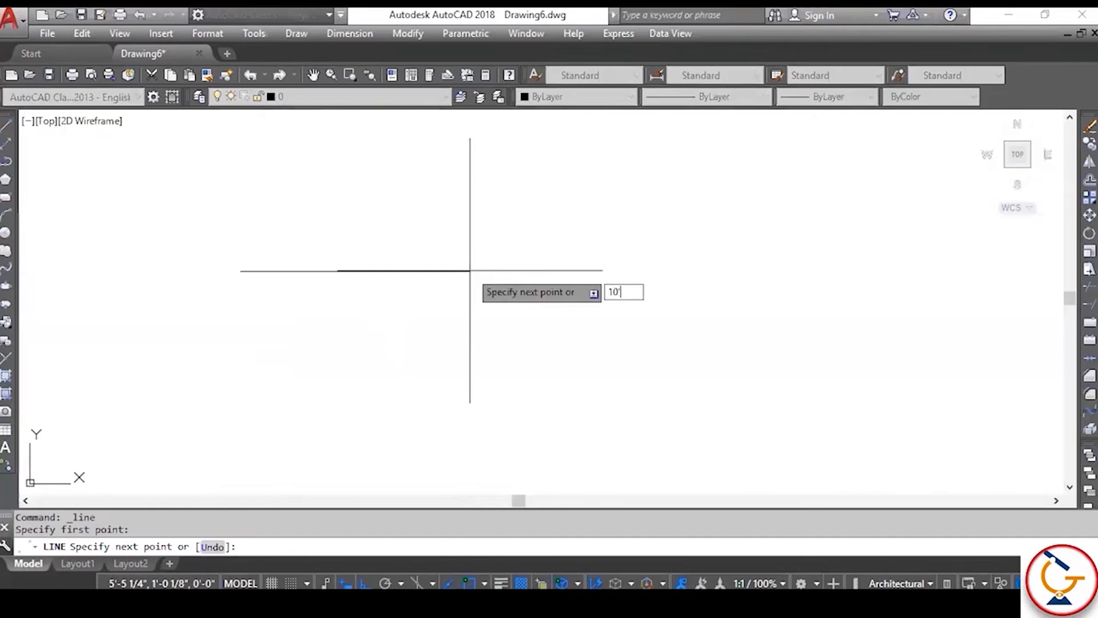
text(6")
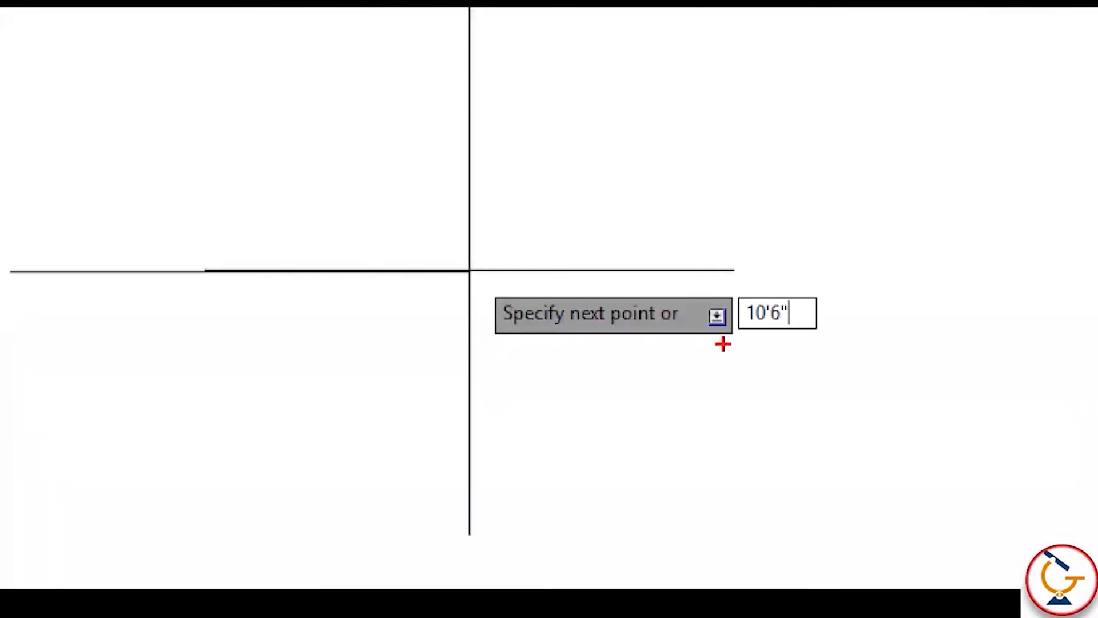
mouse_move(756, 338)
mouse_down()
mouse_move(794, 338)
mouse_move(770, 252)
mouse_move(741, 330)
mouse_up()
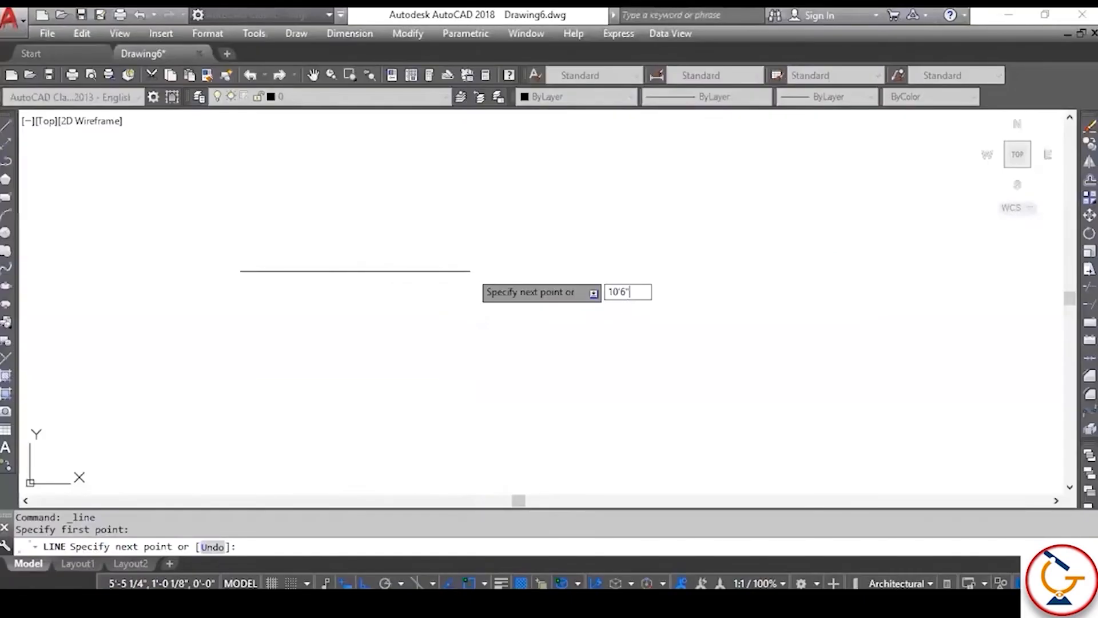
key(Return)
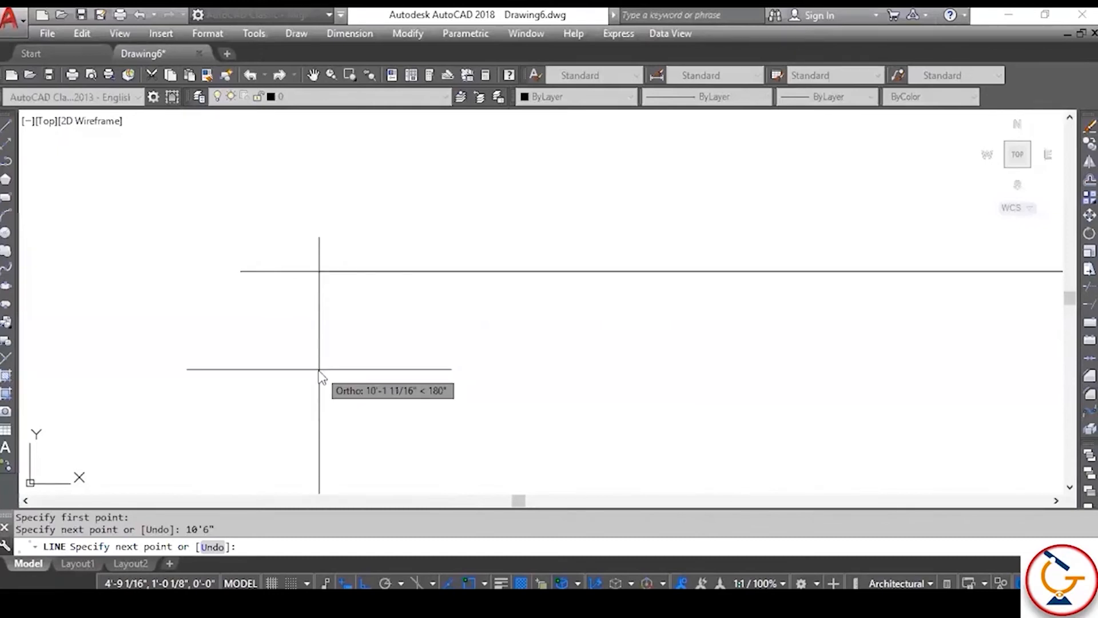
text(z)
key(Return)
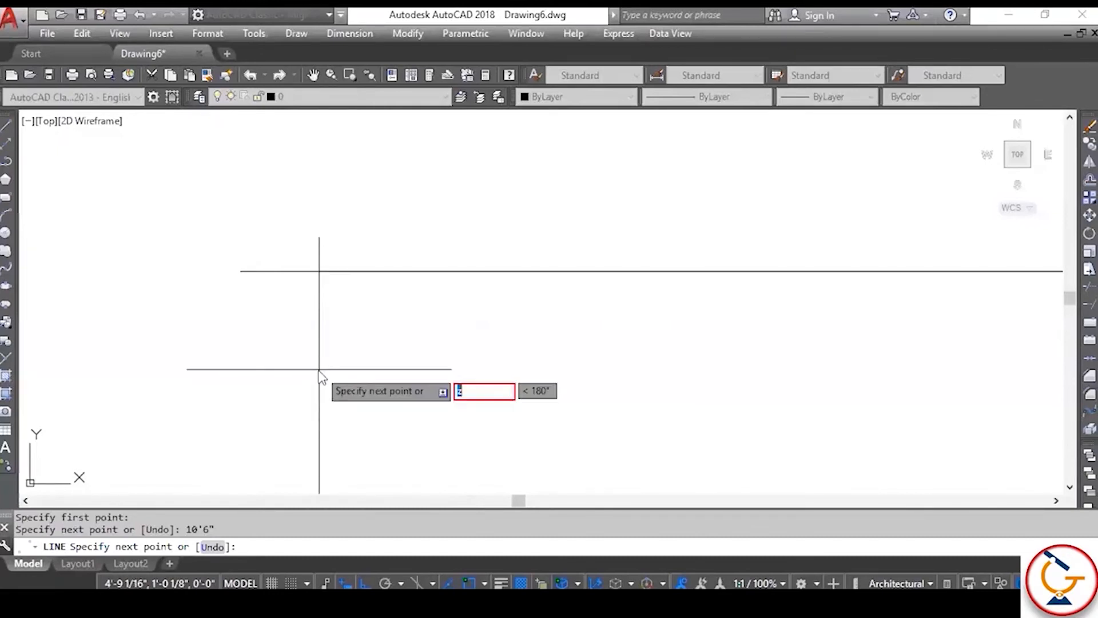
key(Escape)
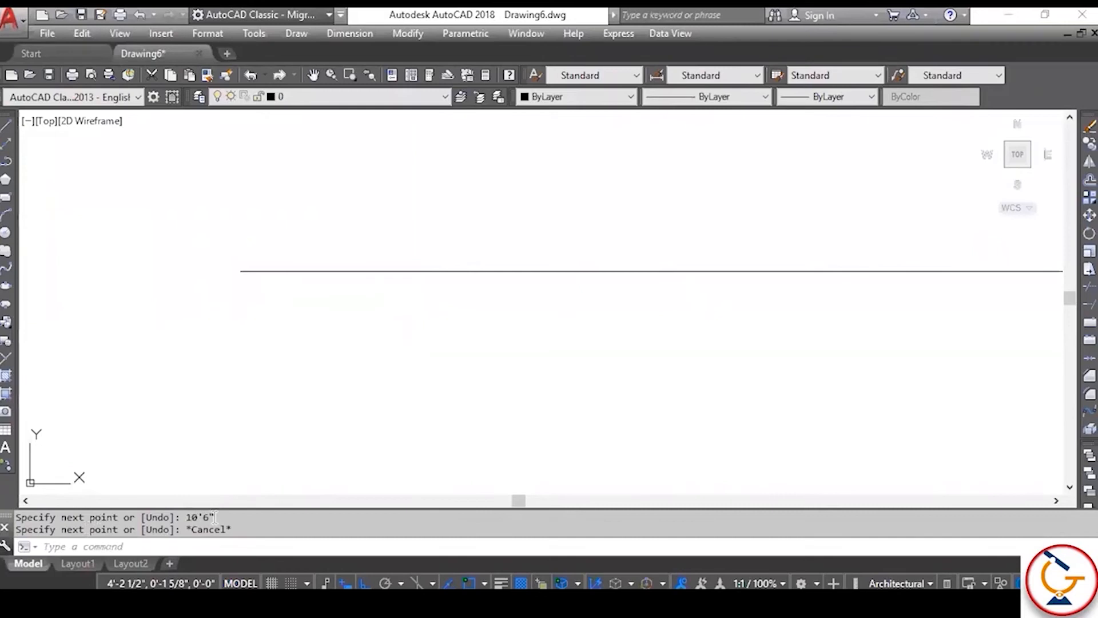
Step: Zoom to the whole drawing and examine the full length of the 10'6" line at different magnifications
text(z)
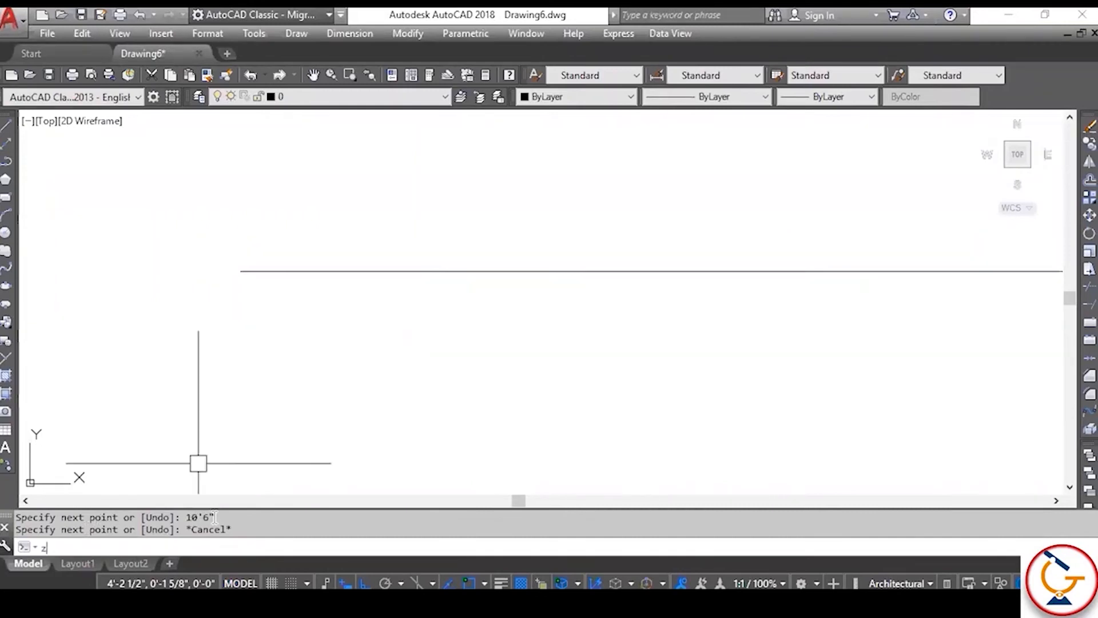
key(Return)
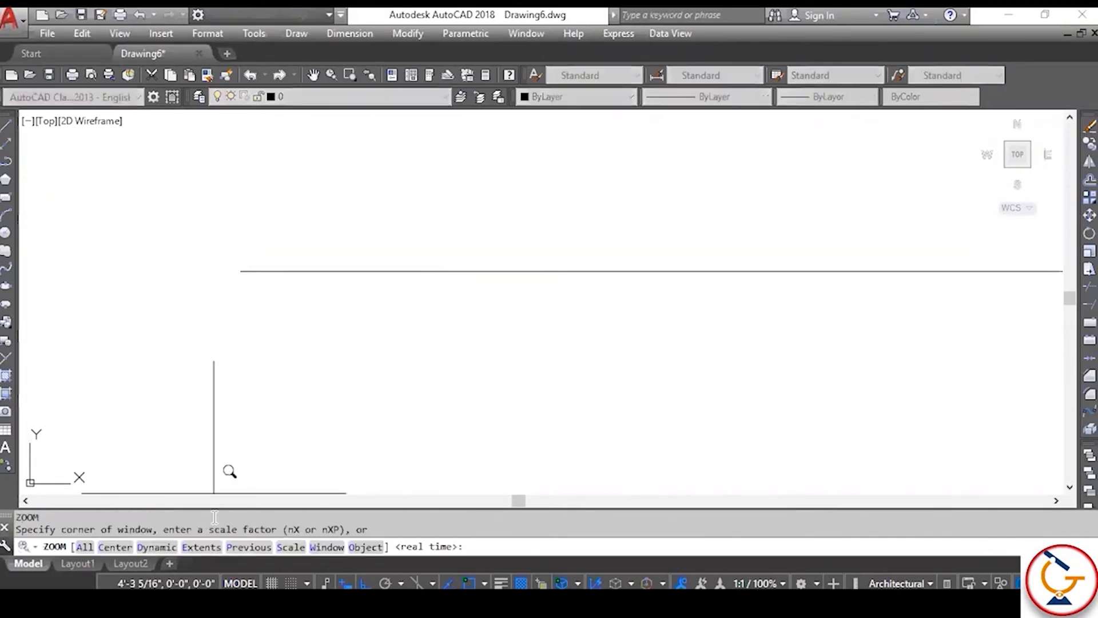
text(a)
key(Return)
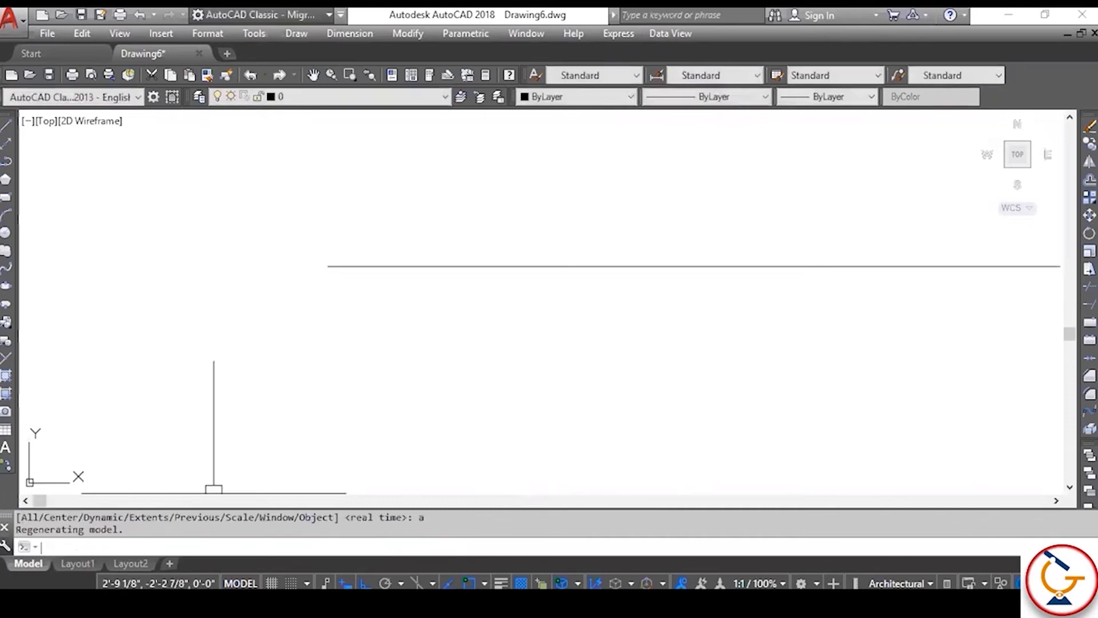
scroll(296, 306, down, 5)
scroll(429, 287, up, 2)
click(450, 287)
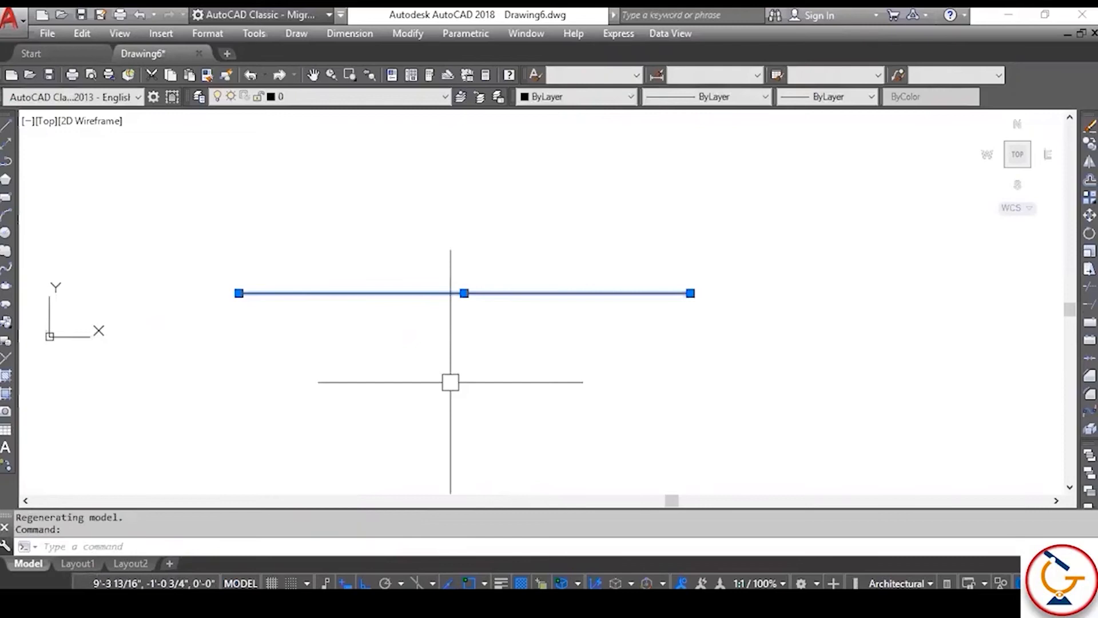
scroll(450, 323, up, 4)
scroll(474, 307, down, 2)
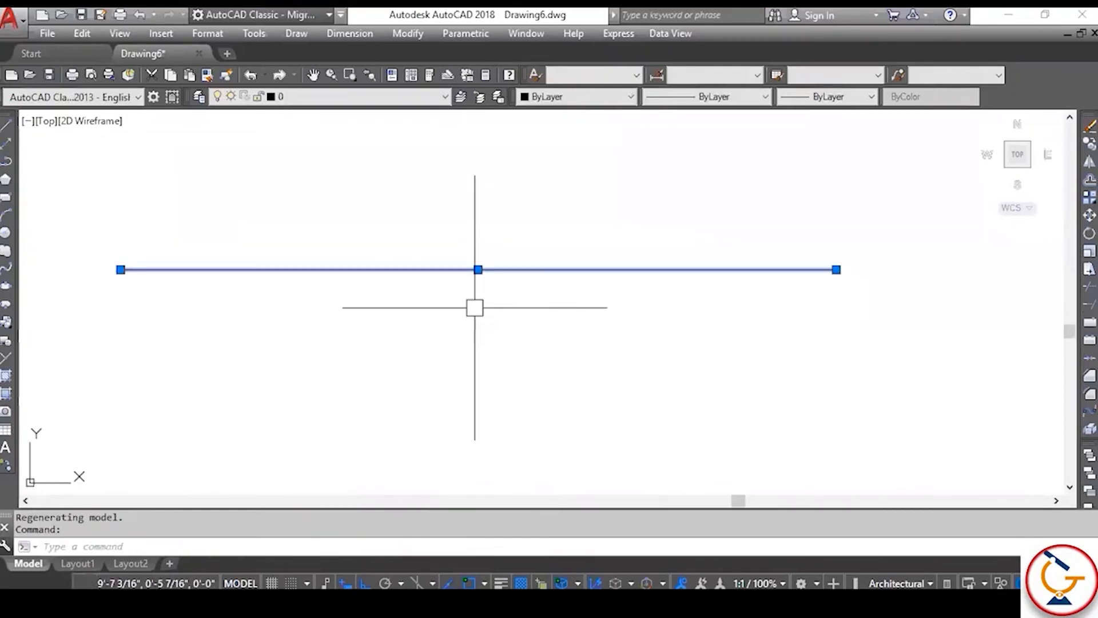
key(Escape)
scroll(475, 280, up, 3)
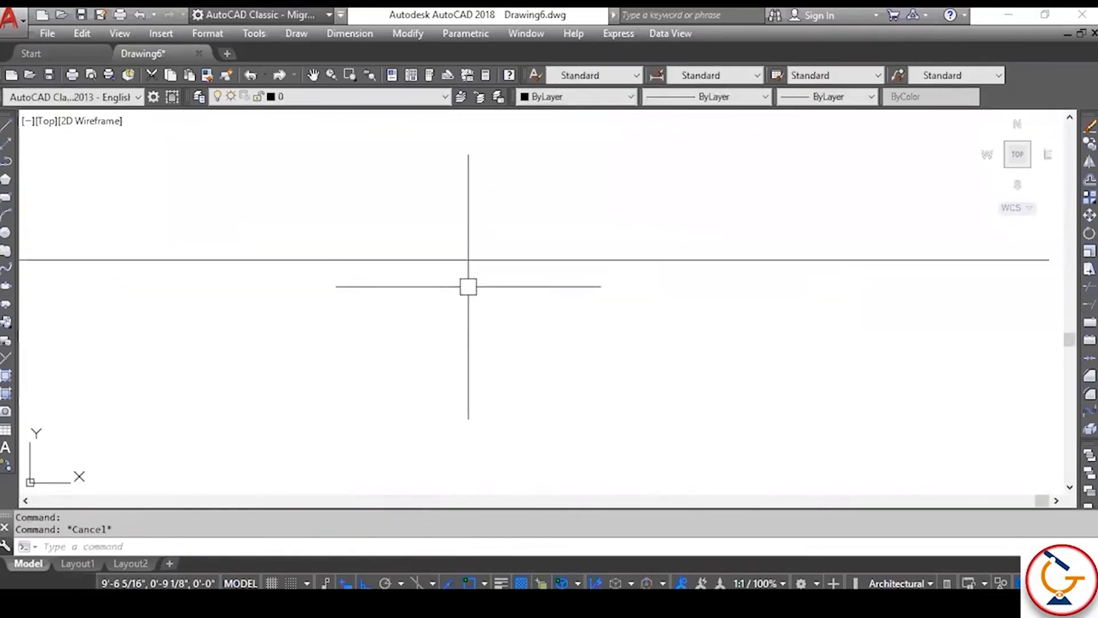
scroll(467, 286, down, 3)
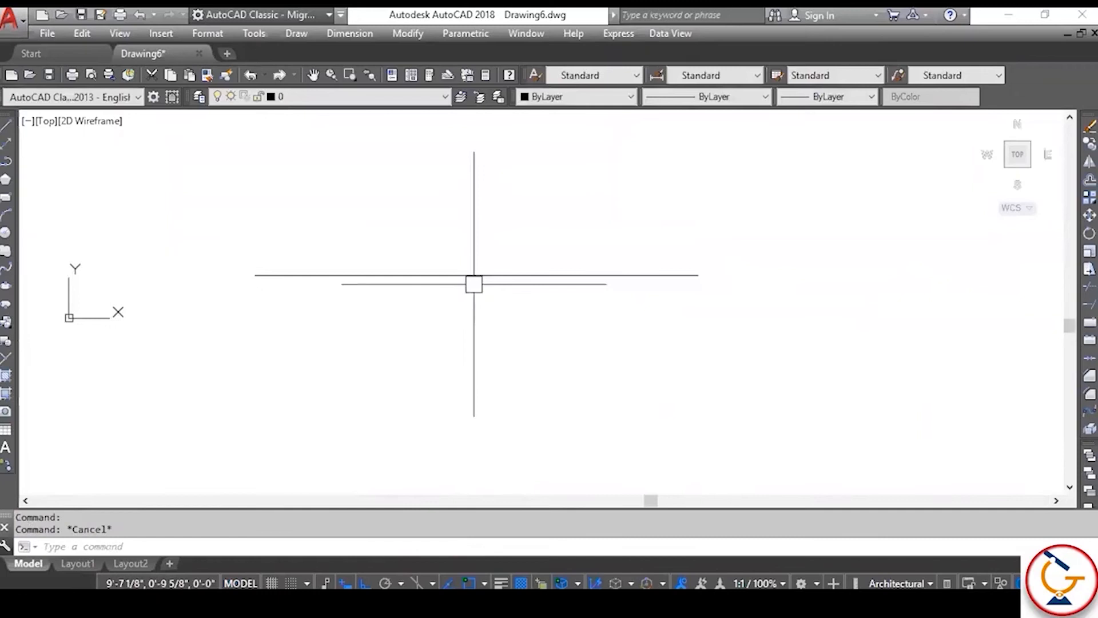
scroll(456, 279, up, 2)
scroll(449, 278, down, 2)
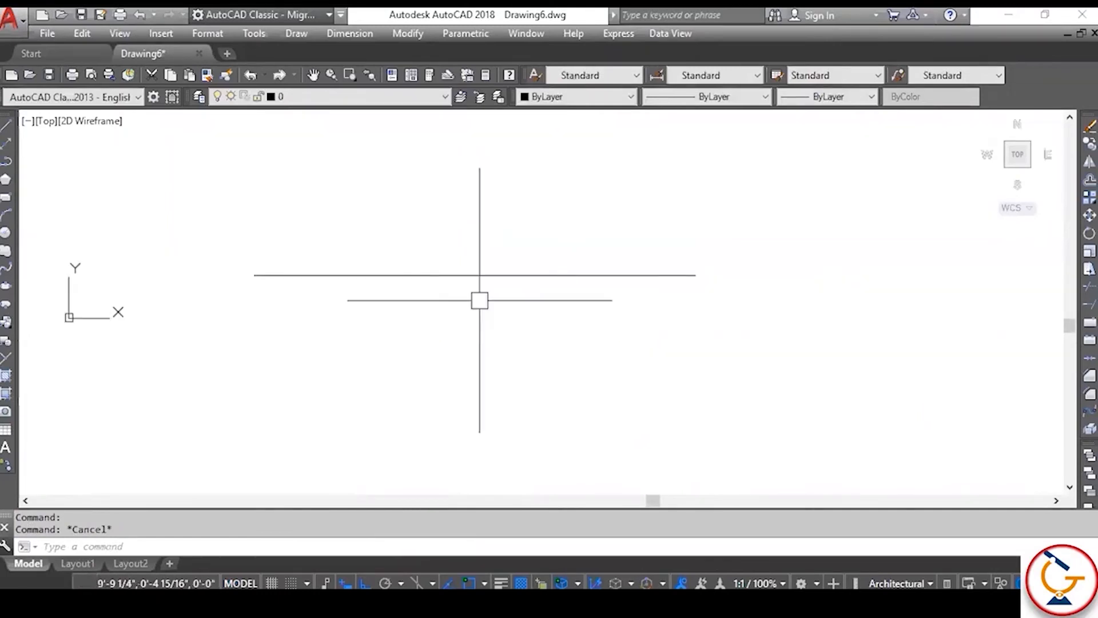
scroll(462, 278, up, 2)
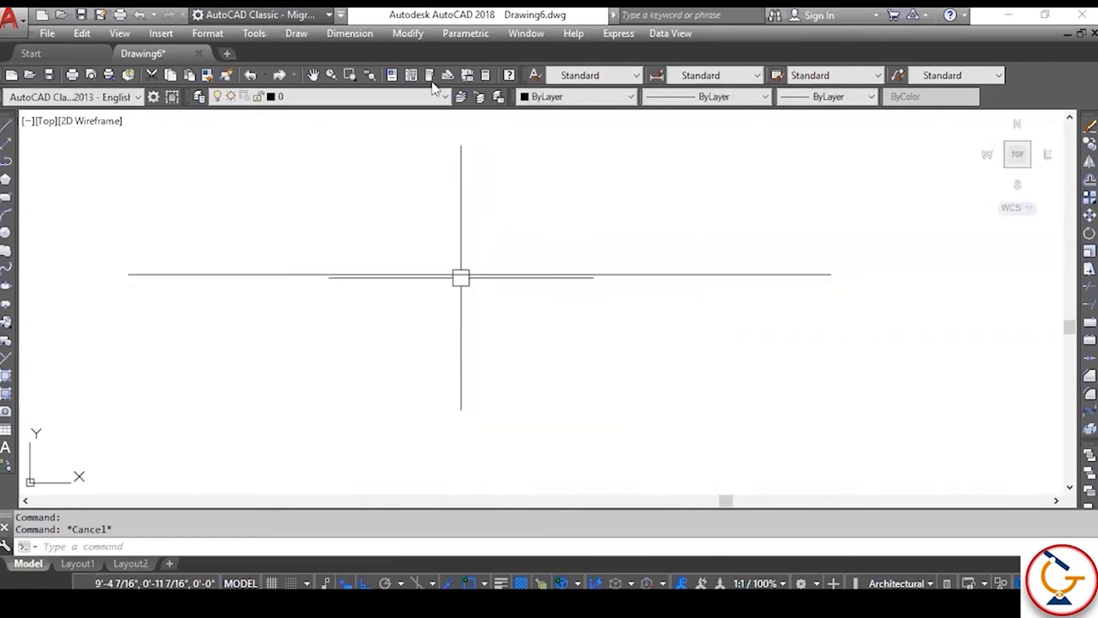
click(349, 33)
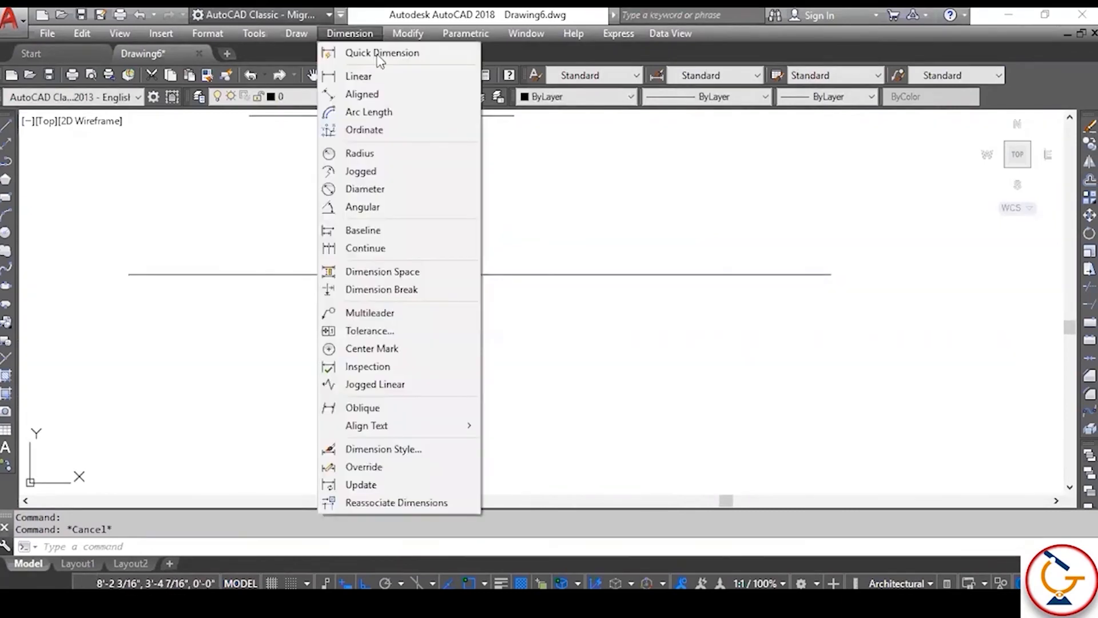
click(371, 52)
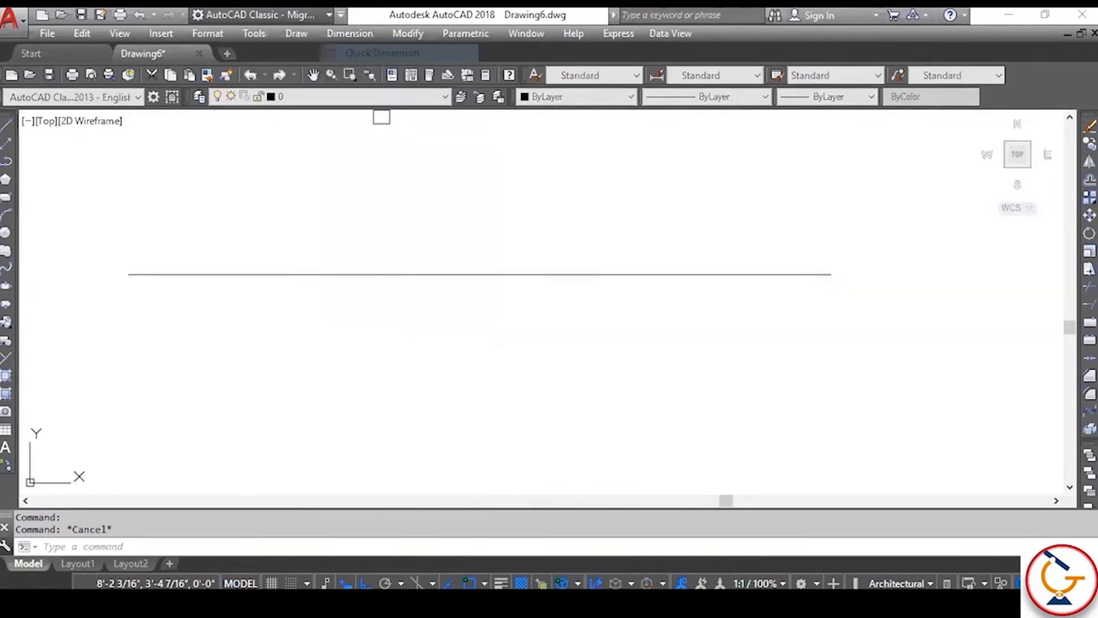
click(130, 274)
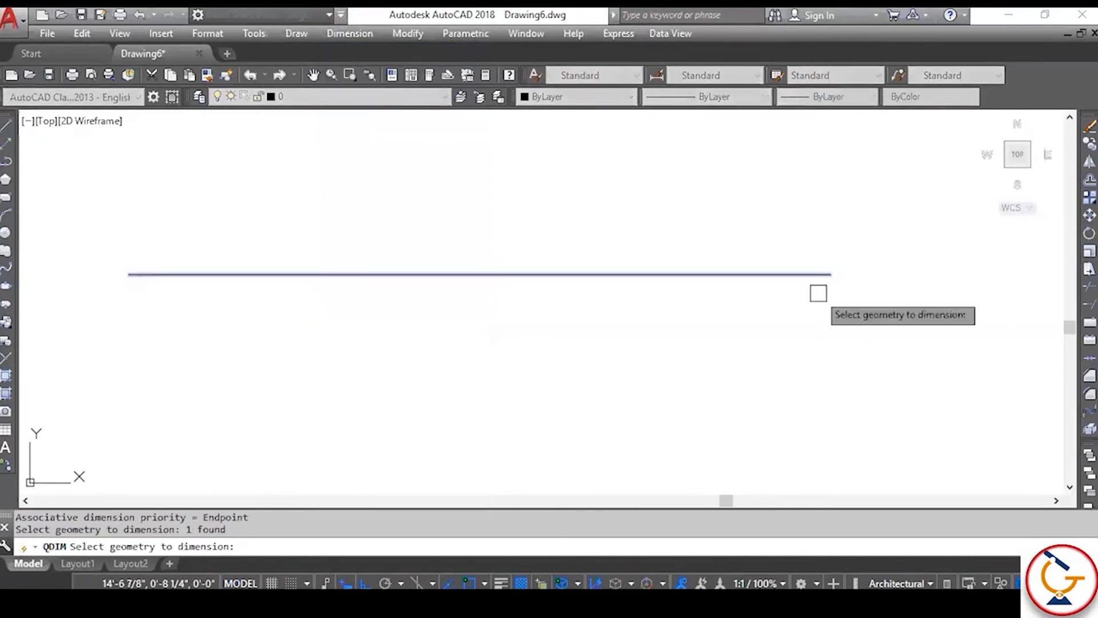
click(817, 274)
click(815, 203)
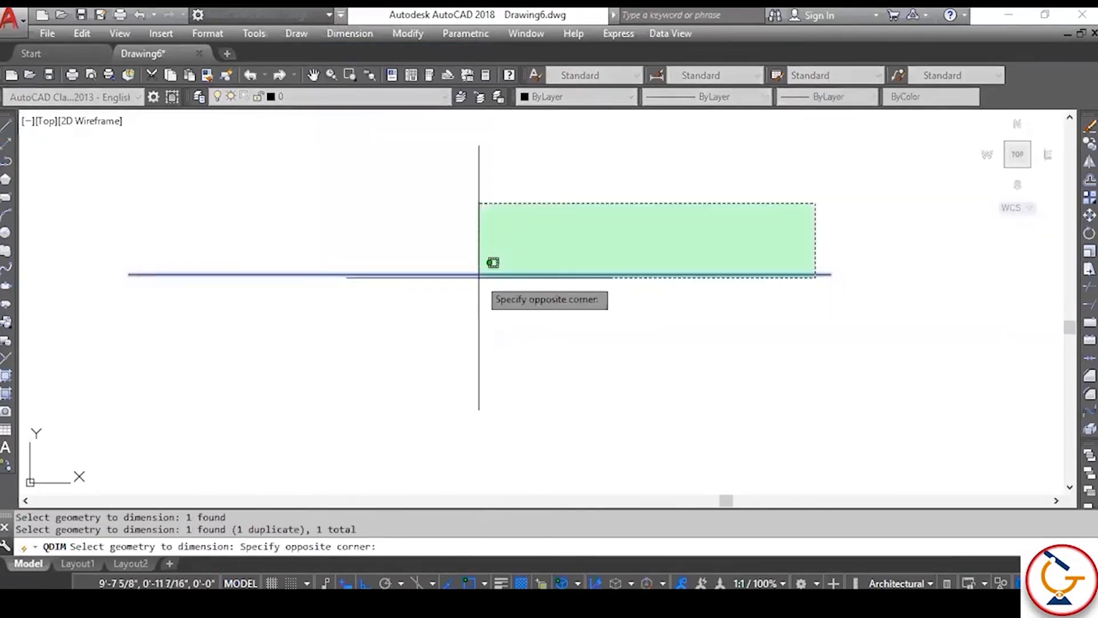
click(478, 274)
click(473, 209)
key(Escape)
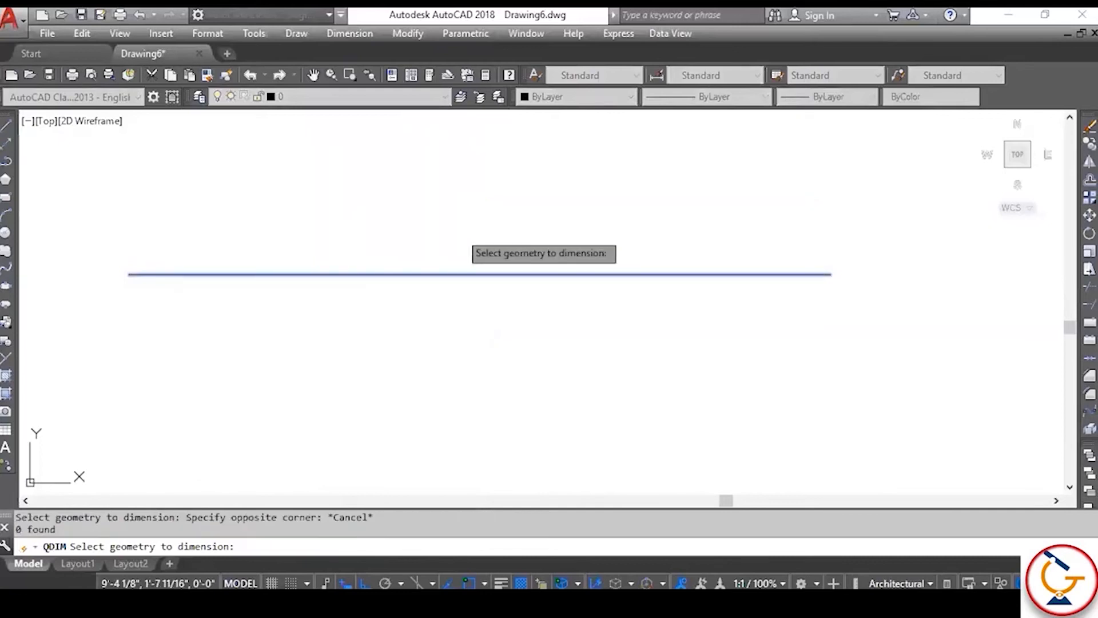
Step: Add a linear dimension between the line's two endpoints, placed about 1'-3" above it, and inspect its text up close
click(350, 33)
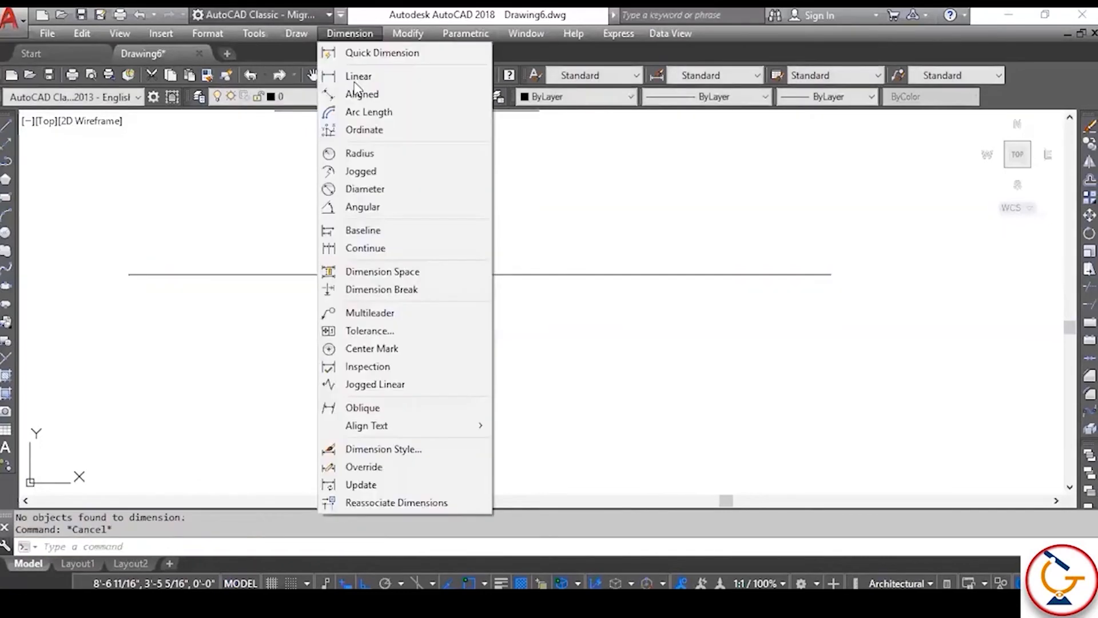
click(359, 90)
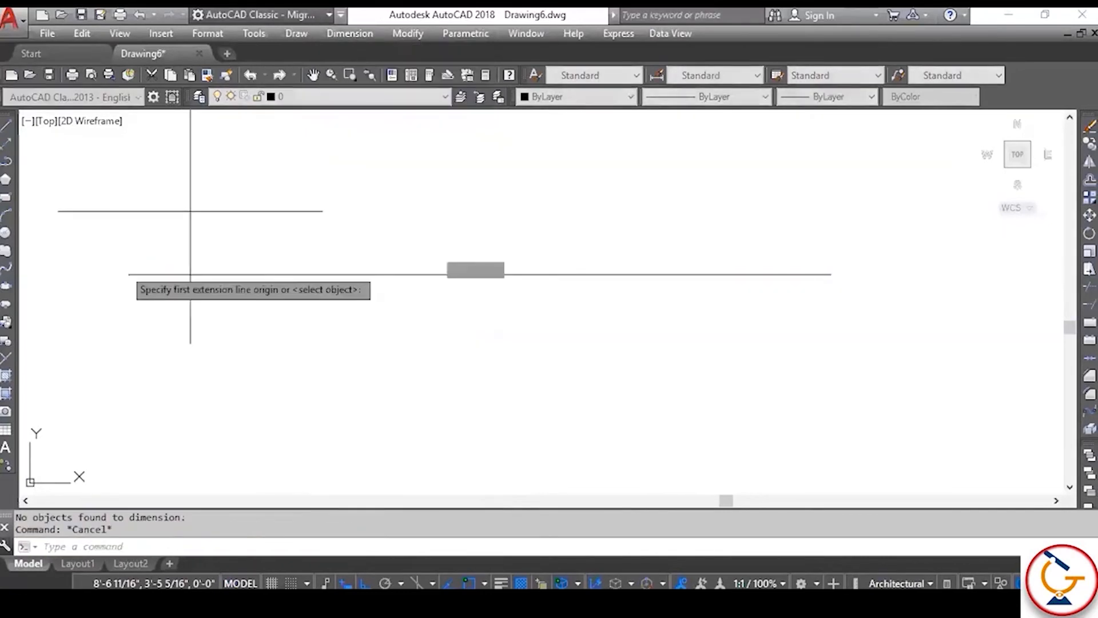
click(128, 274)
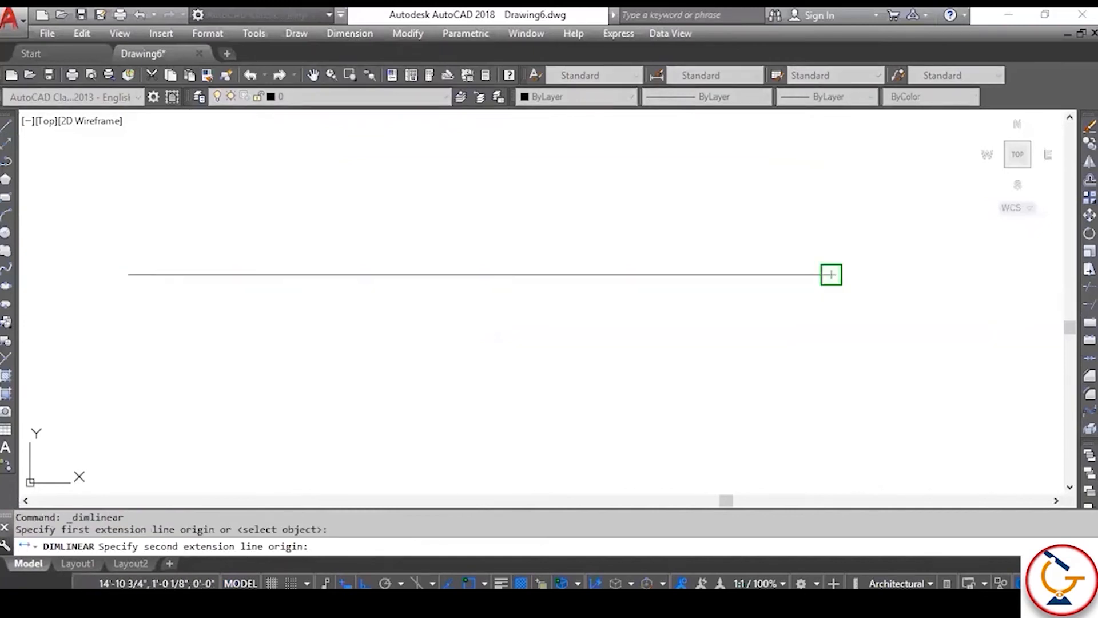
click(831, 274)
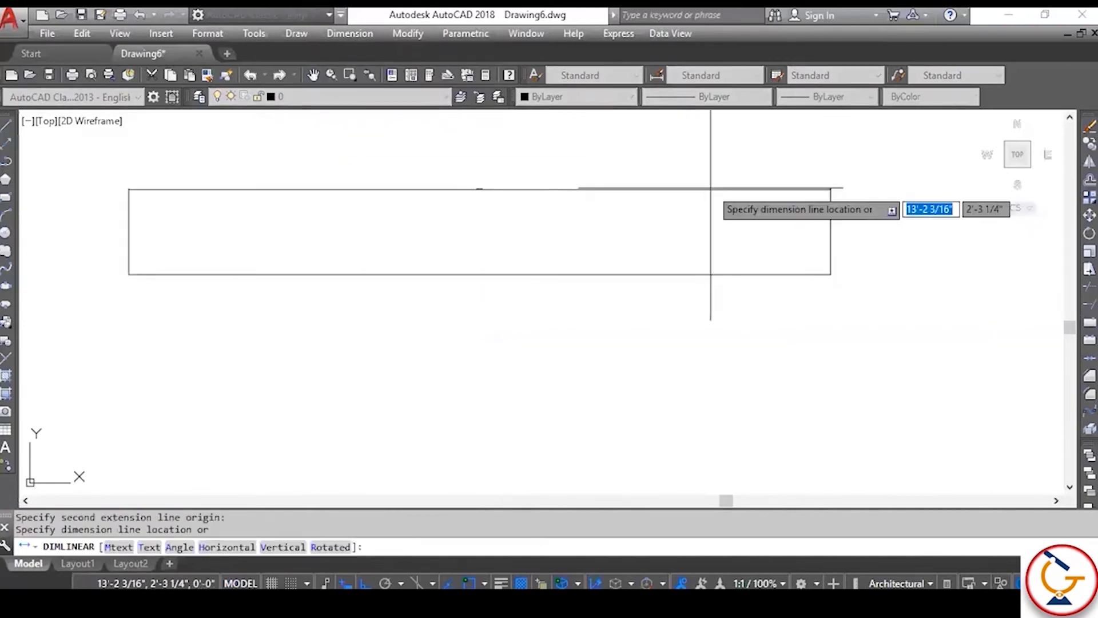
click(711, 187)
scroll(487, 173, up, 5)
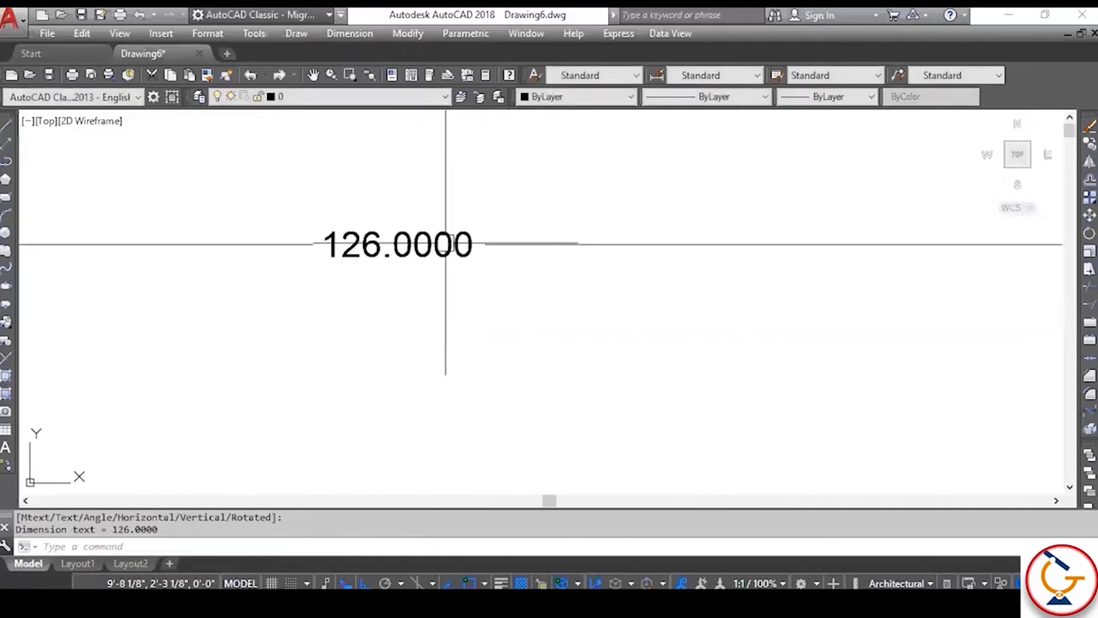
scroll(376, 236, up, 2)
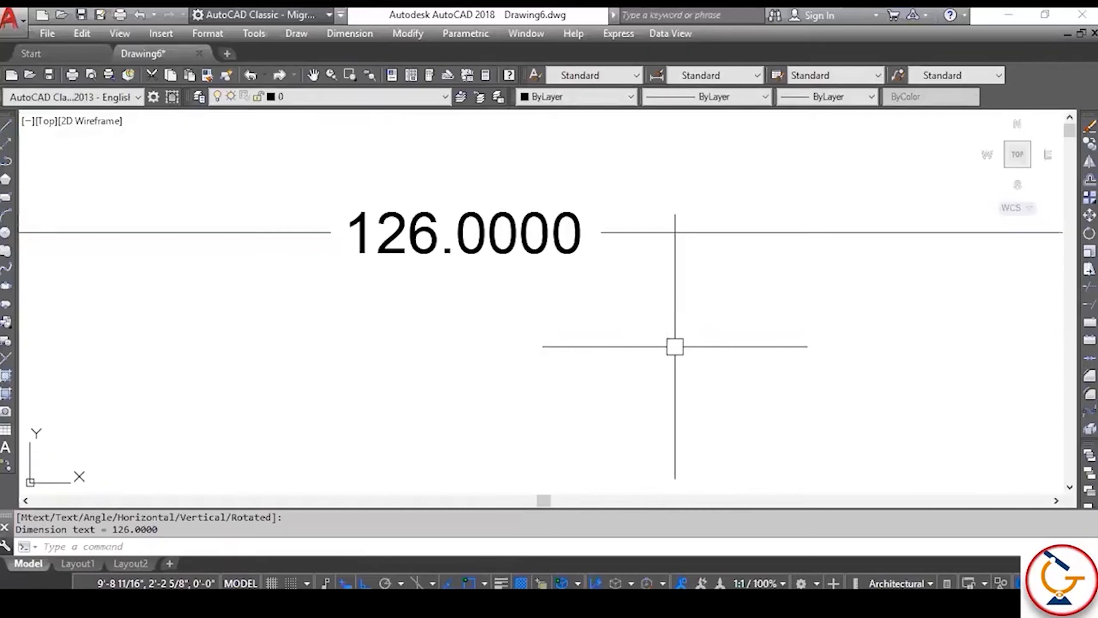
Step: Delete the linear dimension and the horizontal line
scroll(675, 346, down, 8)
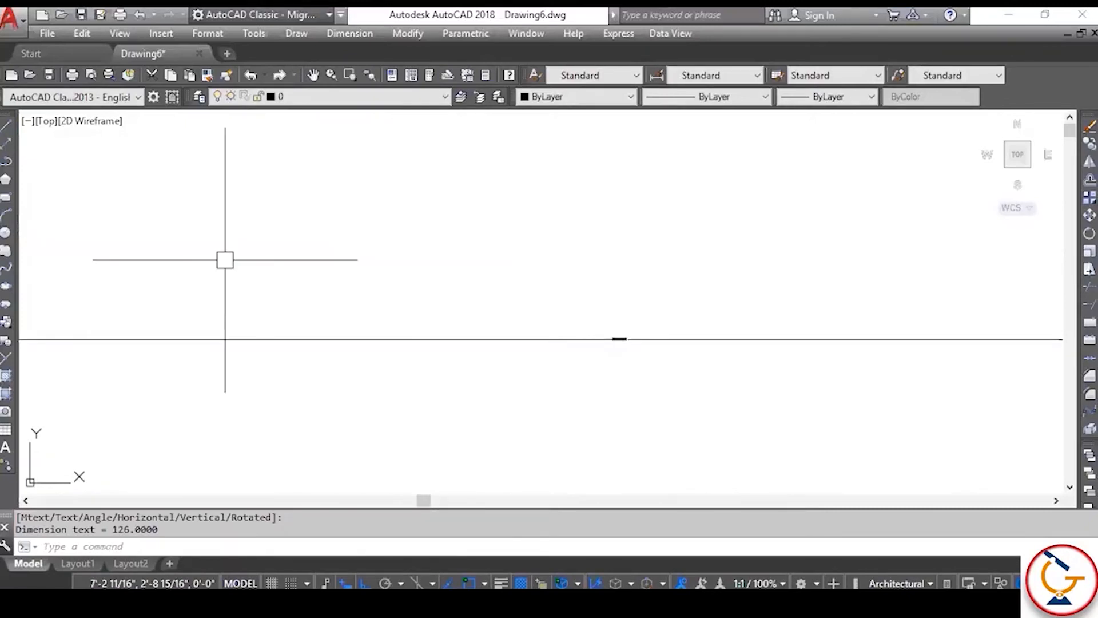
middle_drag(293, 316, 239, 269)
scroll(349, 259, up, 8)
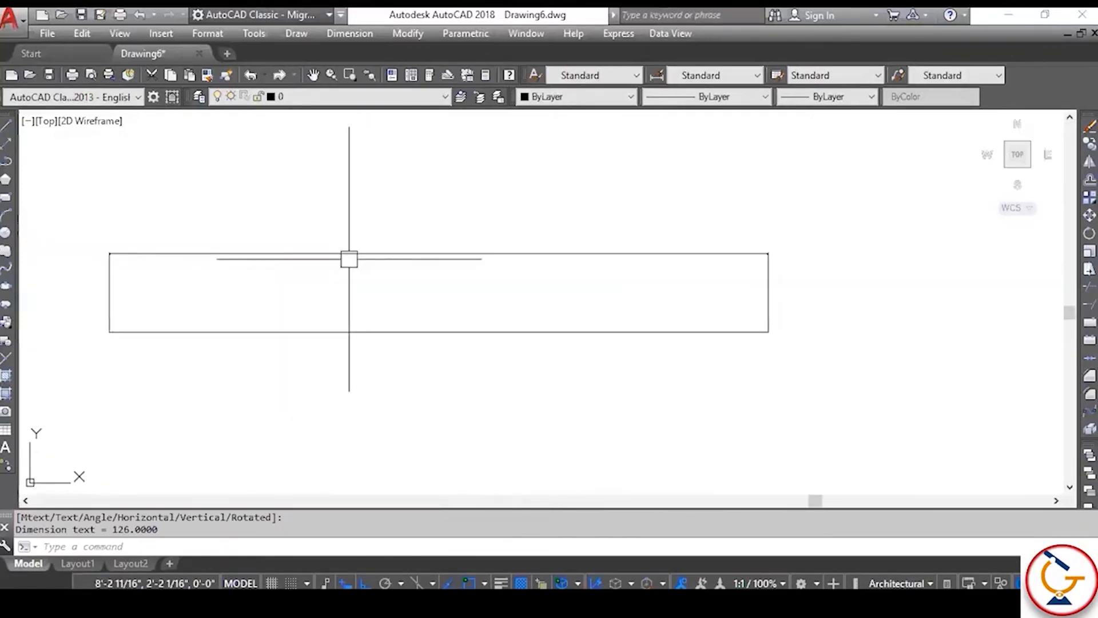
click(349, 258)
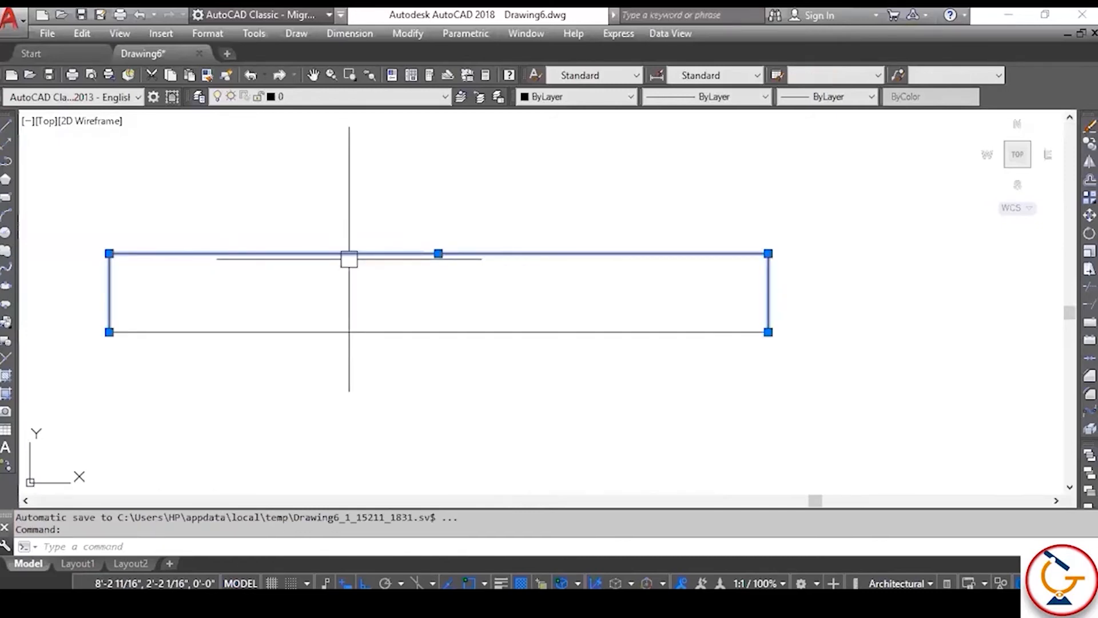
key(Delete)
click(356, 328)
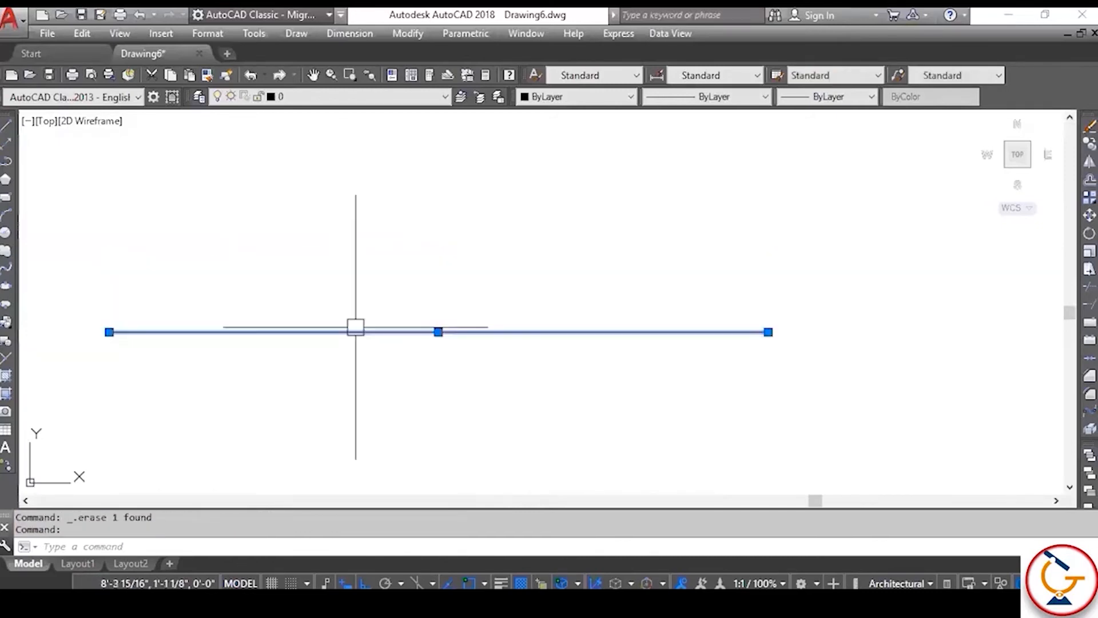
key(Delete)
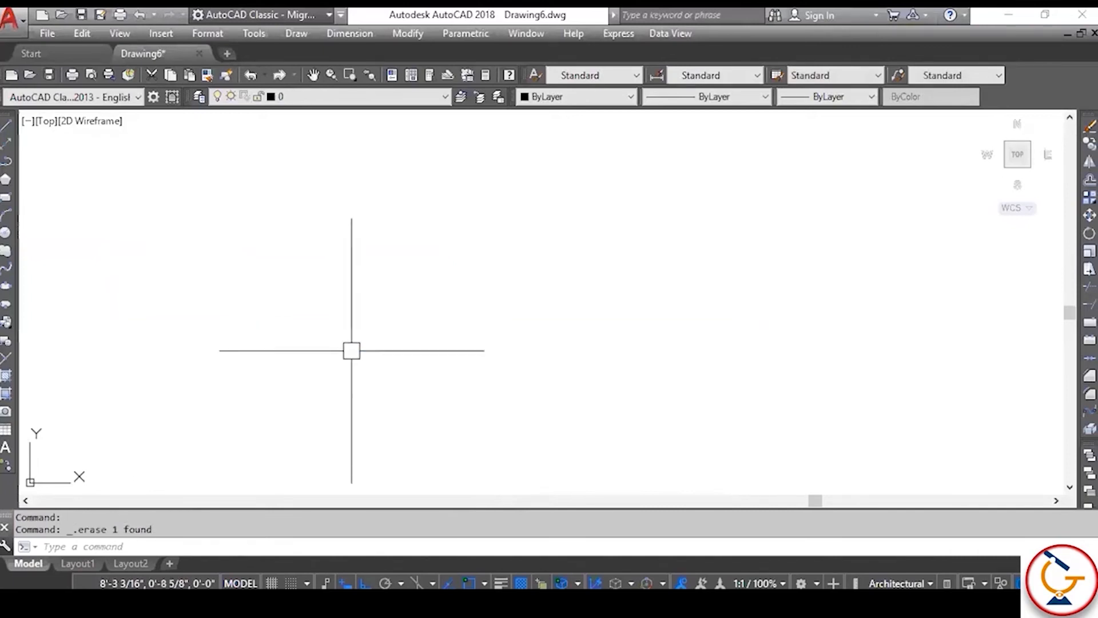
Step: Review the length, angle and insertion scale settings in the Drawing Units dialog and close it
click(12, 19)
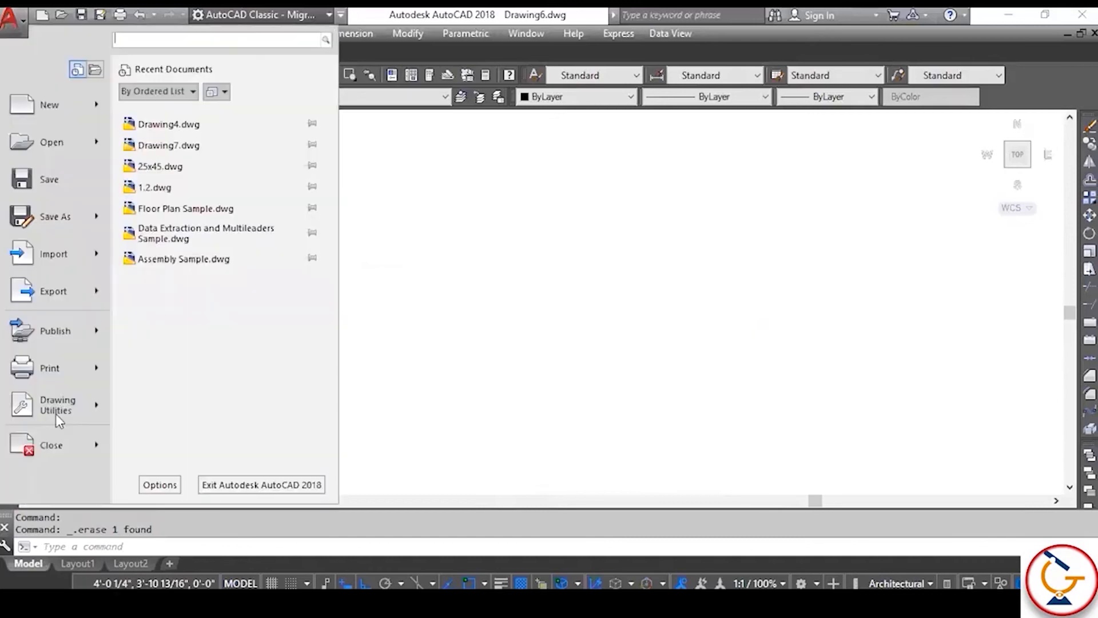
mouse_move(73, 407)
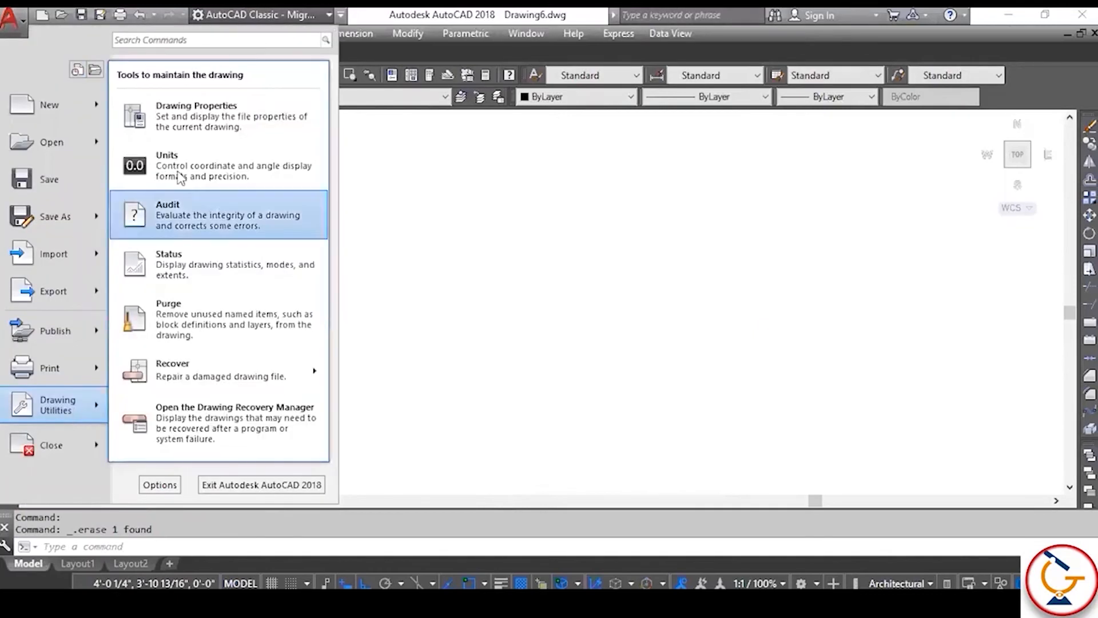
click(177, 170)
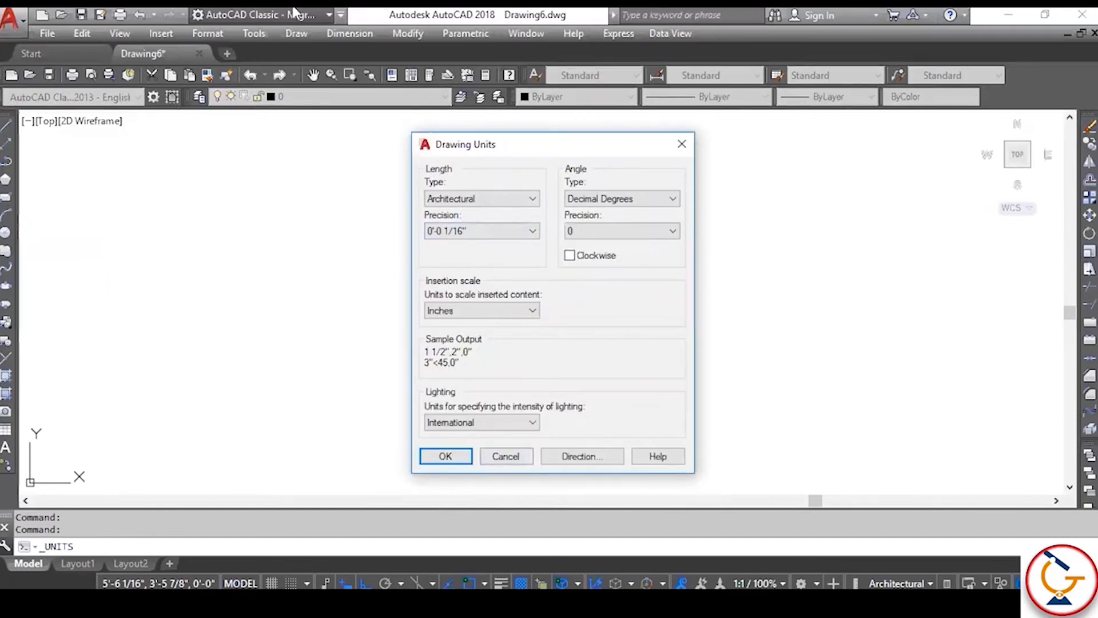
key(Return)
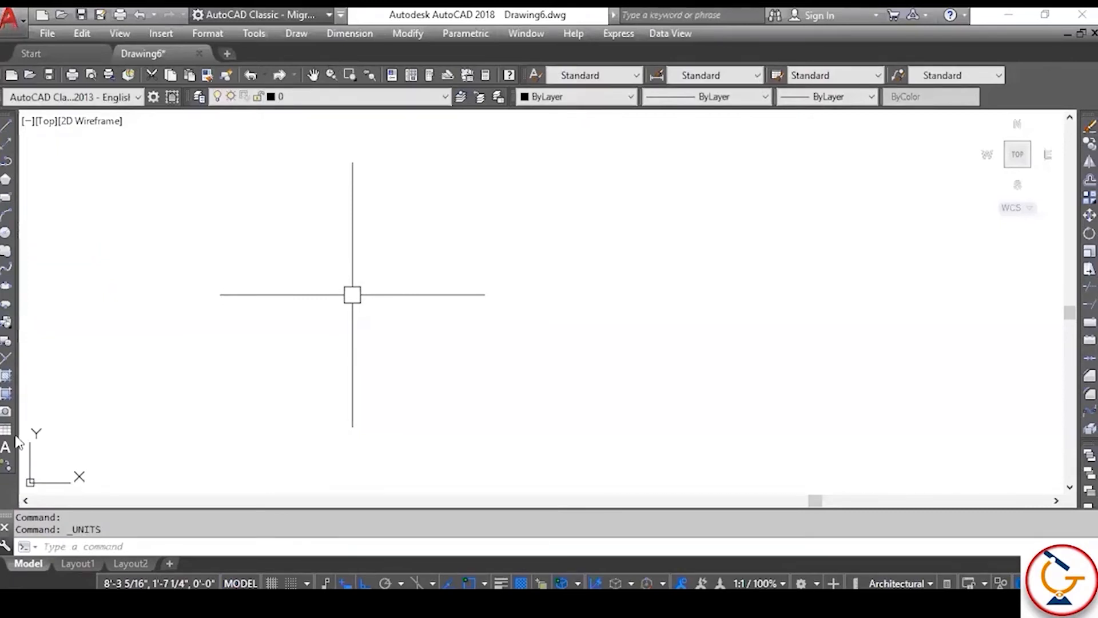
Step: Choose Architectural as the drawing's length unit type in the Drawing Units dialog and accept the settings
mouse_move(68, 411)
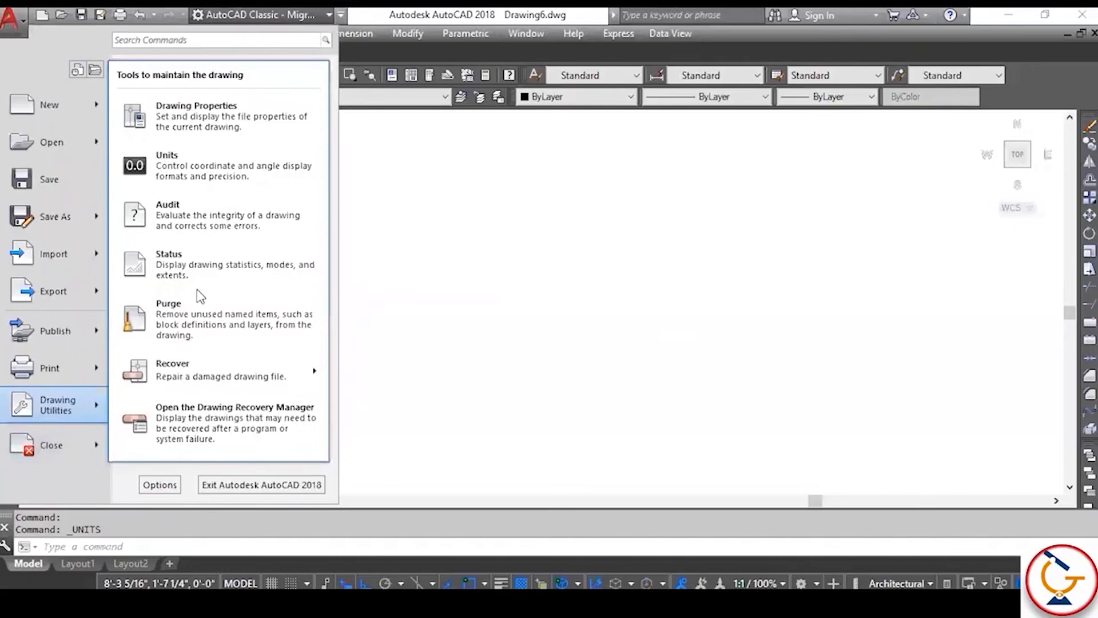
click(241, 177)
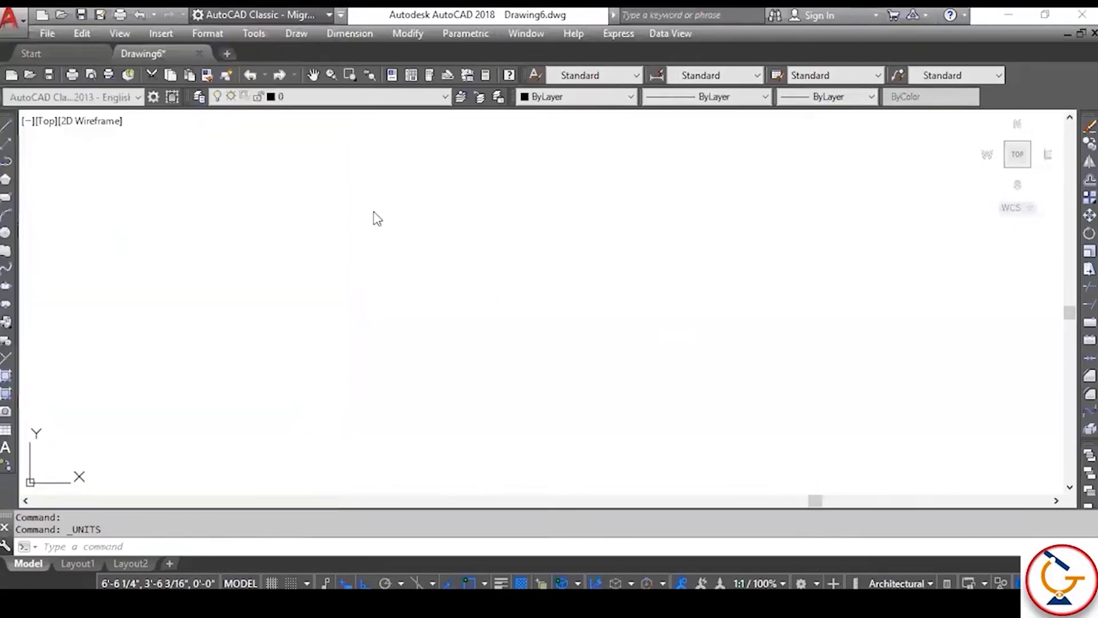
click(471, 200)
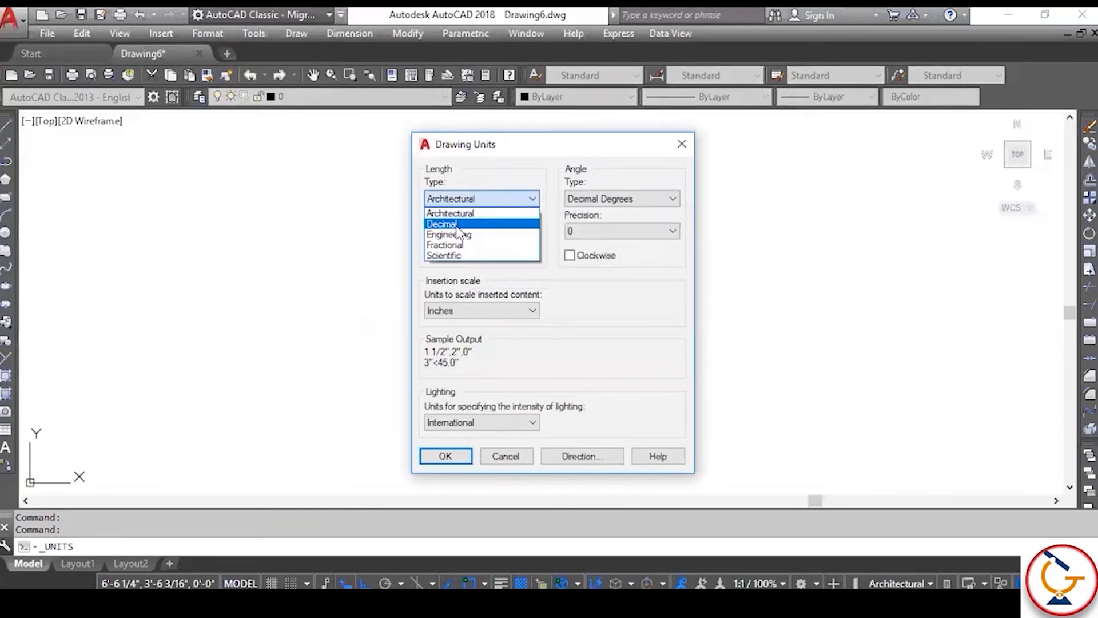
click(465, 216)
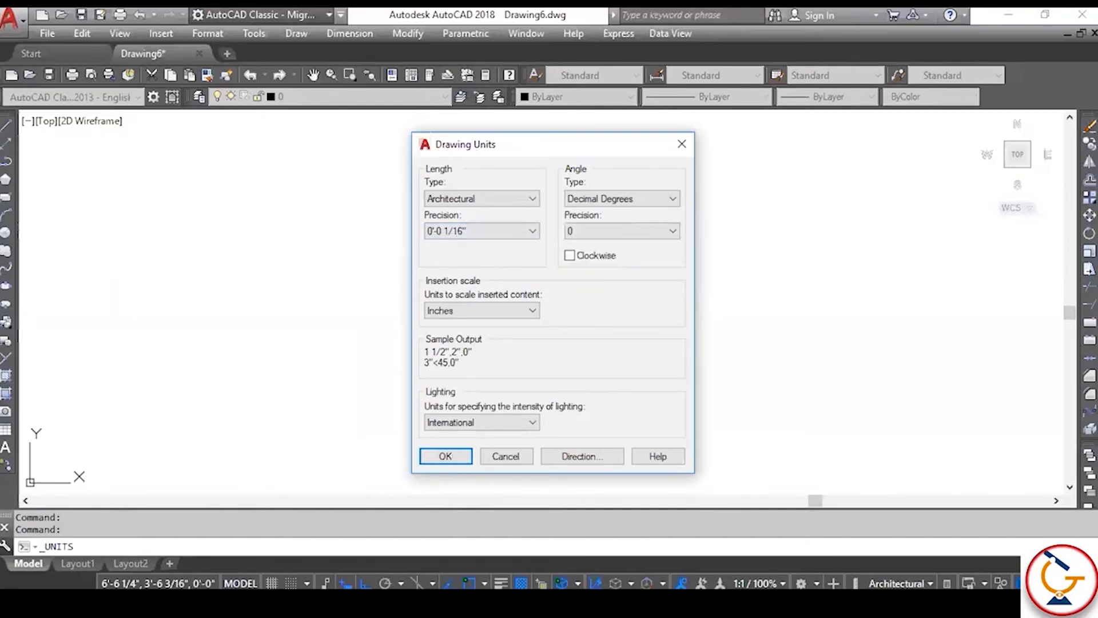
click(446, 455)
Step: Modify the Standard dimension style so that its primary linear units use the Architectural format
click(358, 33)
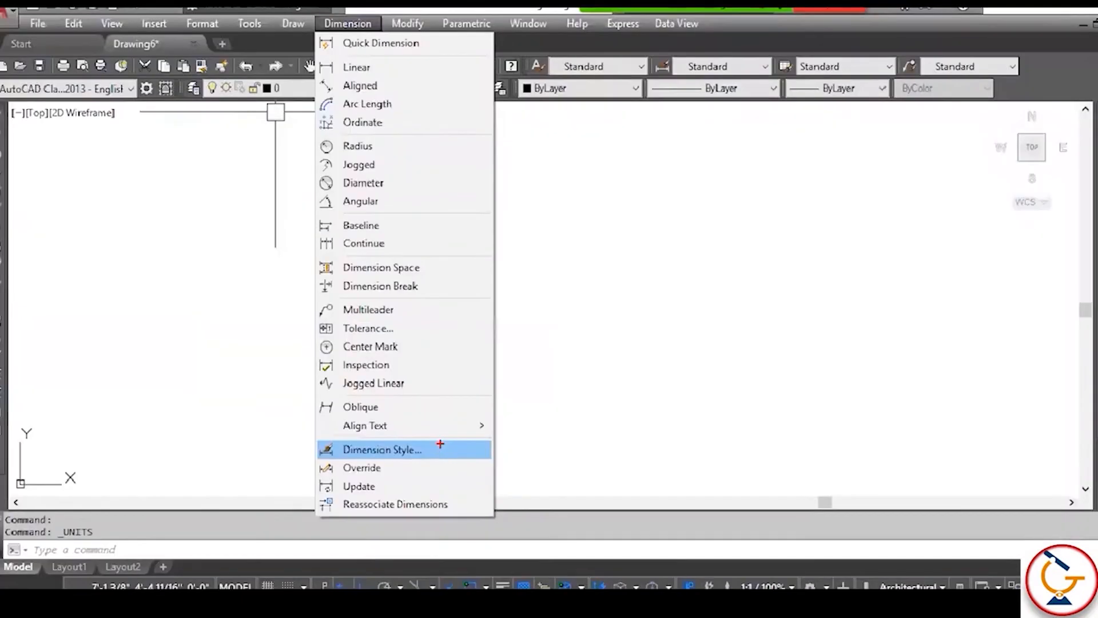
click(442, 452)
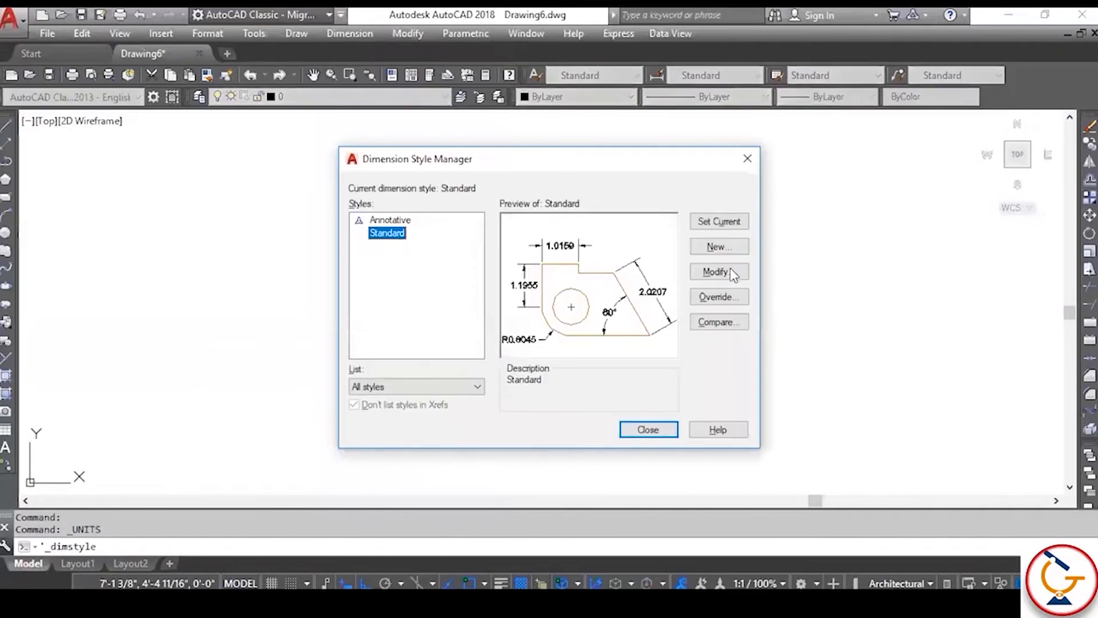
click(732, 273)
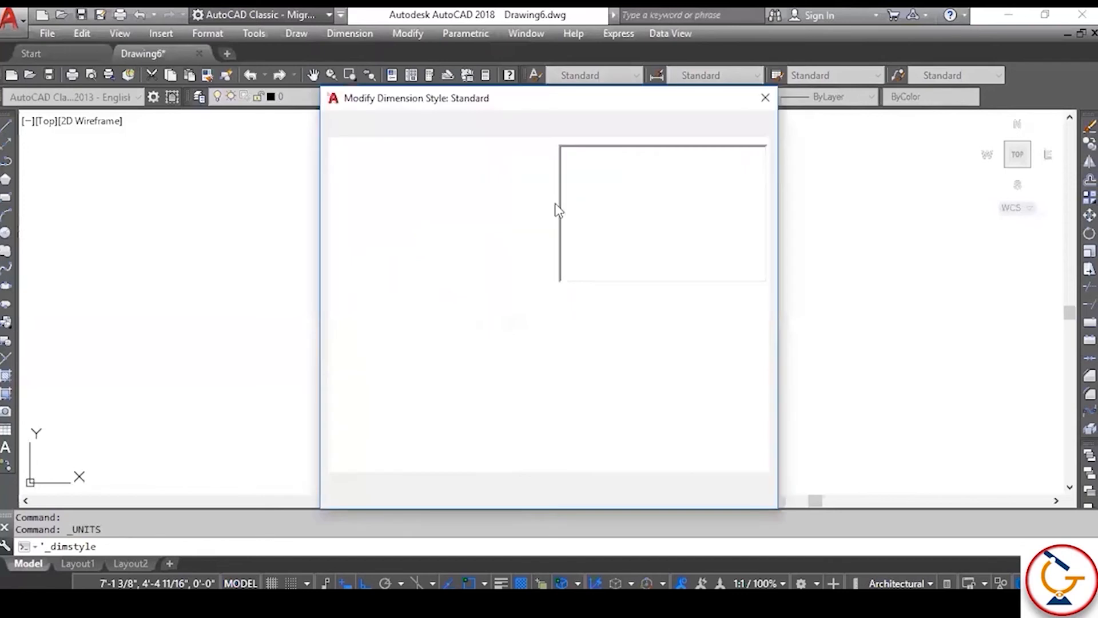
click(545, 128)
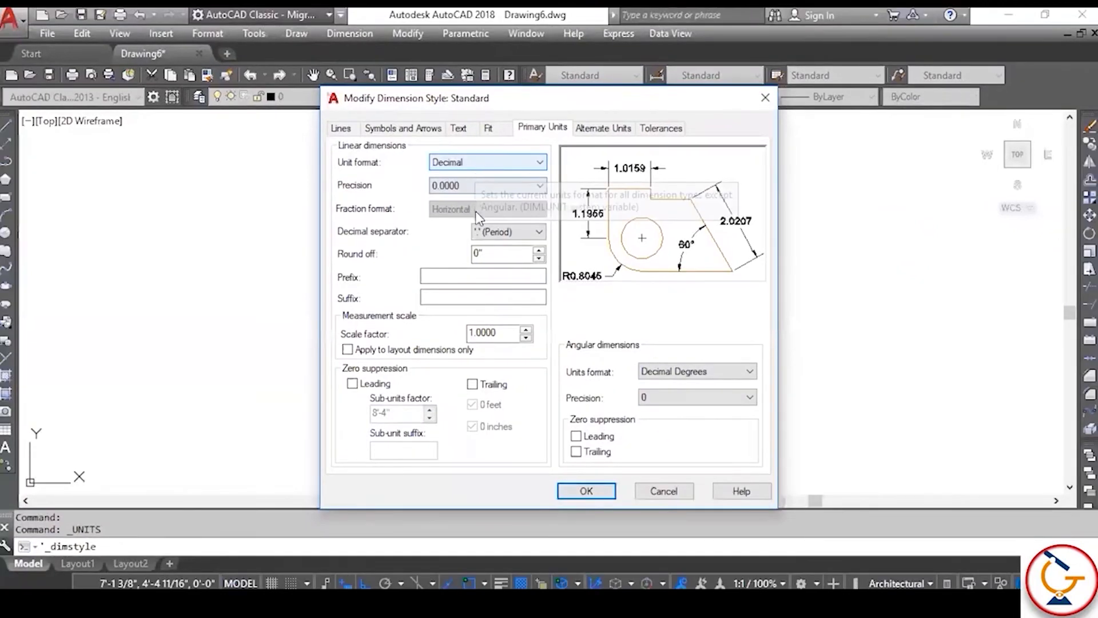
click(486, 162)
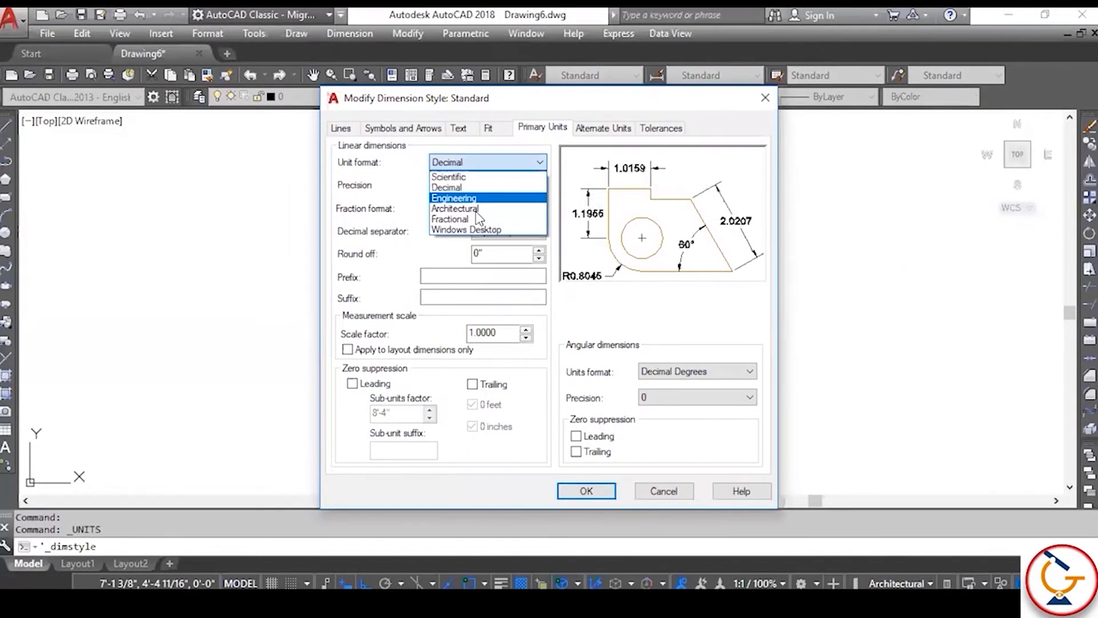
click(477, 209)
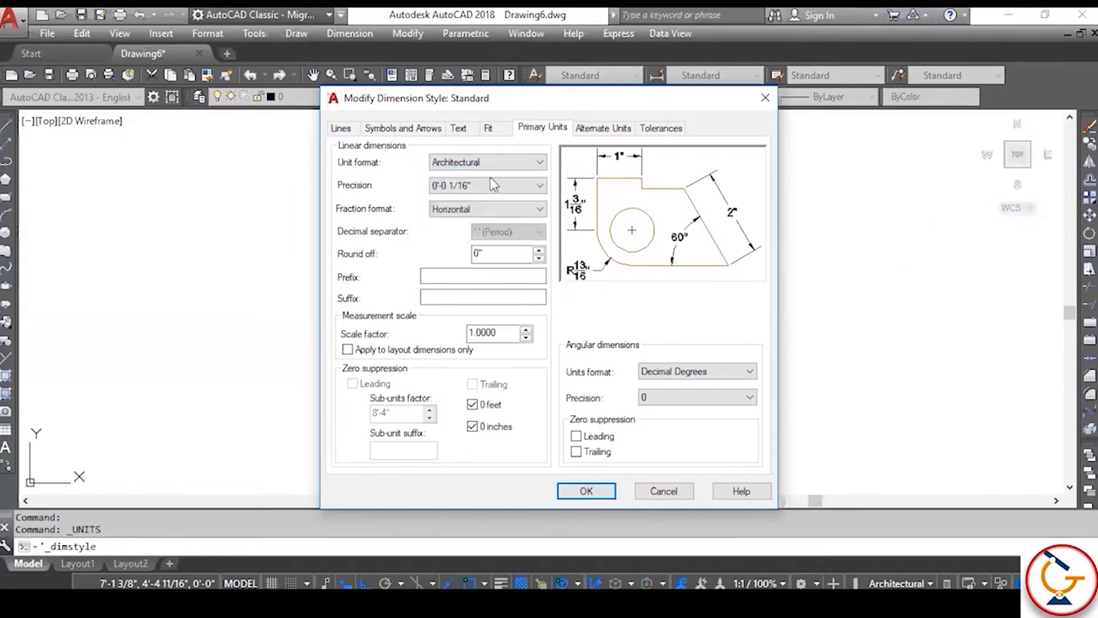
click(587, 490)
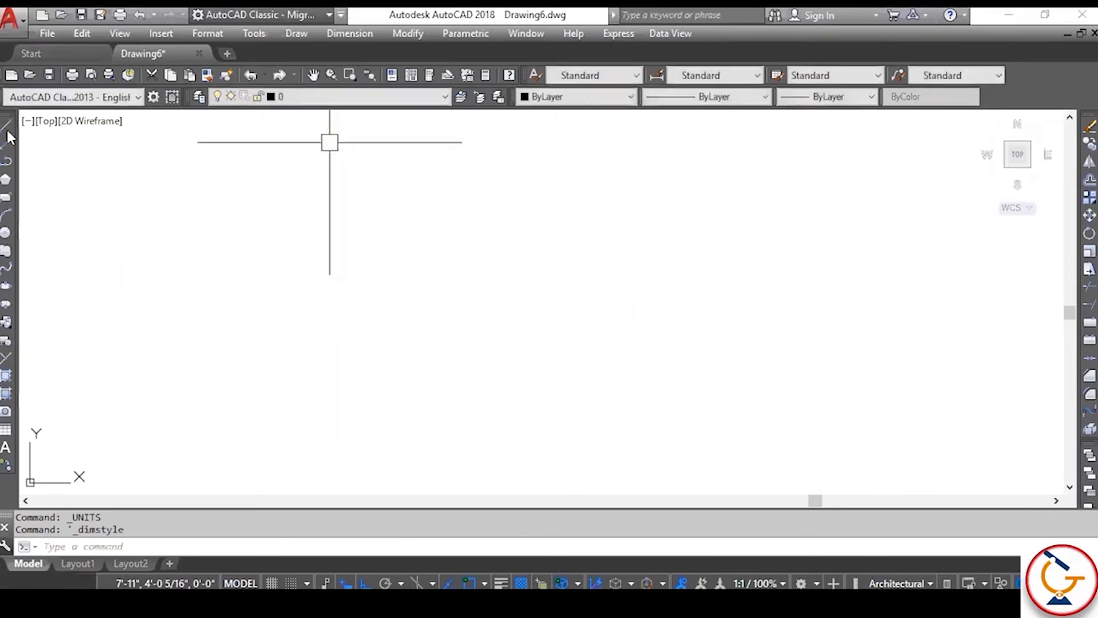
Step: Draw a horizontal line 10'6" long towards the right with Ortho on, and end the Line command
click(352, 278)
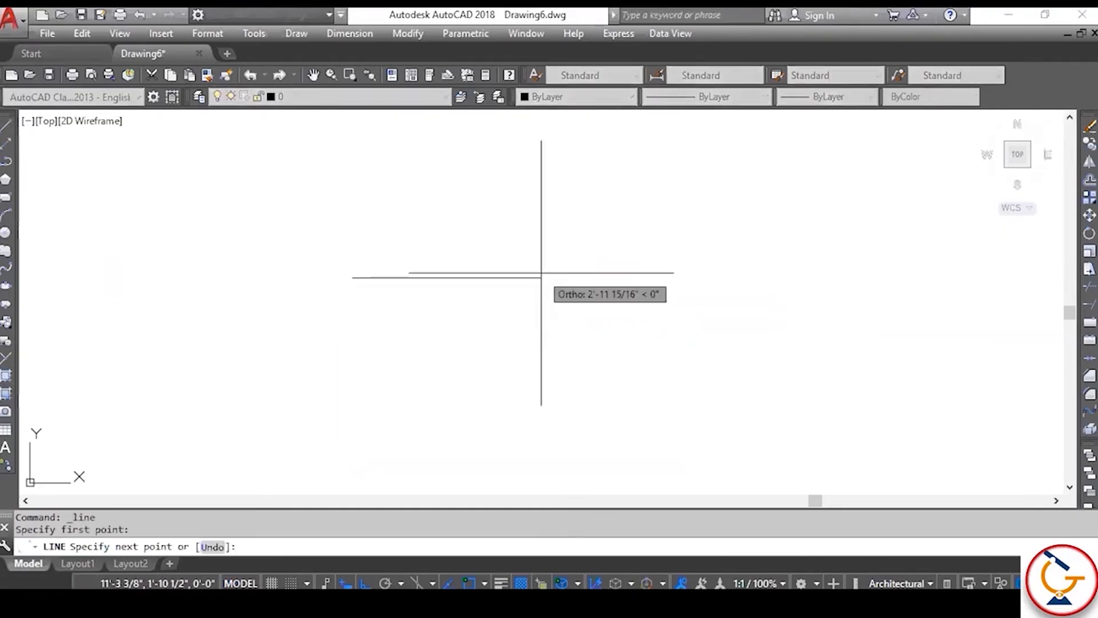
text(10)
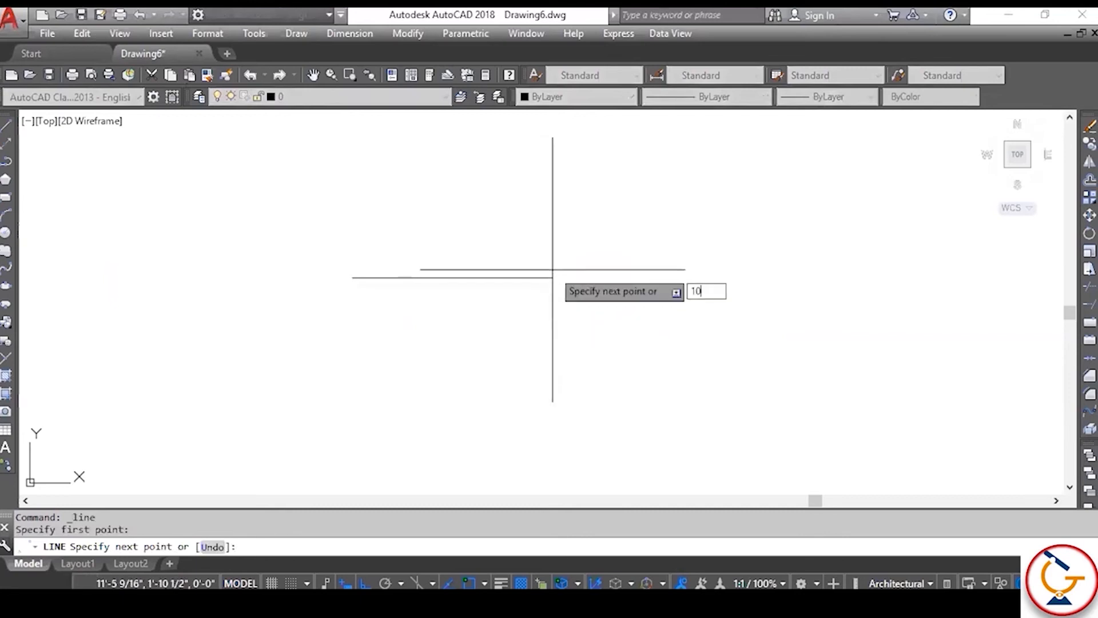
text('6")
key(Return)
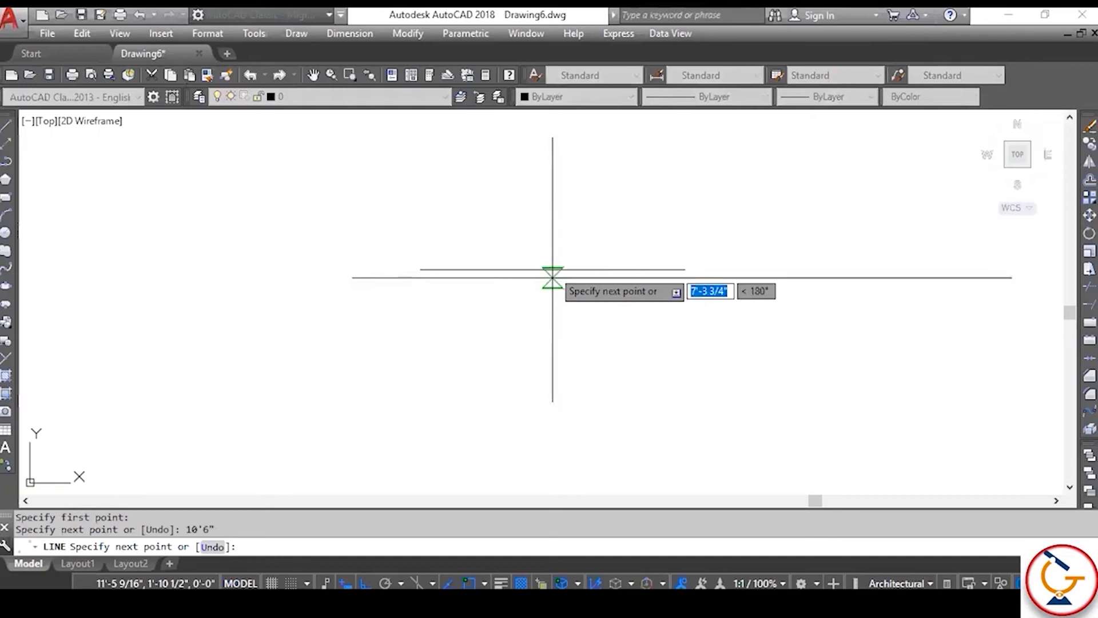
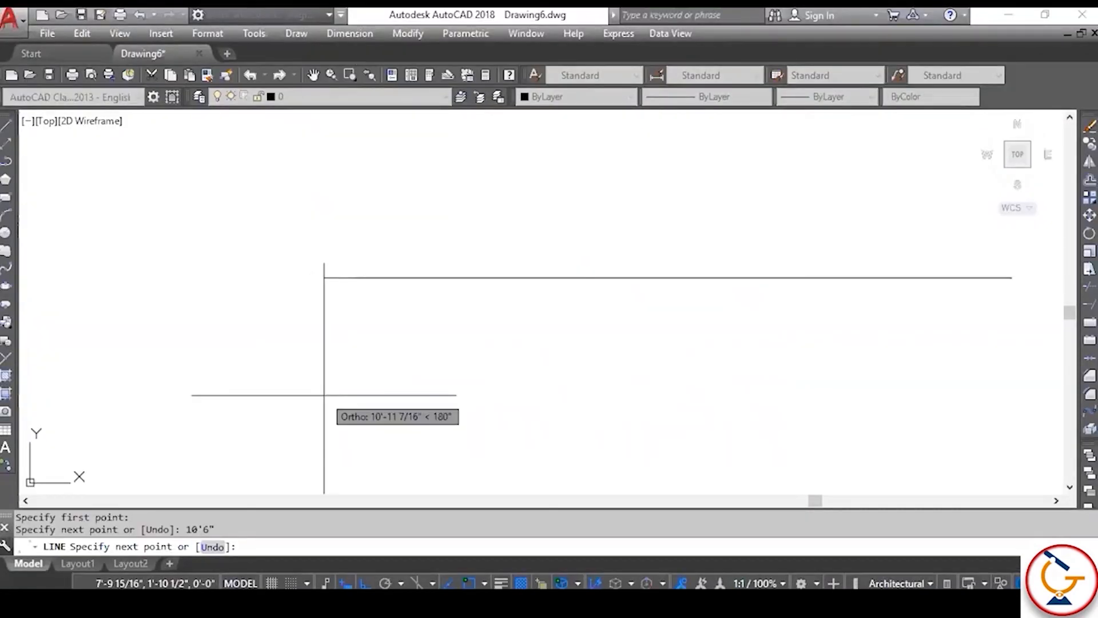
key(Escape)
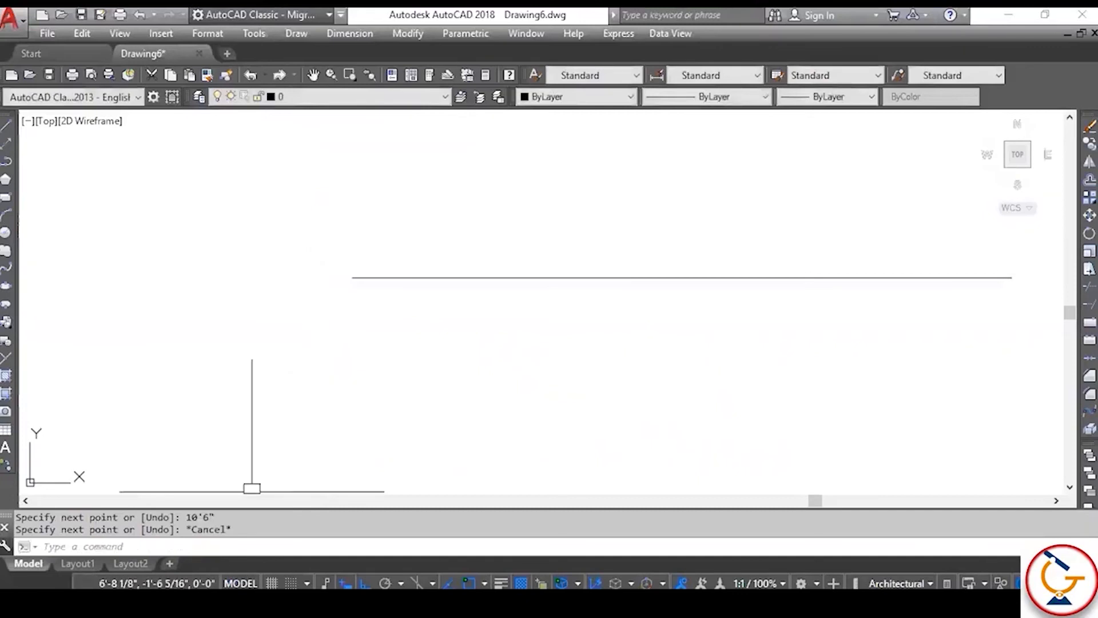
Step: Add a linear dimension between the new line's two endpoints, placed about 6 1/2" above the line
click(349, 34)
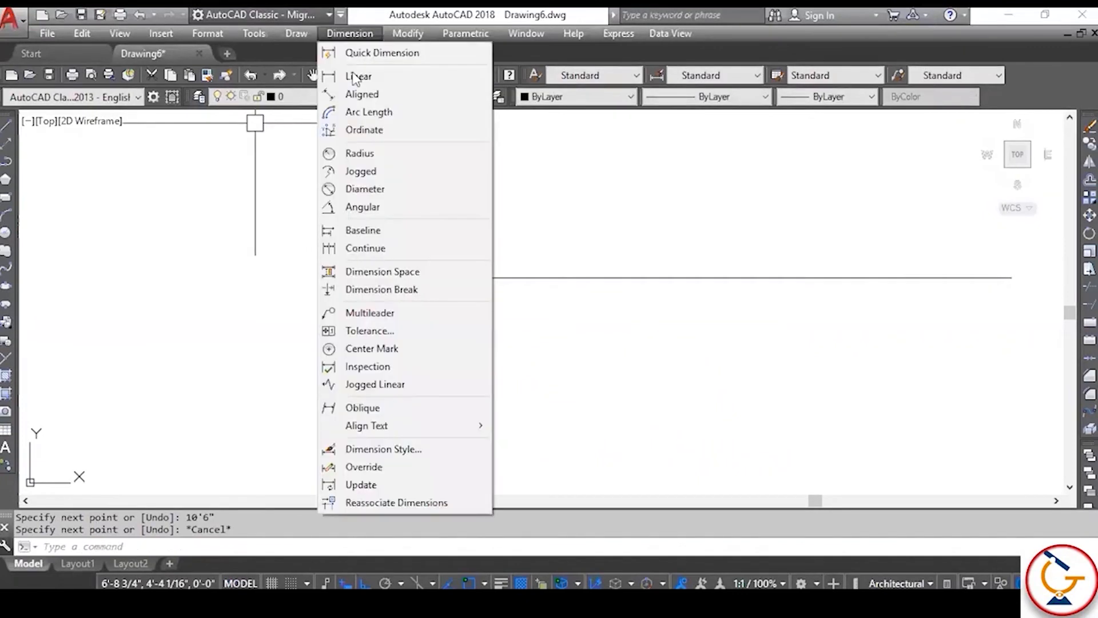
click(355, 76)
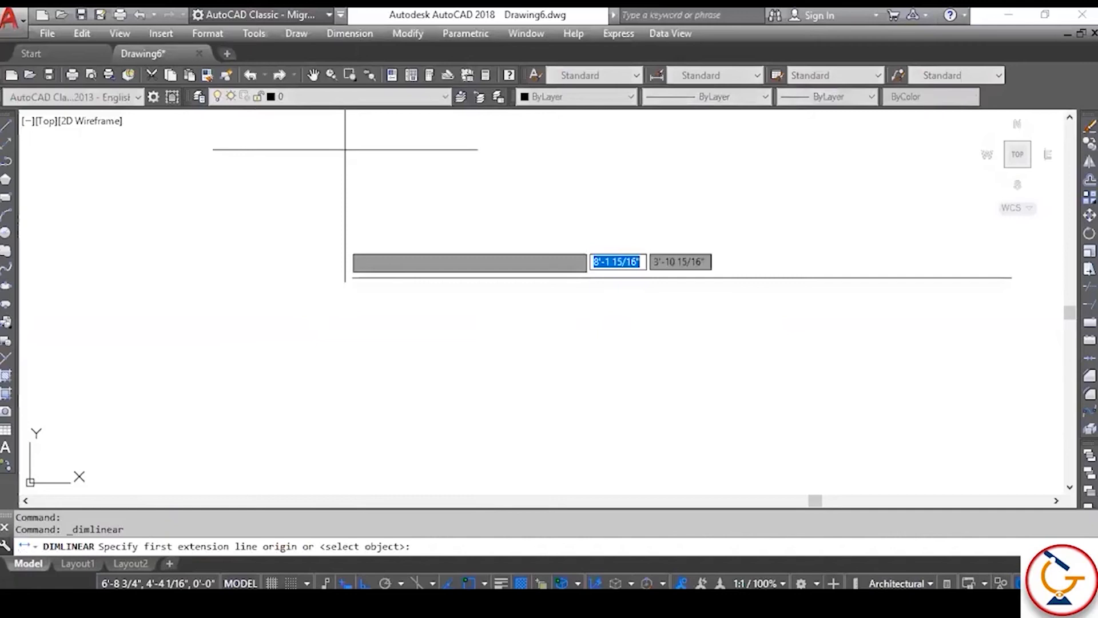
click(352, 277)
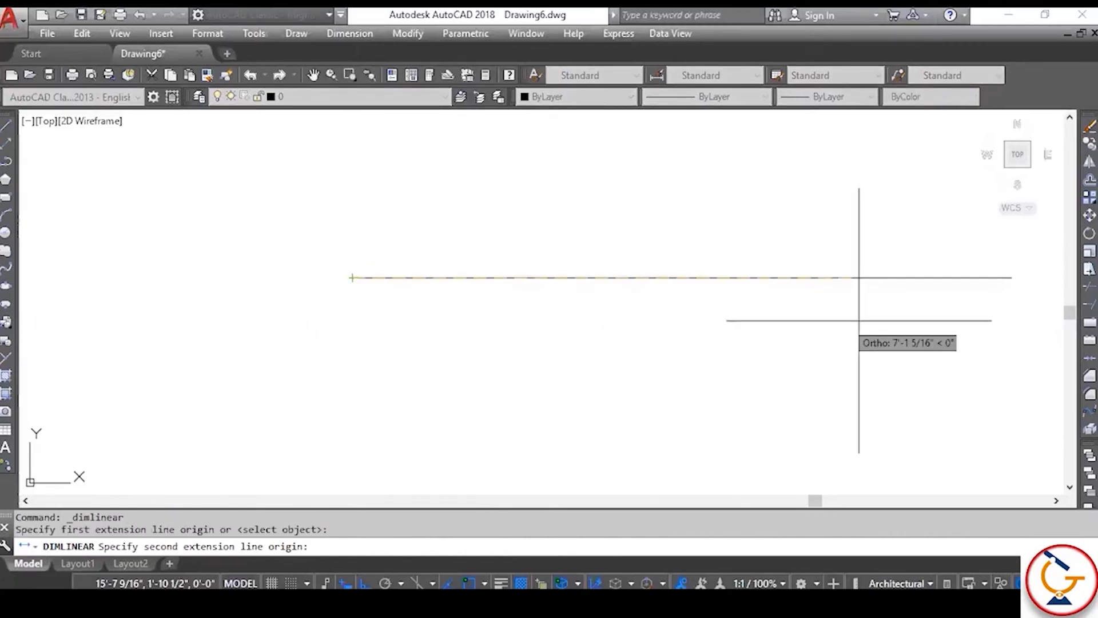
click(1020, 275)
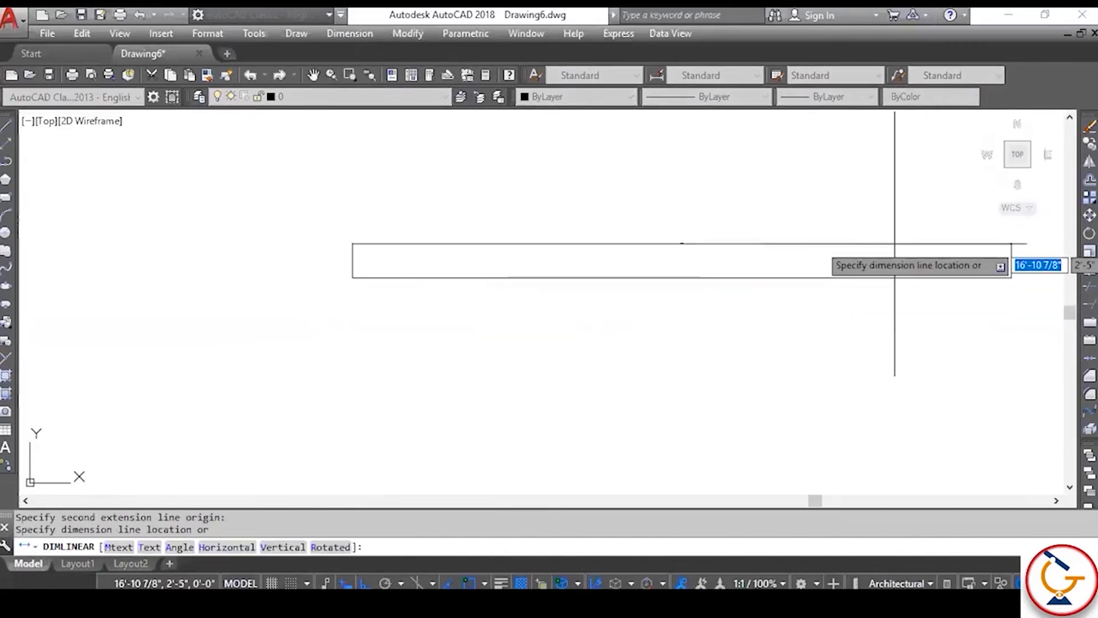
click(895, 243)
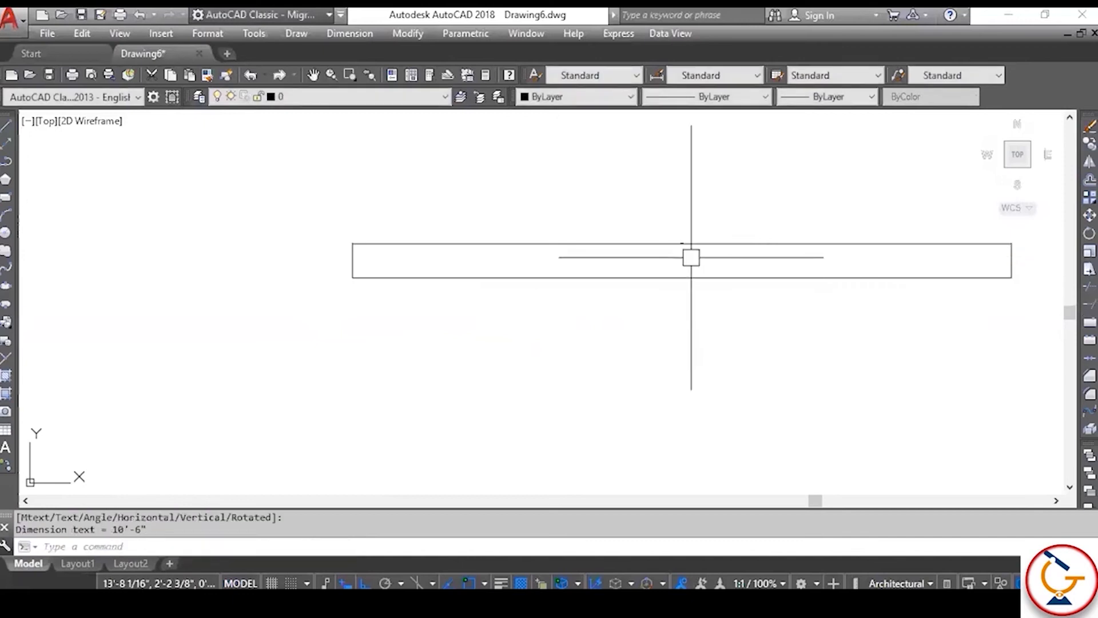
Step: Examine the linear dimension's text up close and against the whole line at different magnifications
scroll(691, 257, up, 3)
scroll(566, 154, up, 3)
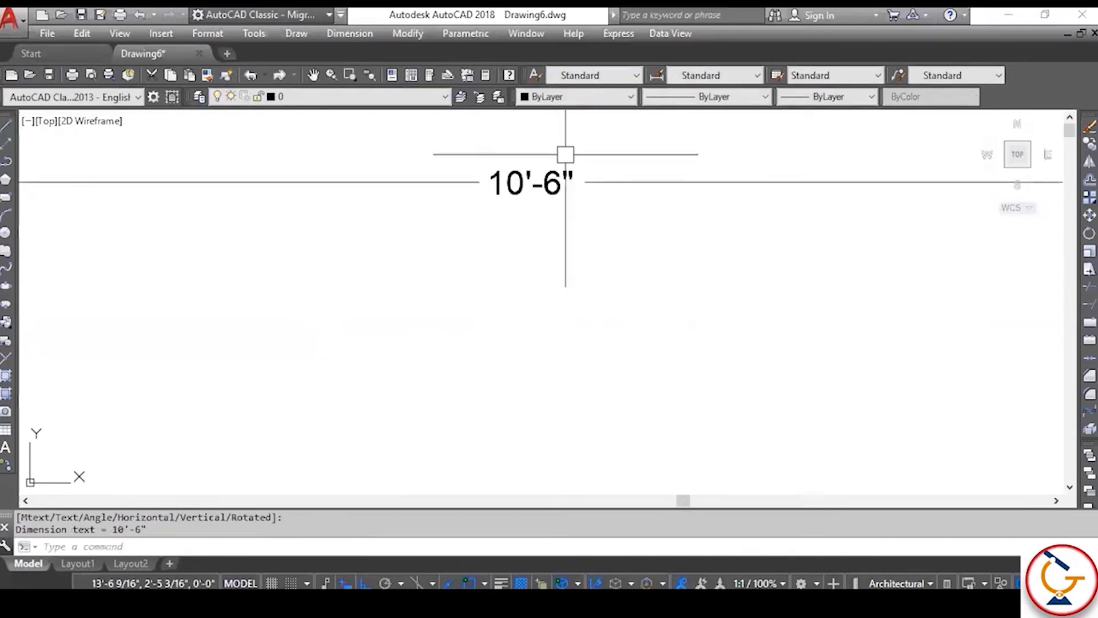
scroll(565, 154, up, 3)
scroll(529, 172, down, 10)
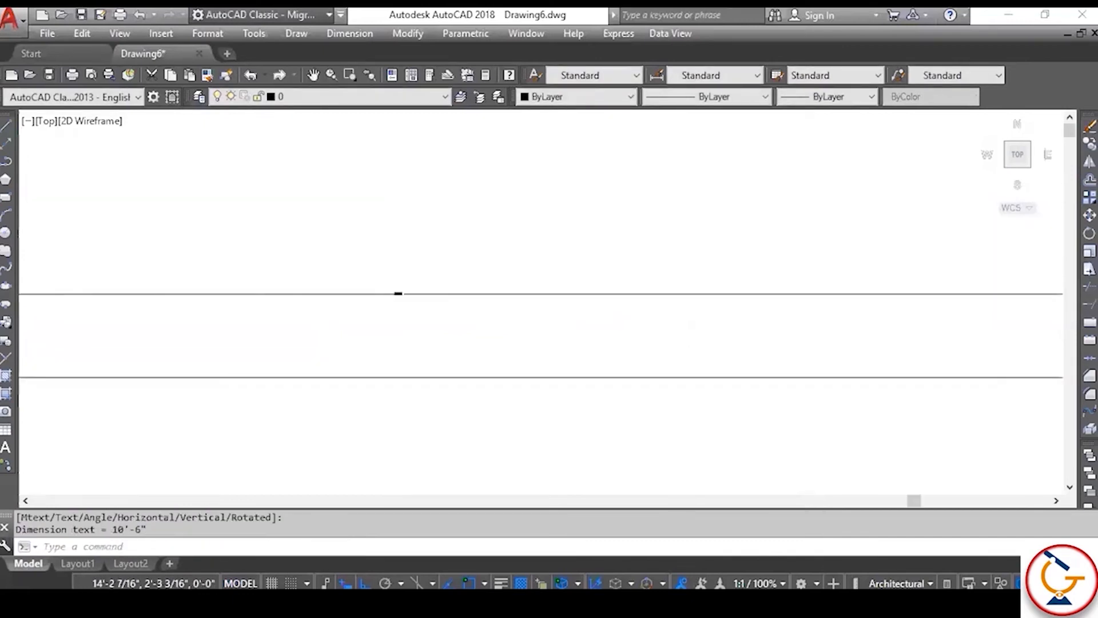
scroll(493, 321, up, 2)
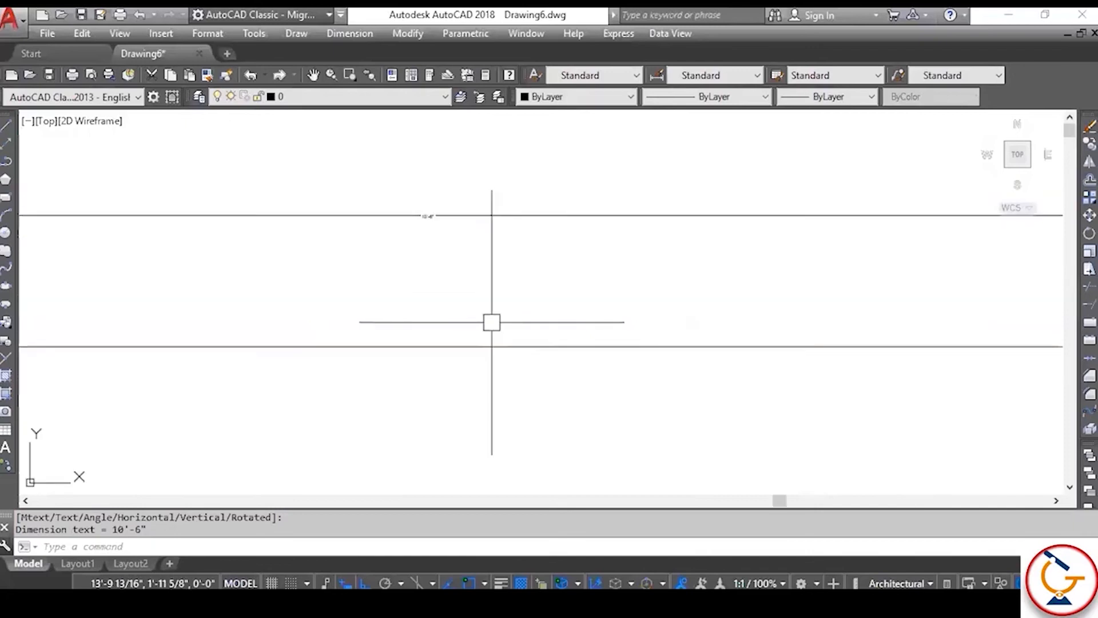
scroll(481, 205, up, 5)
scroll(567, 218, up, 2)
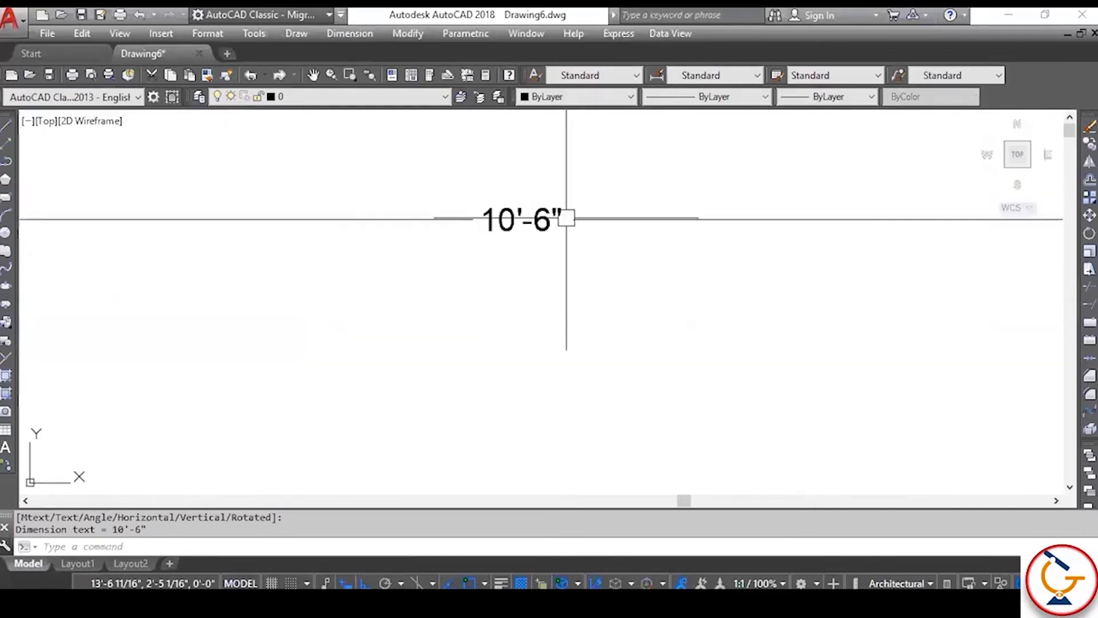
scroll(563, 221, up, 2)
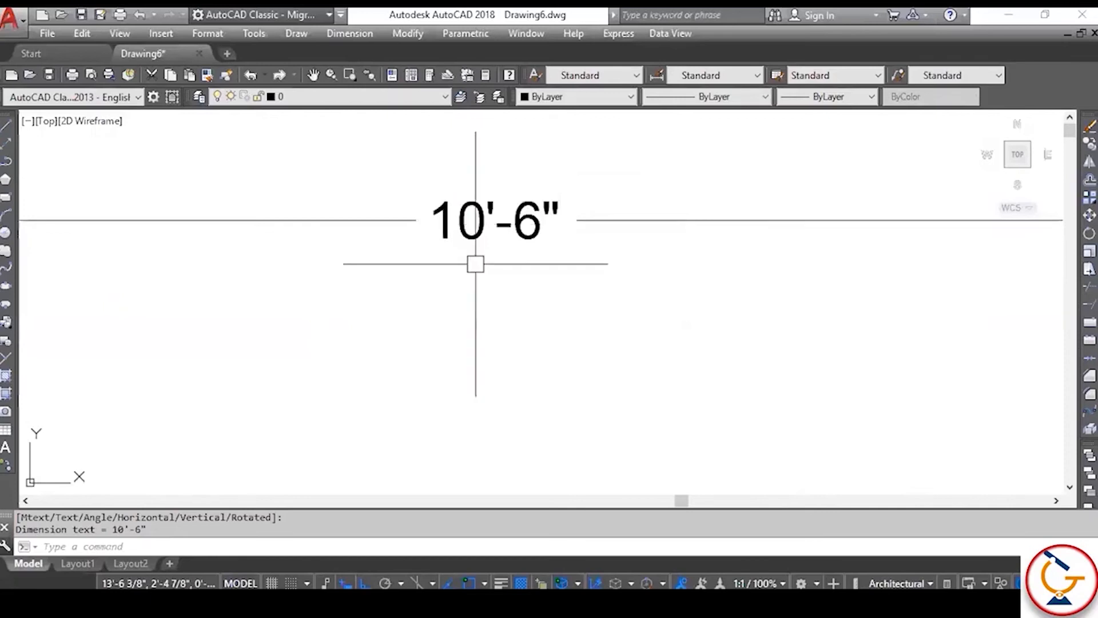
scroll(475, 264, up, 3)
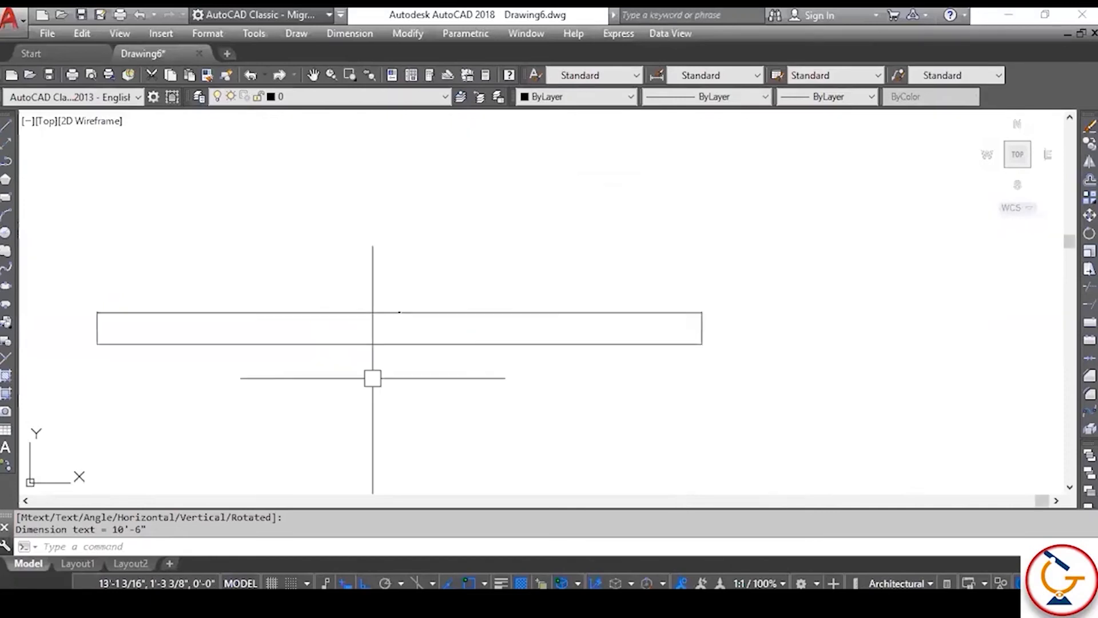
scroll(384, 320, up, 3)
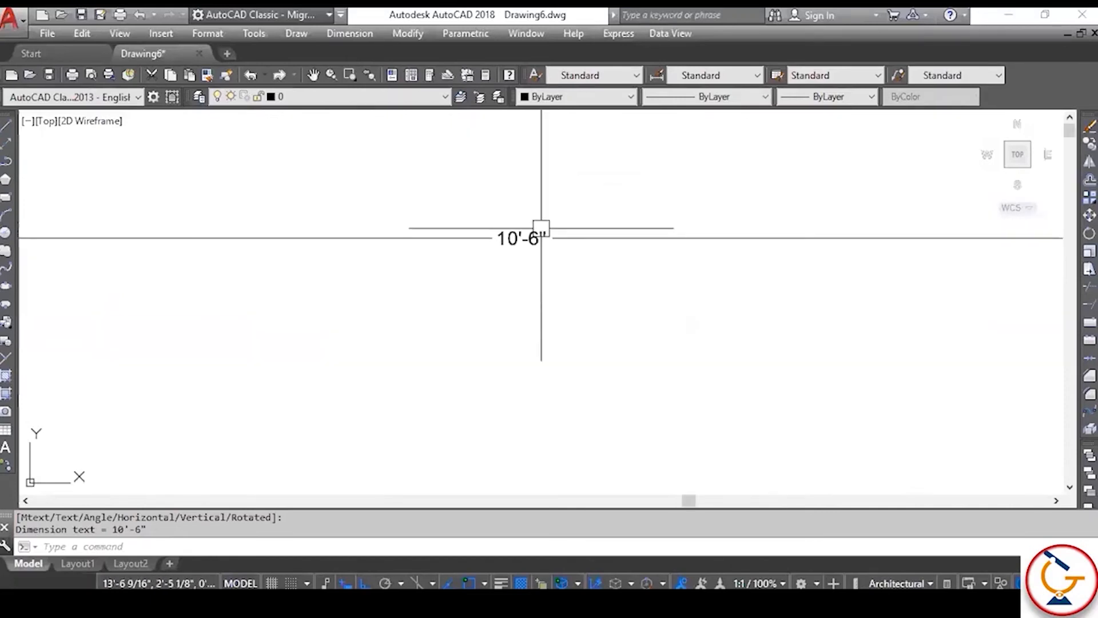
scroll(541, 227, up, 2)
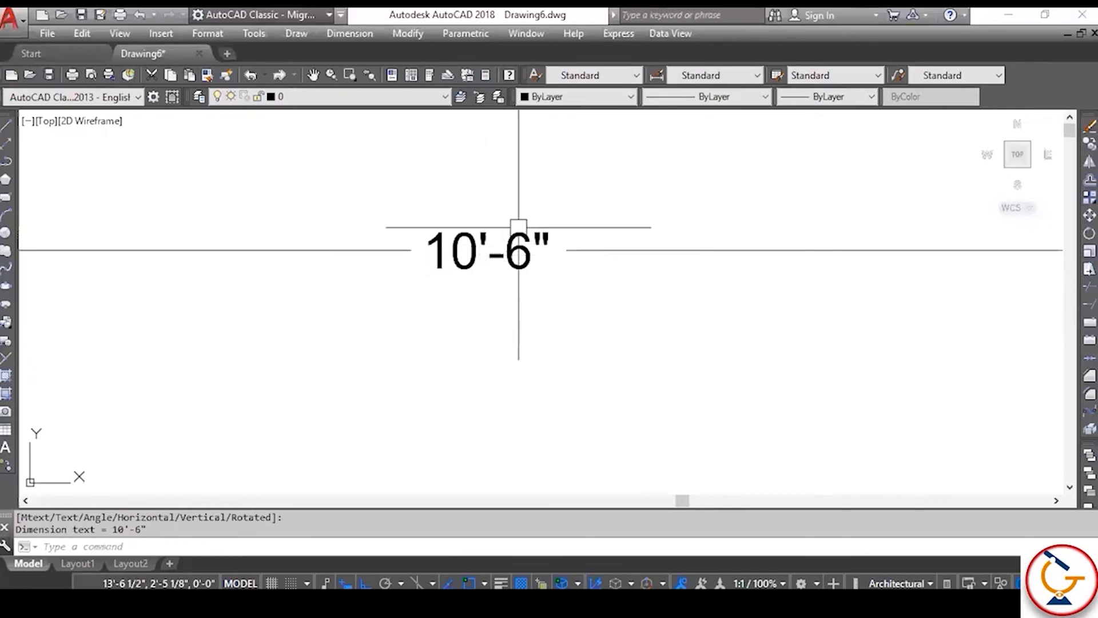
click(349, 35)
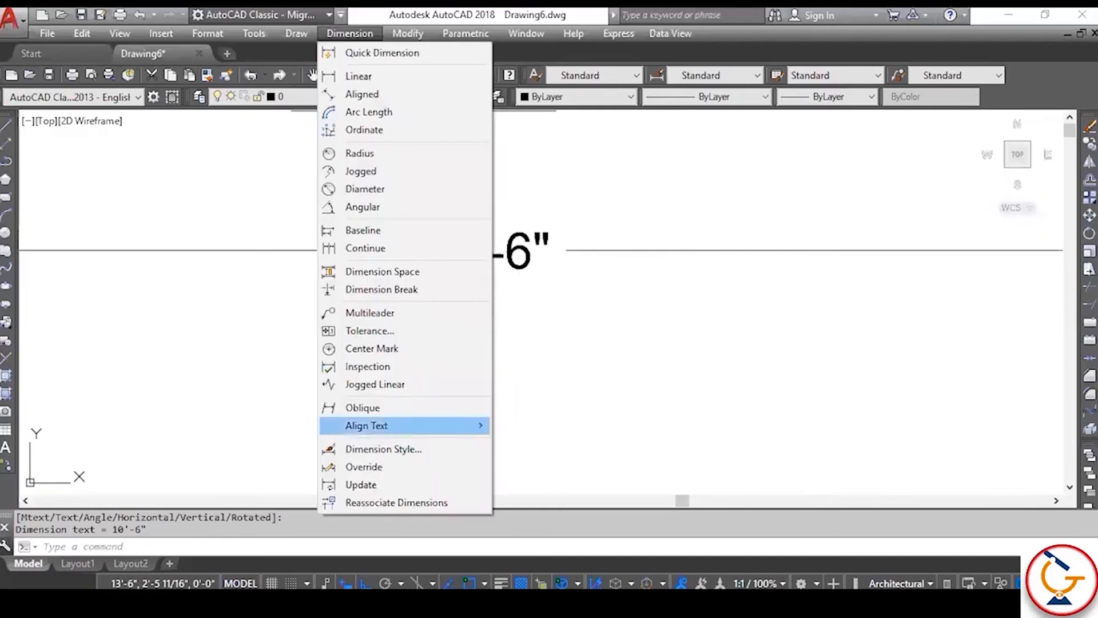
click(376, 451)
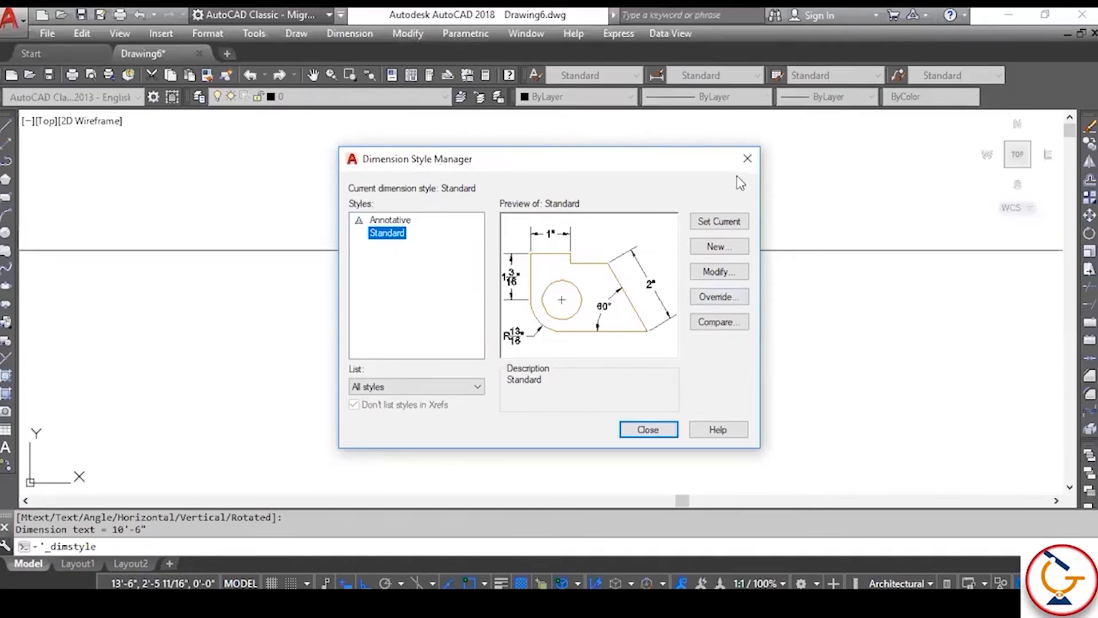
key(Escape)
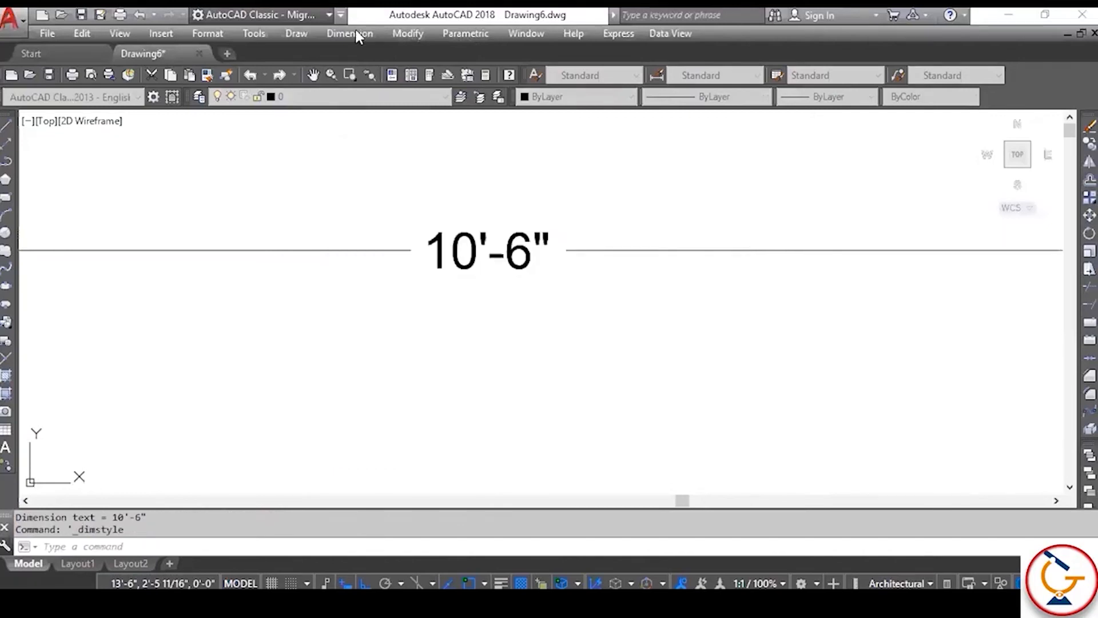
Step: Modify the Standard dimension style so that its text color is Red
click(349, 33)
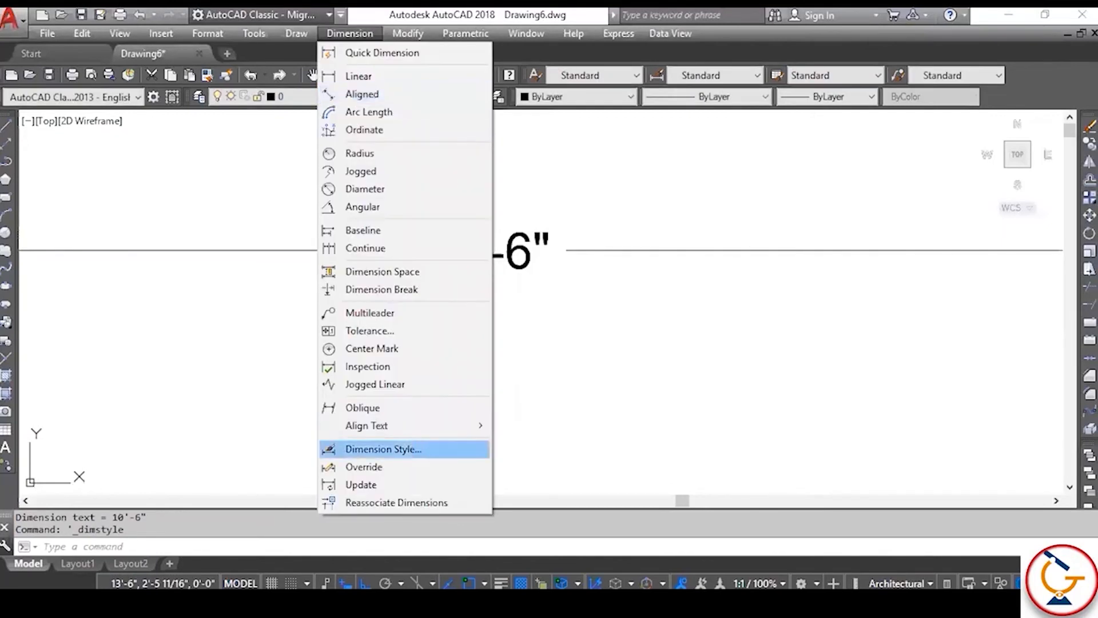
click(414, 449)
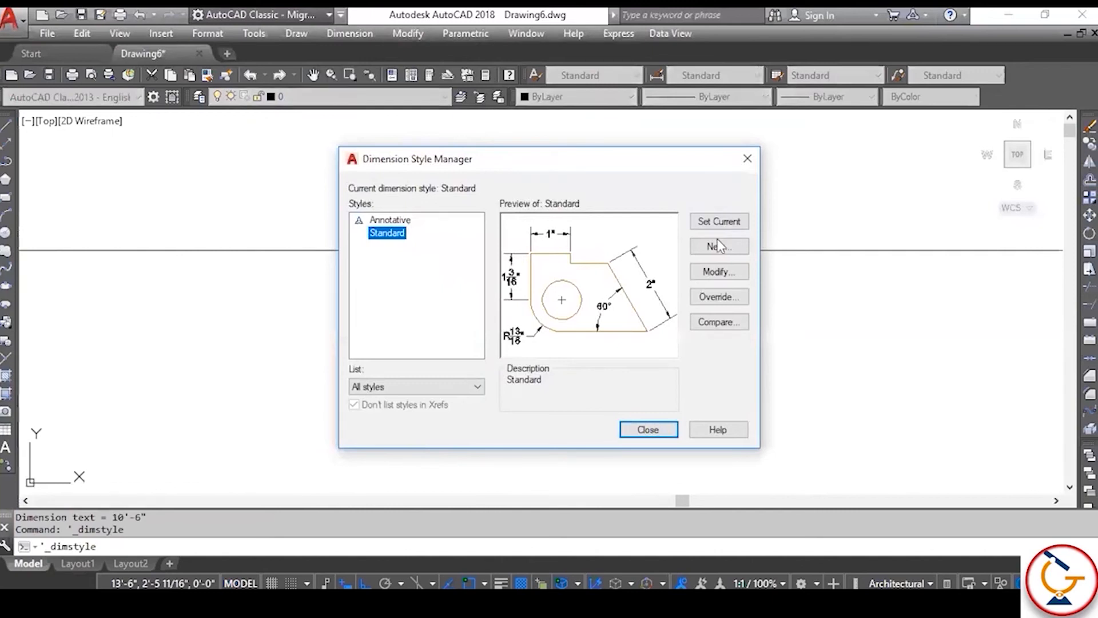
click(723, 278)
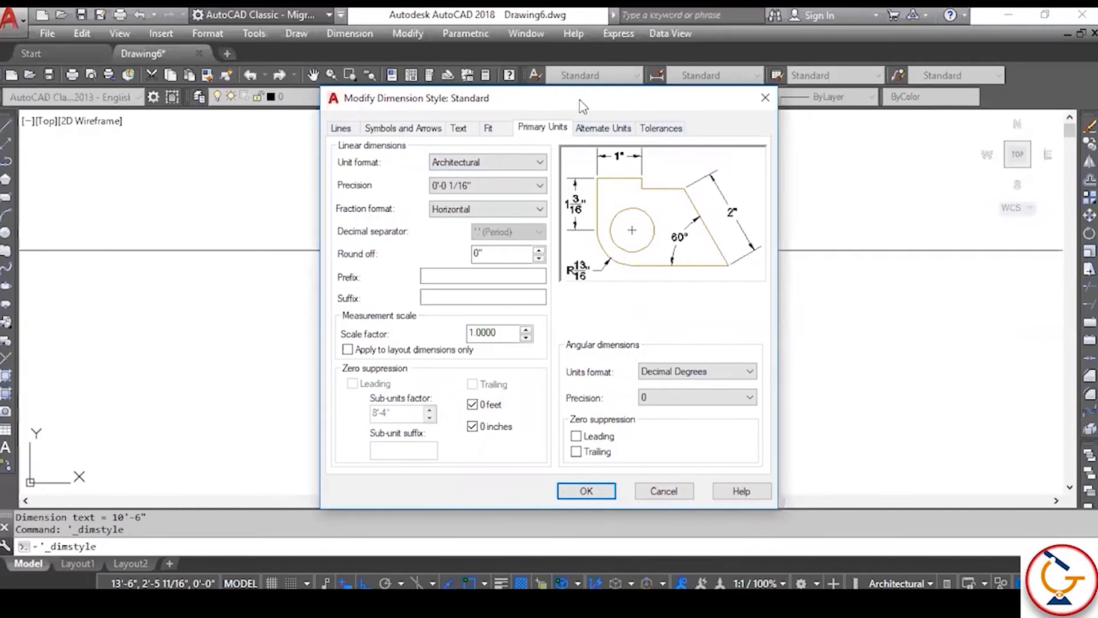
drag(579, 106, 641, 132)
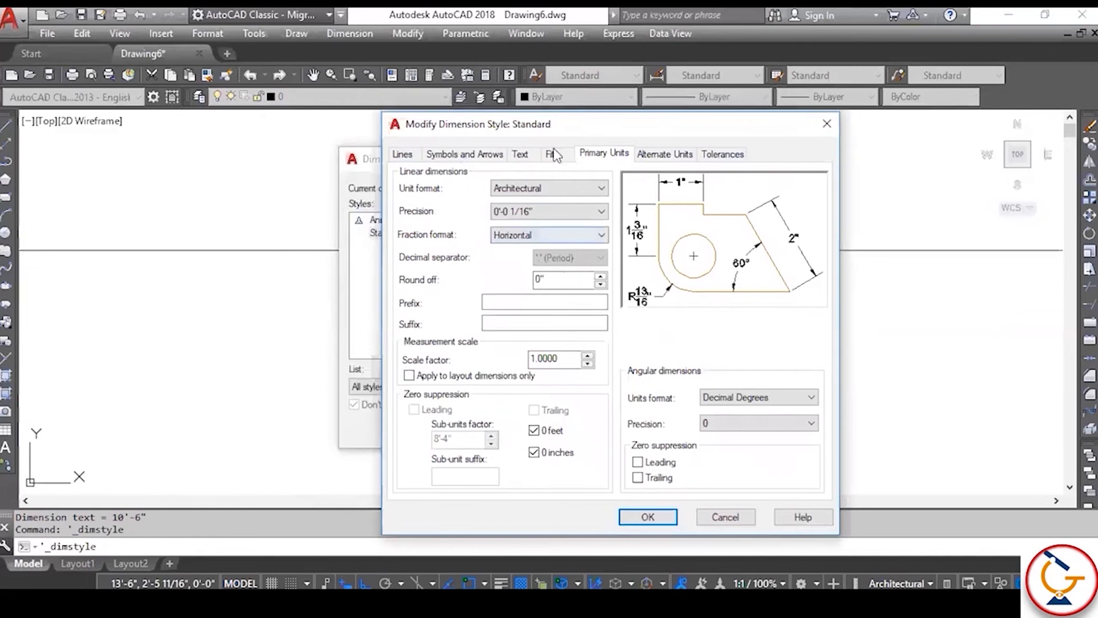
click(520, 154)
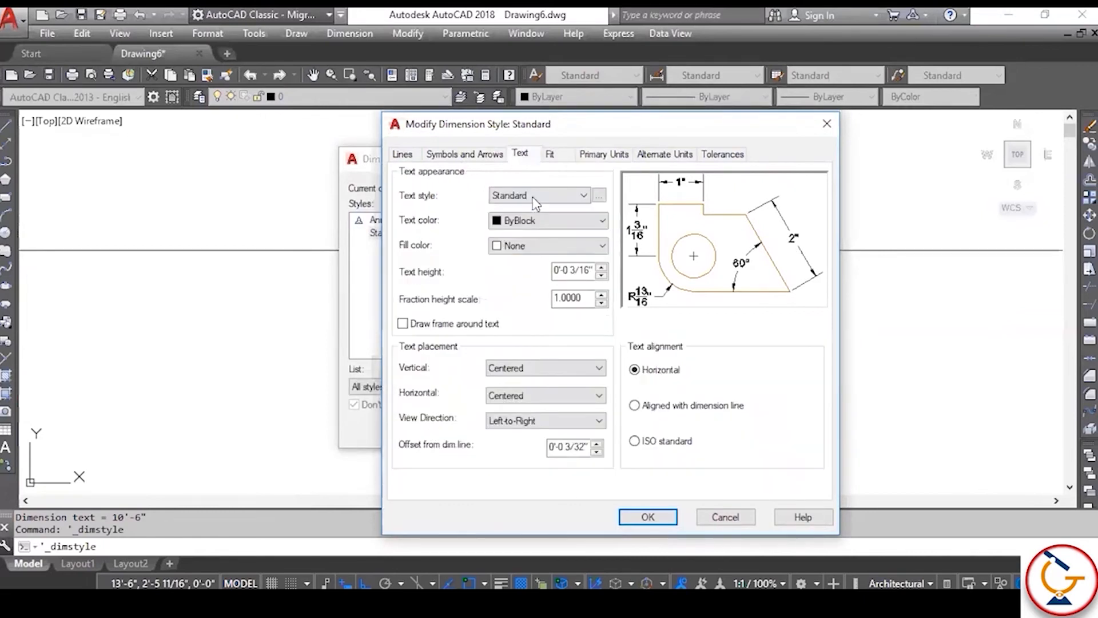
click(536, 198)
click(547, 221)
click(548, 220)
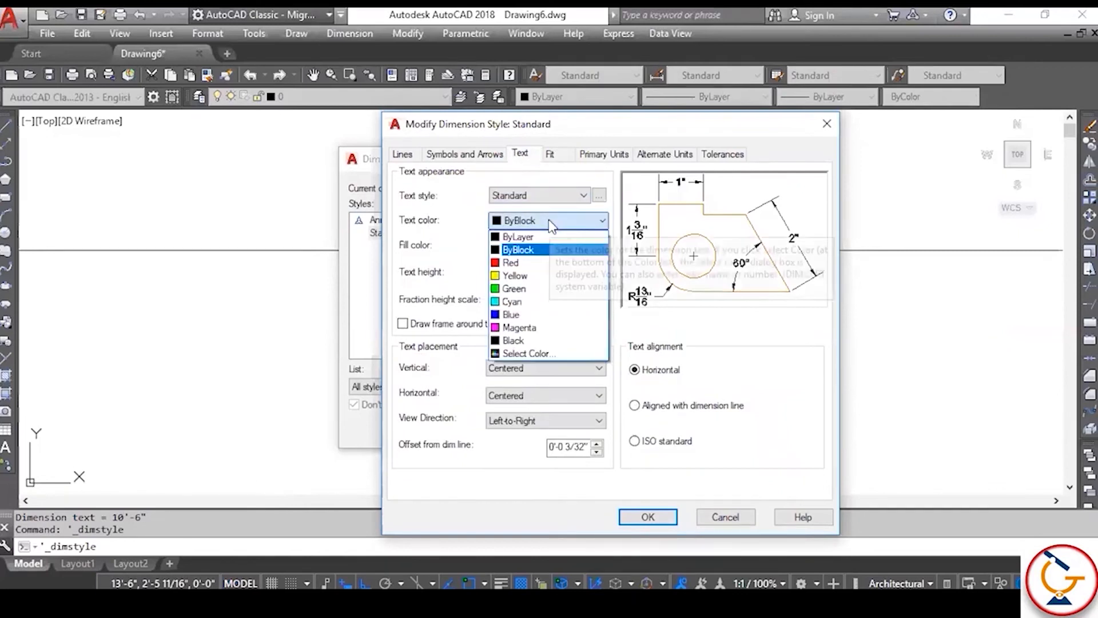
click(541, 263)
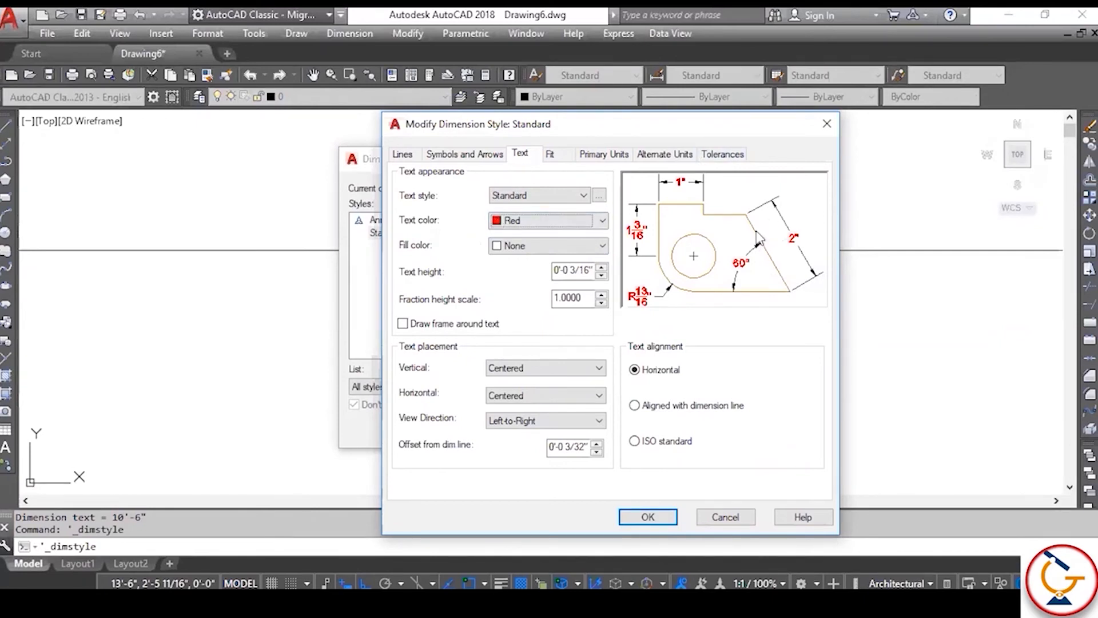
Step: Set the Standard dimension style's text height to 2'
click(601, 267)
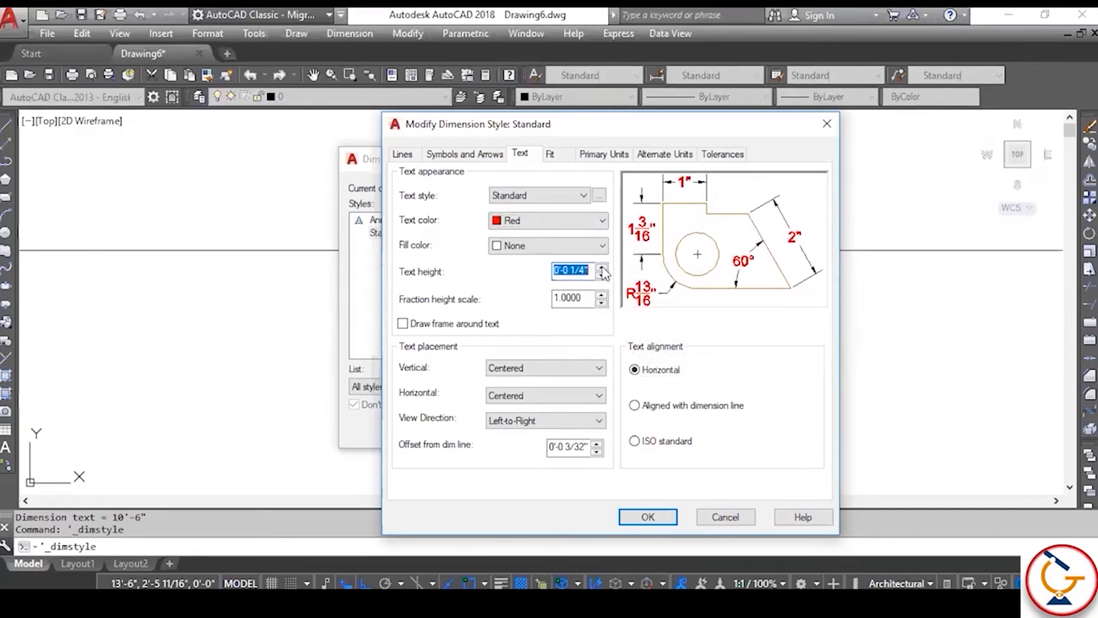
click(602, 267)
click(601, 267)
click(601, 267)
click(602, 266)
click(602, 267)
click(602, 266)
click(601, 266)
click(602, 266)
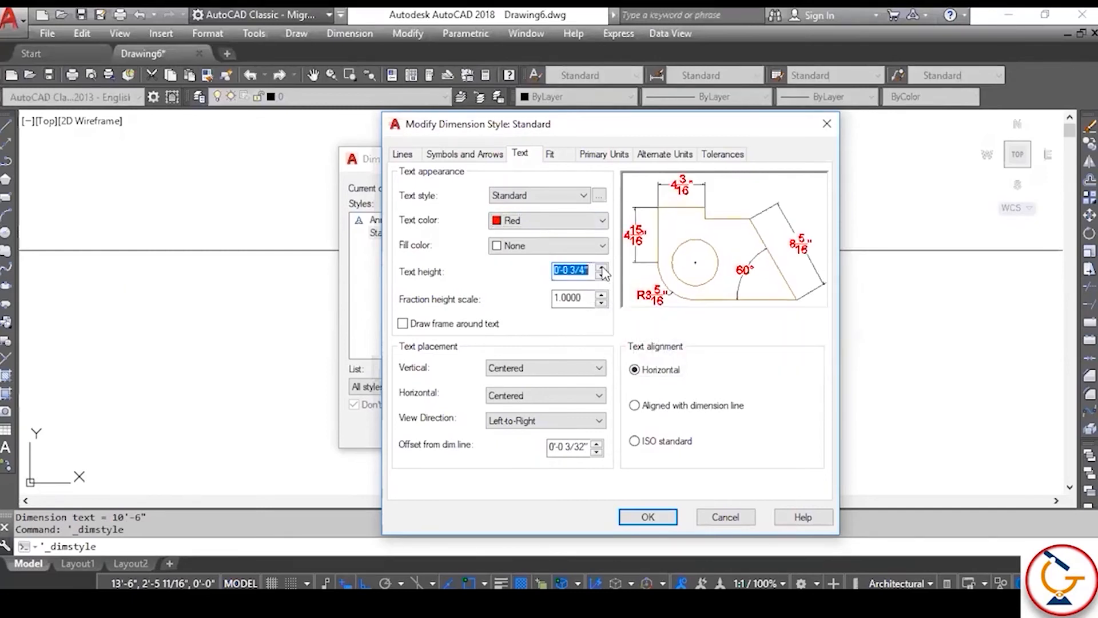
click(602, 268)
click(602, 267)
click(601, 268)
click(601, 268)
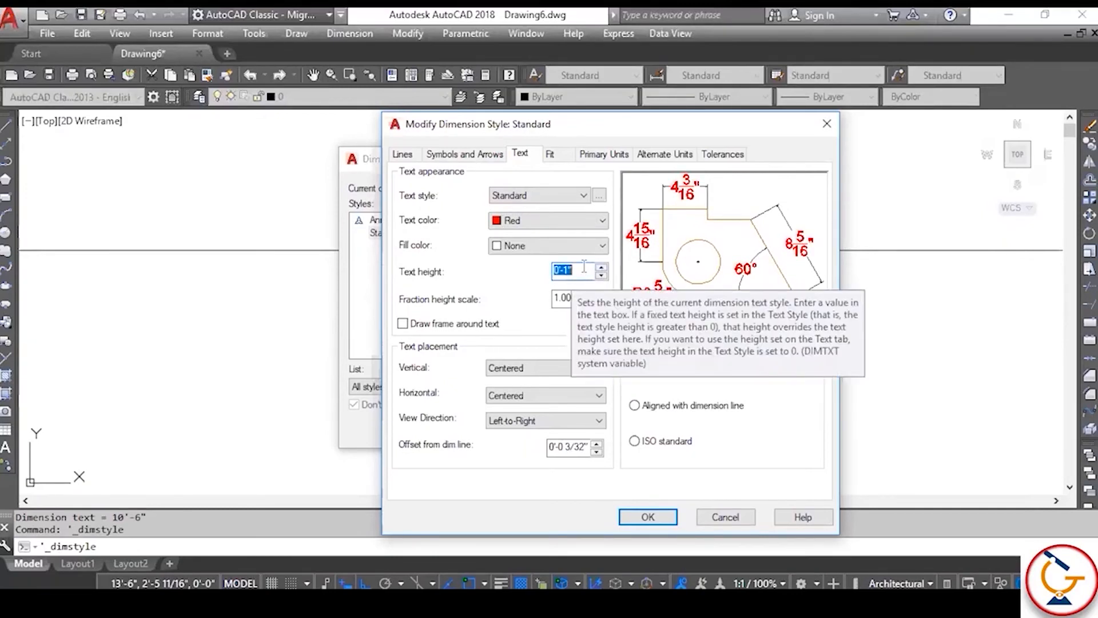
text(2)
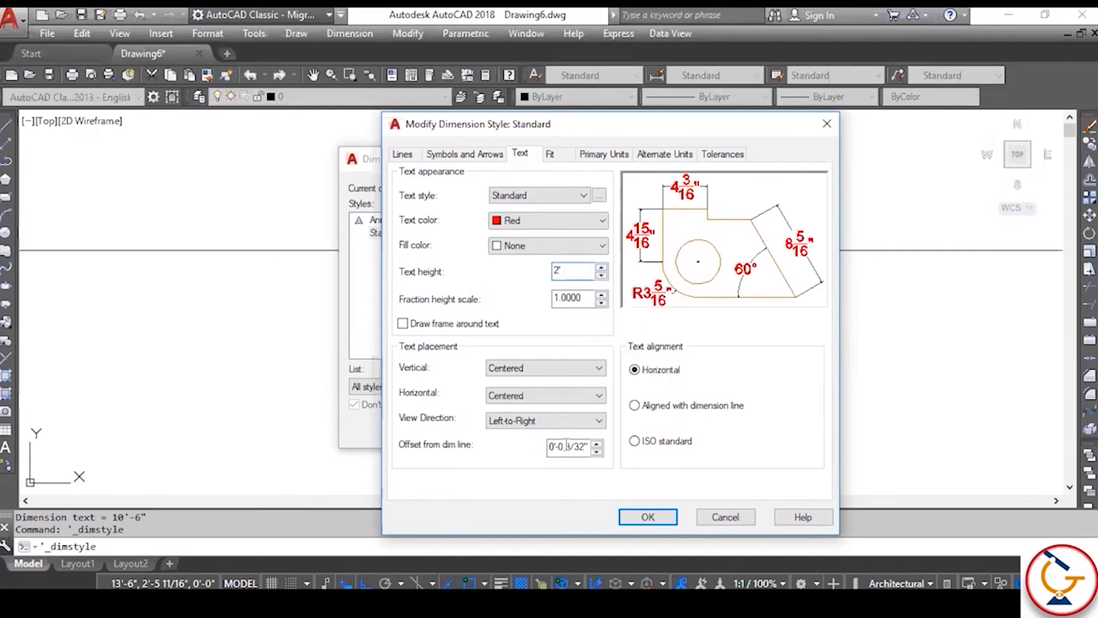
Step: Try Above, Outside and Below vertical text placement and alignment with the dimension line, restoring Centered placement and Horizontal alignment
click(567, 372)
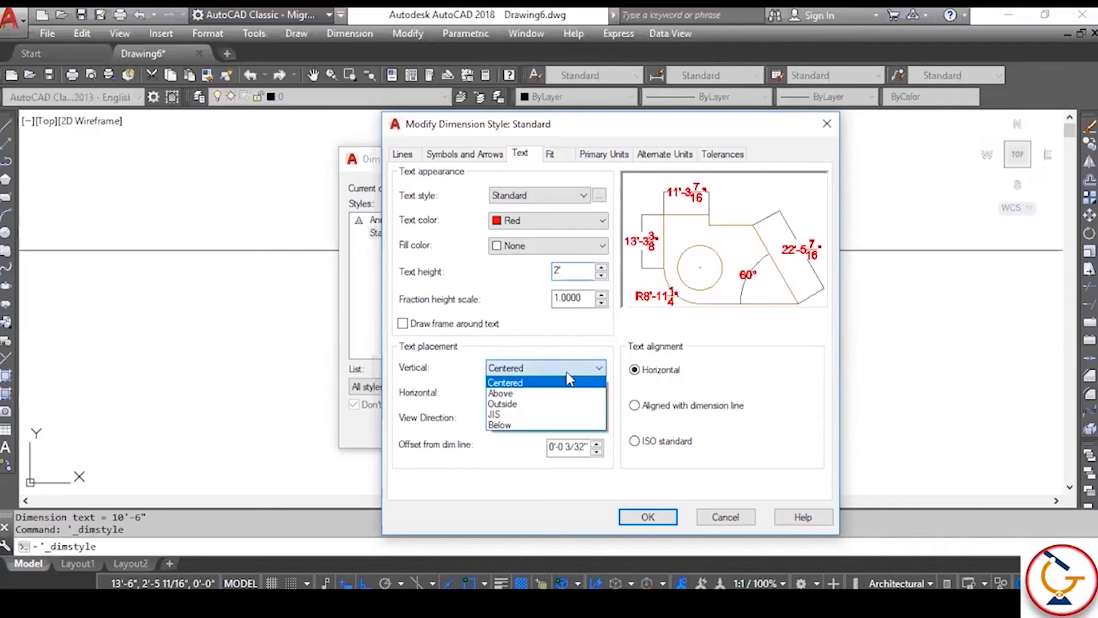
click(570, 392)
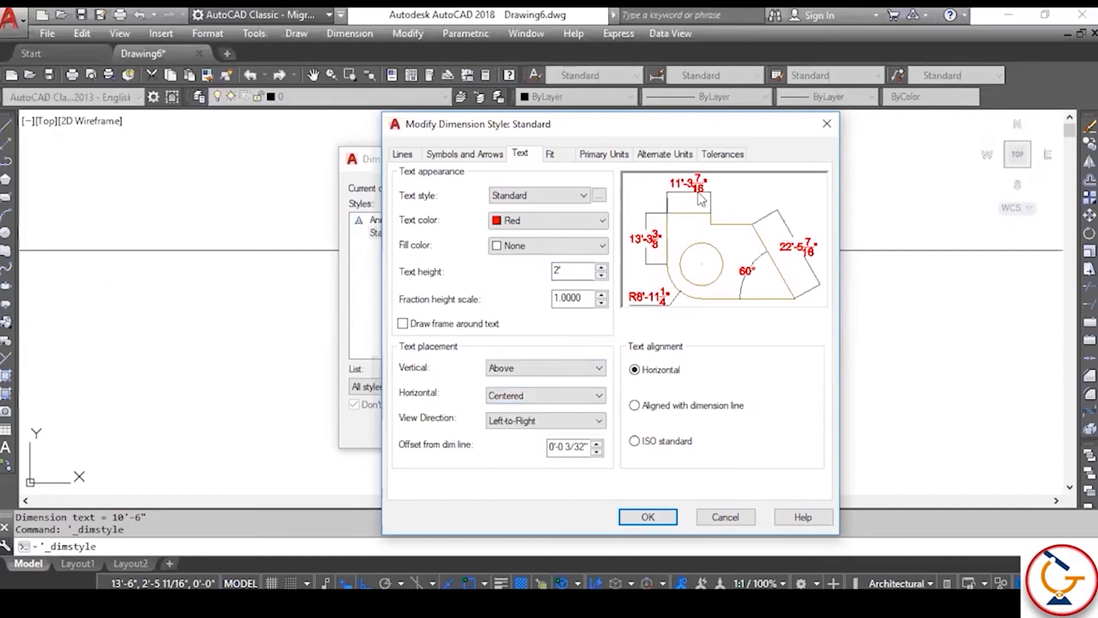
click(545, 370)
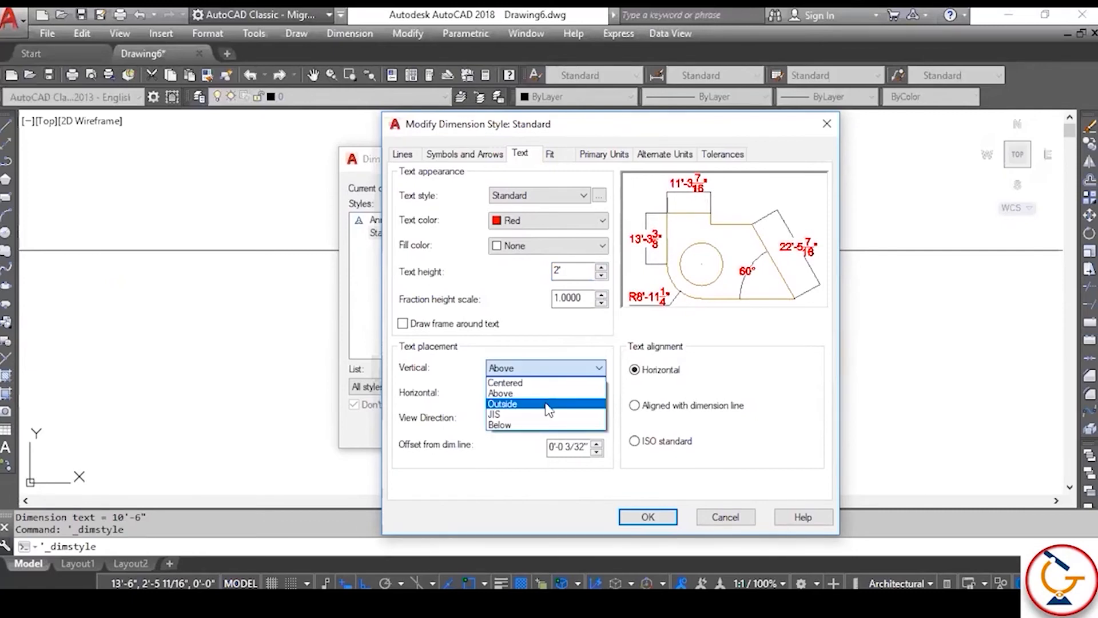
click(546, 404)
click(550, 373)
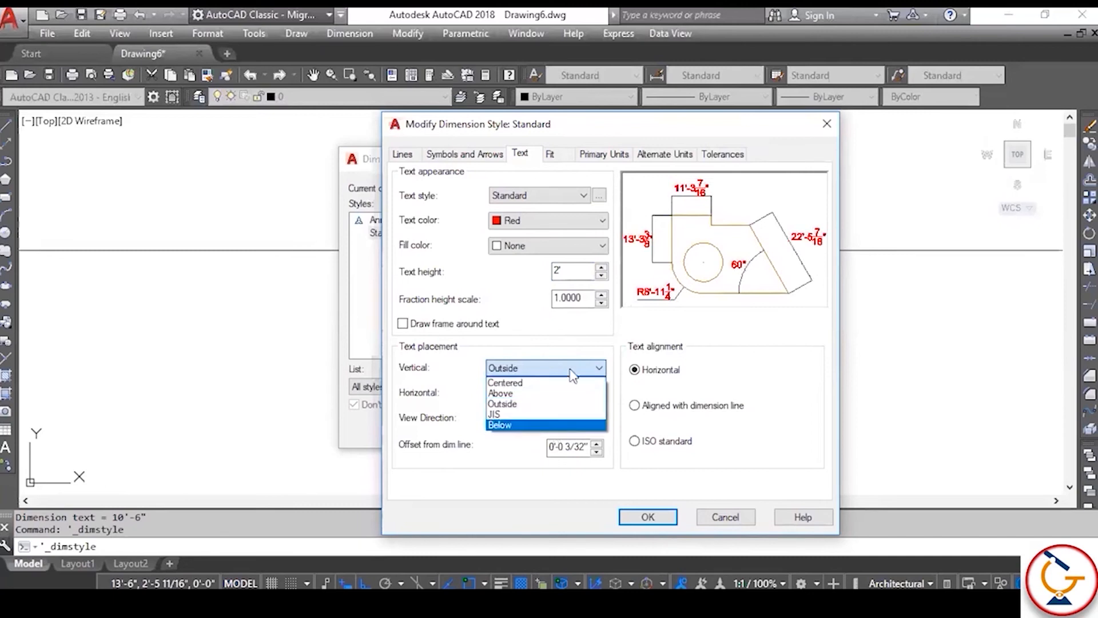
click(572, 375)
click(572, 371)
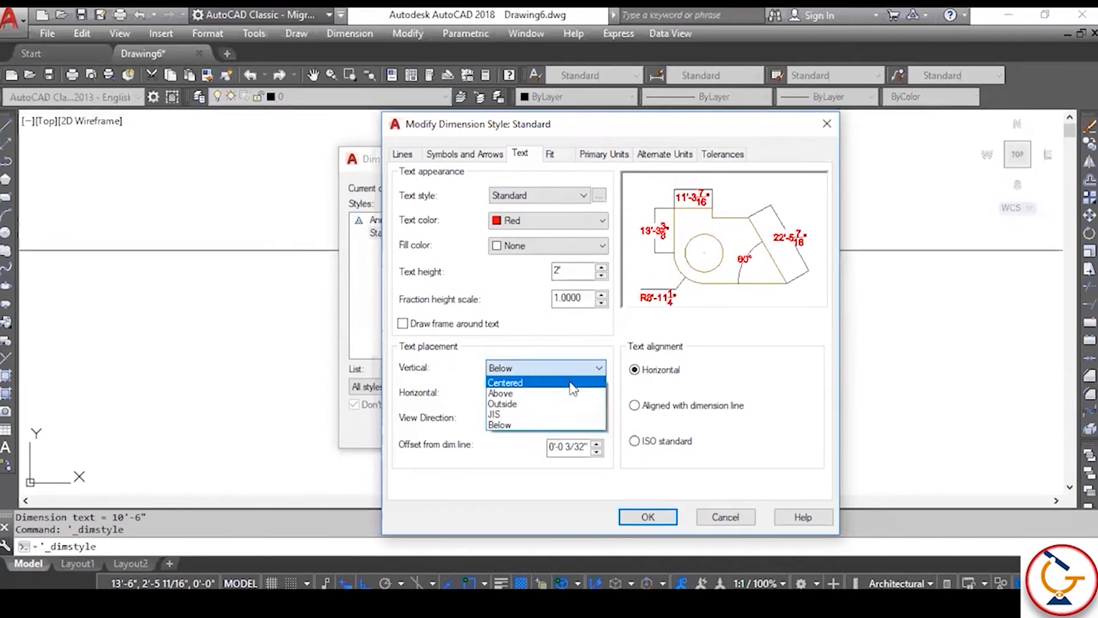
click(570, 381)
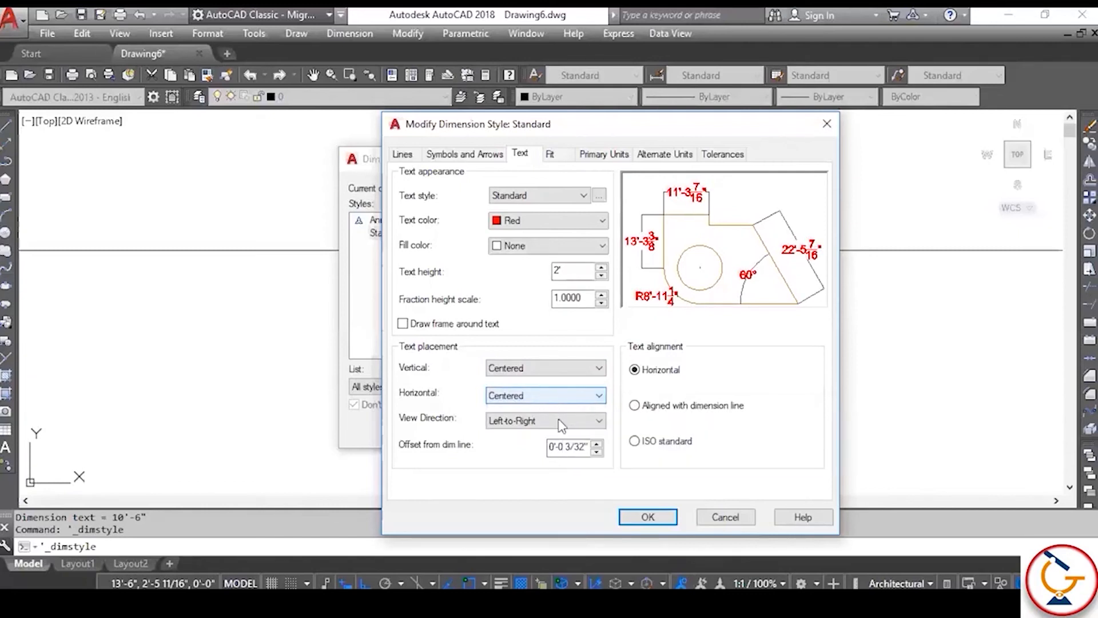
click(558, 399)
click(553, 410)
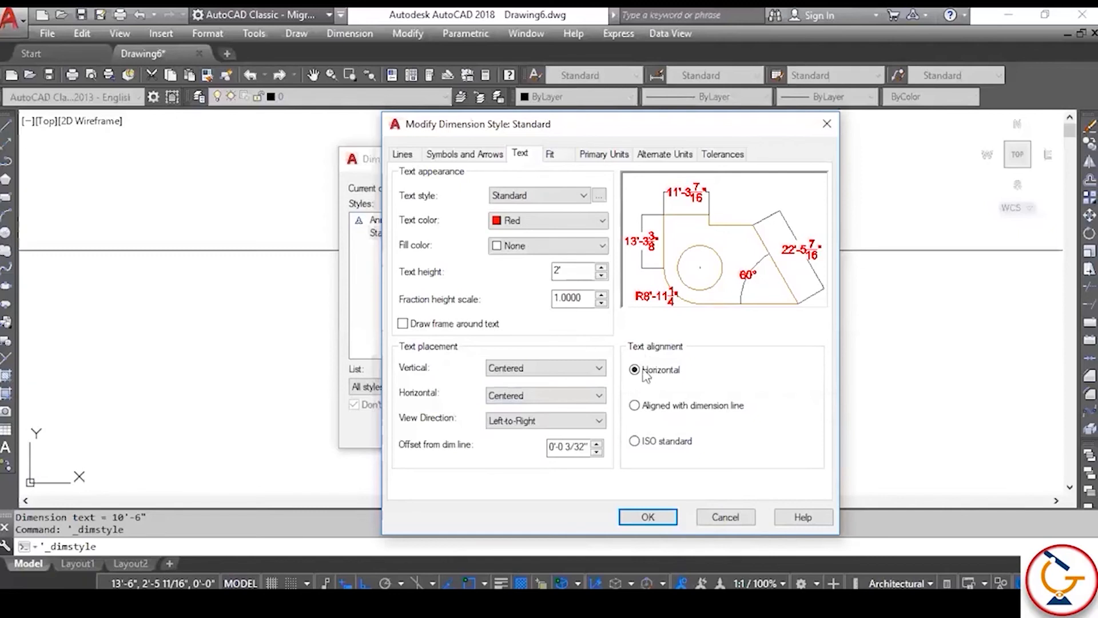
click(635, 406)
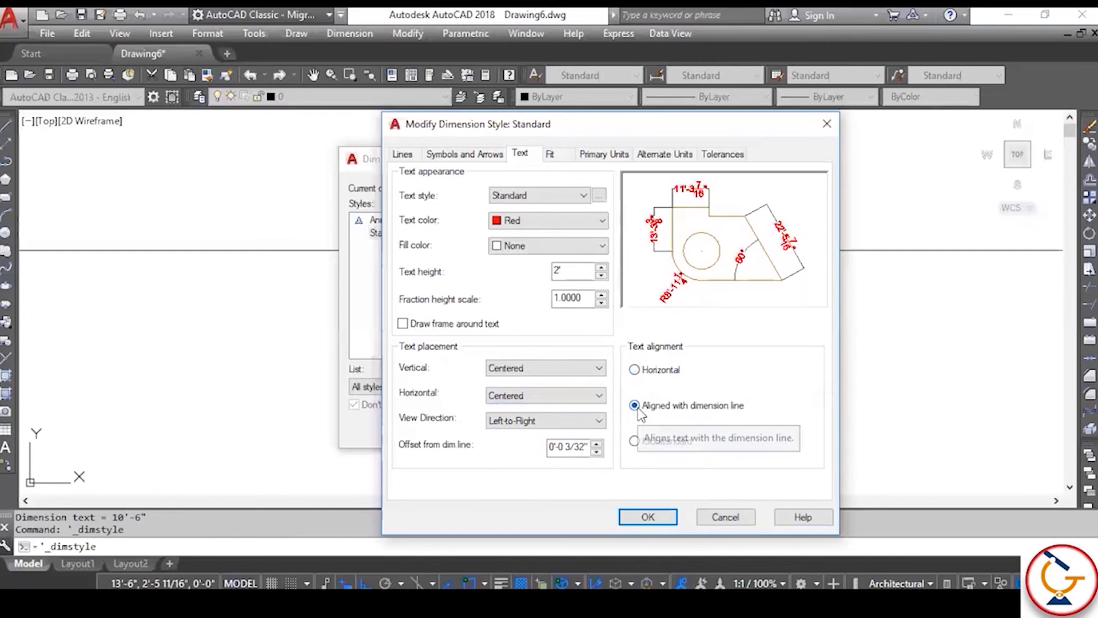
click(635, 370)
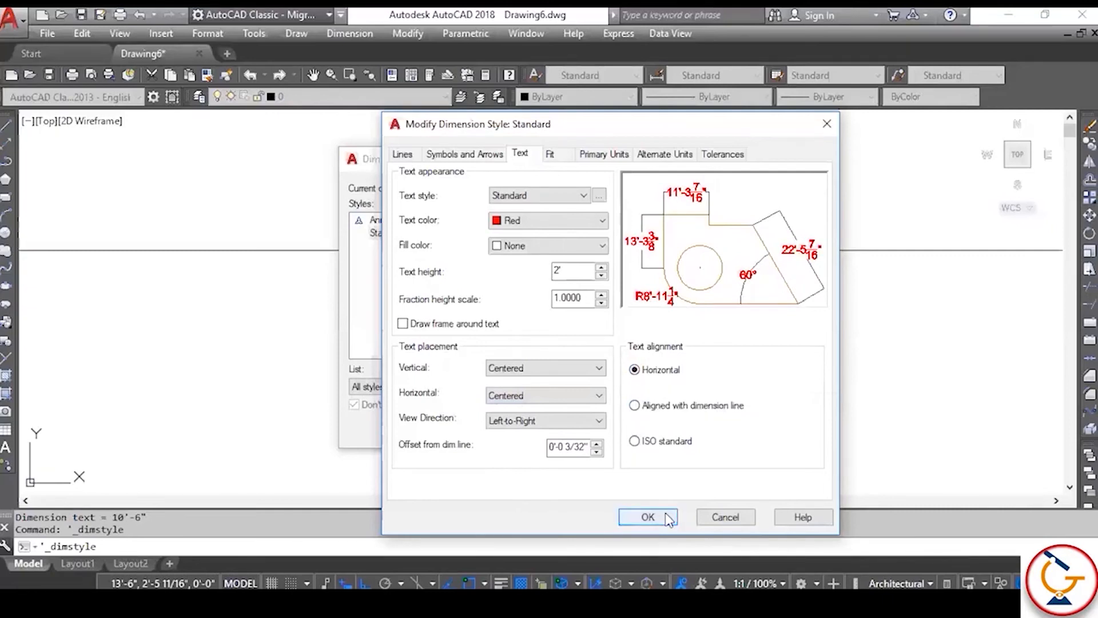
Step: Apply the text changes to the Standard dimension style, make it current, and inspect the updated dimension on the line
click(649, 517)
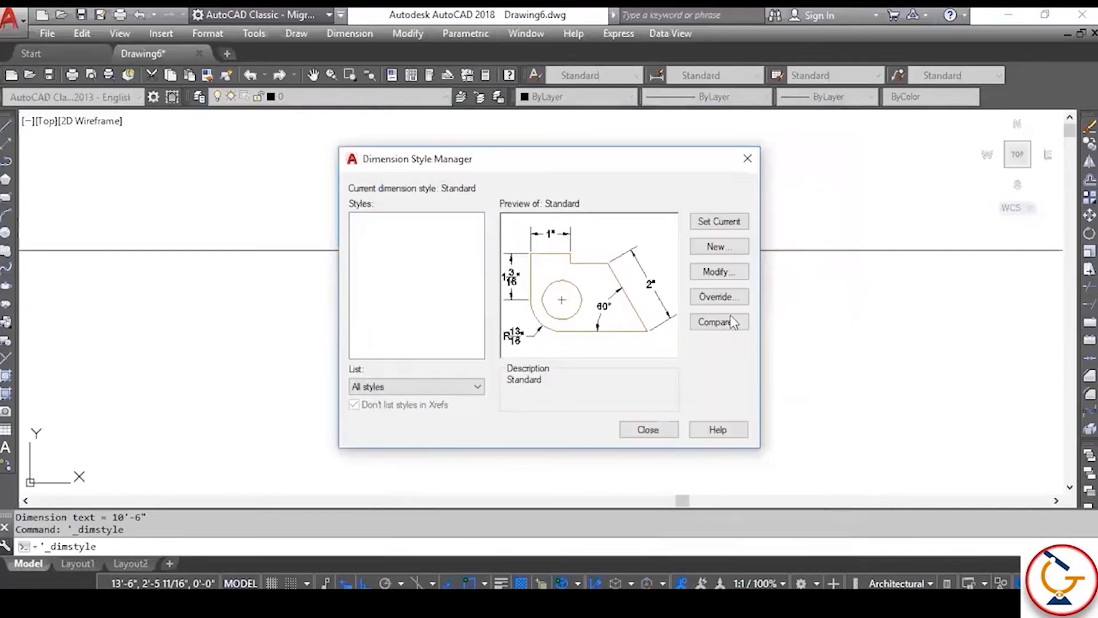
click(734, 224)
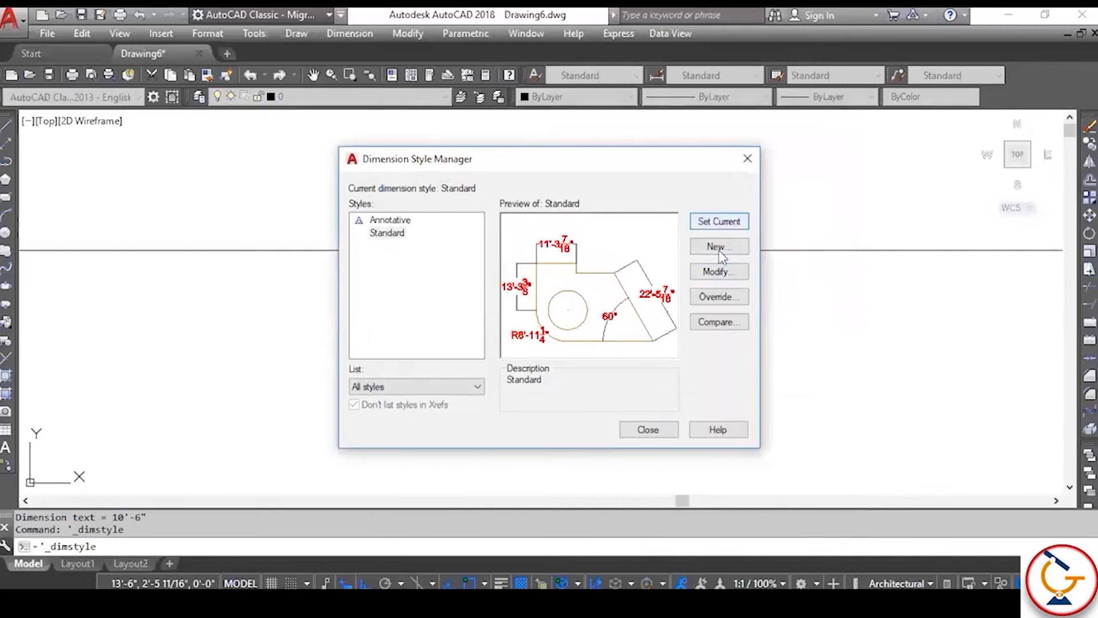
click(672, 430)
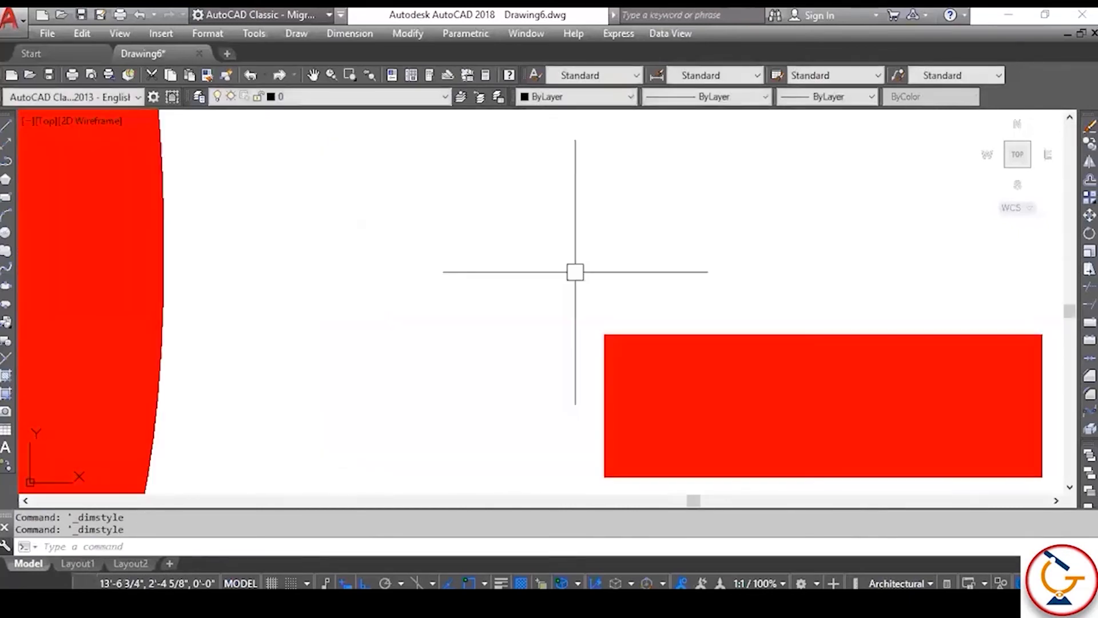
scroll(583, 320, down, 5)
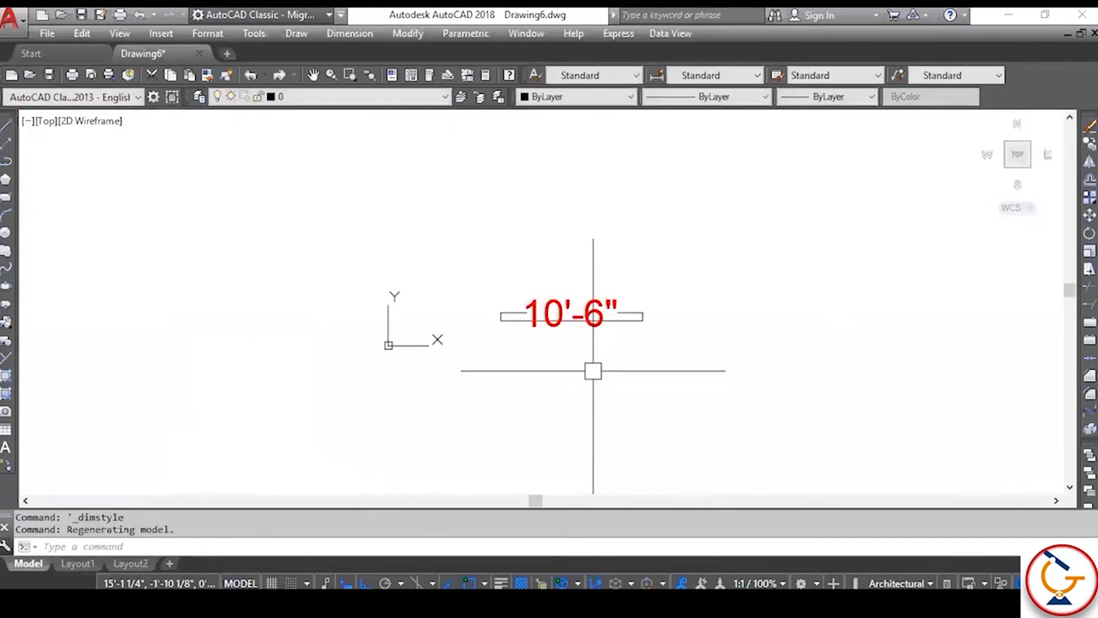
scroll(593, 371, up, 4)
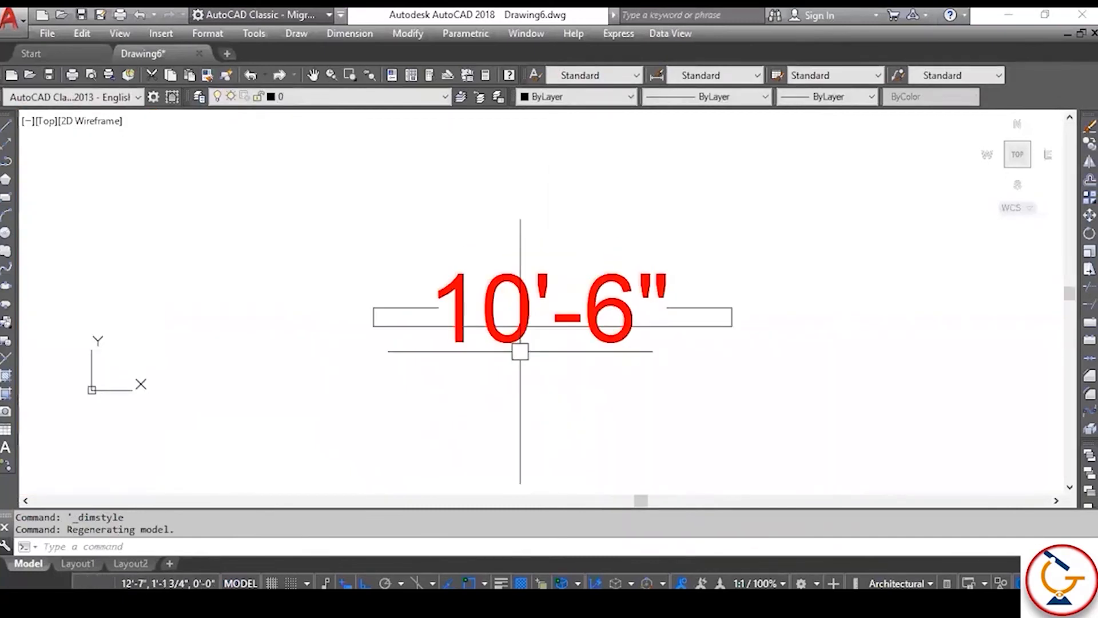
scroll(609, 313, up, 4)
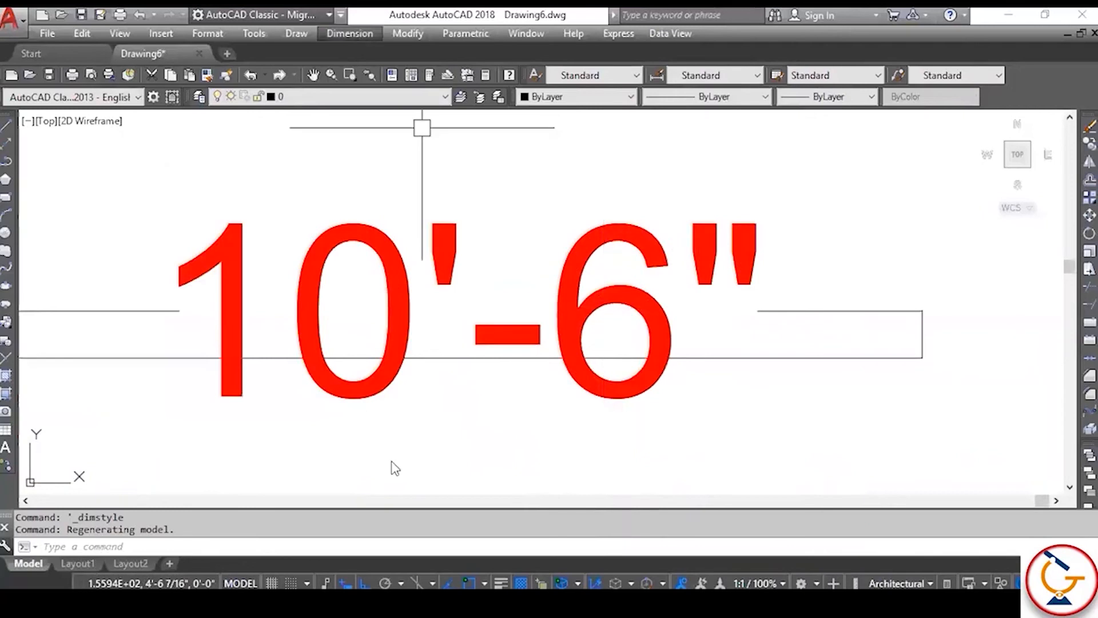
Step: Modify the Standard dimension style's text height to 8" and apply it to the dimension on the line
click(512, 426)
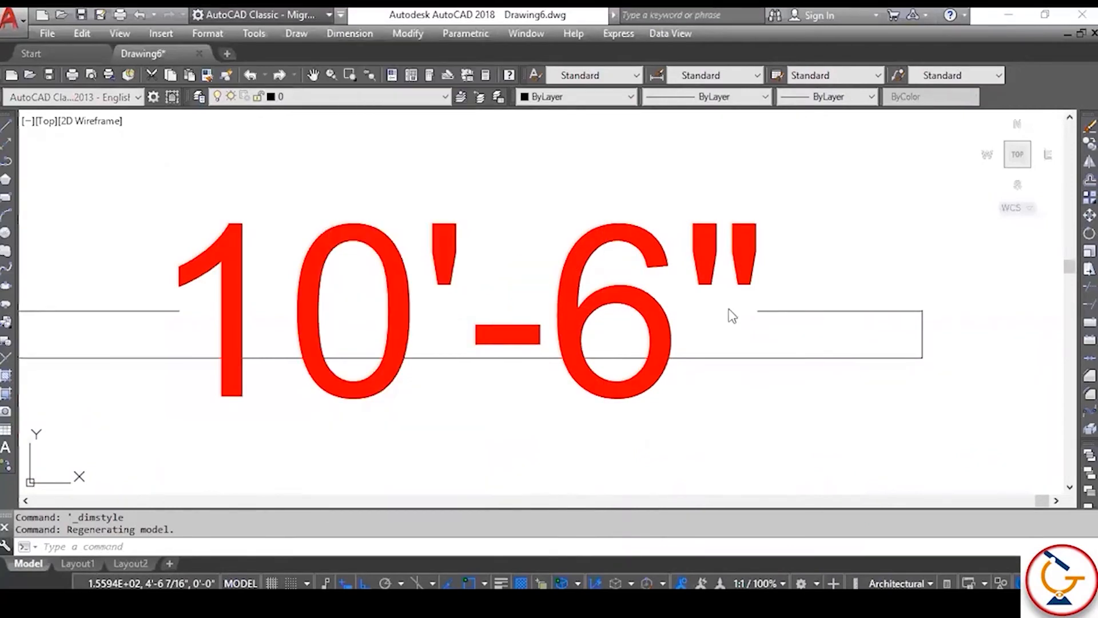
click(712, 274)
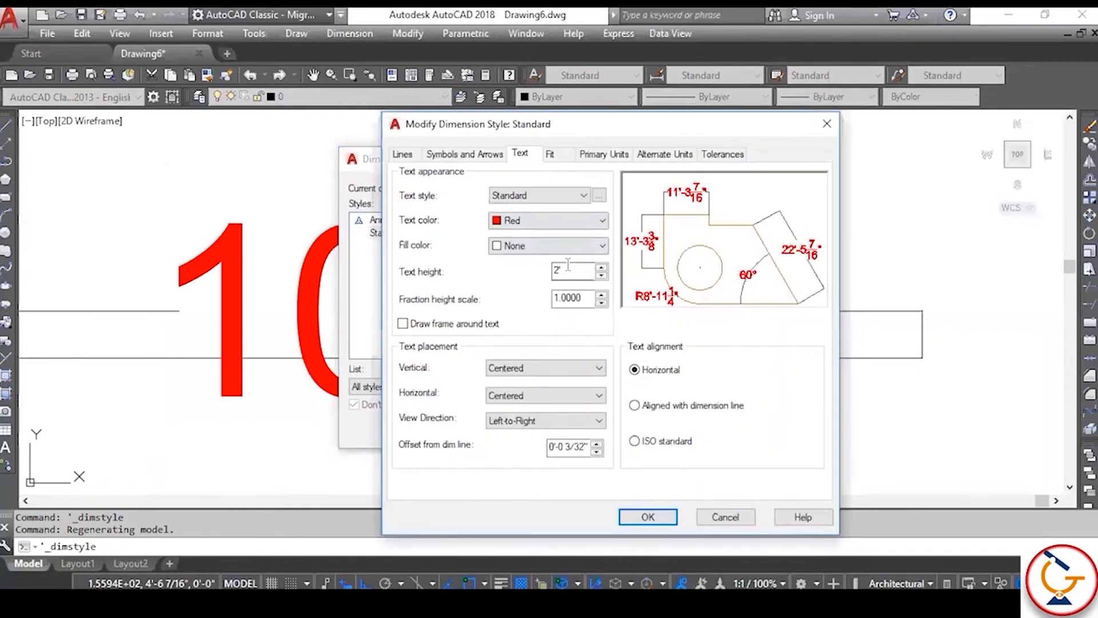
click(568, 269)
key(BackSpace)
text(8")
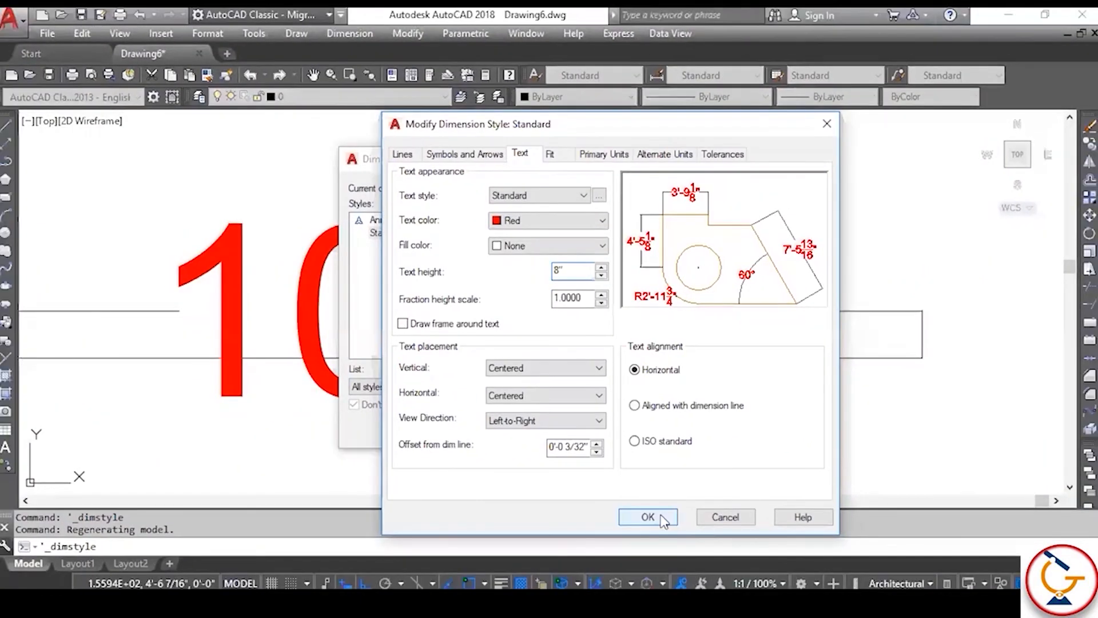
click(662, 518)
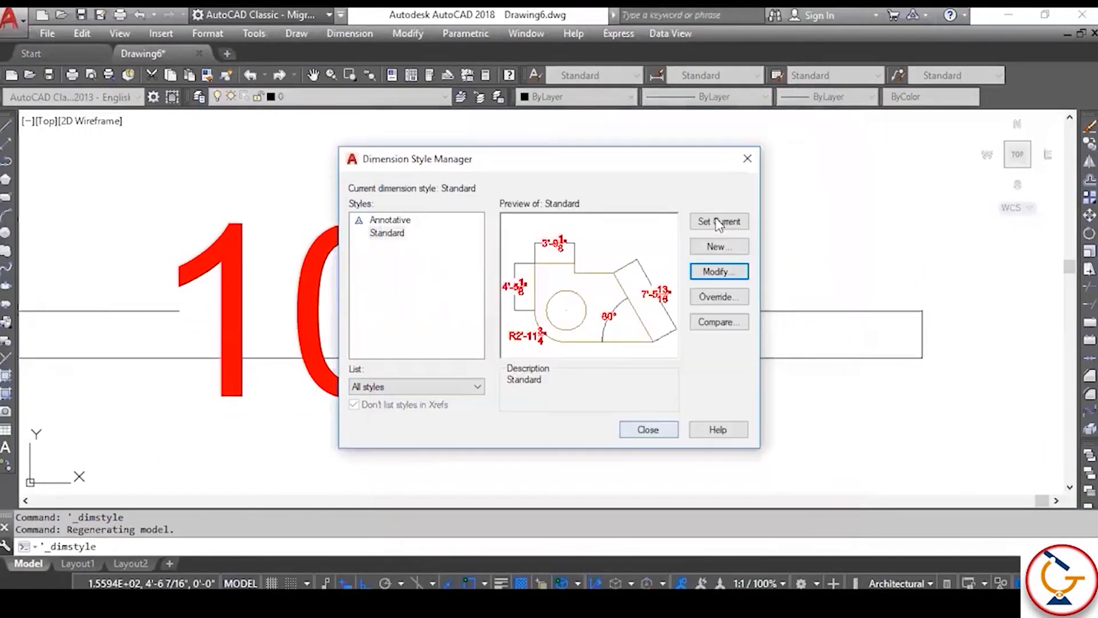
click(652, 429)
scroll(655, 425, down, 3)
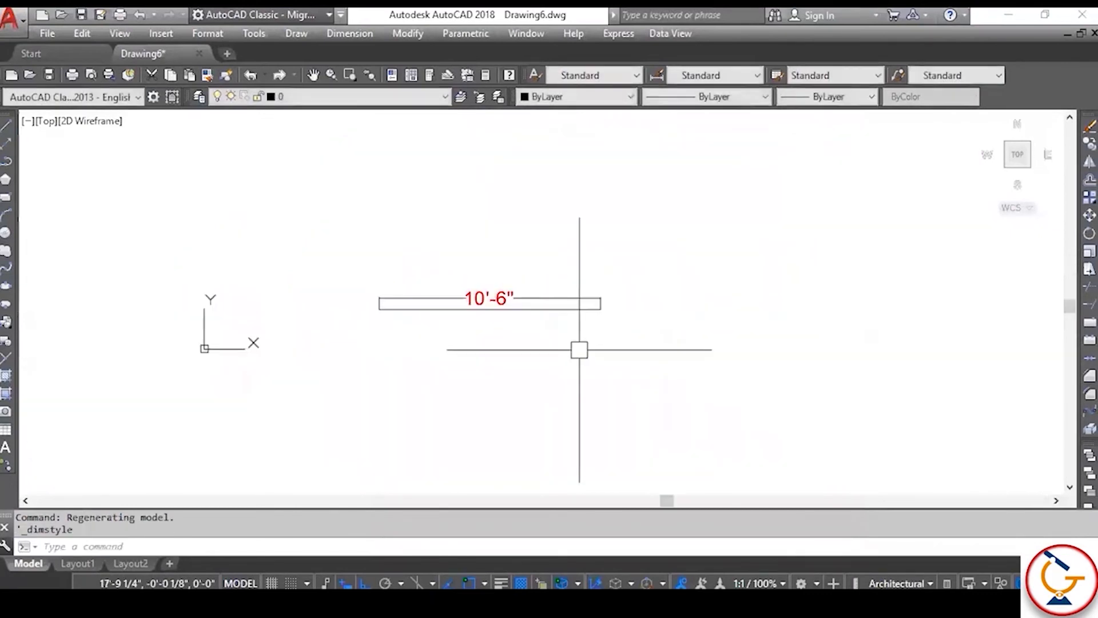
scroll(579, 350, down, 4)
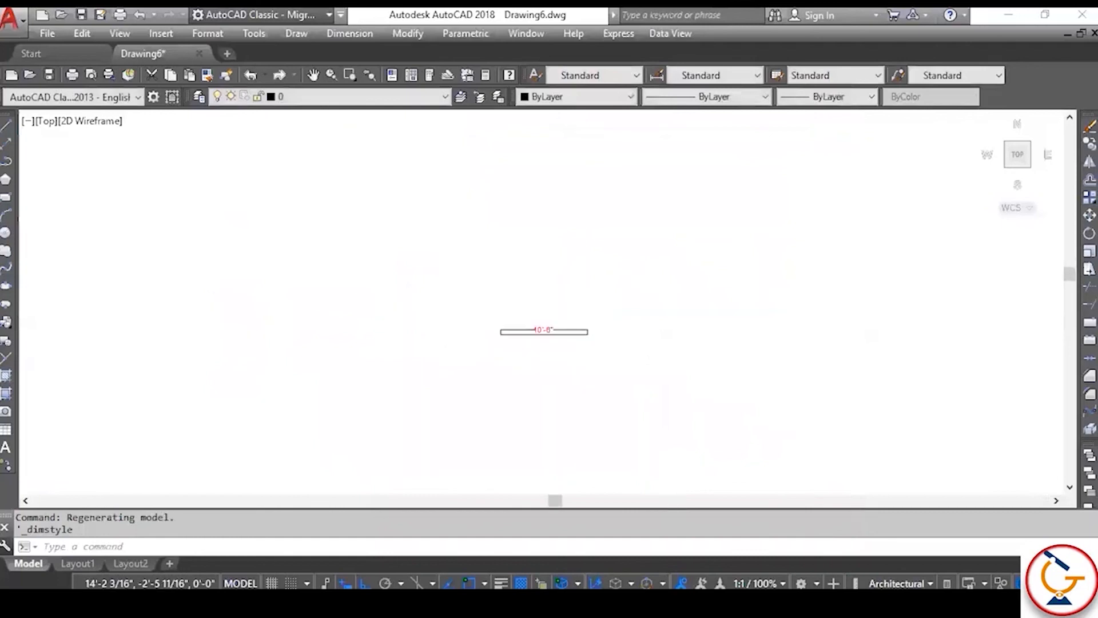
scroll(549, 359, up, 2)
scroll(549, 360, up, 5)
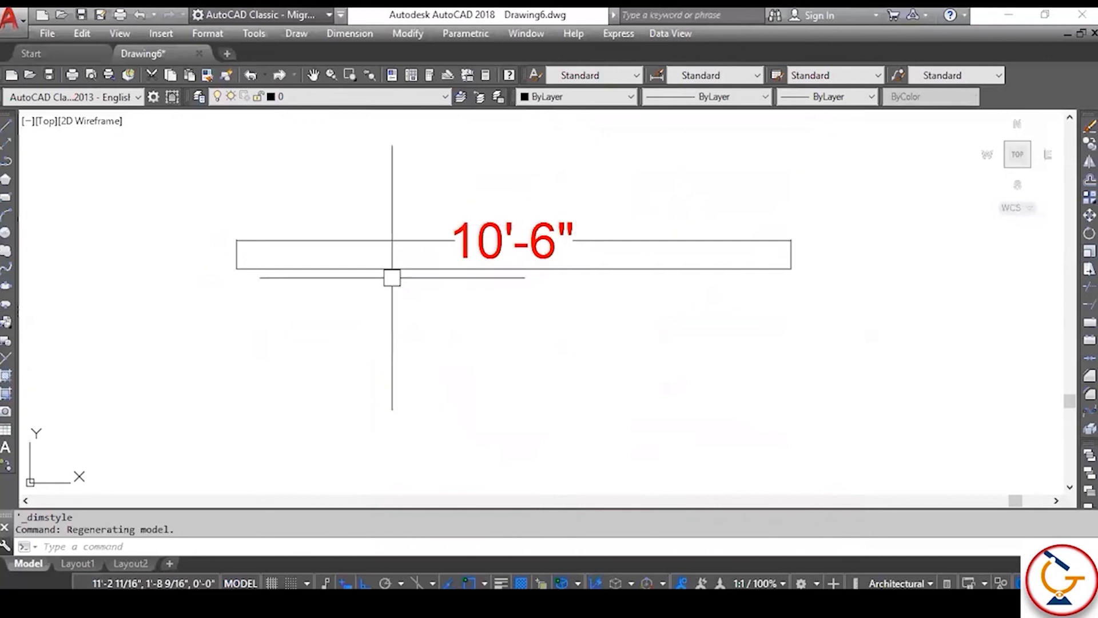
click(403, 264)
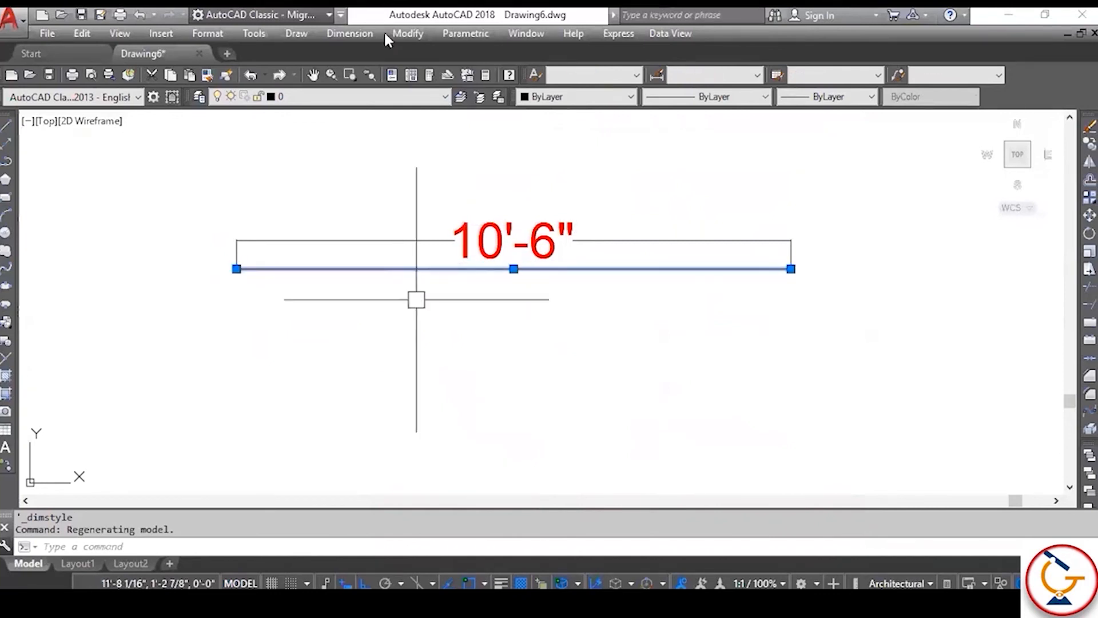
click(349, 33)
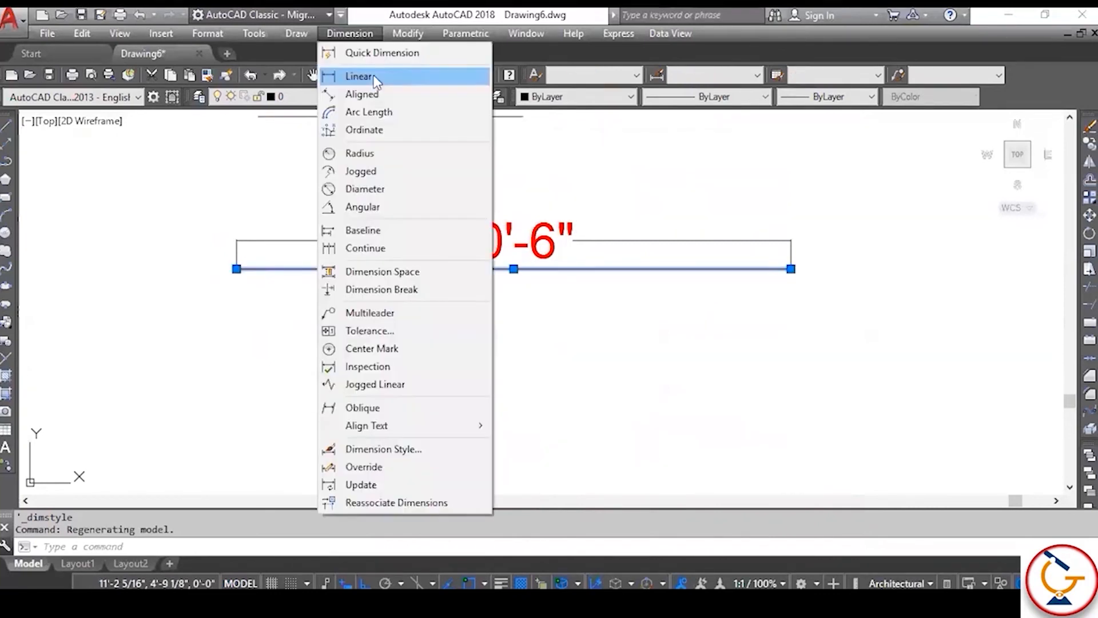
click(708, 158)
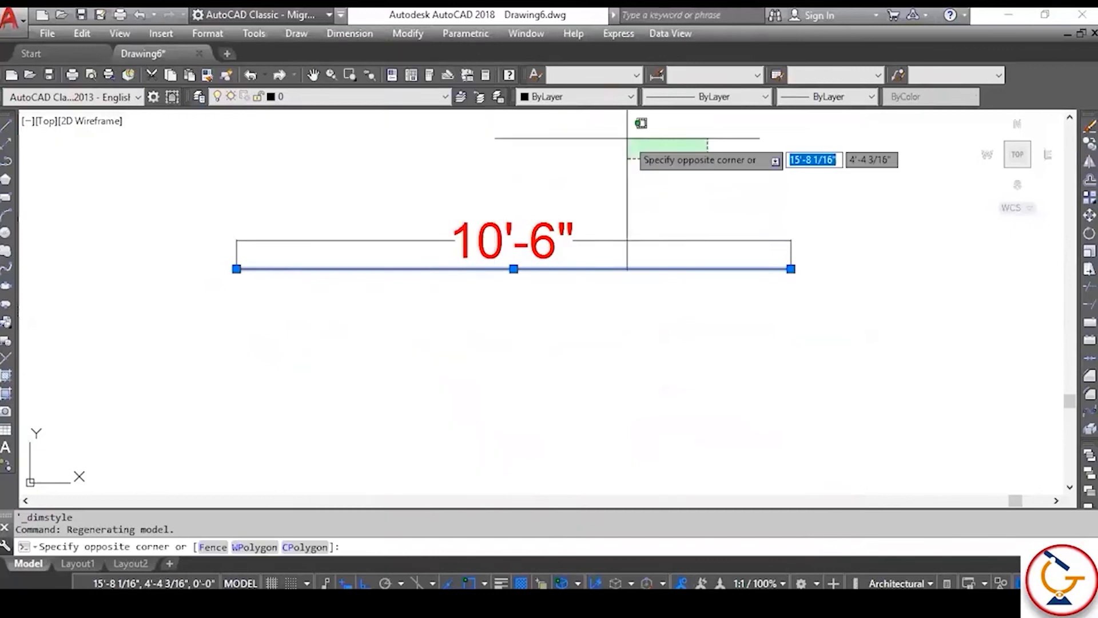
key(Escape)
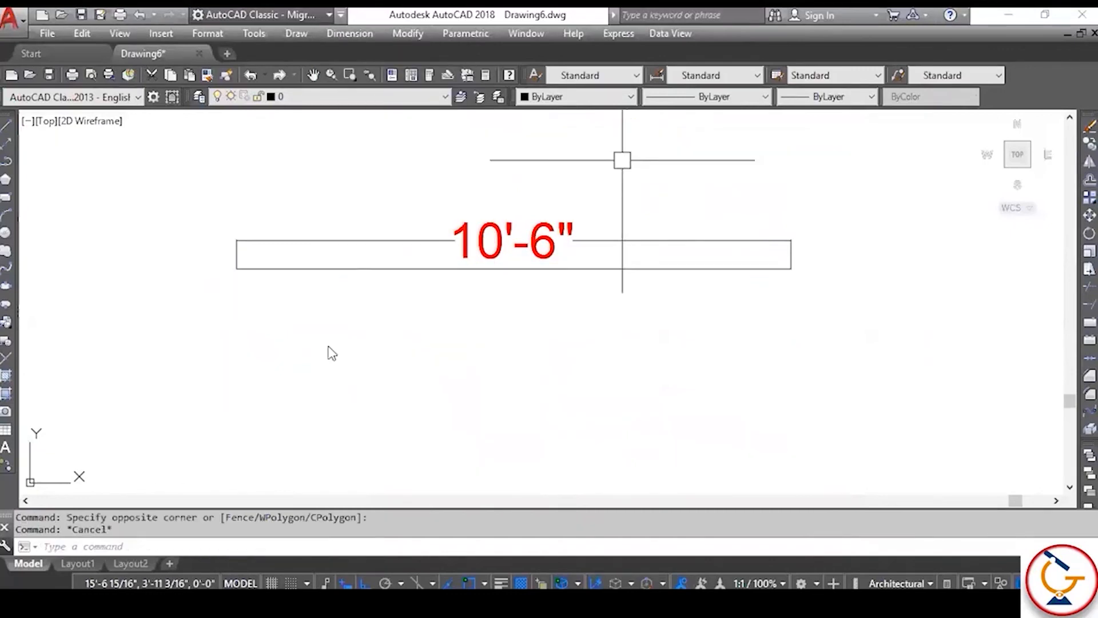
Step: Examine the resized red dimension text on the horizontal line at different magnifications
scroll(330, 315, down, 4)
scroll(348, 348, up, 6)
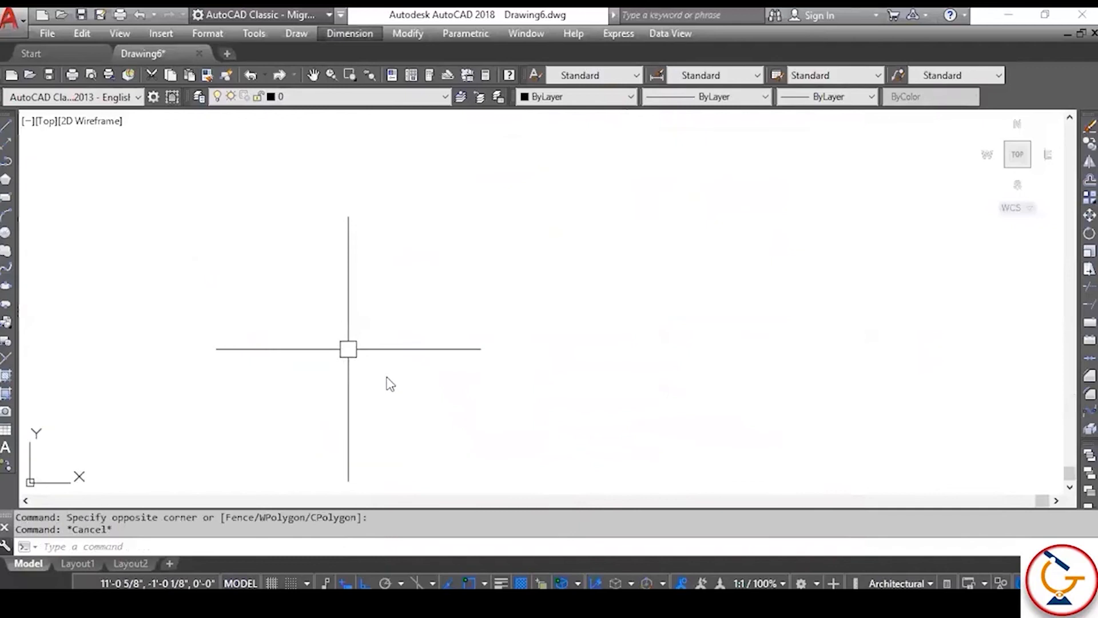
scroll(412, 326, down, 4)
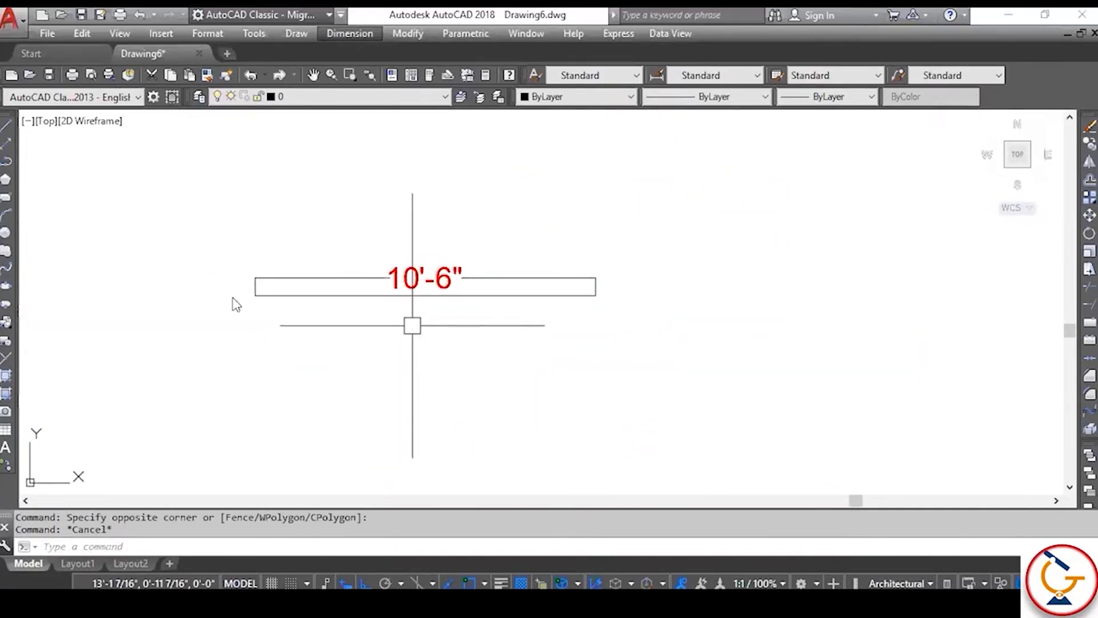
click(194, 259)
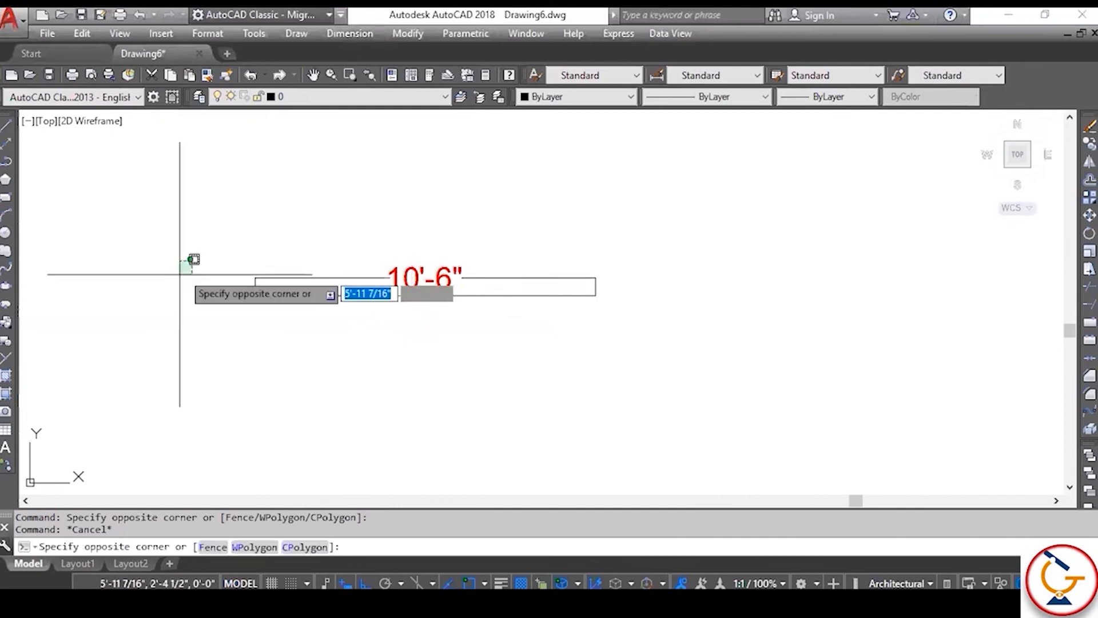
click(179, 274)
middle_drag(280, 323, 298, 287)
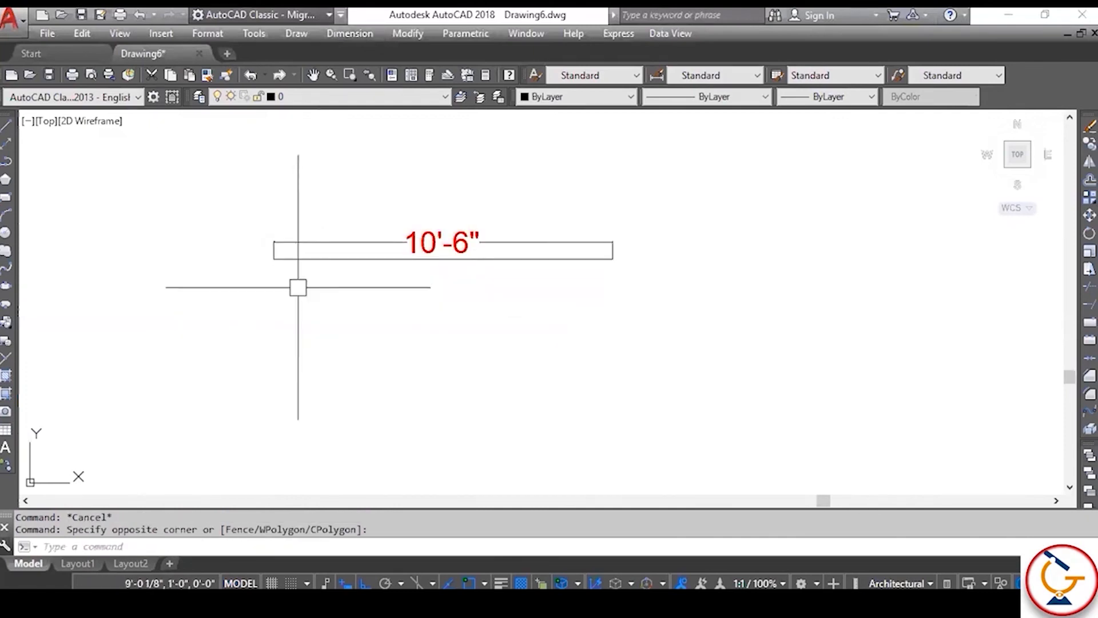
scroll(298, 288, up, 4)
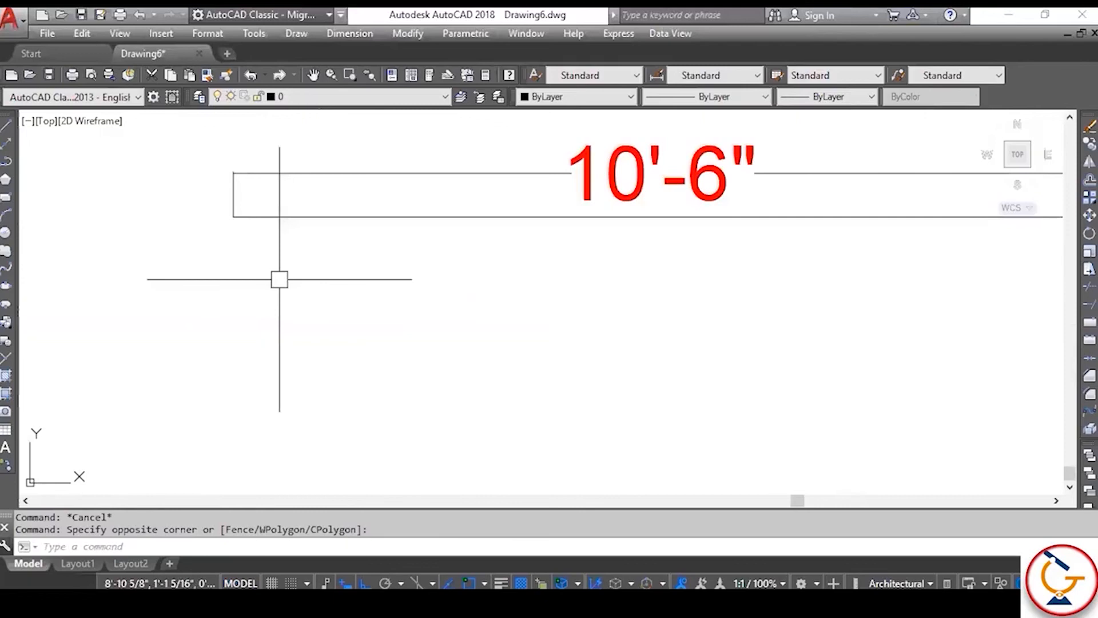
scroll(279, 279, down, 2)
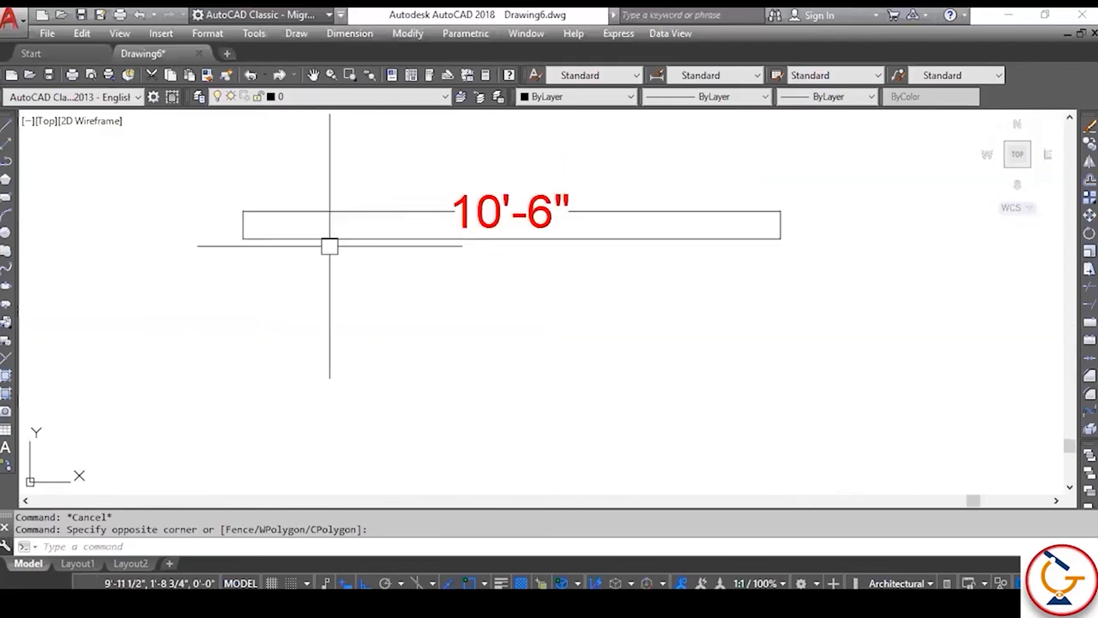
Step: Draw a vertical line 10'6" long straight down from the left end of the dimensioned horizontal line
click(8, 127)
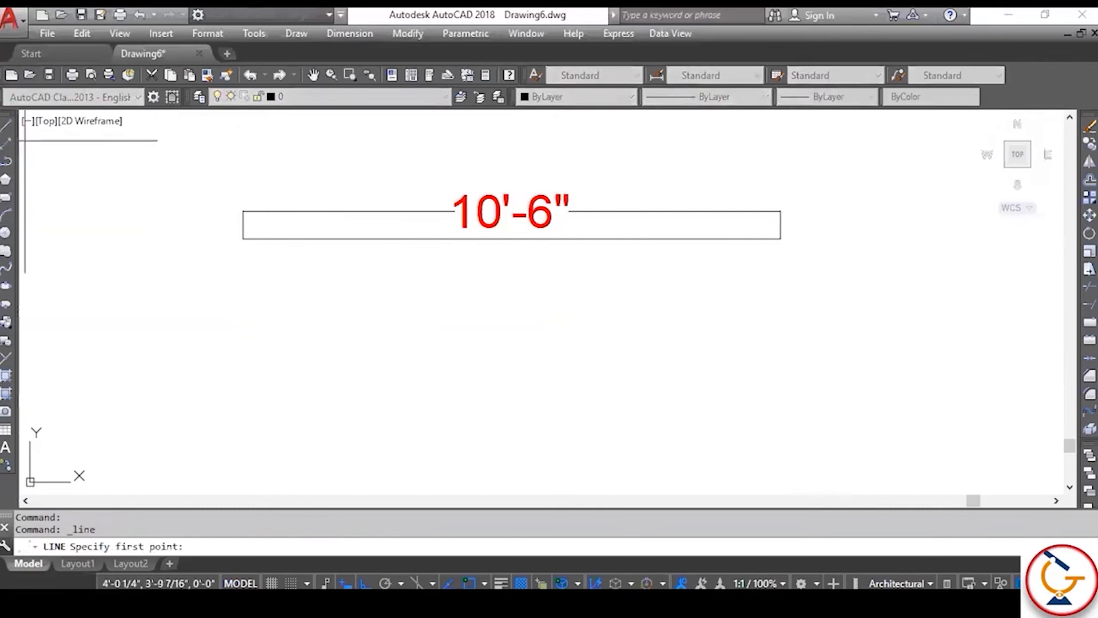
click(243, 238)
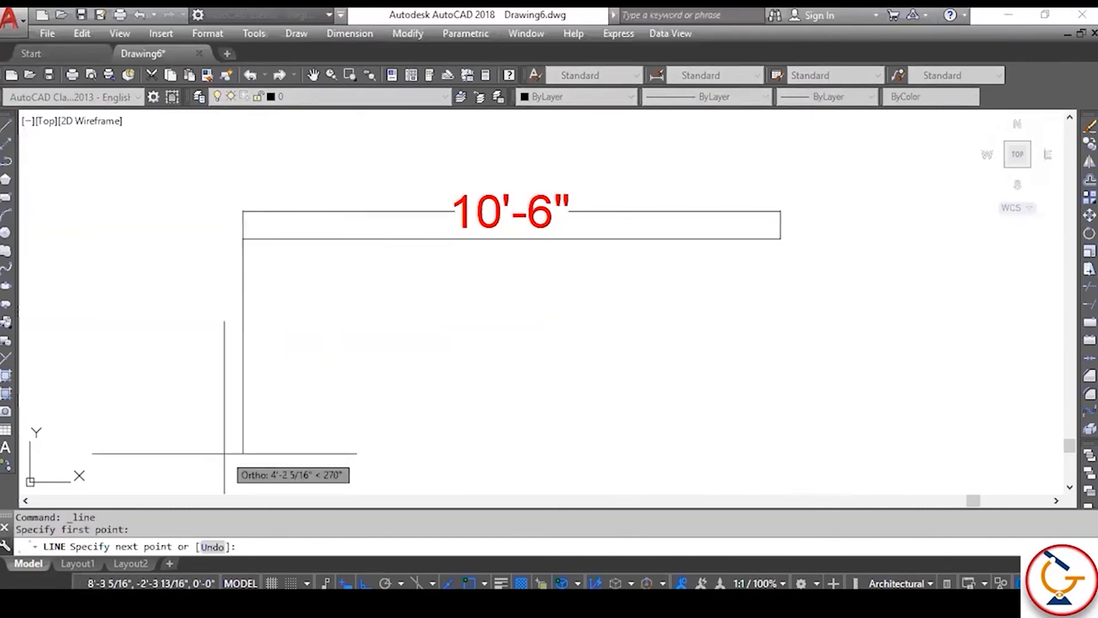
text(10')
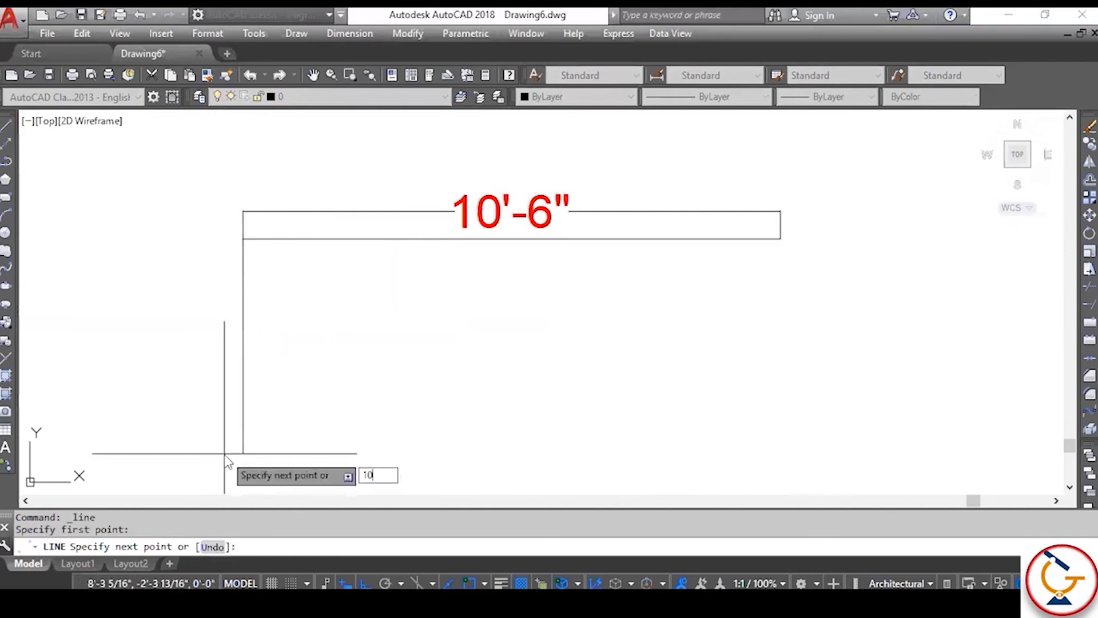
text(6")
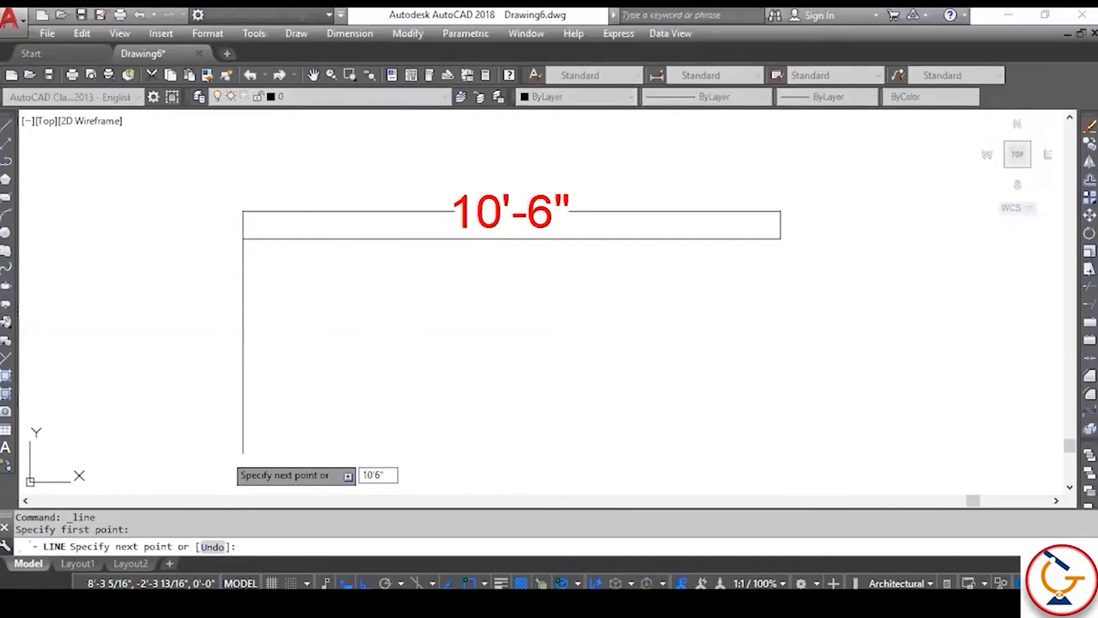
key(Return)
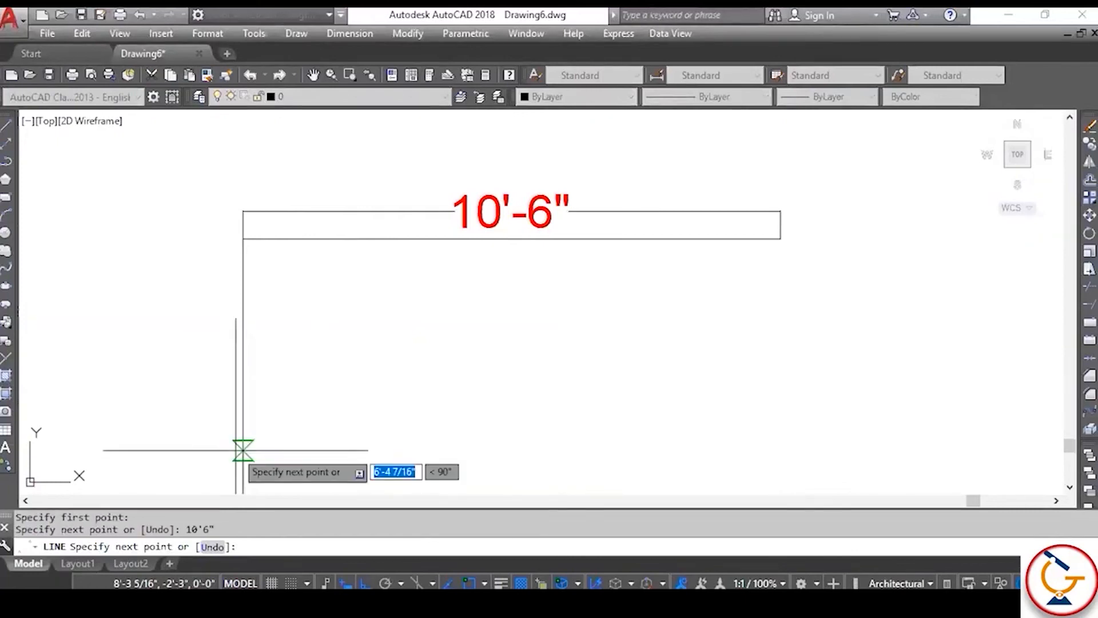
text(2)
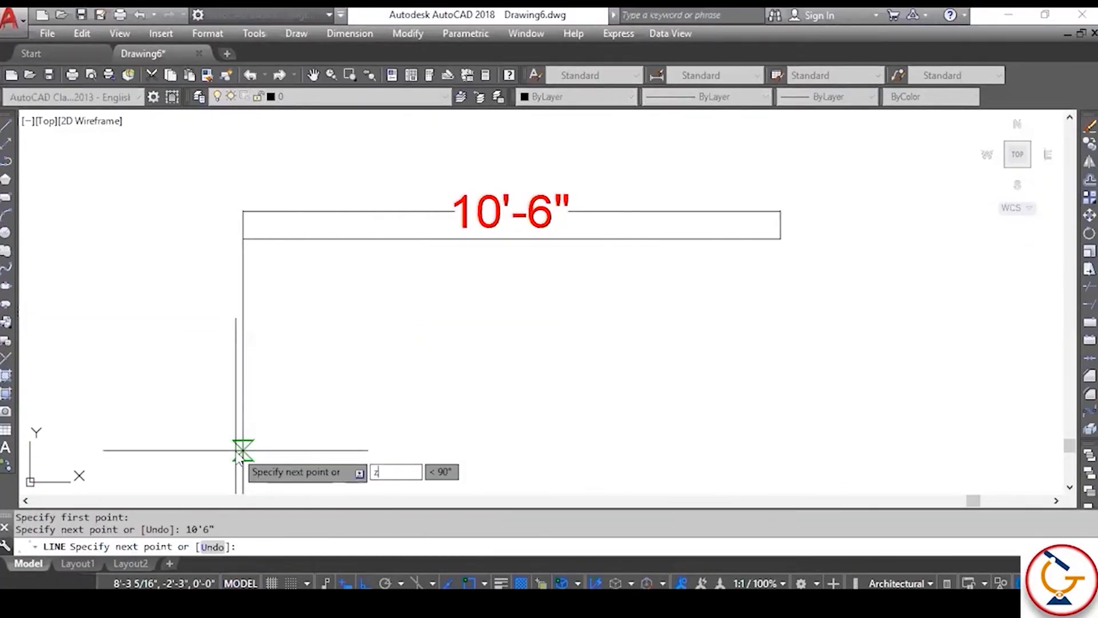
key(Return)
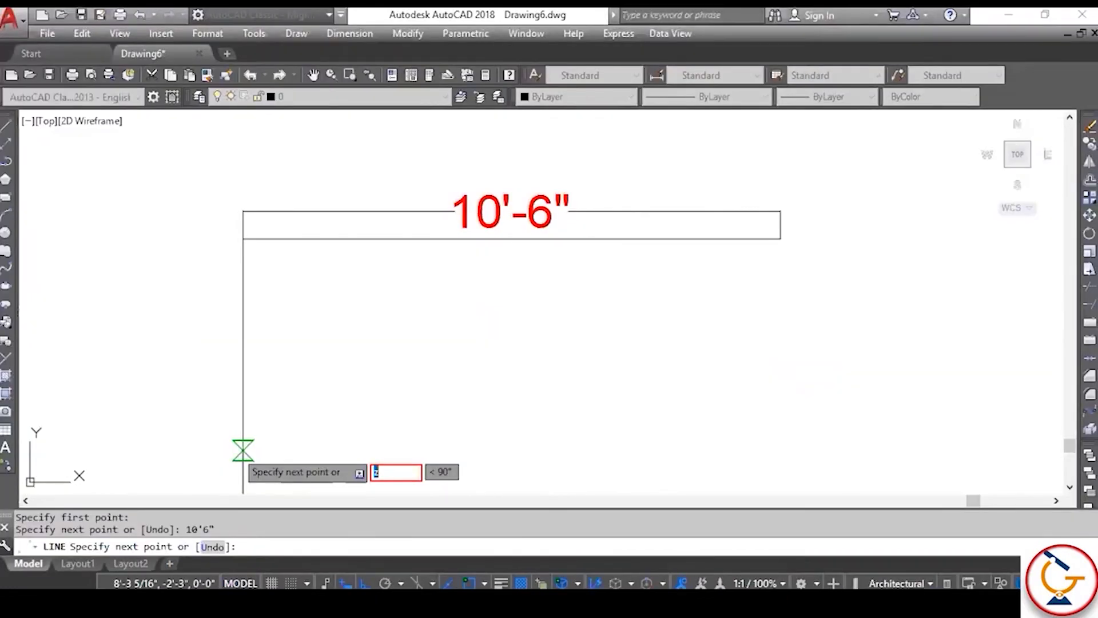
key(Escape)
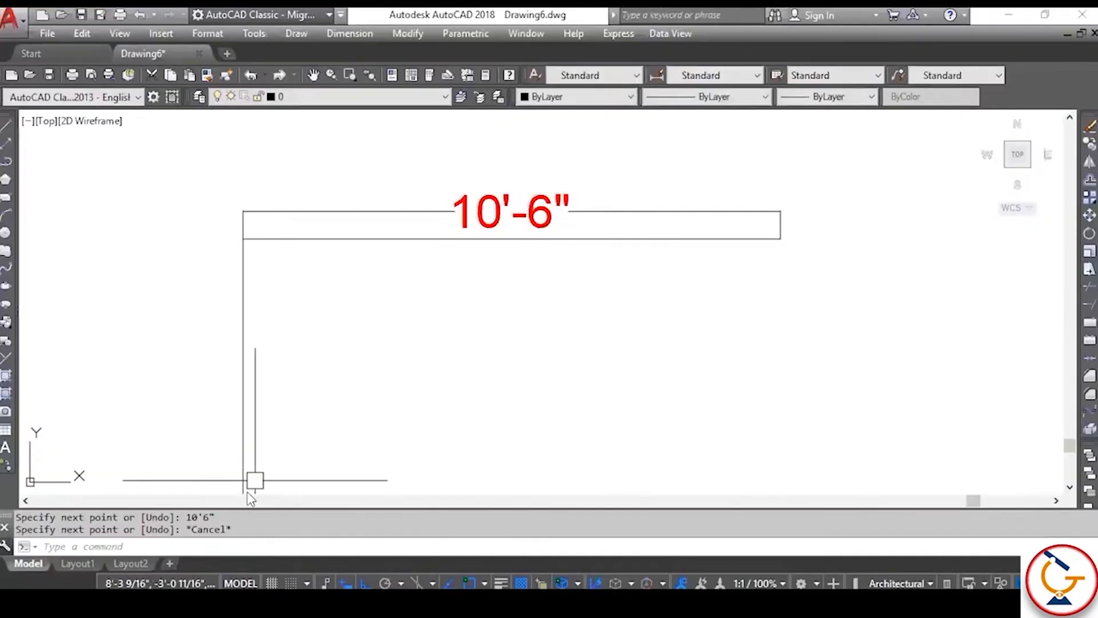
Step: Use Zoom All to fit the whole drawing in view, both before and after magnifying the dimensioned line
text(z)
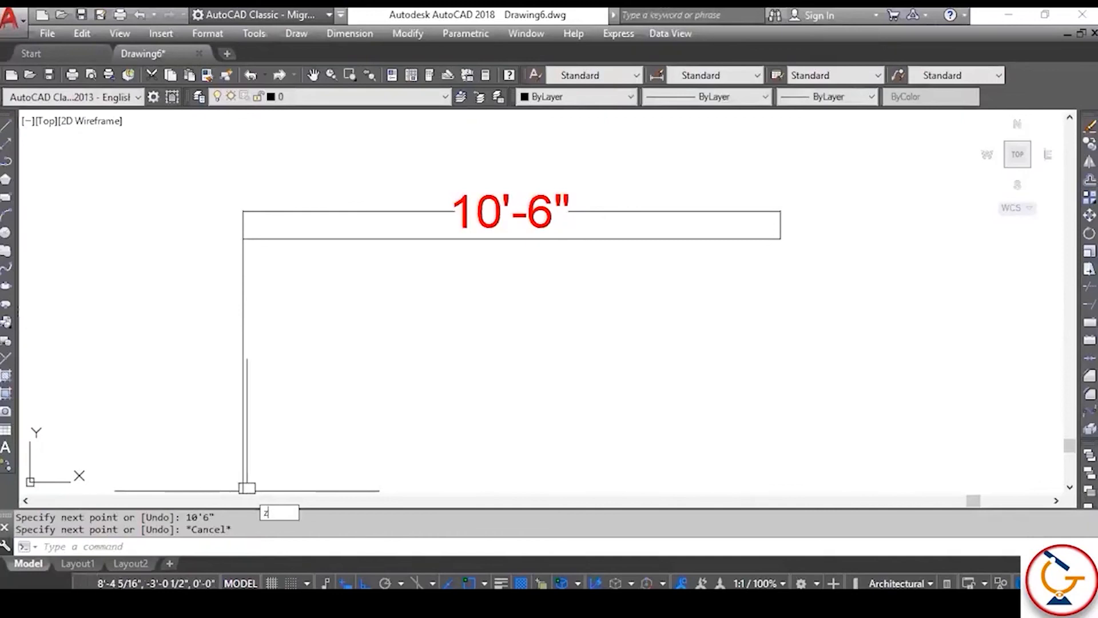
key(Return)
text(a)
key(Return)
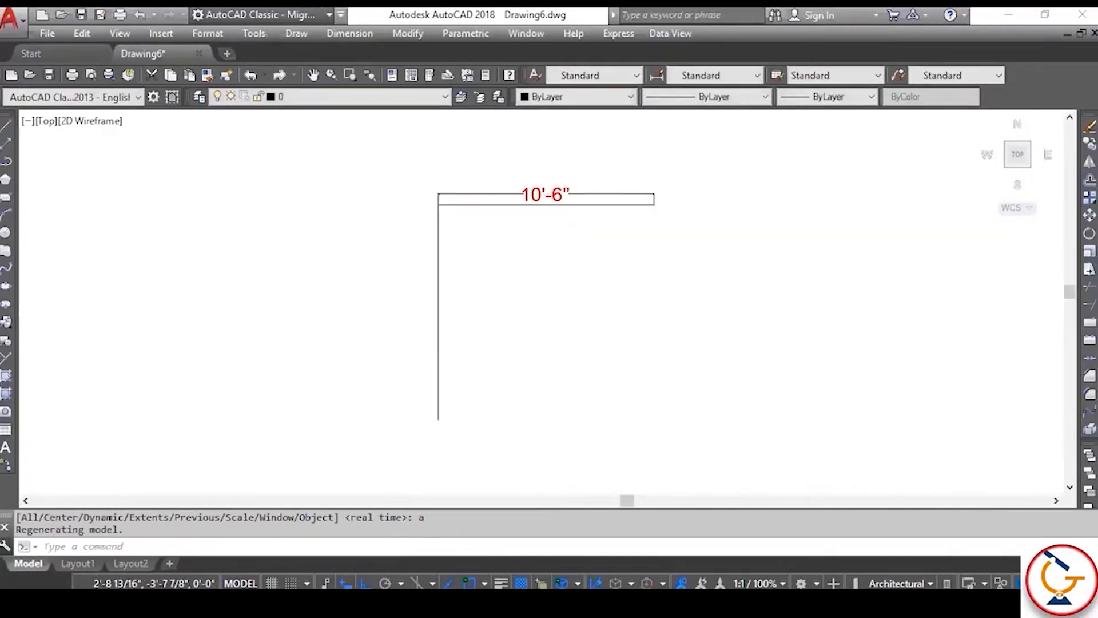
middle_drag(518, 267, 413, 278)
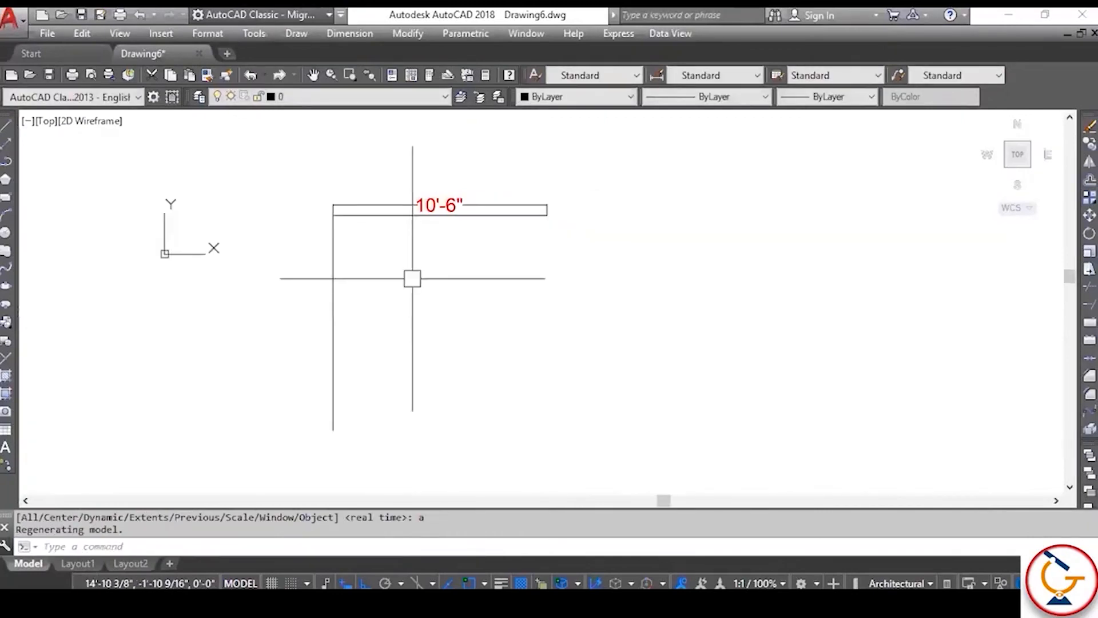
scroll(412, 278, up, 2)
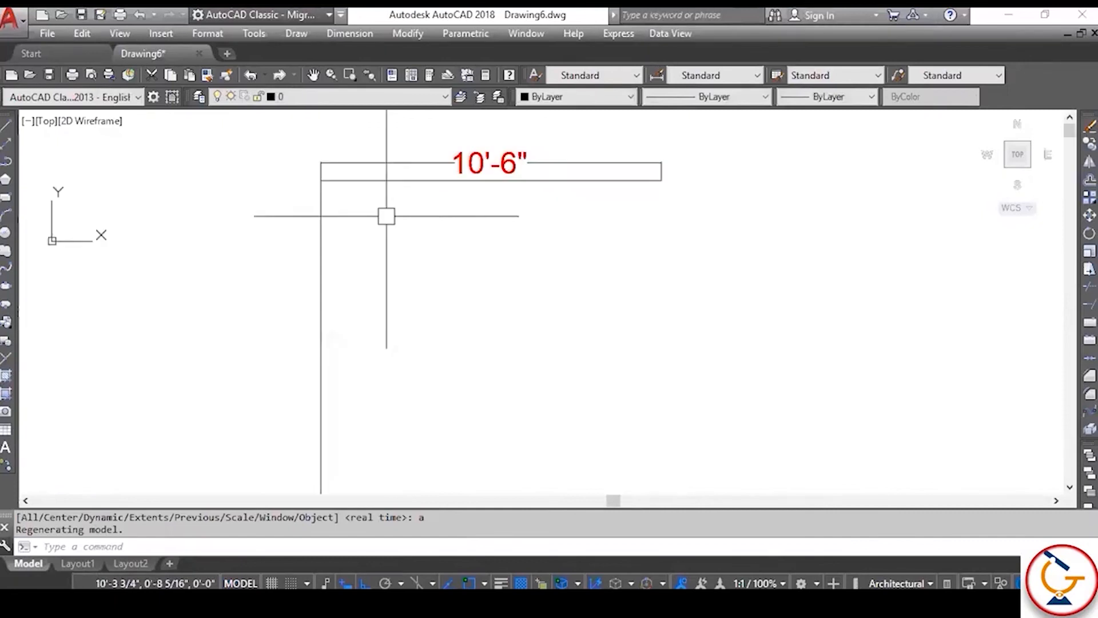
scroll(385, 156, up, 10)
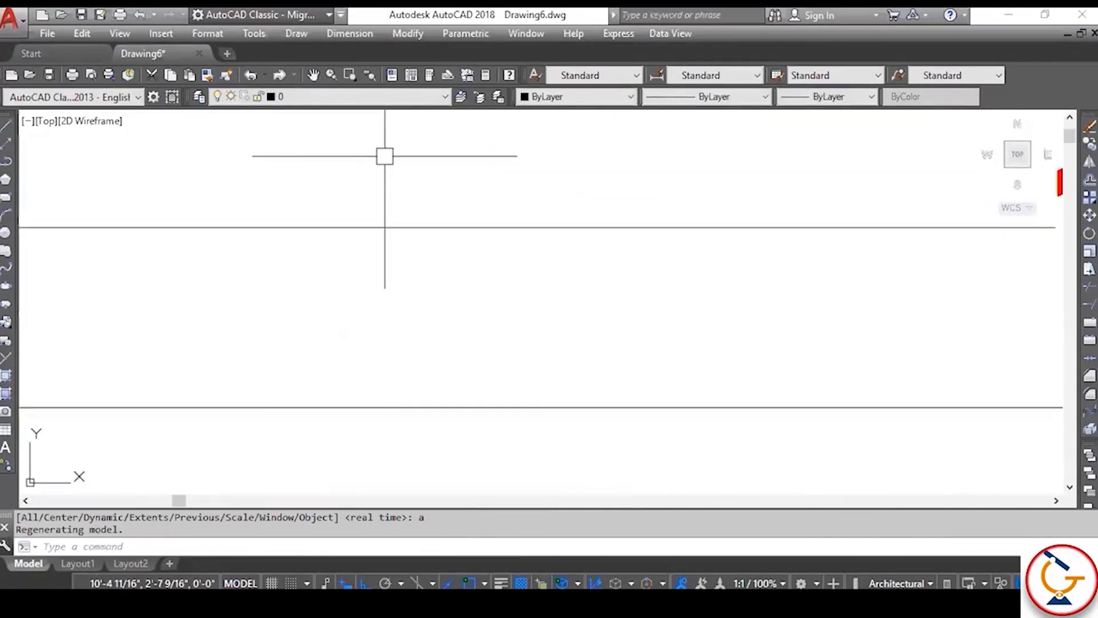
text(z)
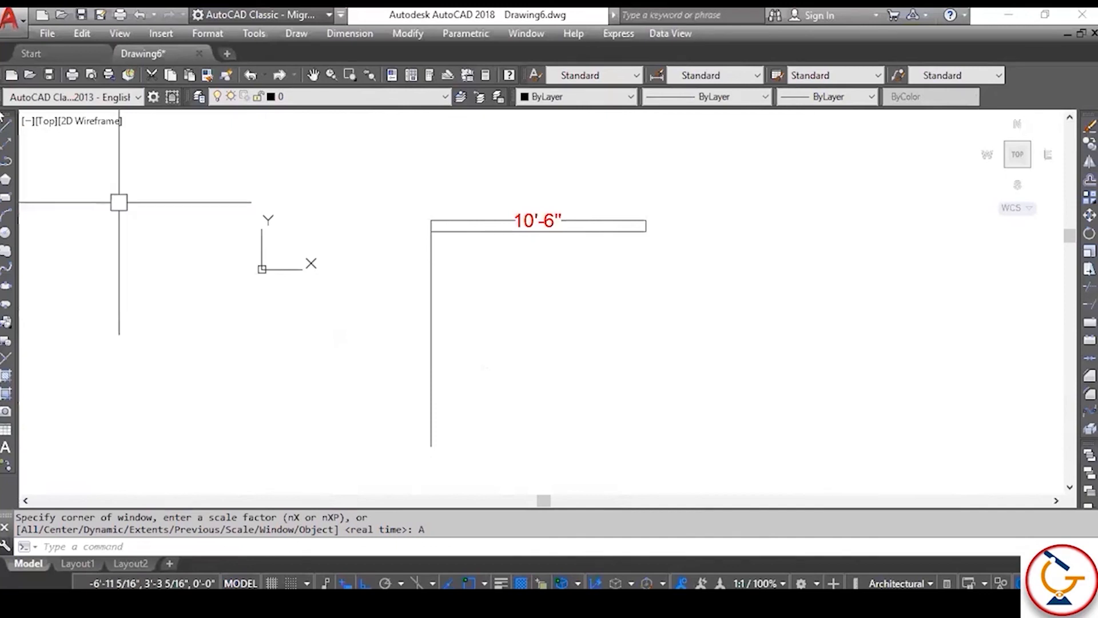
Step: Draw a 10'6" line rightward from the vertical line's lower end and continue up to the upper line's right end, closing the square
click(6, 125)
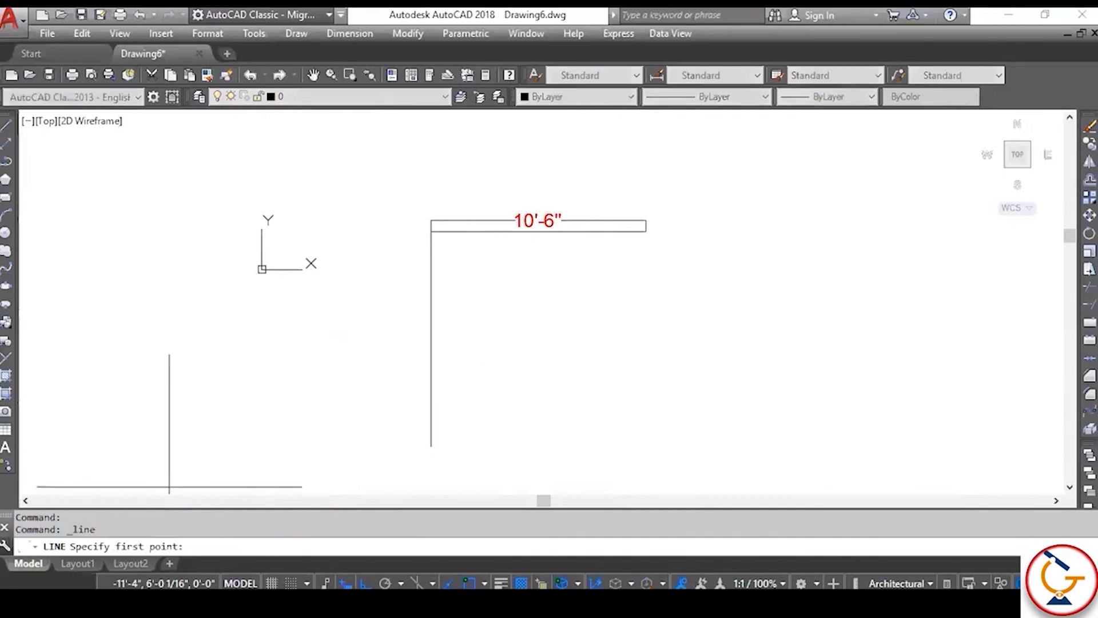
click(431, 446)
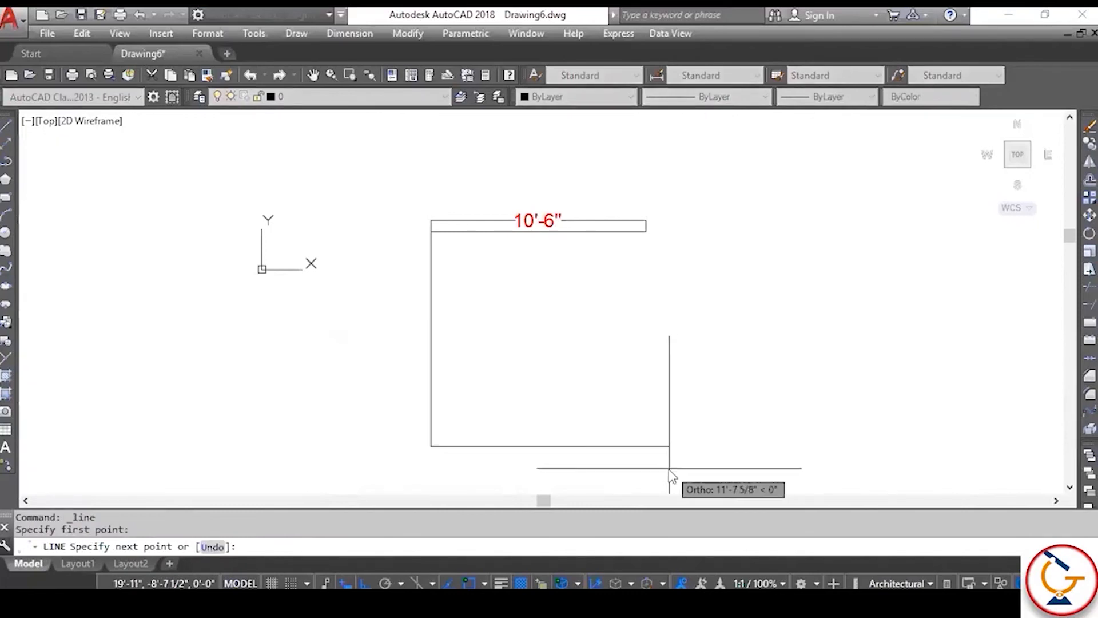
text(10'6")
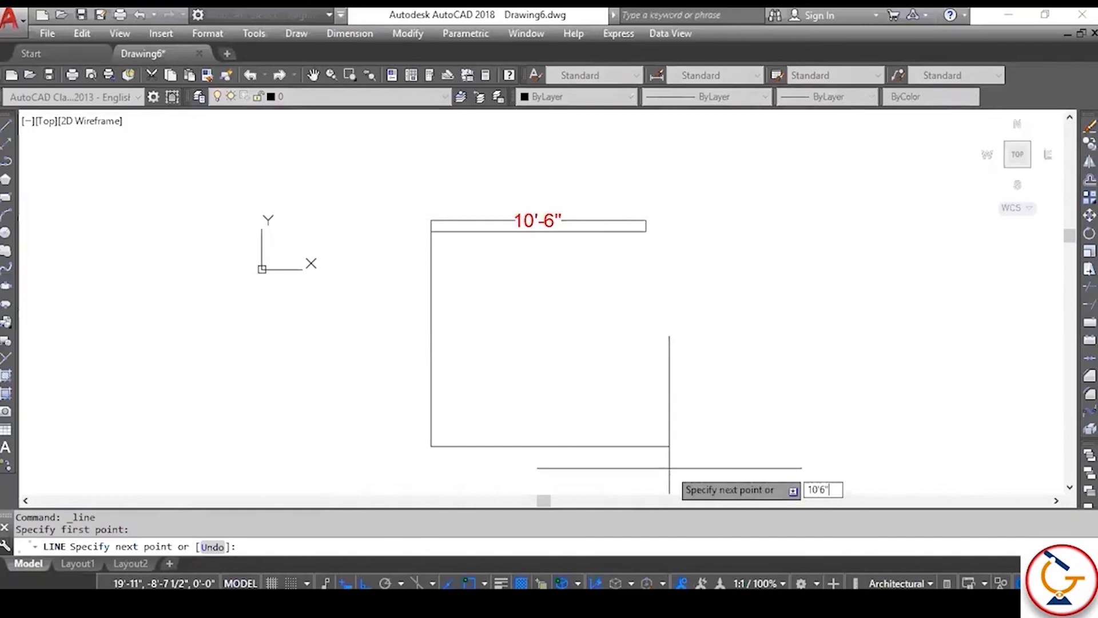
key(Return)
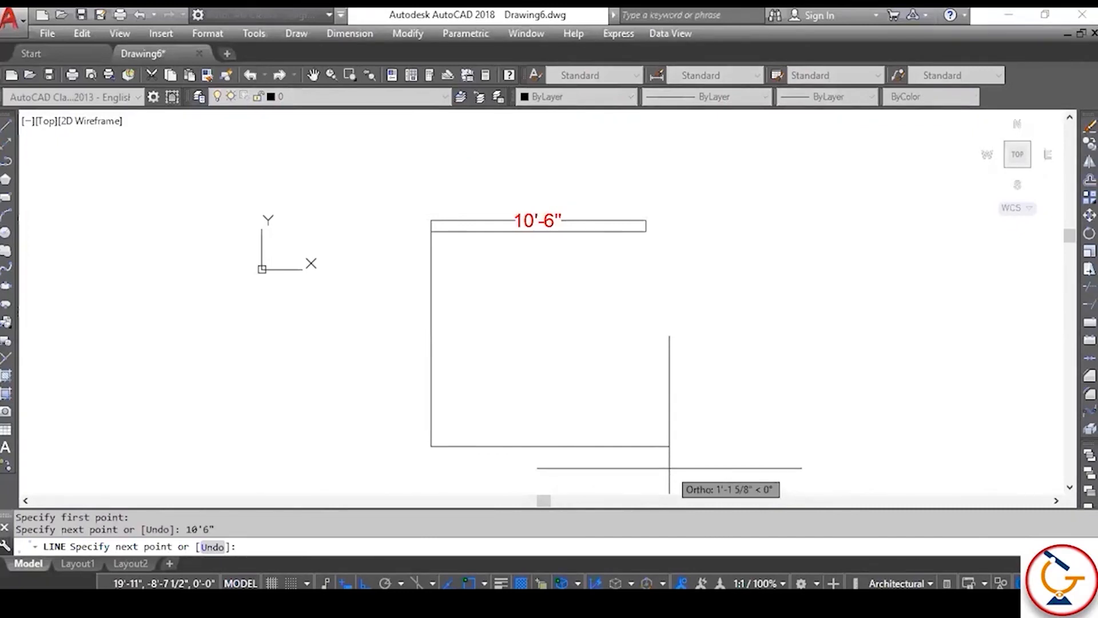
click(646, 231)
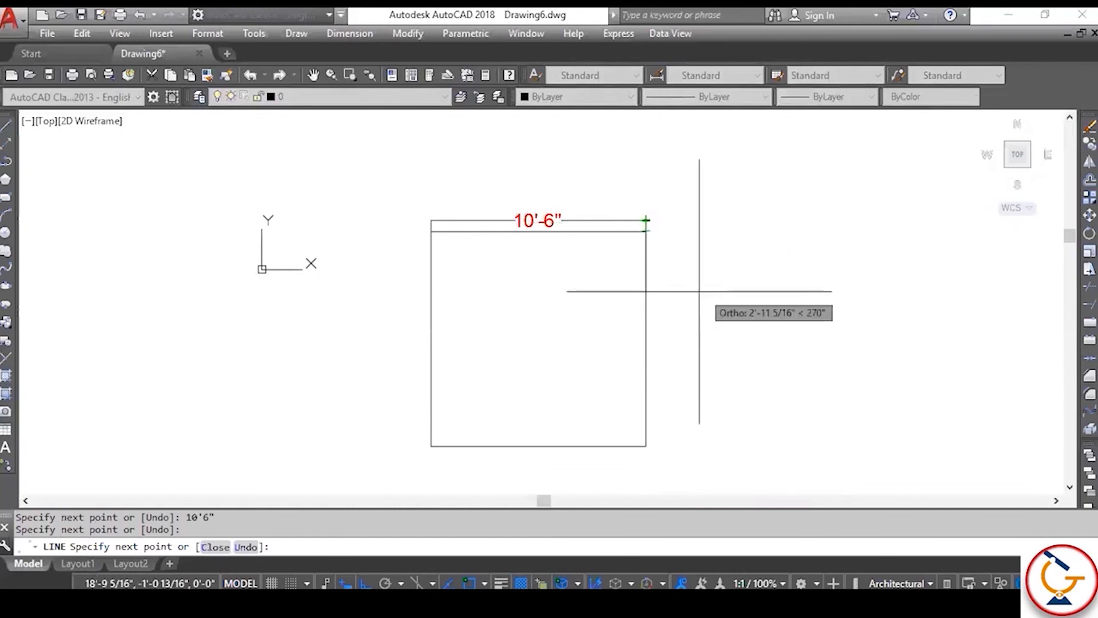
key(Escape)
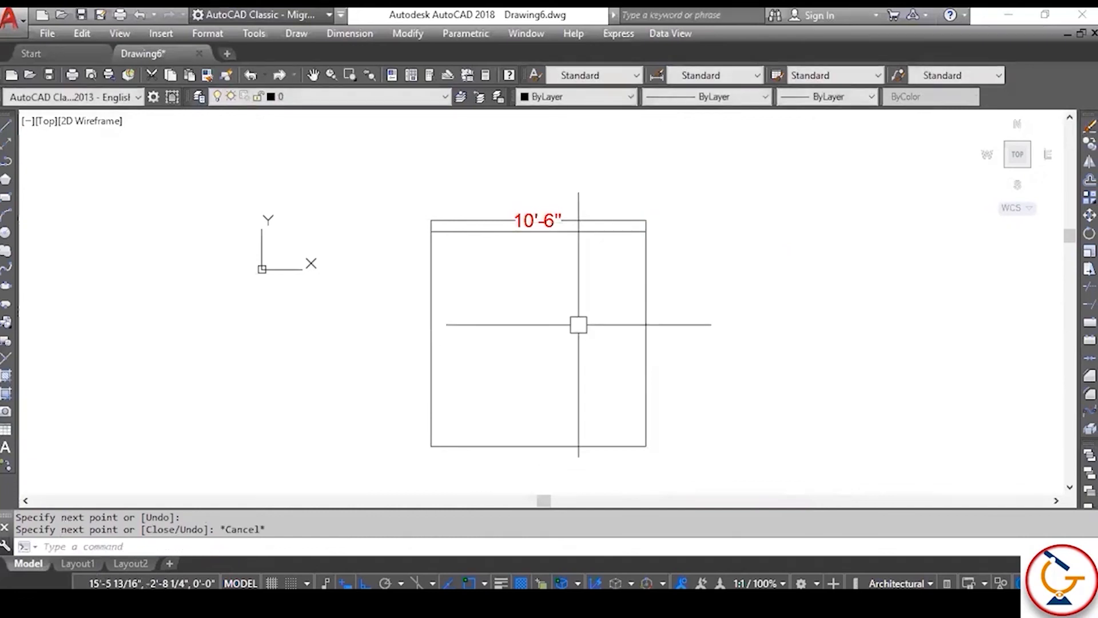
Step: Add a linear dimension to the square's right side, placing it outside to the right
click(350, 35)
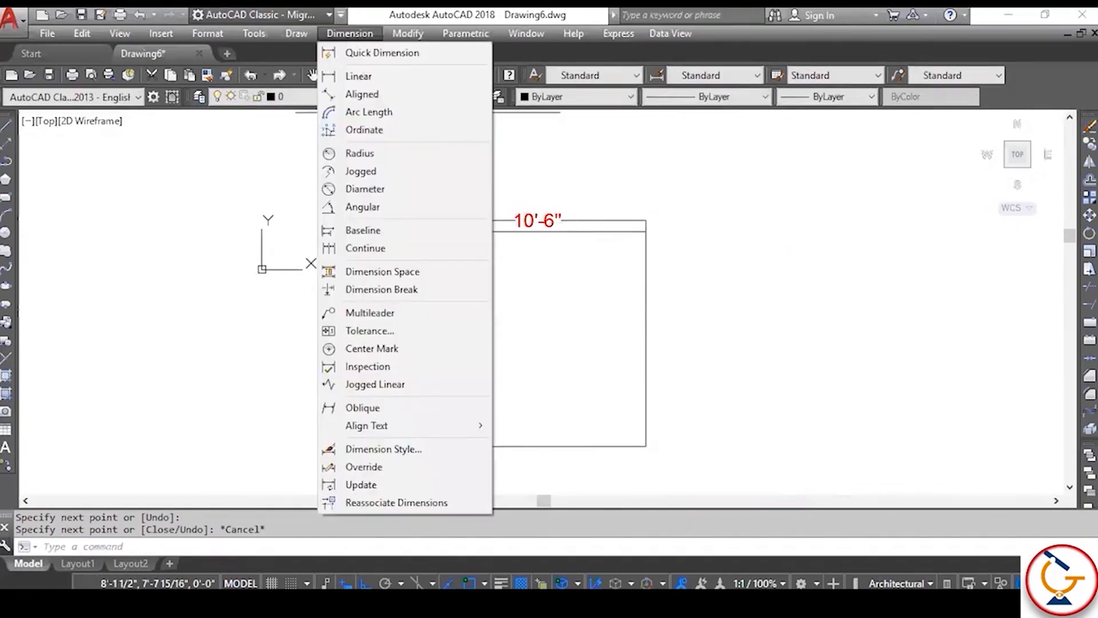
click(358, 76)
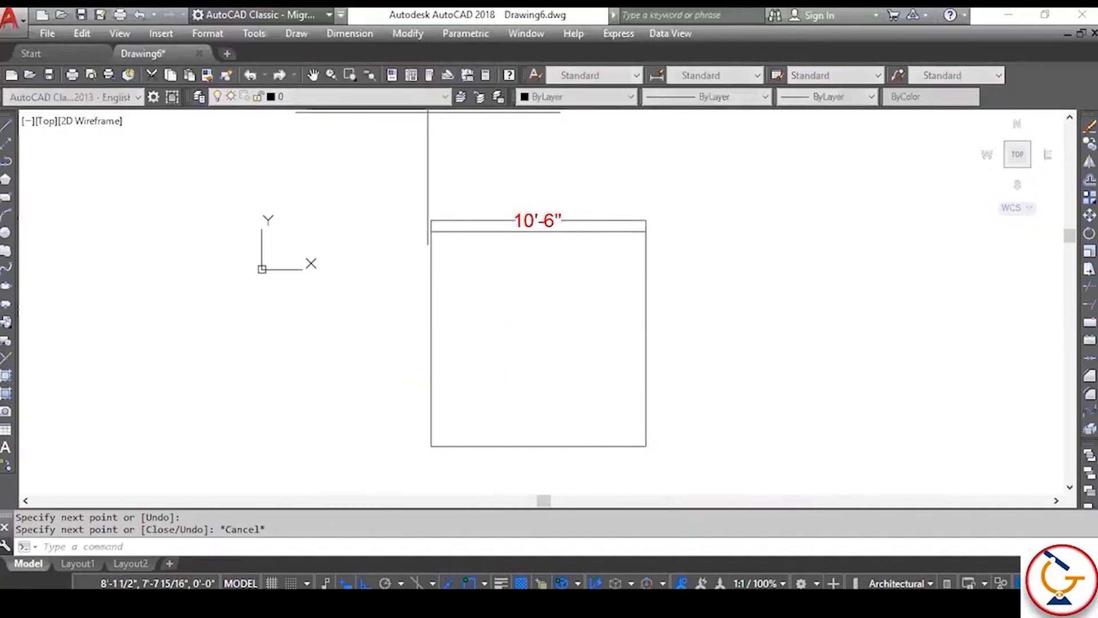
click(645, 231)
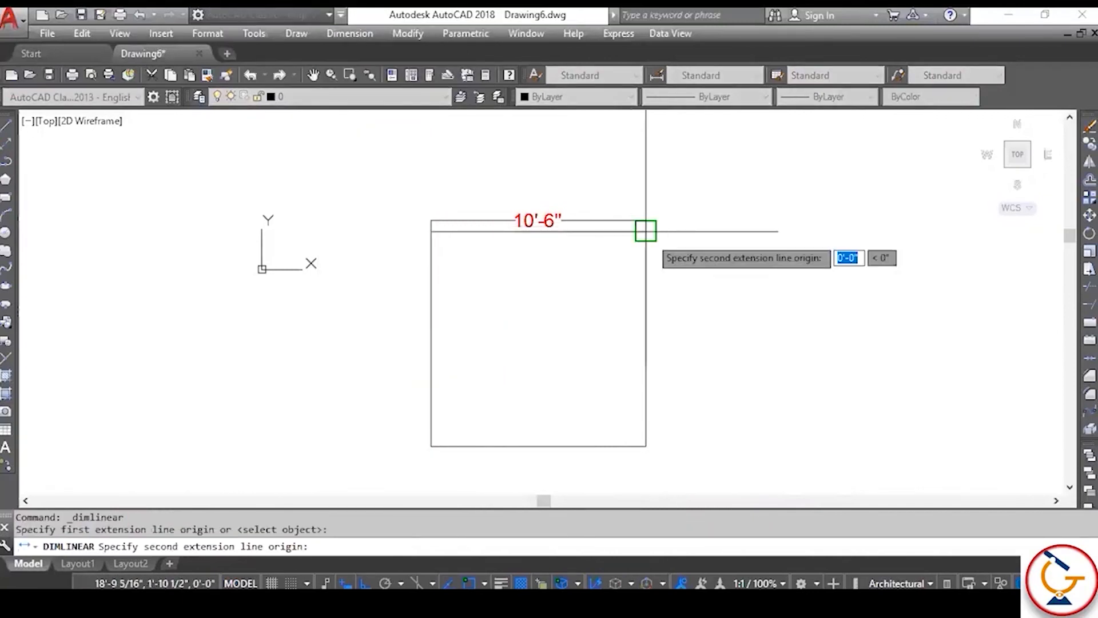
click(646, 447)
click(719, 372)
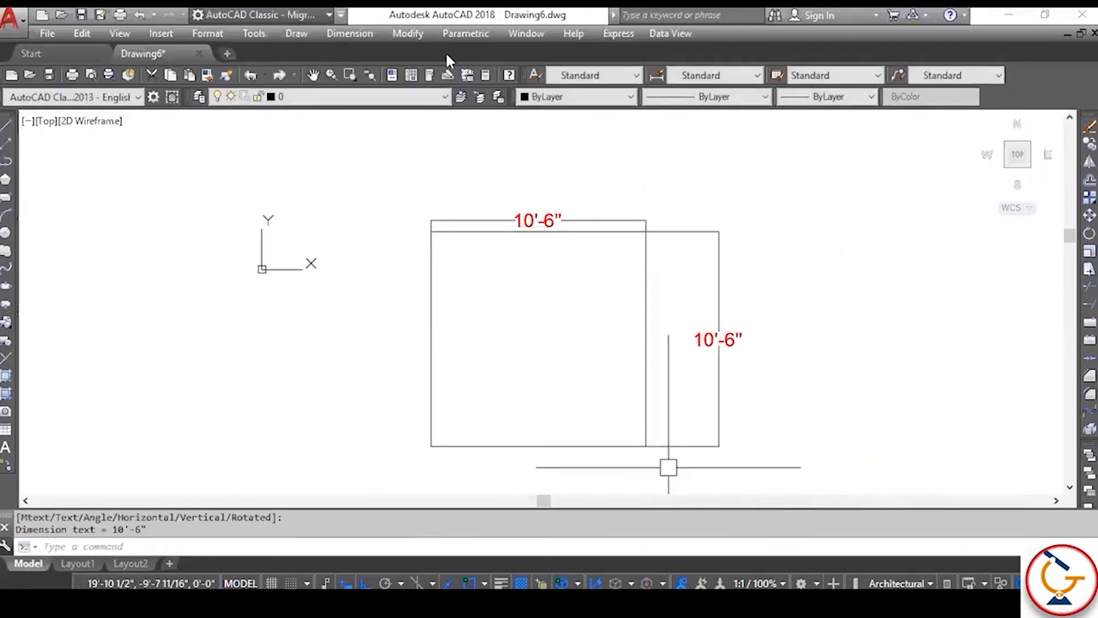
Step: Try to dimension the square's left side with a linear dimension placed outside to the left
click(362, 33)
click(368, 68)
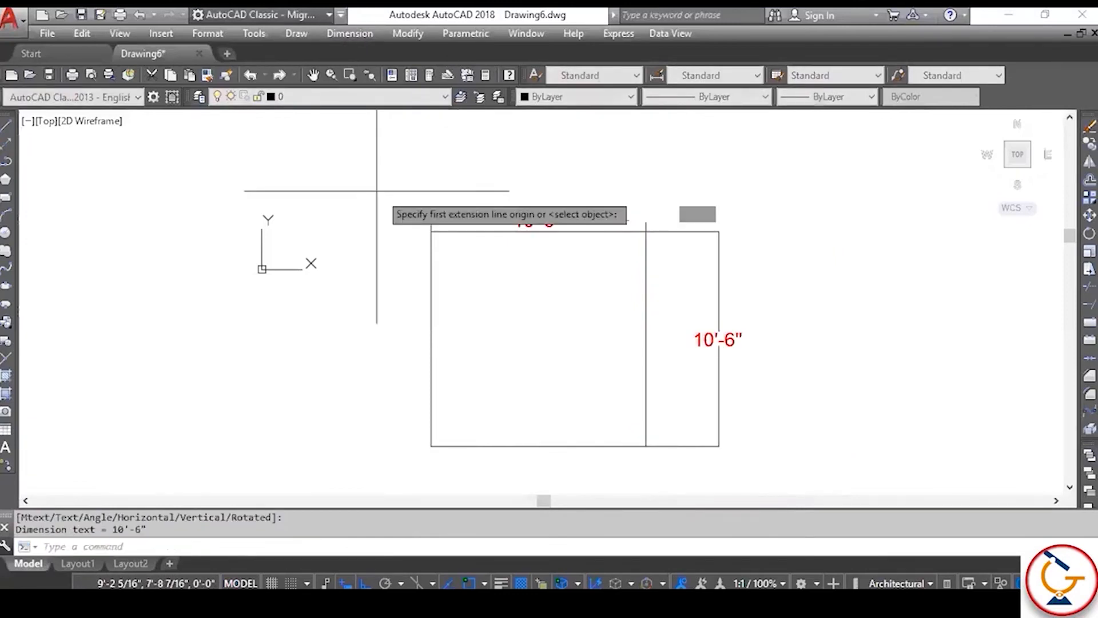
click(431, 231)
click(423, 446)
click(358, 417)
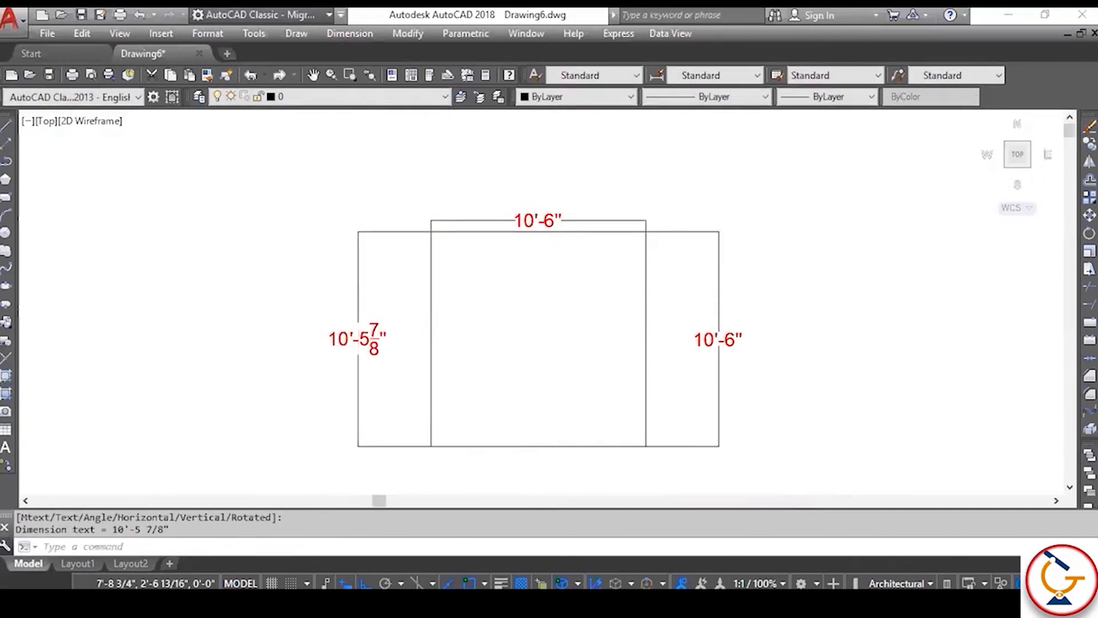
Step: Erase the linear dimension on the square's left side after inspecting its corner points, and undo that erasure
scroll(543, 229, up, 10)
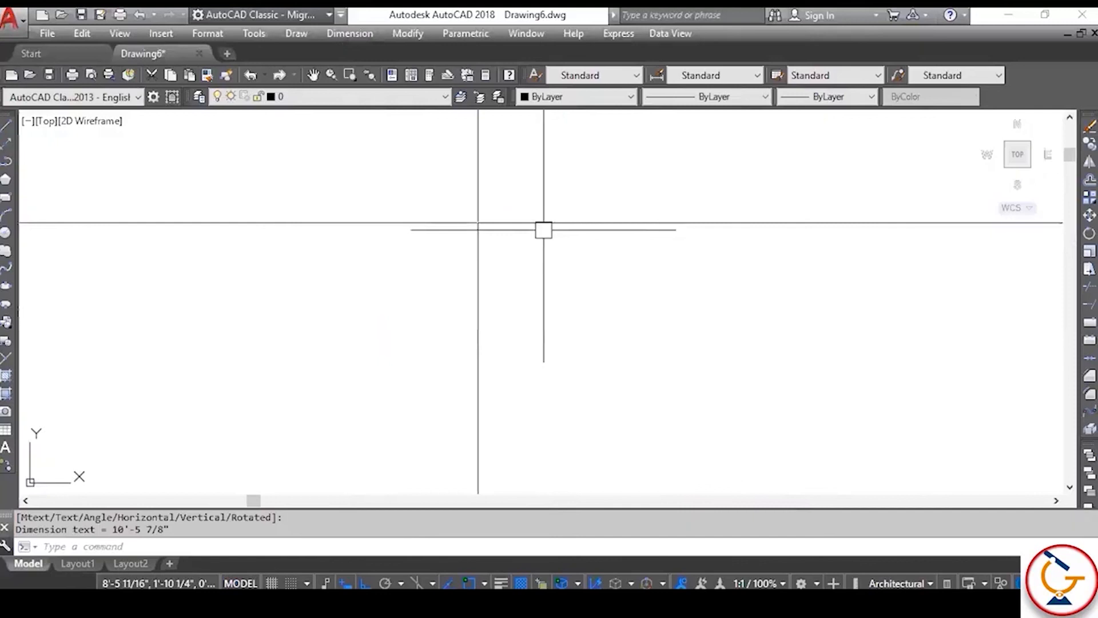
scroll(544, 230, down, 10)
key(Escape)
scroll(526, 453, up, 10)
scroll(471, 468, up, 8)
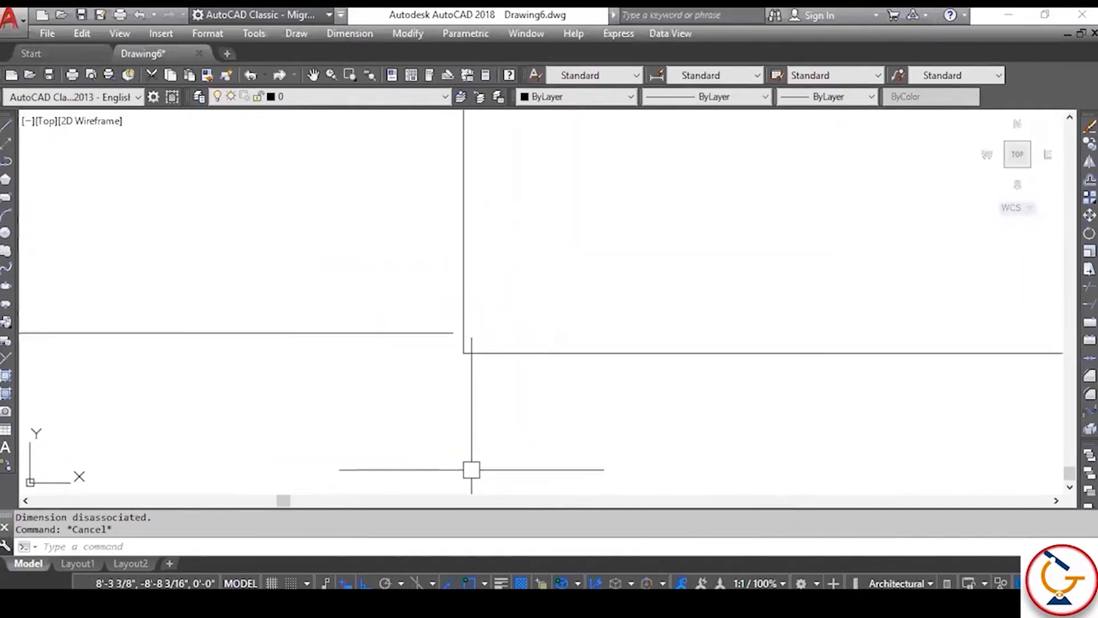
scroll(415, 324, up, 4)
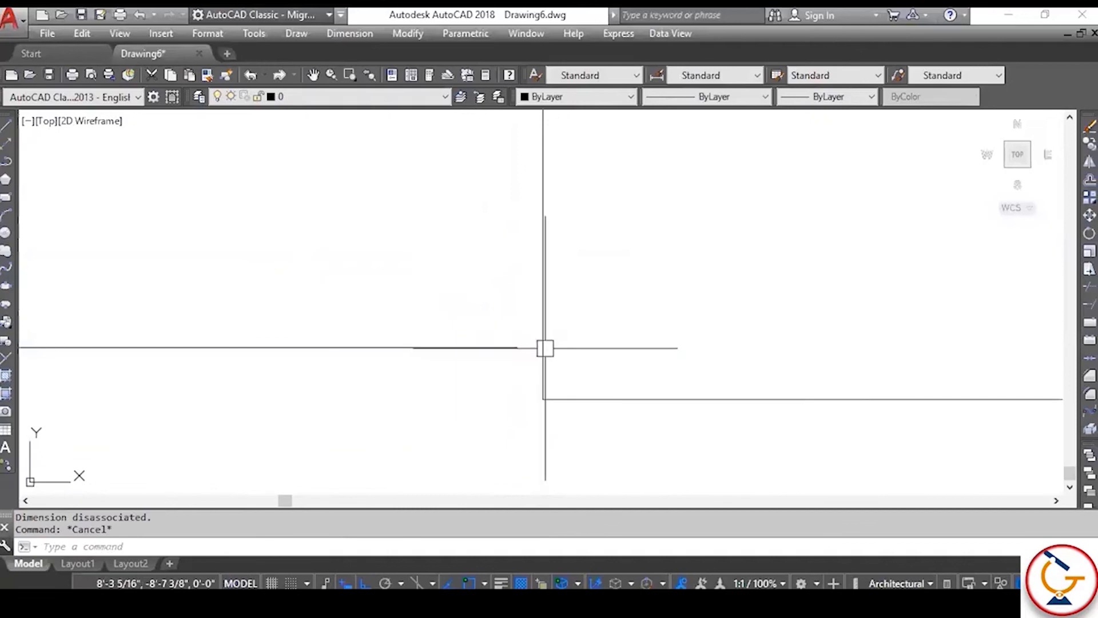
click(468, 348)
key(Delete)
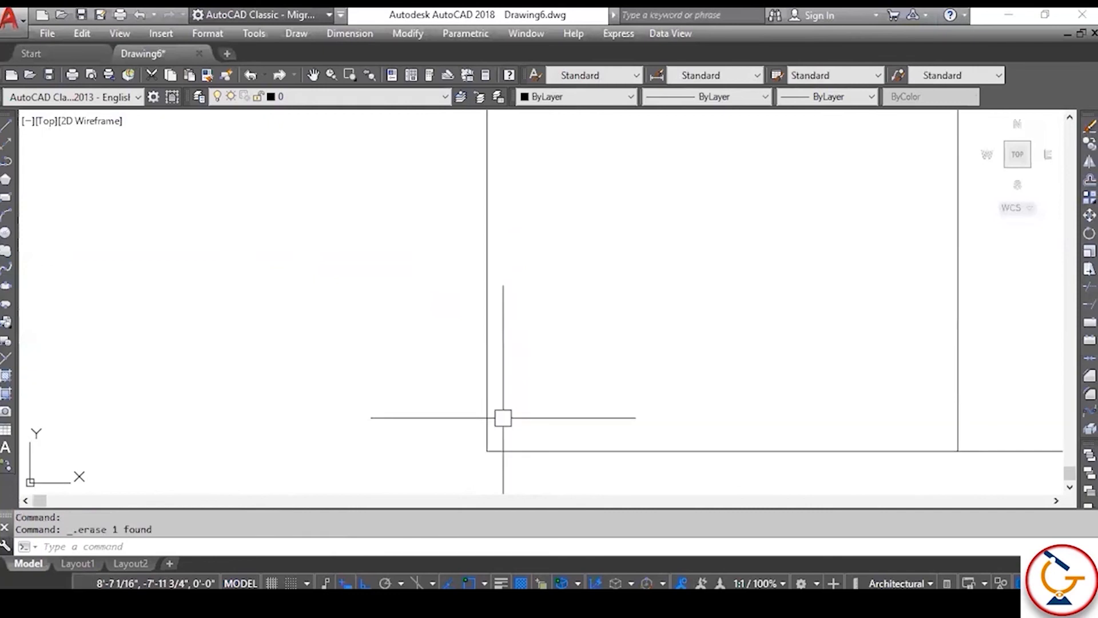
scroll(503, 418, down, 5)
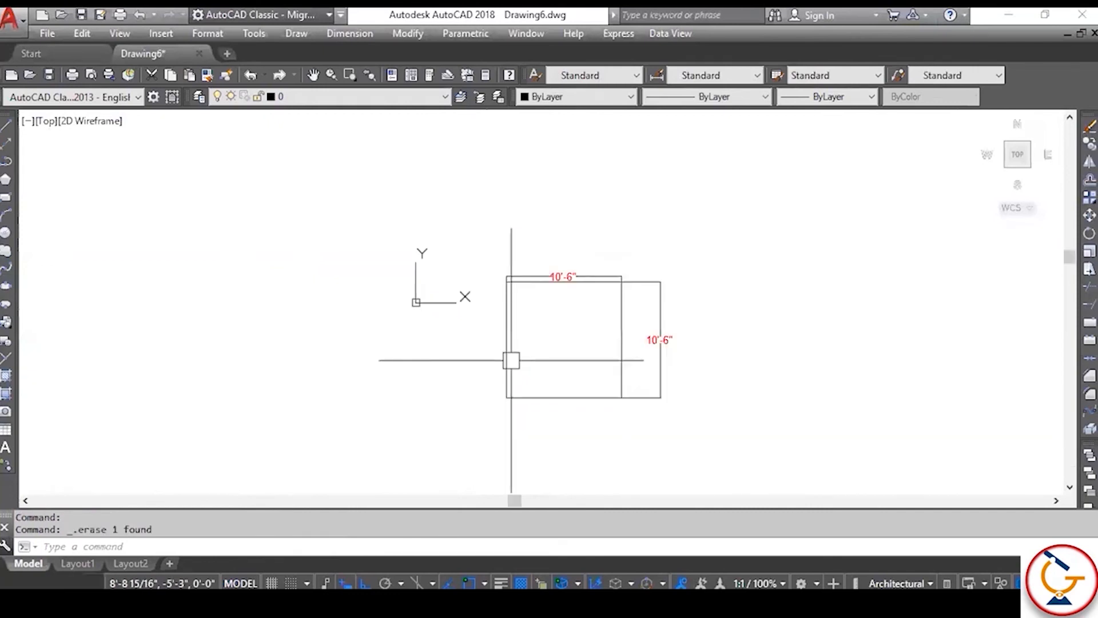
key(ctrl+z)
key(ctrl+z)
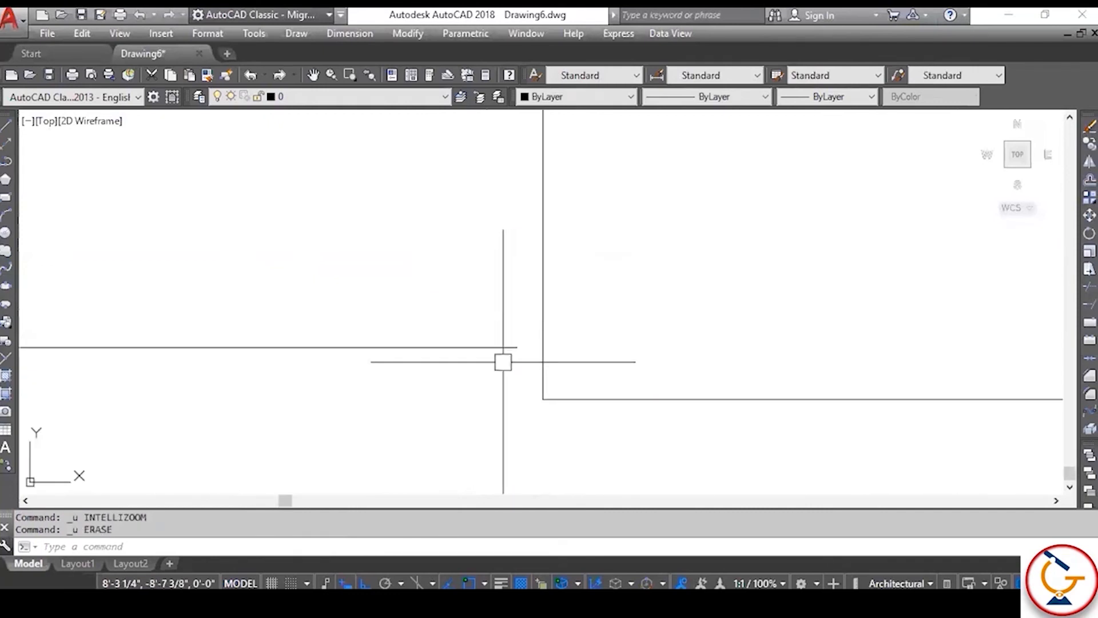
Step: Erase the inaccurate linear dimension to the left of the square
scroll(512, 395, down, 2)
scroll(520, 432, down, 1)
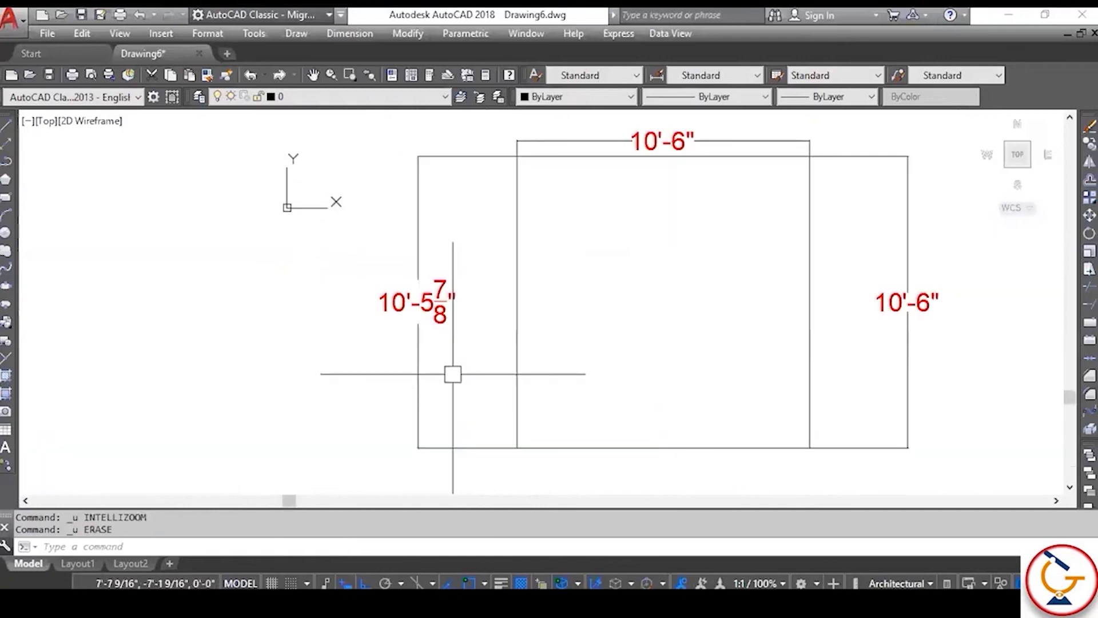
click(416, 356)
key(Delete)
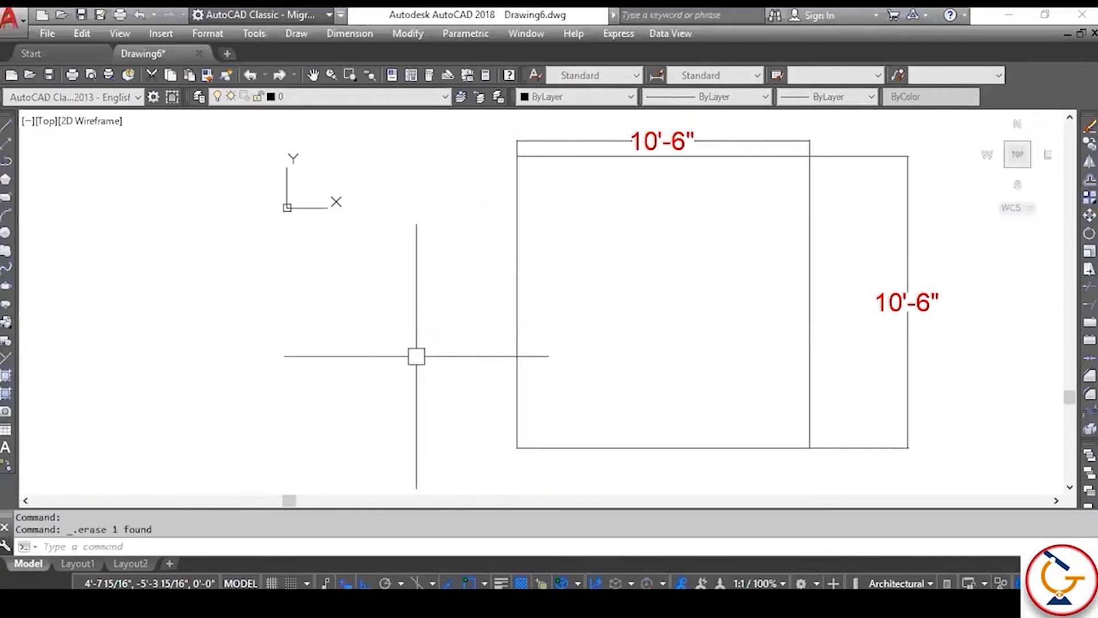
Step: Add a linear dimension between the exact upper and lower corners of the square's left side, placing it just outside
click(348, 35)
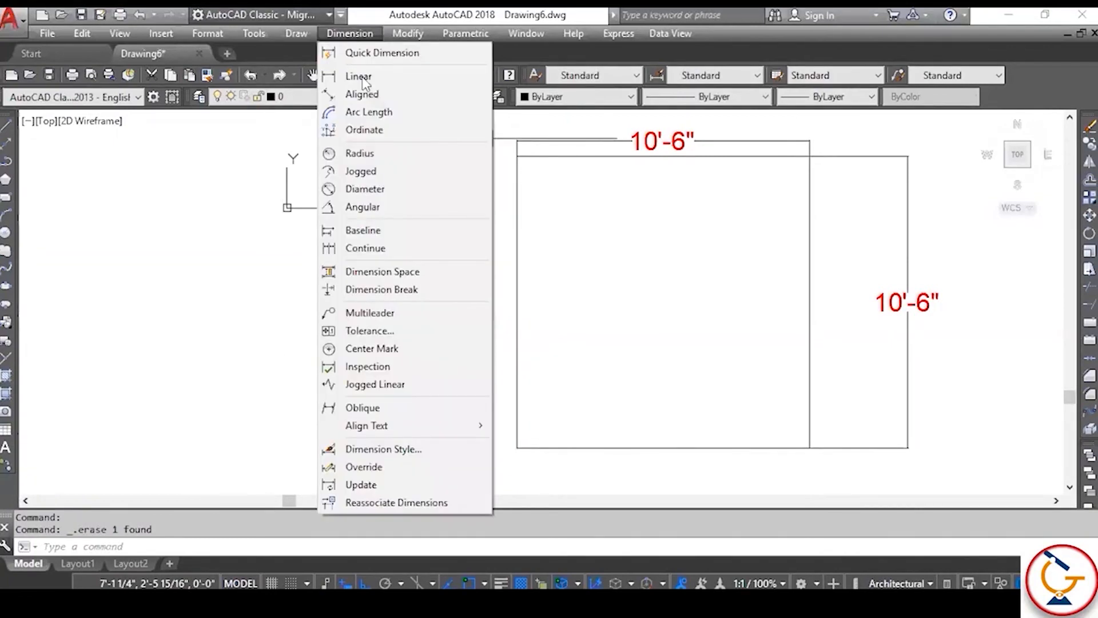
click(359, 76)
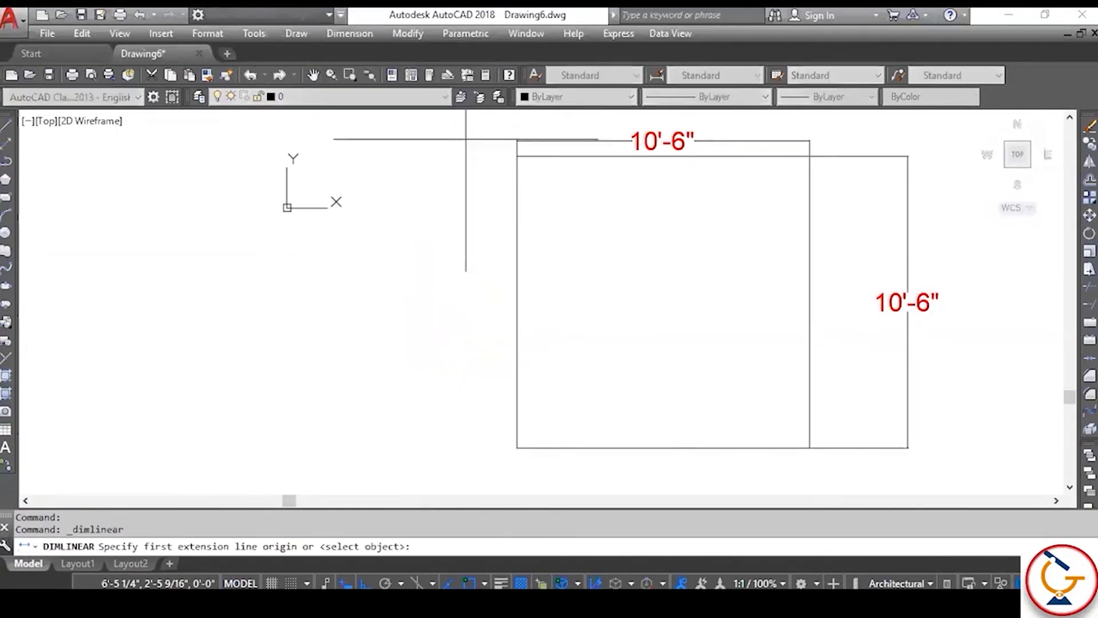
click(517, 155)
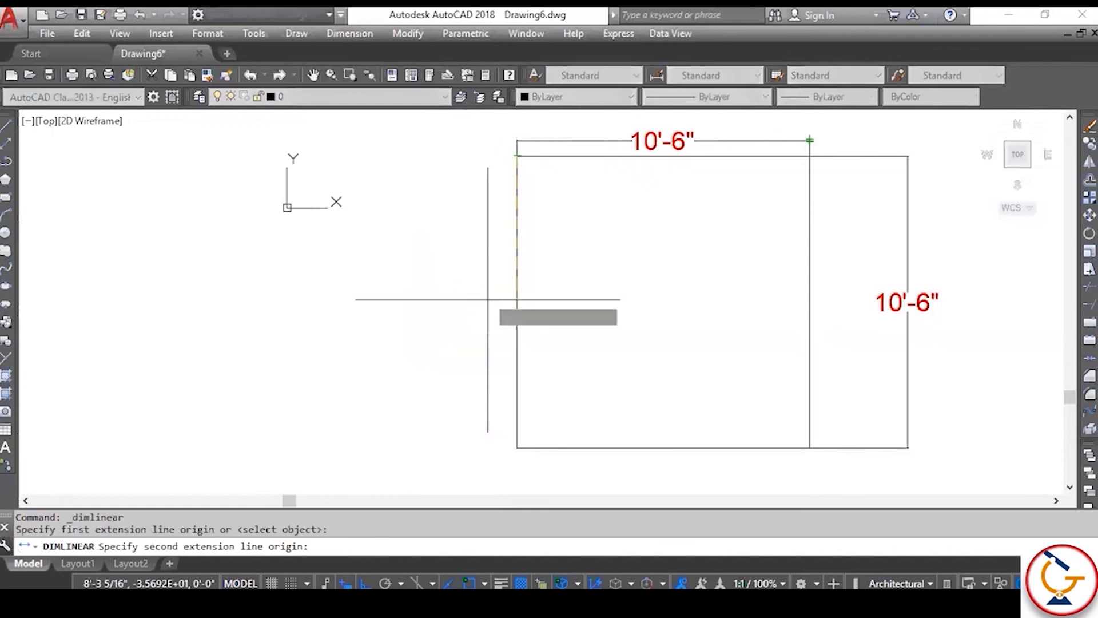
scroll(512, 467, up, 3)
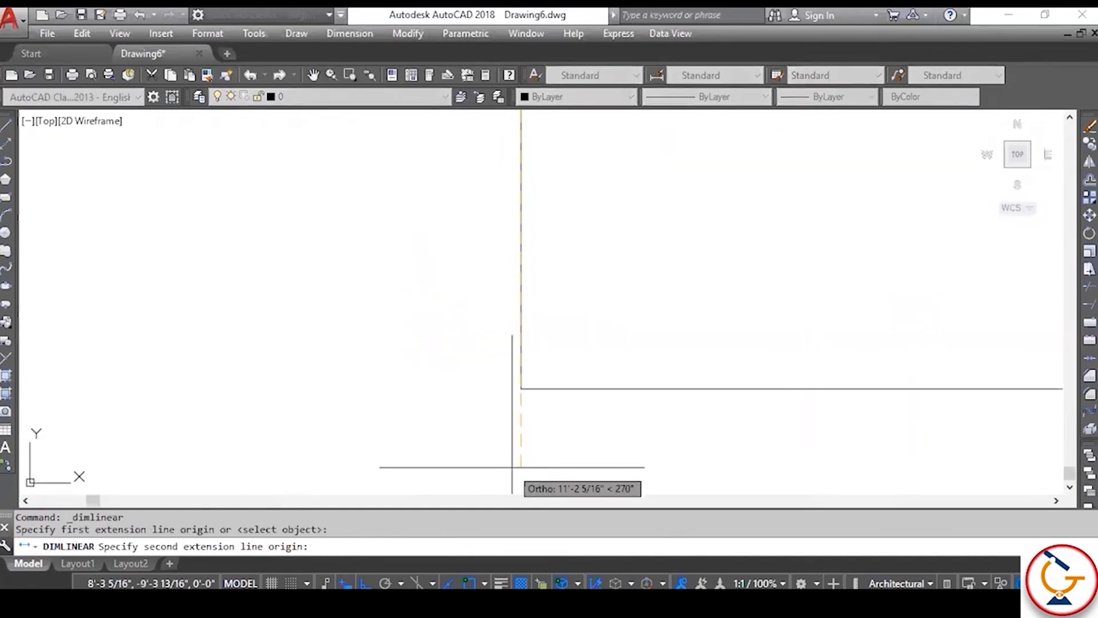
click(521, 388)
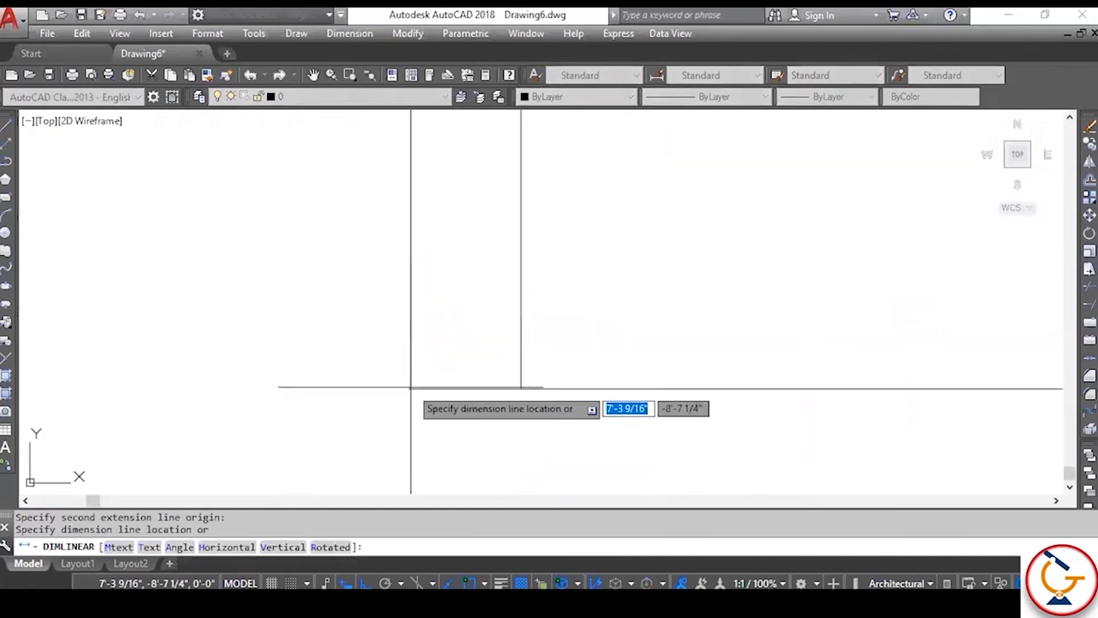
click(410, 387)
scroll(524, 483, down, 3)
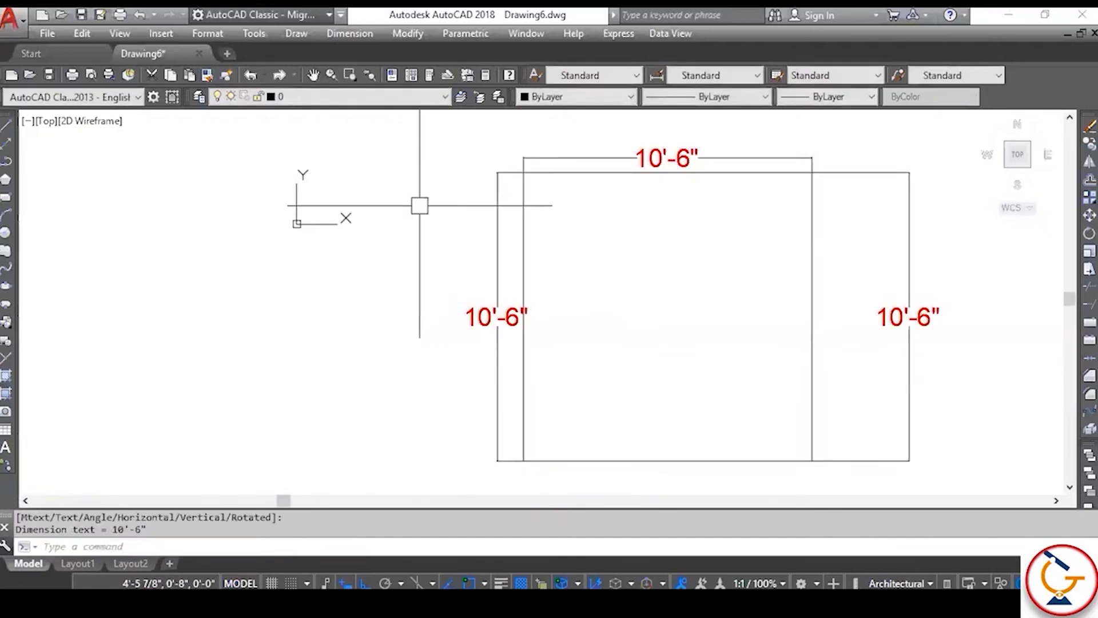
scroll(419, 205, down, 4)
scroll(499, 319, up, 4)
scroll(496, 371, down, 2)
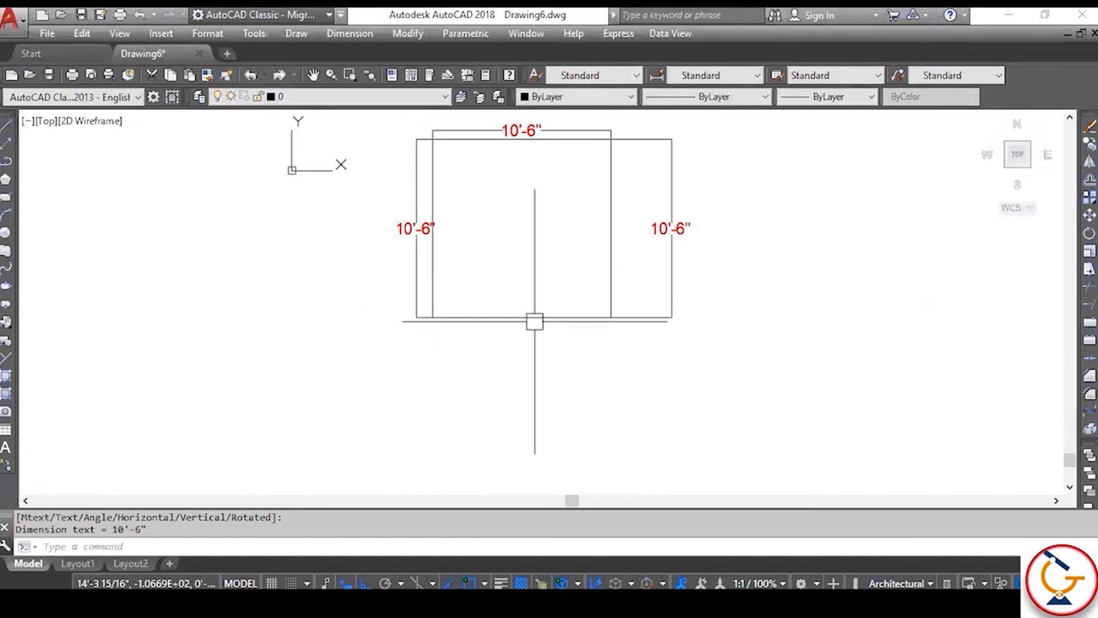
scroll(535, 322, down, 4)
scroll(530, 307, up, 4)
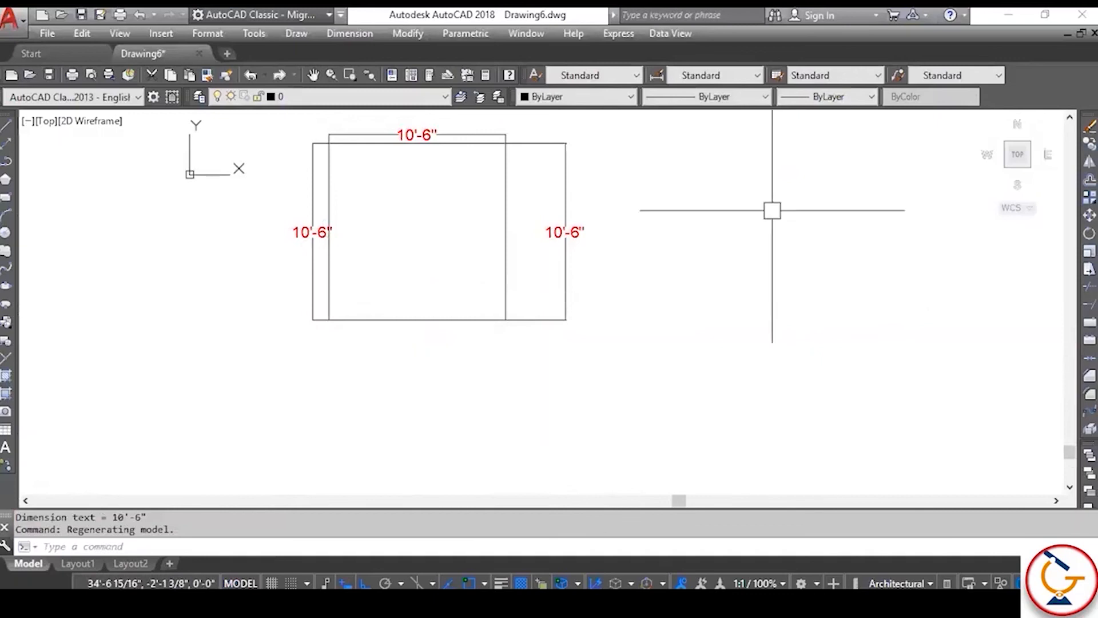
text(l)
key(Return)
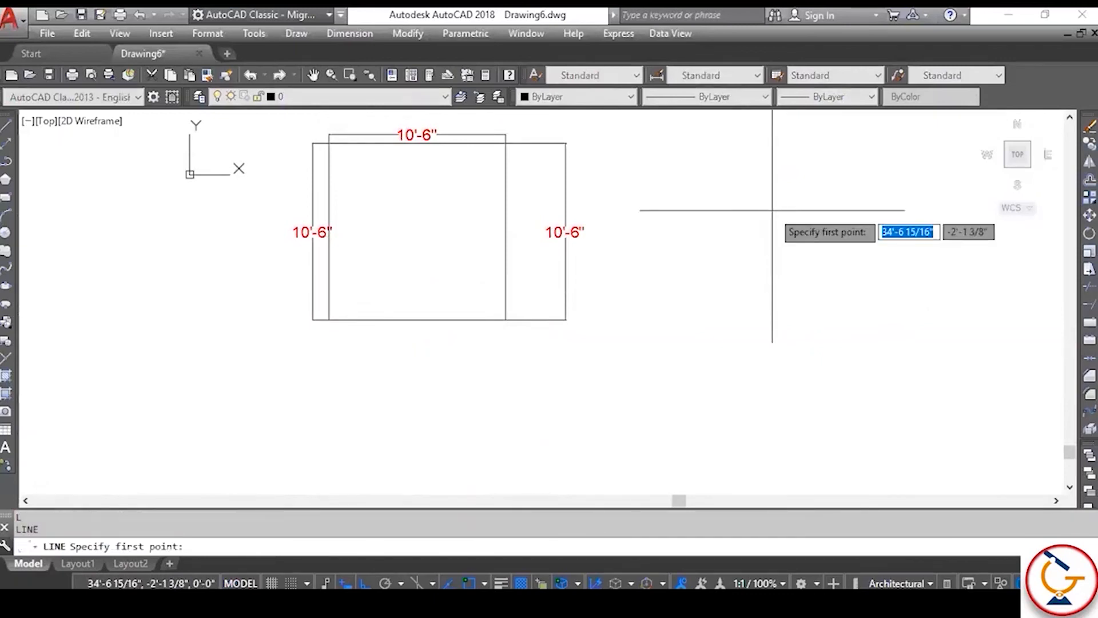
key(Escape)
Step: Draw a 5' line rightward from a point below the square and continue 8' straight down from its end
text(l)
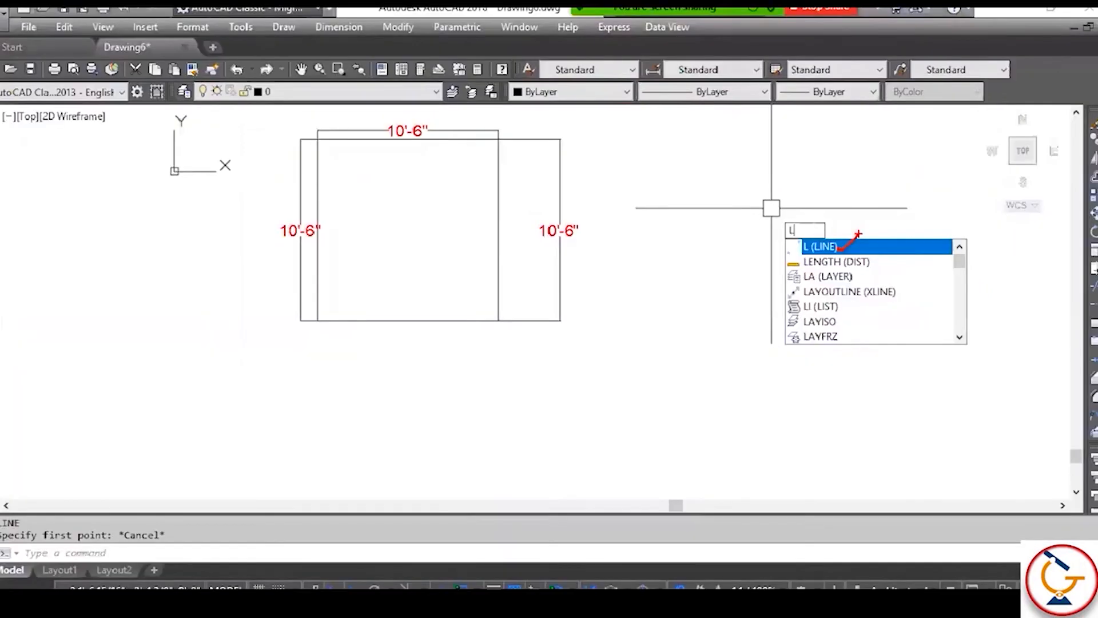
key(Return)
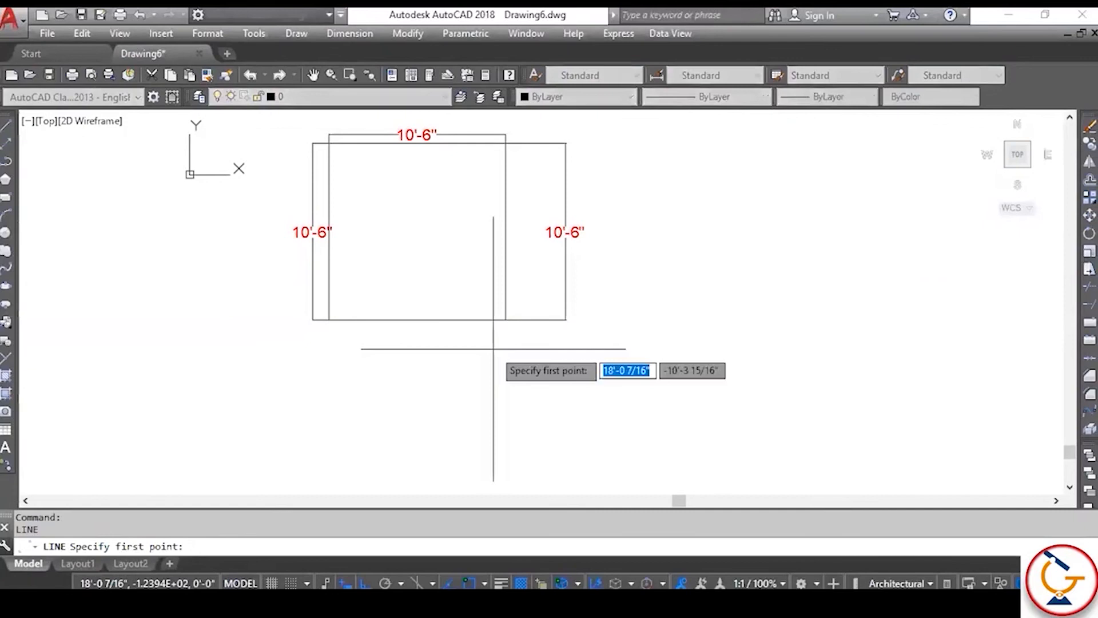
click(356, 411)
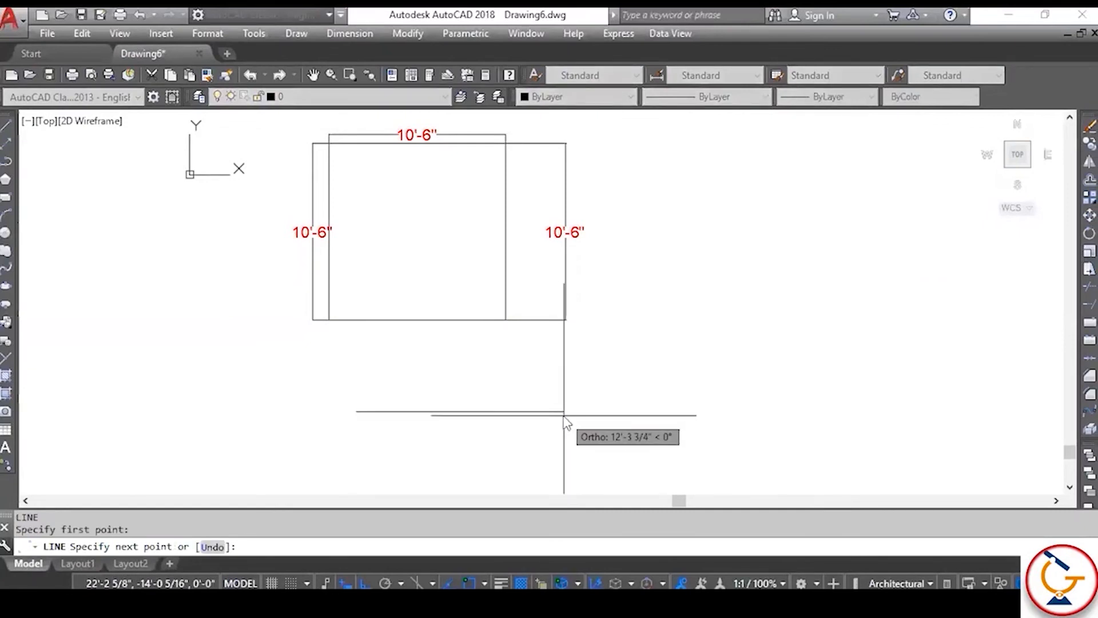
text(5')
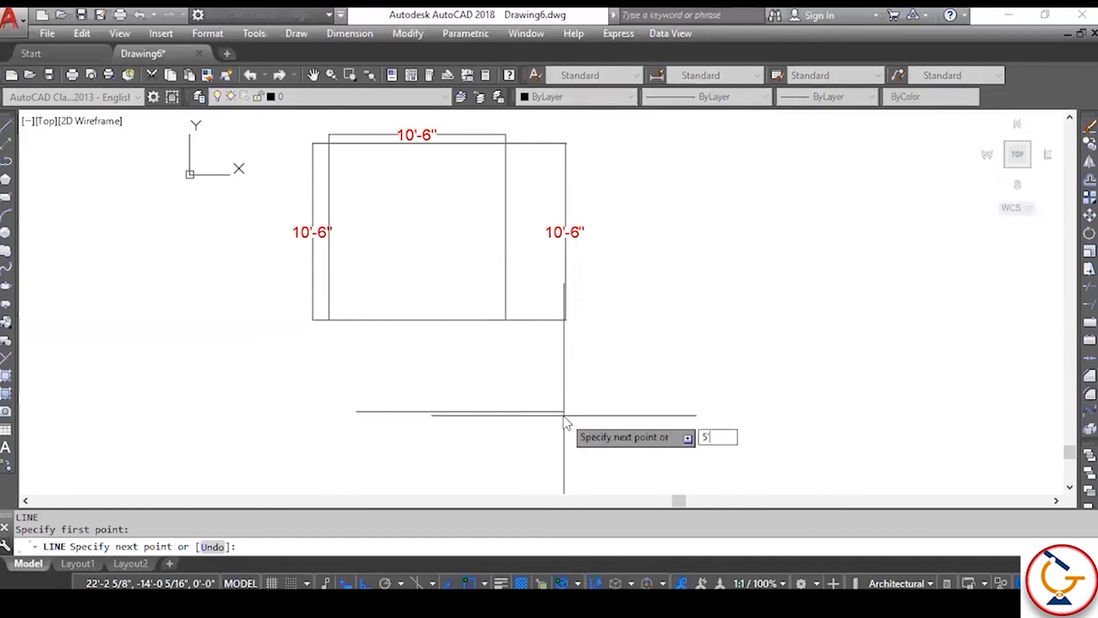
key(Return)
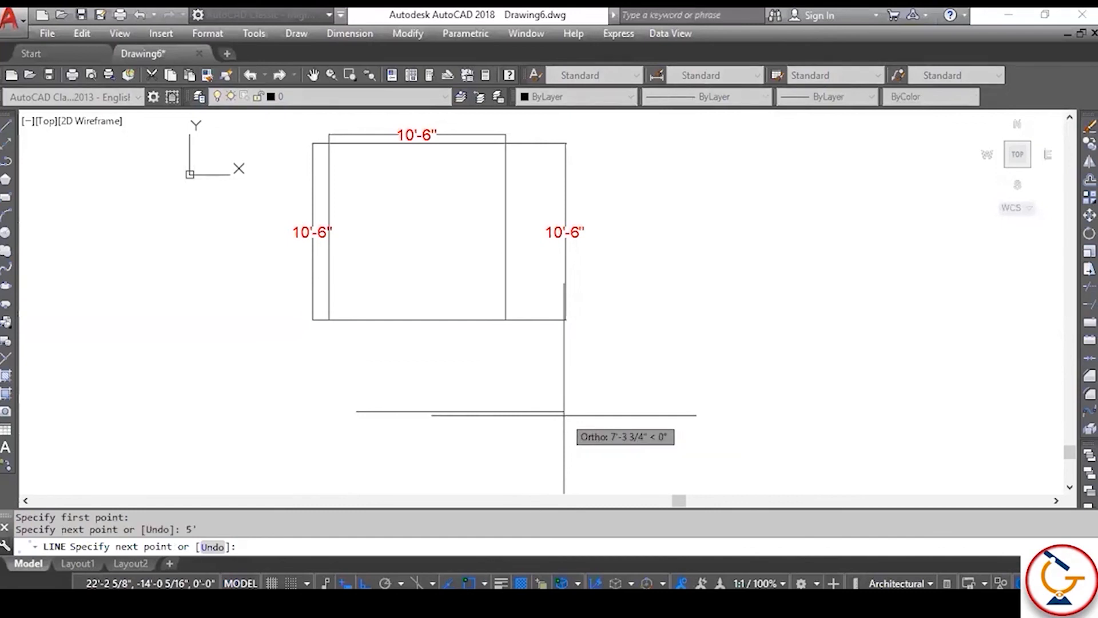
scroll(568, 381, down, 5)
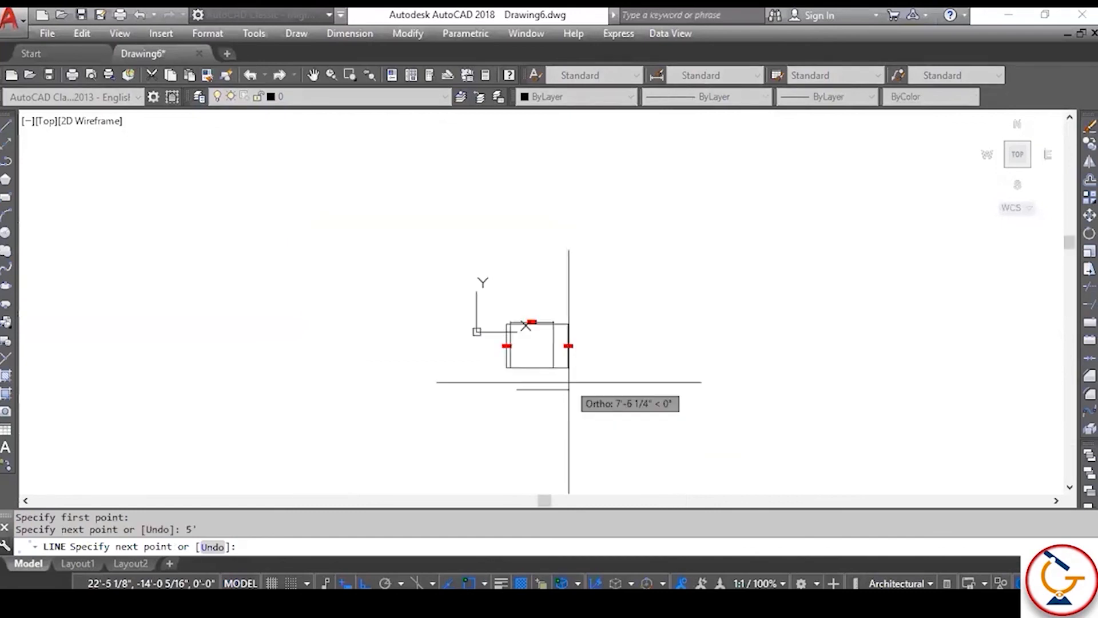
scroll(565, 413, up, 2)
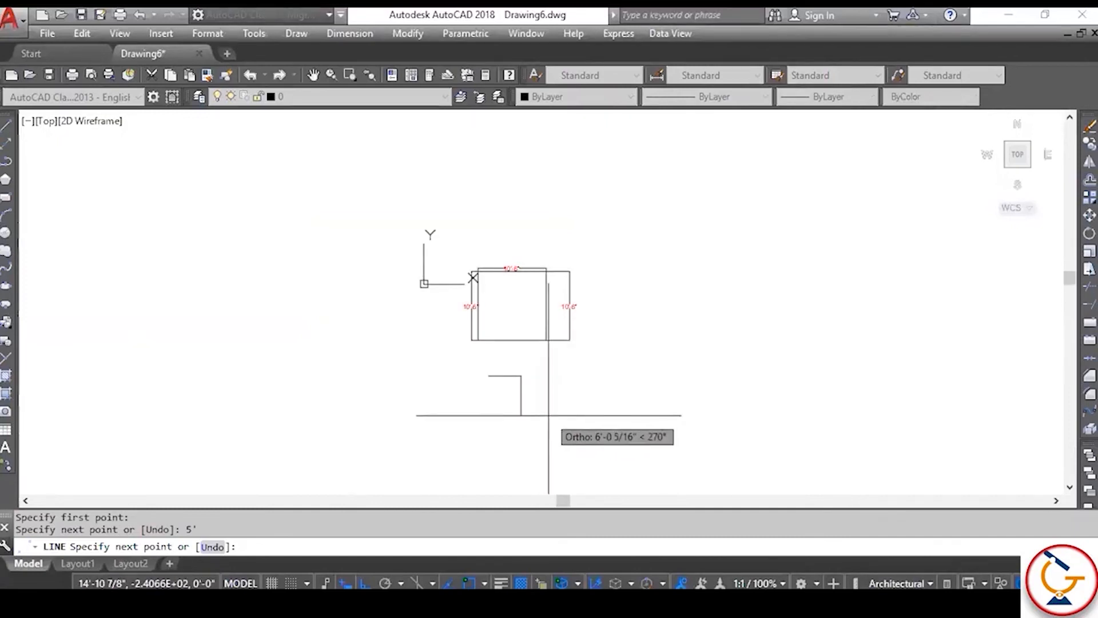
text(8)
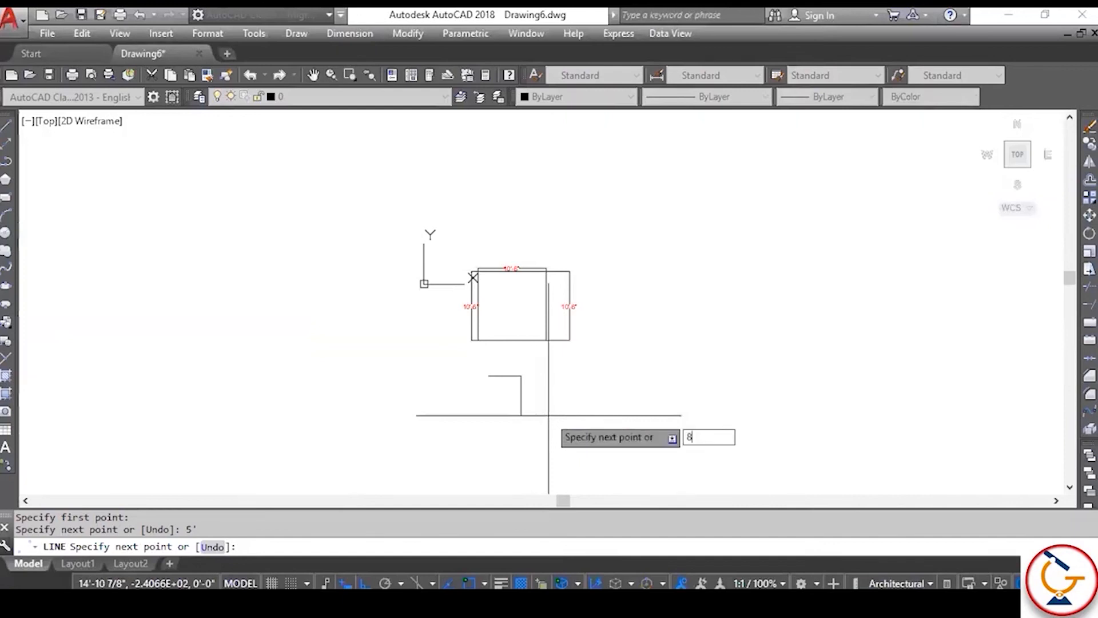
text(')
key(Return)
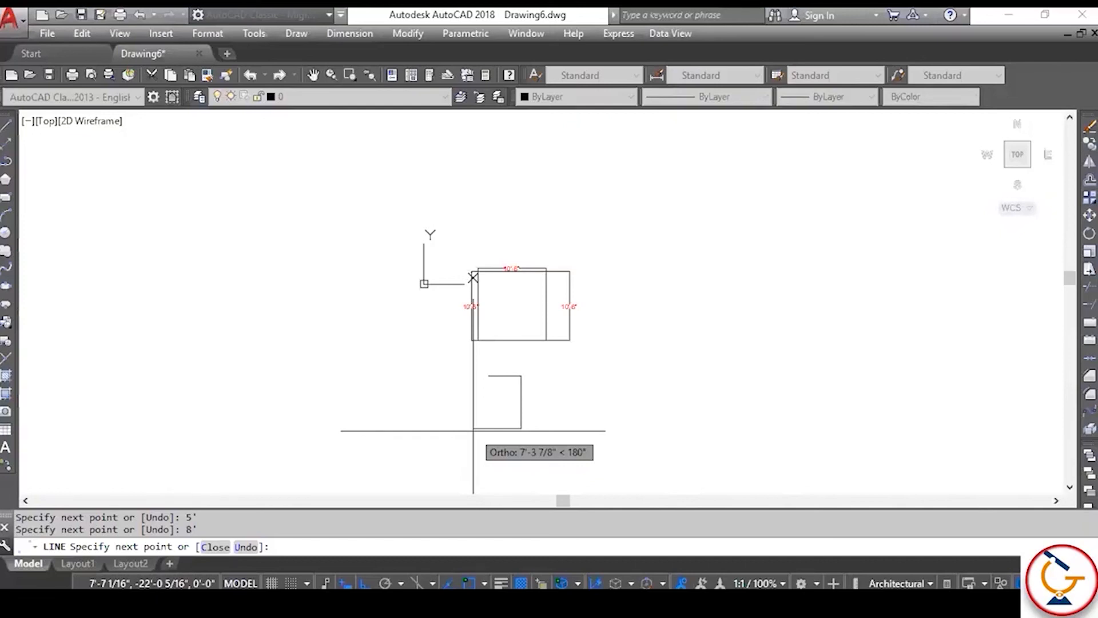
Step: Continue the line 5' to the left and back up to the starting point, closing the rectangle
text(5')
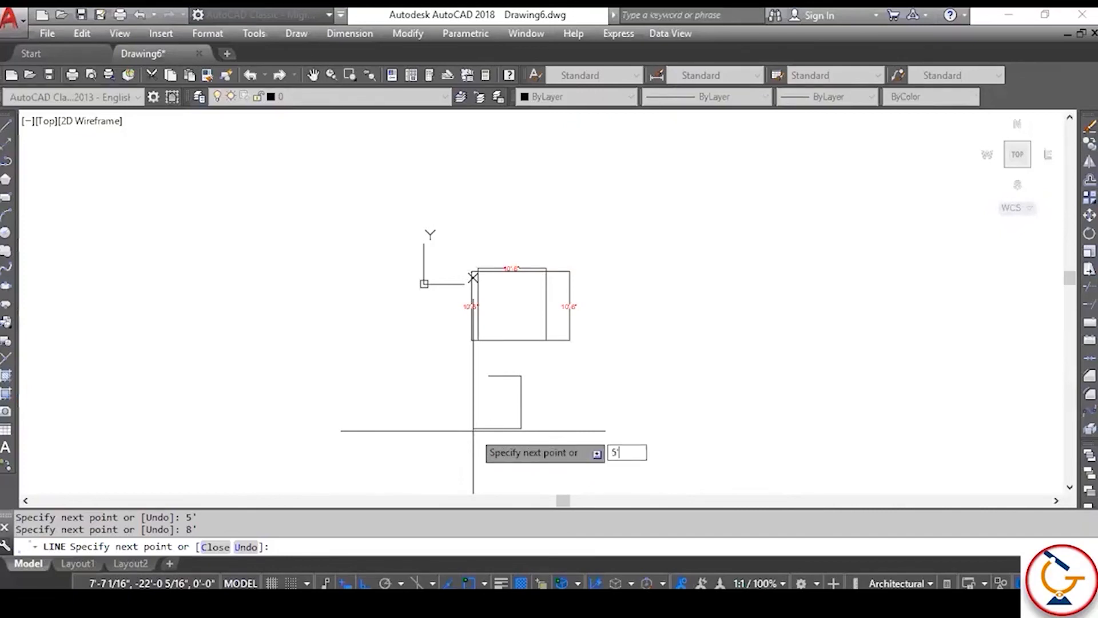
key(Return)
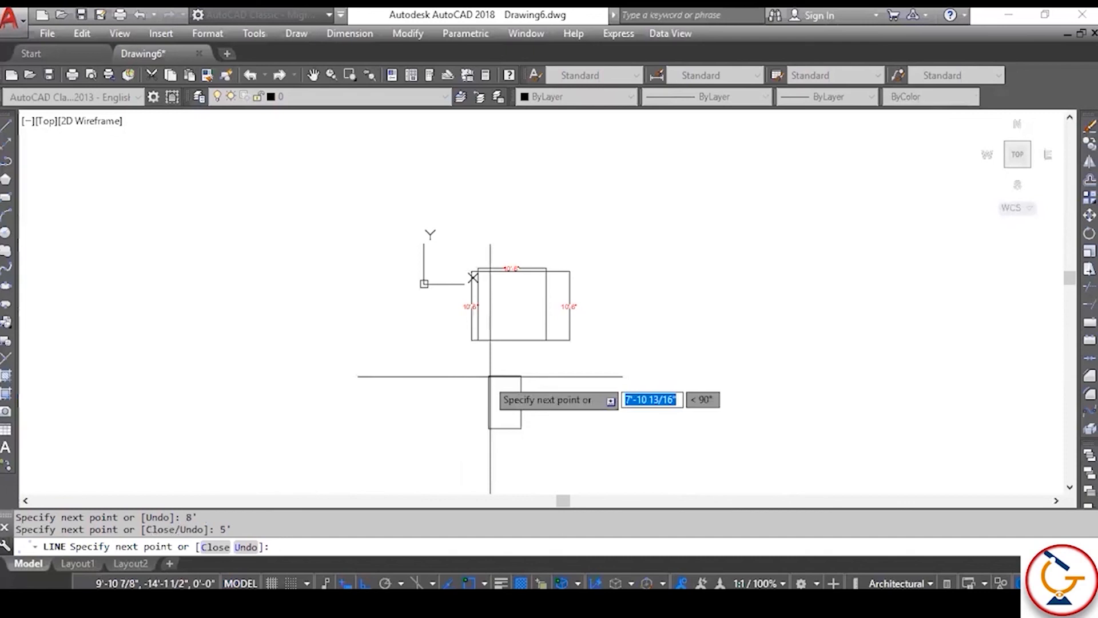
click(490, 375)
key(Escape)
Step: Add a linear dimension to the rectangle's top side, placing it above the rectangle
scroll(512, 458, up, 8)
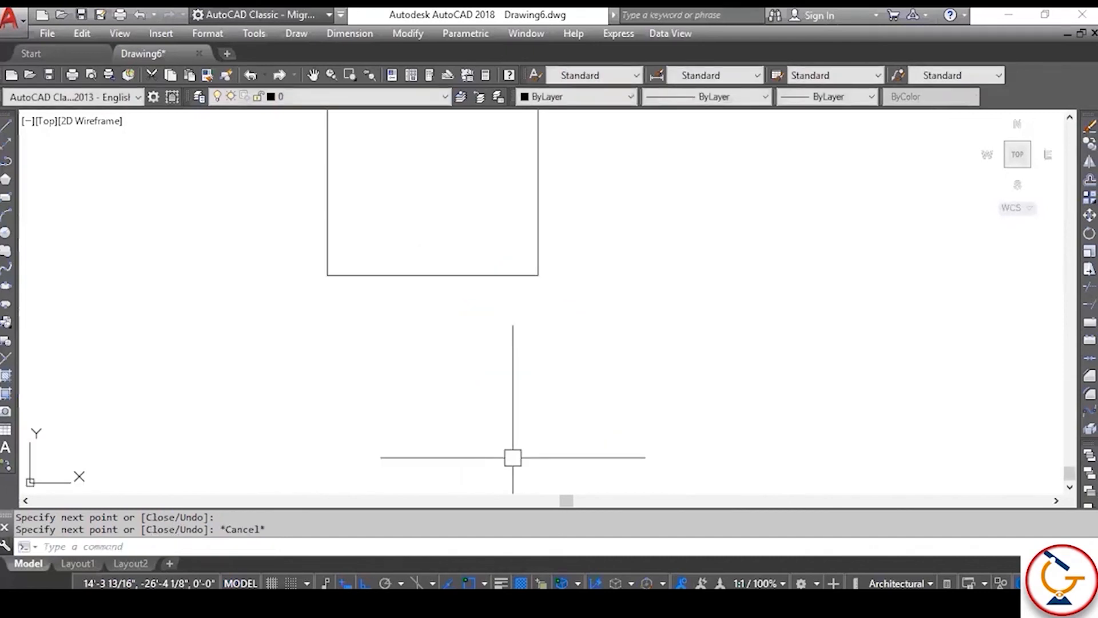
scroll(513, 457, down, 4)
scroll(472, 232, up, 2)
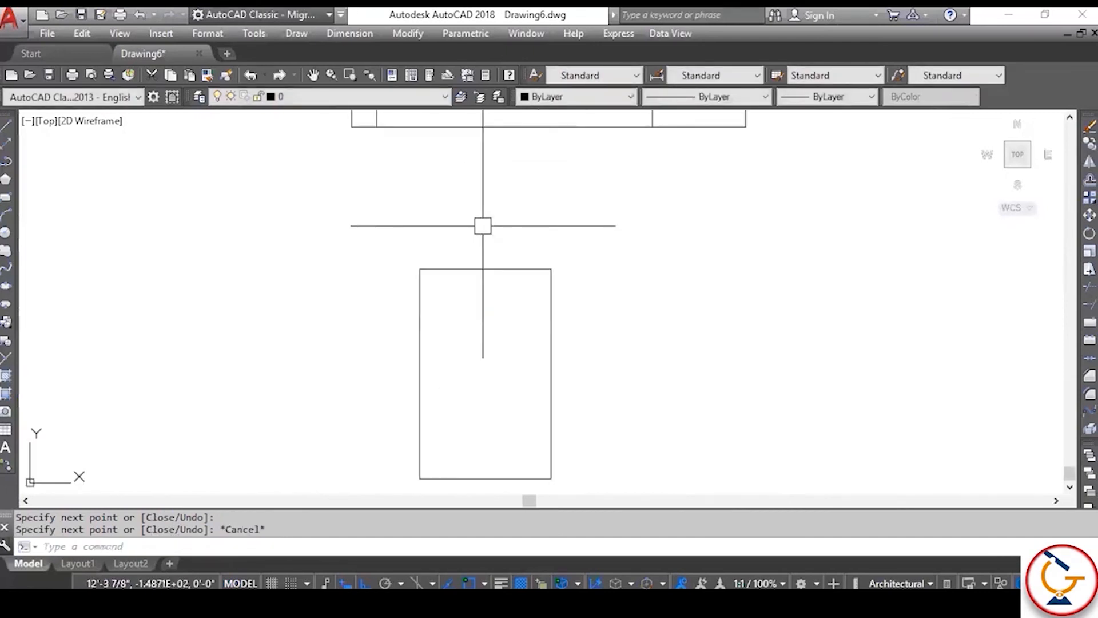
scroll(482, 225, down, 2)
scroll(479, 248, up, 2)
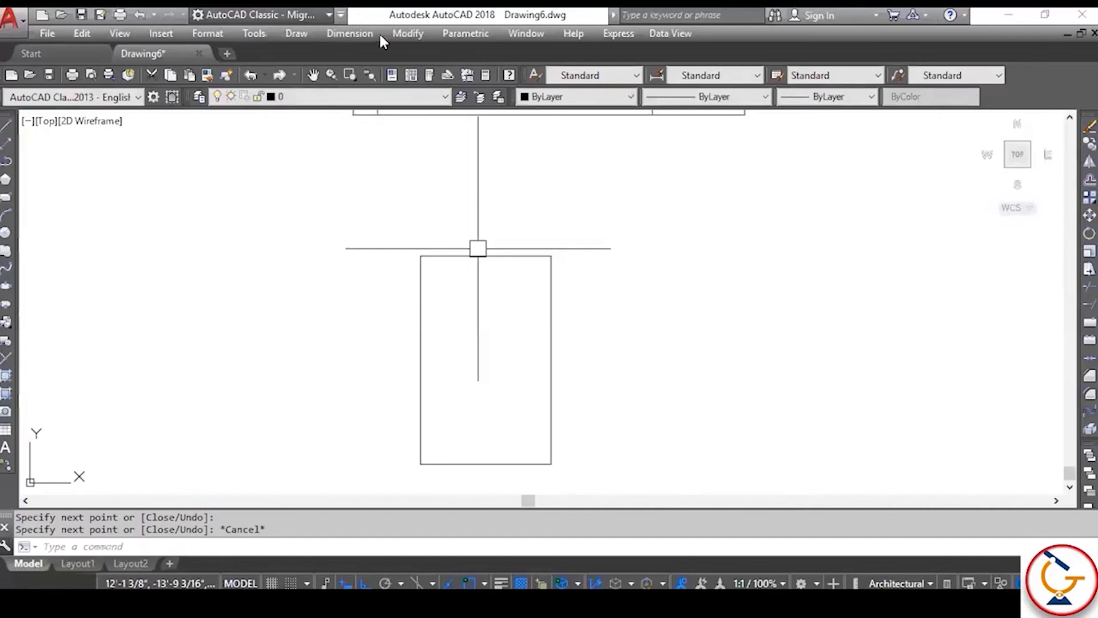
click(350, 33)
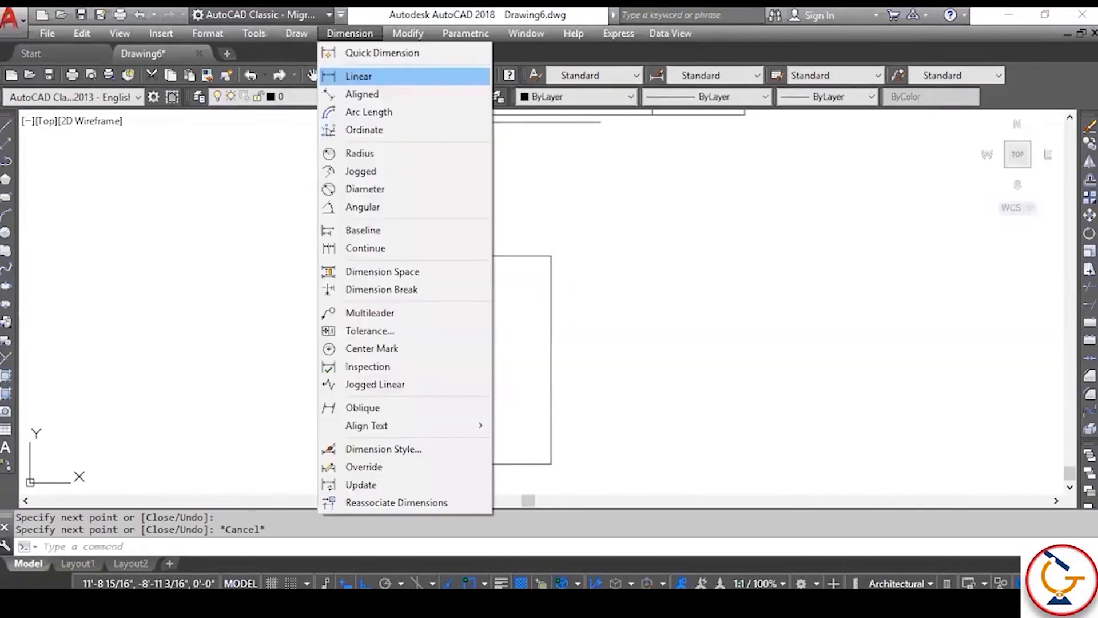
click(358, 76)
click(420, 256)
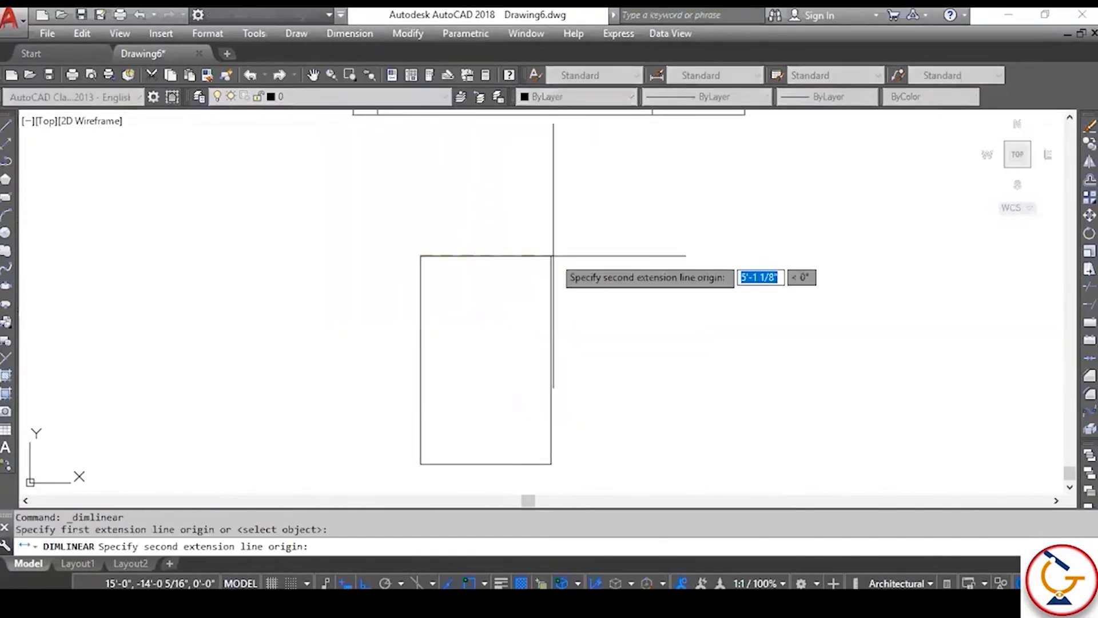
click(551, 255)
click(503, 214)
Step: Add a linear dimension to the rectangle's right side, placing it outside to the right
click(336, 36)
click(351, 74)
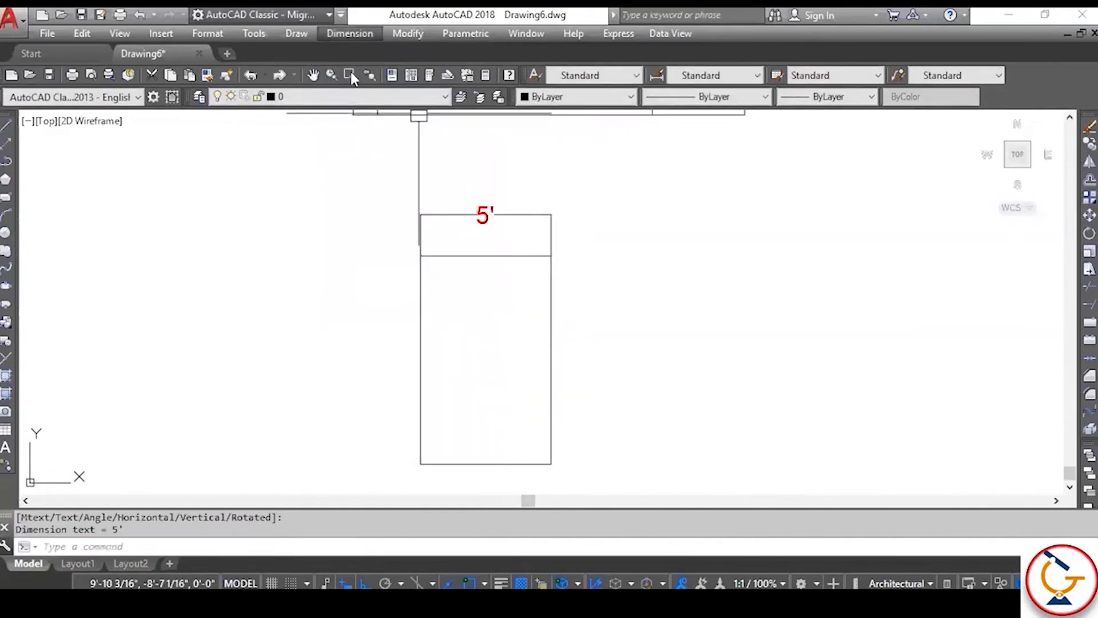
click(547, 256)
click(550, 464)
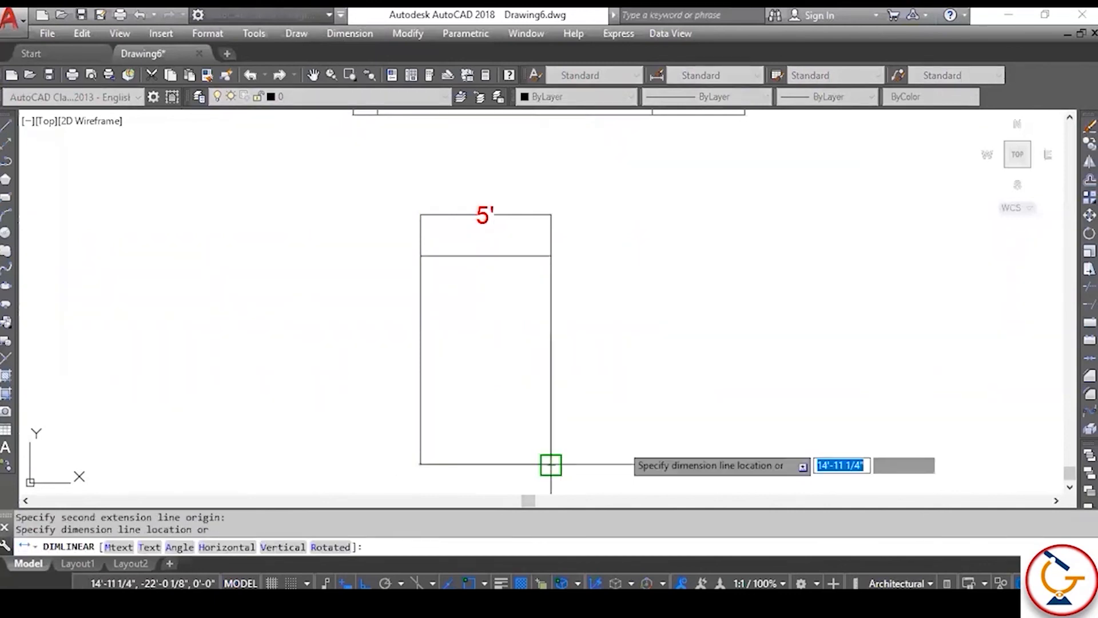
click(626, 372)
scroll(516, 373, down, 2)
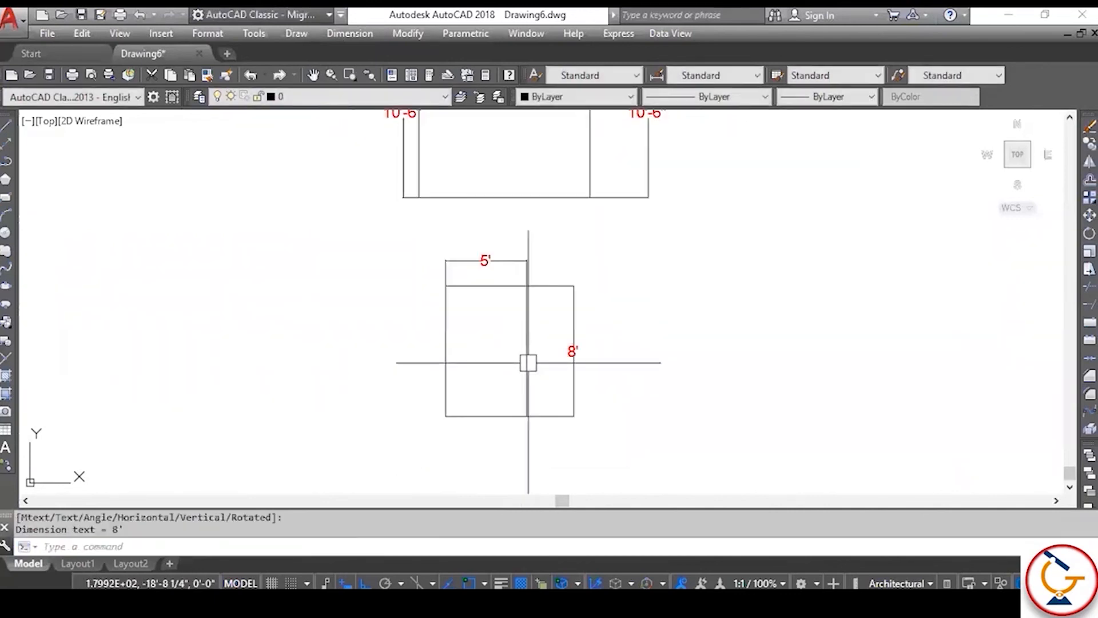
scroll(545, 367, up, 2)
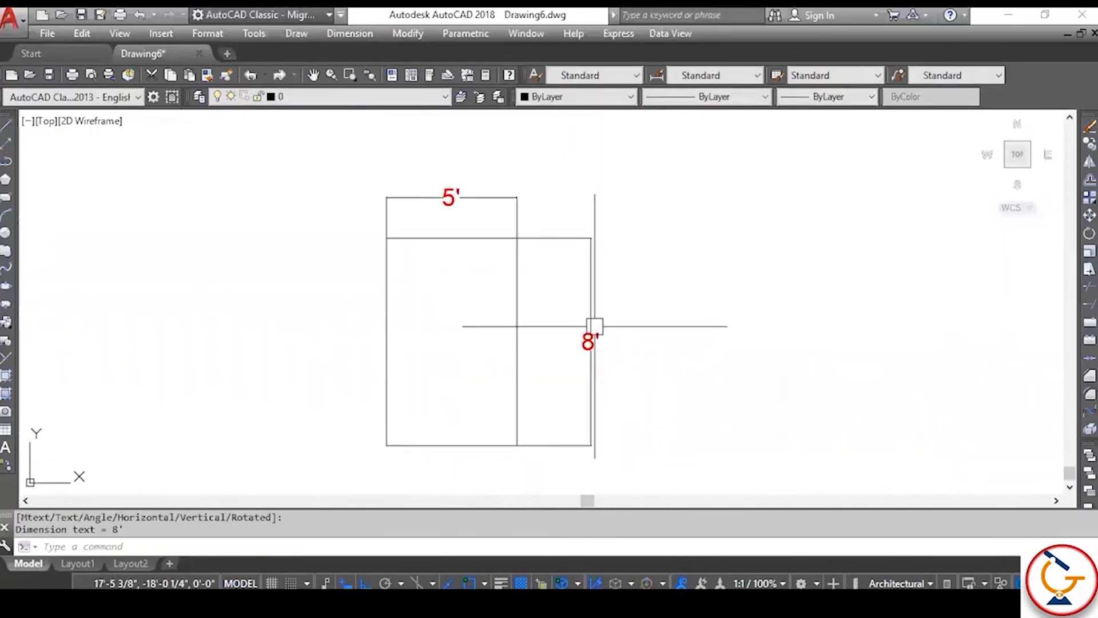
scroll(594, 326, down, 1)
scroll(596, 329, up, 1)
scroll(491, 313, down, 4)
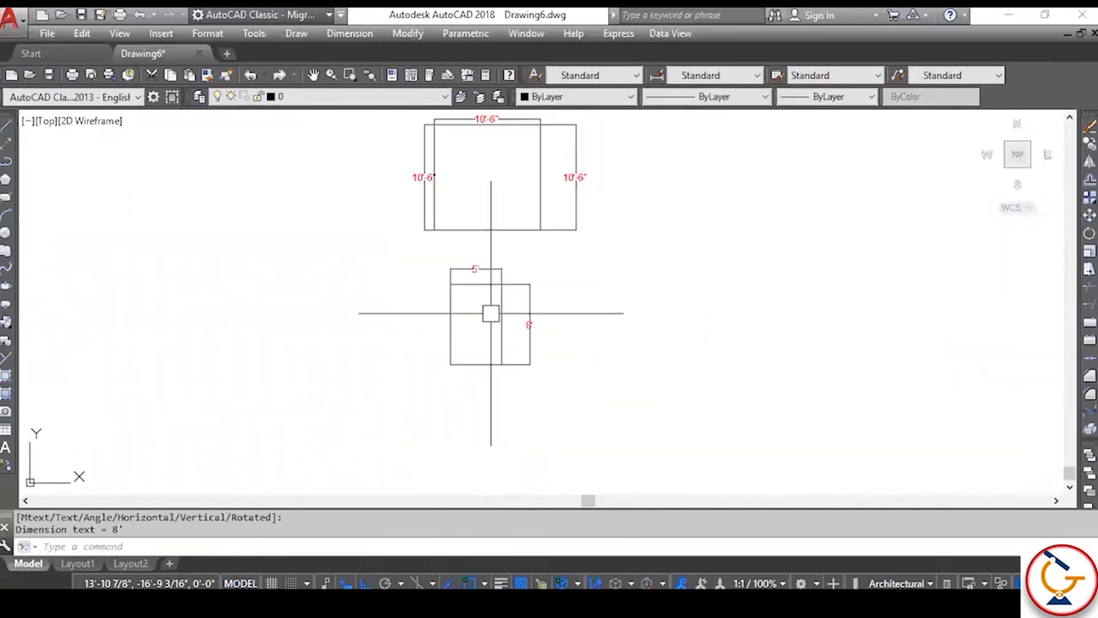